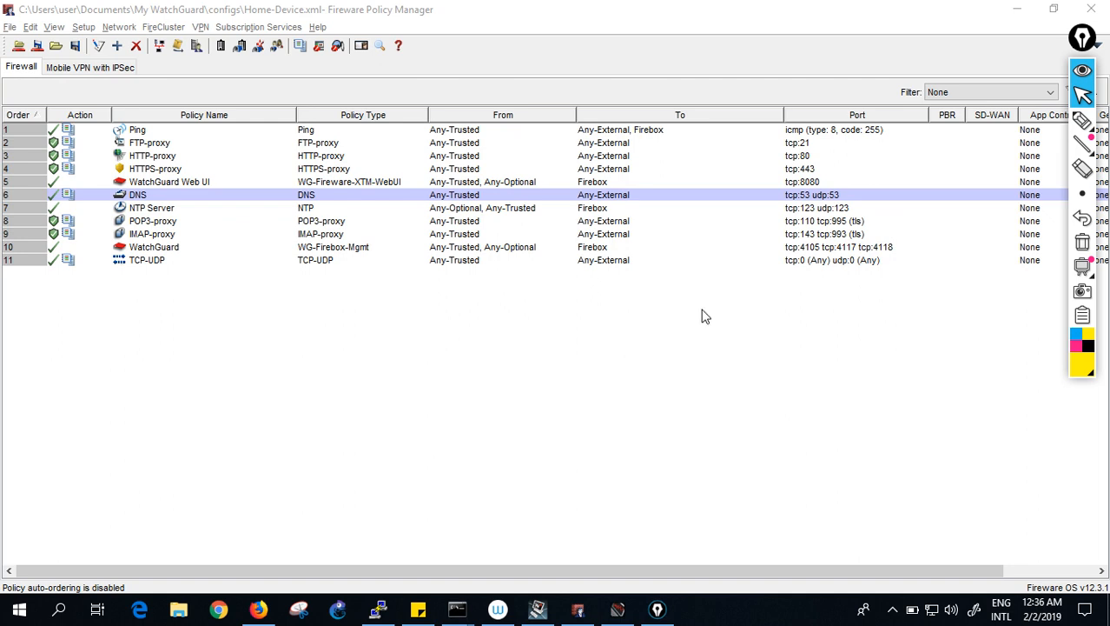
# - Bring the COM7 switch console, which shows the DHCP bindings, to the front
pyautogui.click(378, 609)
# - Disable IP routing on the switch with no ip routing in global configuration mode
pyautogui.click(489, 477)
pyautogui.press('Return')
pyautogui.press('Return')
pyautogui.press('Return')
pyautogui.press('Return')
pyautogui.press('Return')
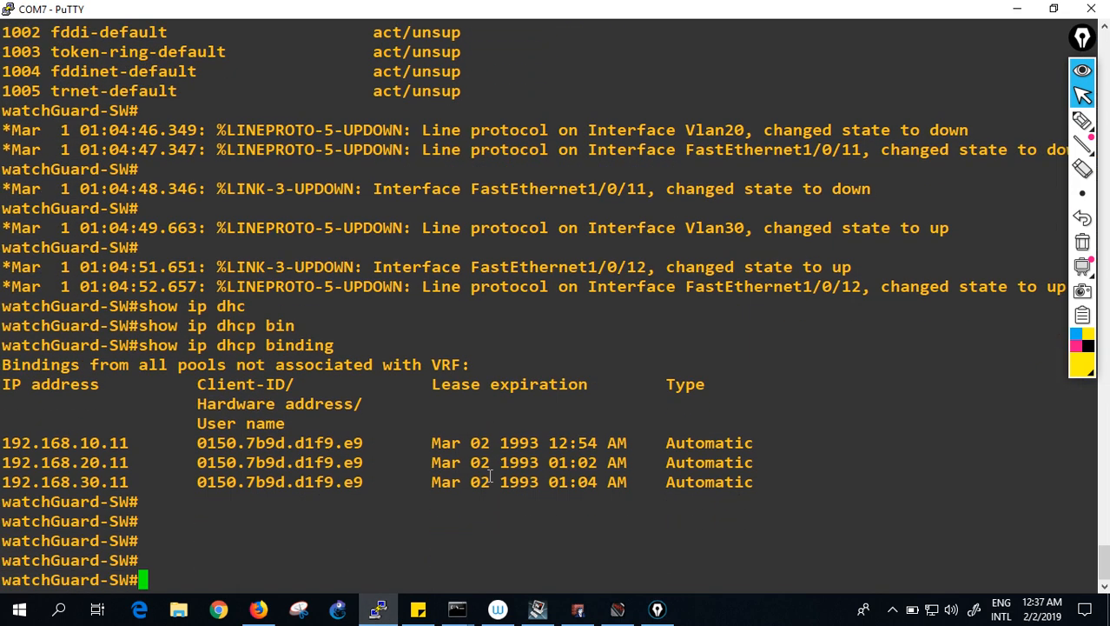
pyautogui.write('conf ')
pyautogui.write('t')
pyautogui.press('Return')
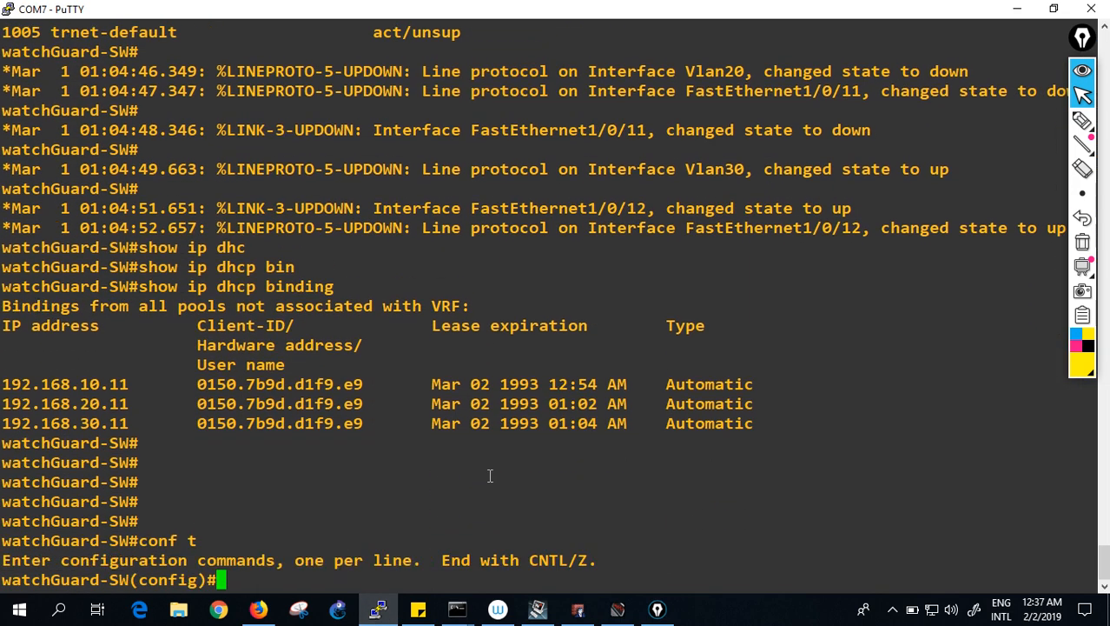
pyautogui.write('i')
pyautogui.press('BackSpace')
pyautogui.write('no ip routing')
pyautogui.press('Return')
pyautogui.write('exit')
pyautogui.press('Return')
pyautogui.press('Return')
pyautogui.press('Return')
pyautogui.press('Return')
# - Display the switch's route table and interface summary with show ip route and show ip int brief
pyautogui.write('show vkan')
pyautogui.press('BackSpace')
pyautogui.press('BackSpace')
pyautogui.press('BackSpace')
pyautogui.press('BackSpace')
pyautogui.write('ip ro')
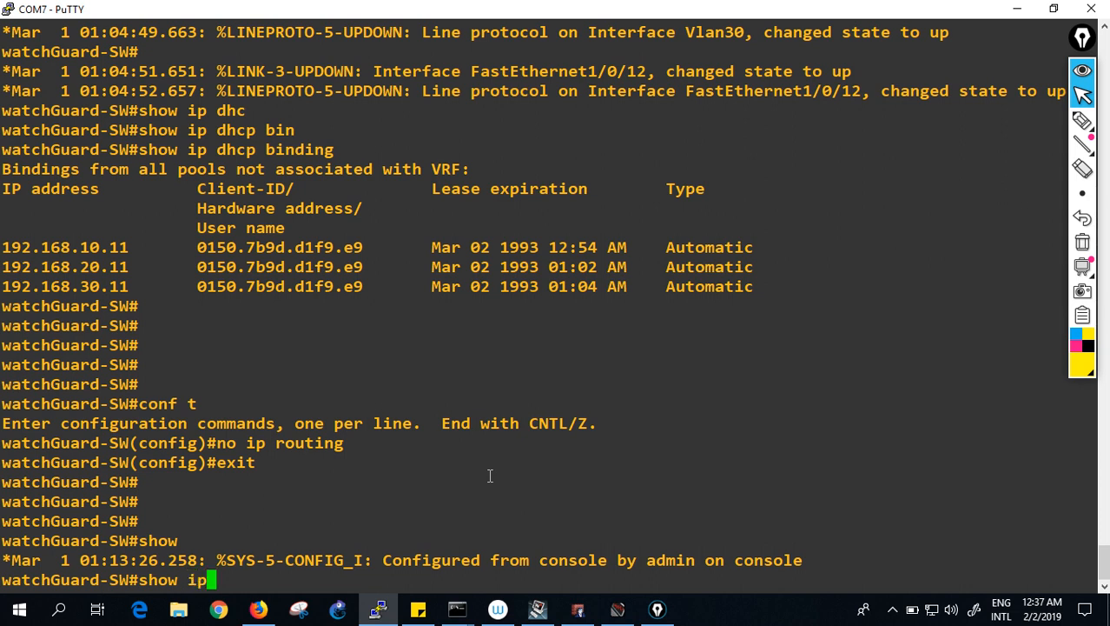
pyautogui.press('Tab')
pyautogui.press('Return')
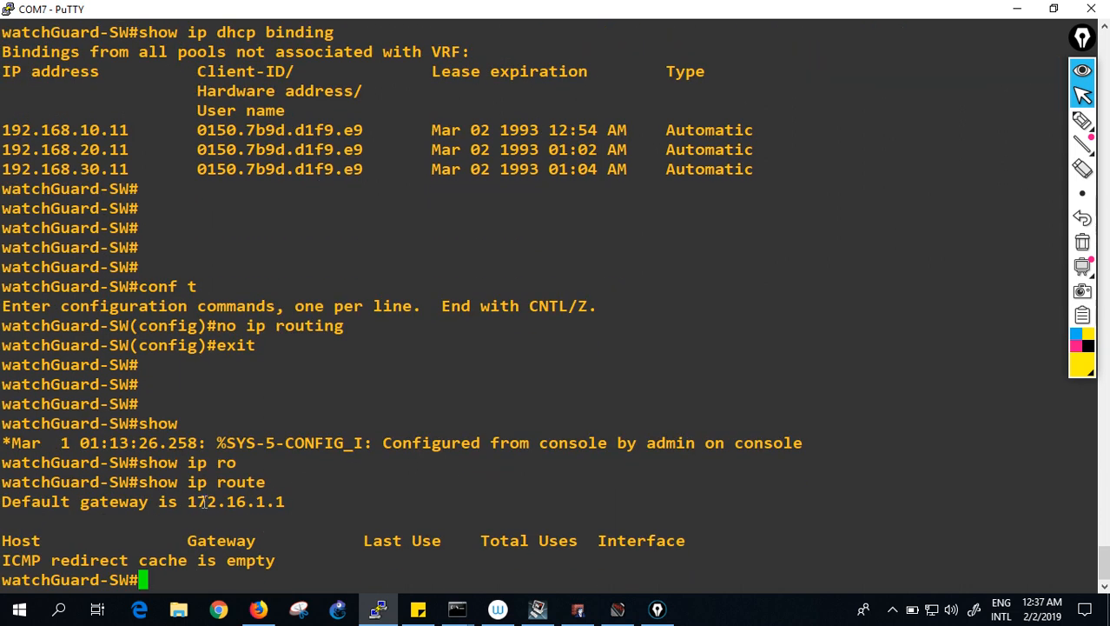
pyautogui.moveTo(186, 502); pyautogui.dragTo(266, 502)
pyautogui.click(261, 504)
pyautogui.write('show ')
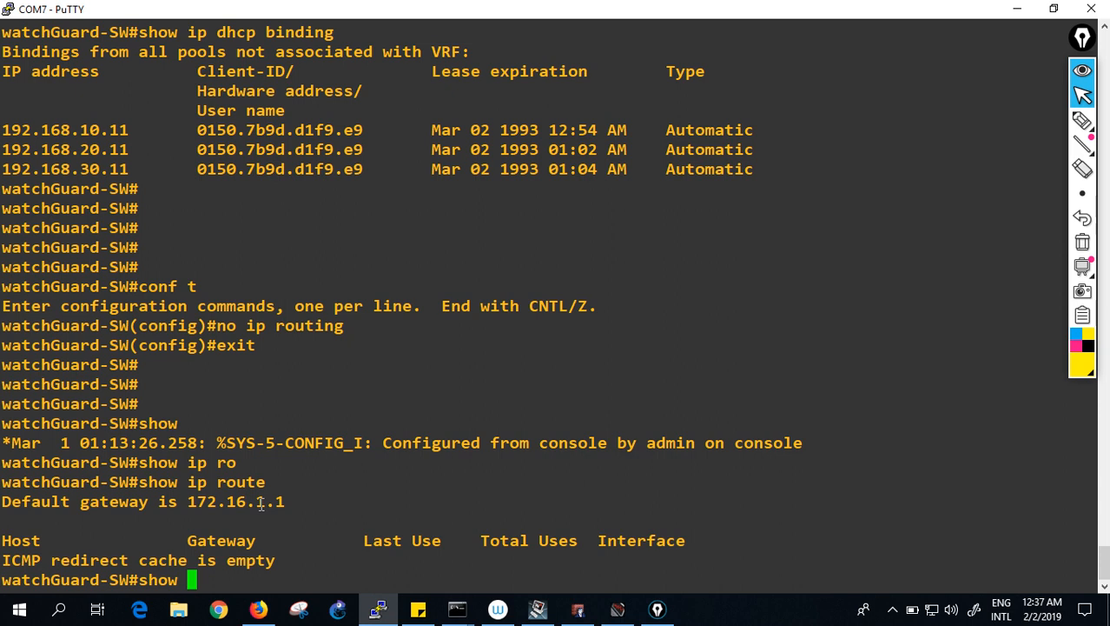
pyautogui.write('ip int ')
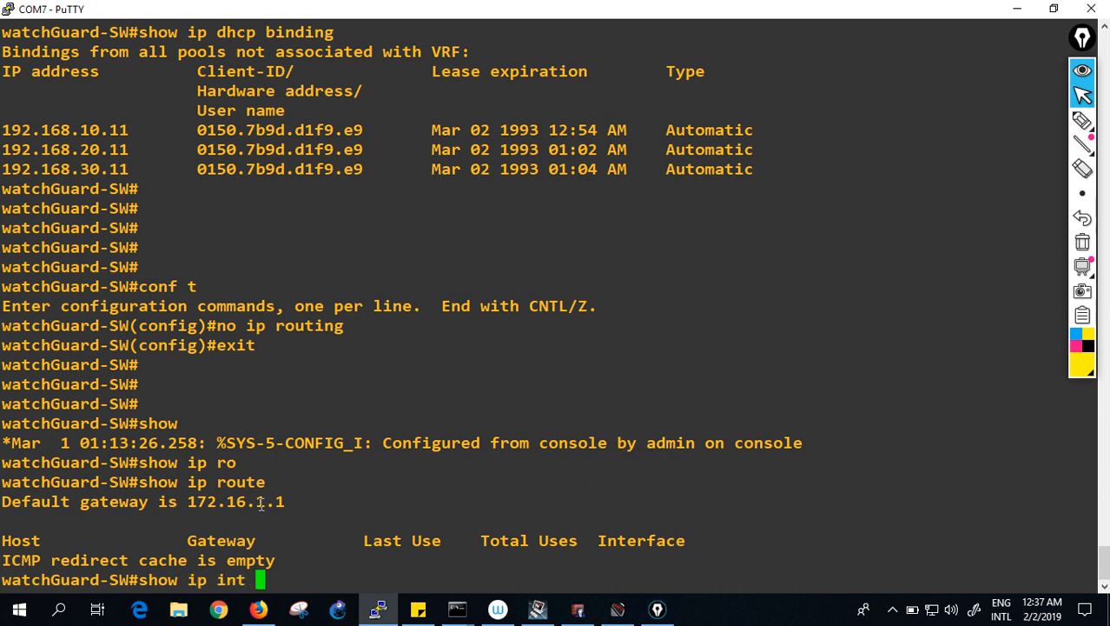
pyautogui.write('brief')
pyautogui.press('Return')
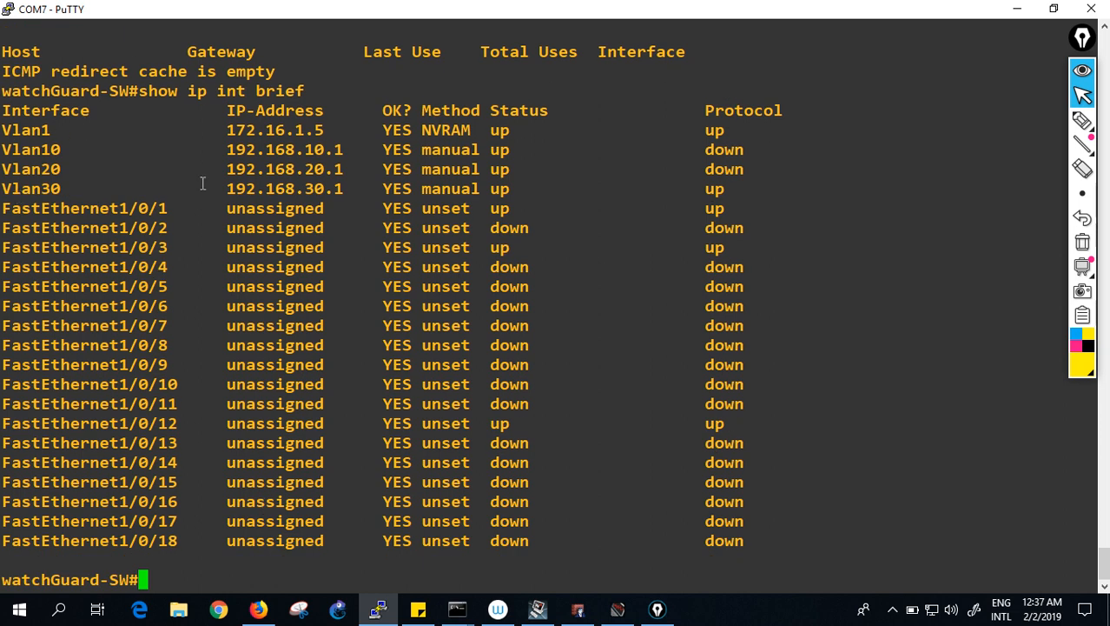
# - Delete the Vlan10, Vlan20 and Vlan30 interfaces from the switch configuration
pyautogui.write('conf t')
pyautogui.press('Return')
pyautogui.write('no int ')
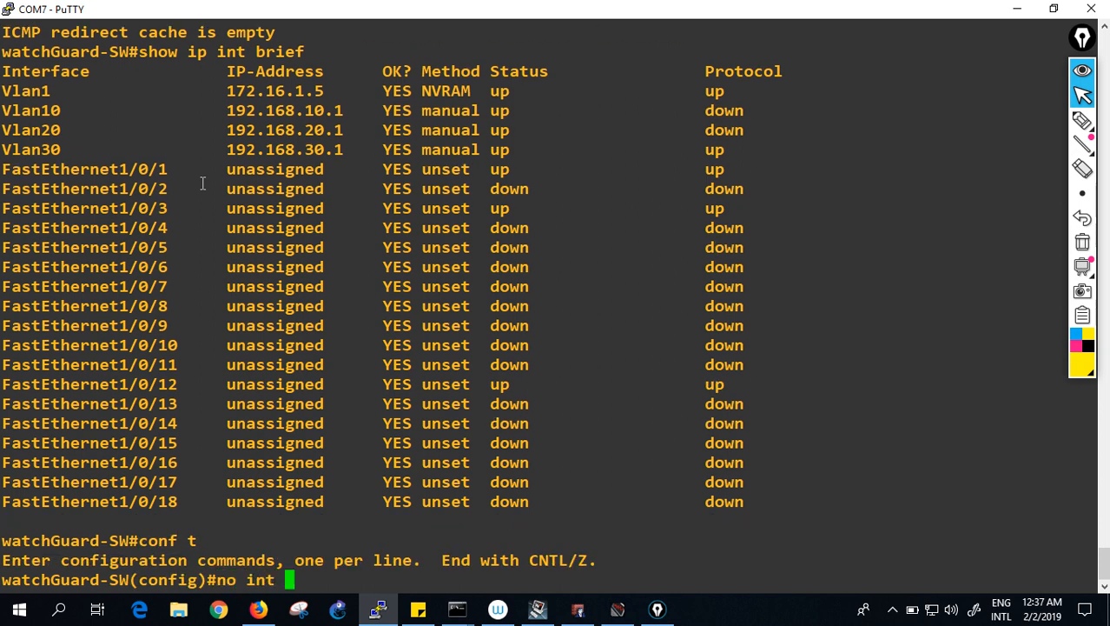
pyautogui.write('vlan 10')
pyautogui.press('Return')
pyautogui.write('no ')
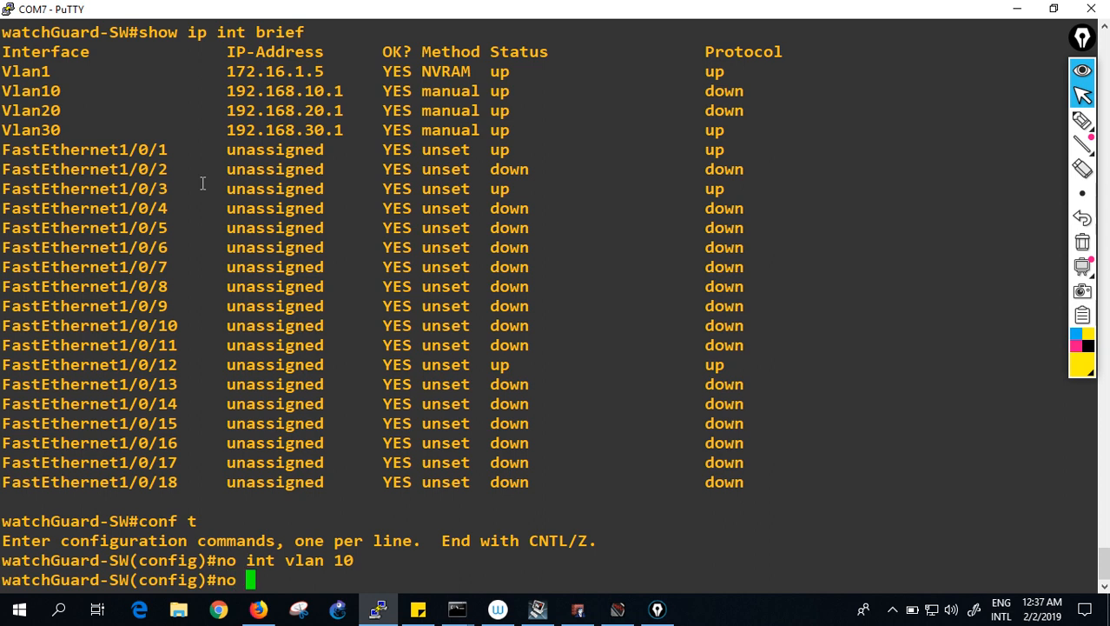
pyautogui.write('int vlan 20')
pyautogui.press('Return')
pyautogui.write('no int vlan 30')
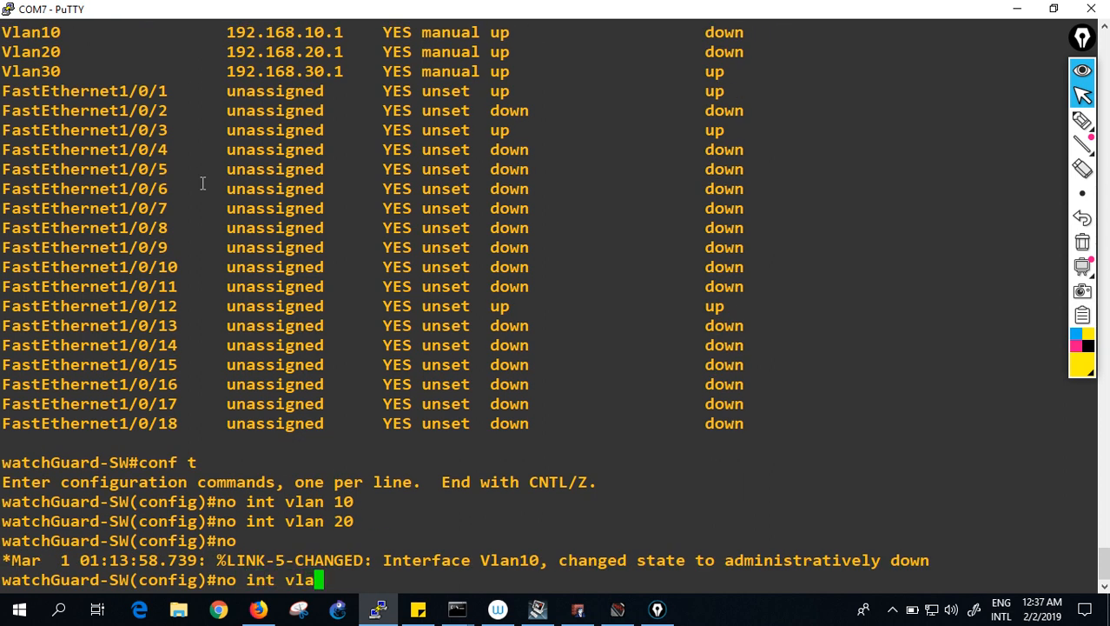
pyautogui.press('Return')
pyautogui.write('exit')
pyautogui.press('Return')
# - Save the configuration with wr and confirm only Vlan1 remains in show ip int brief
pyautogui.press('Return')
pyautogui.press('Return')
pyautogui.write('wr')
pyautogui.press('Return')
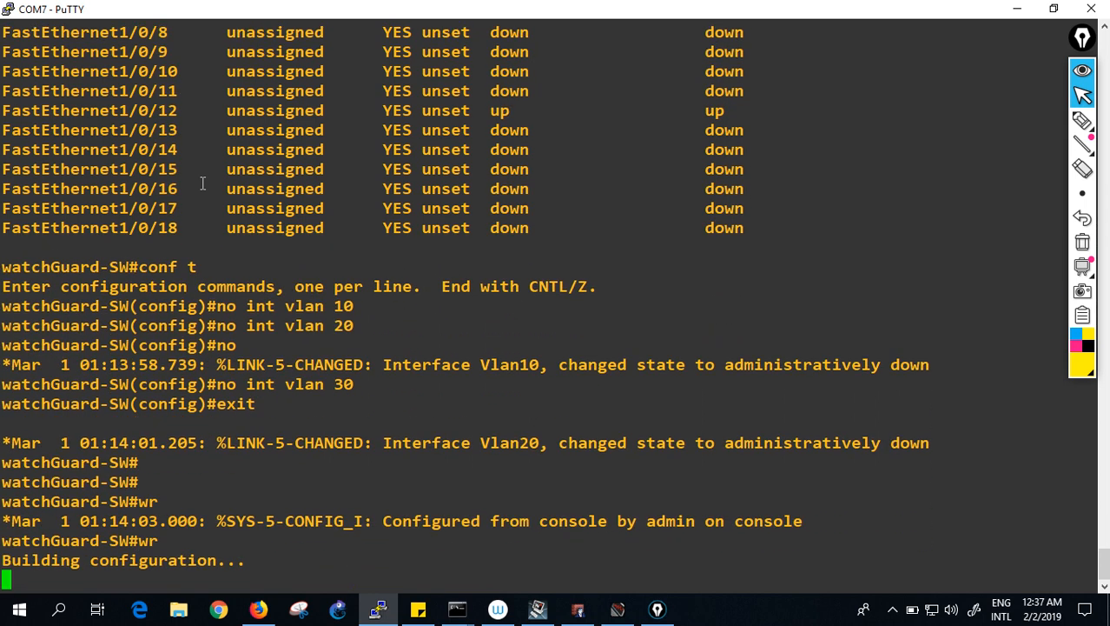
pyautogui.press('Return')
pyautogui.press('Return')
pyautogui.press('Return')
pyautogui.write('show ip int brief')
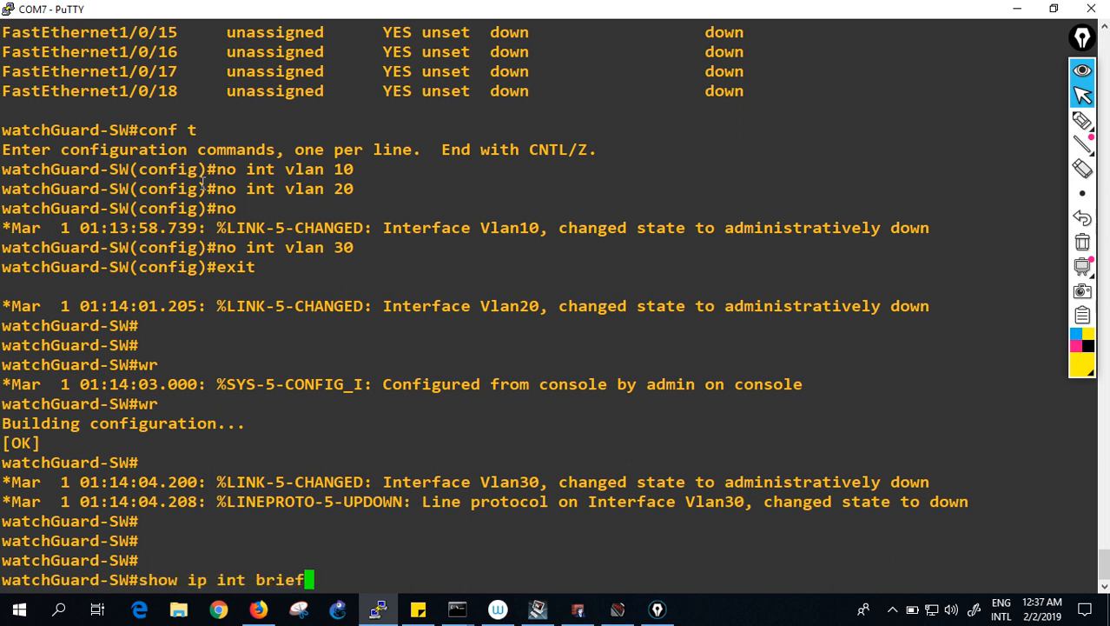
pyautogui.press('Return')
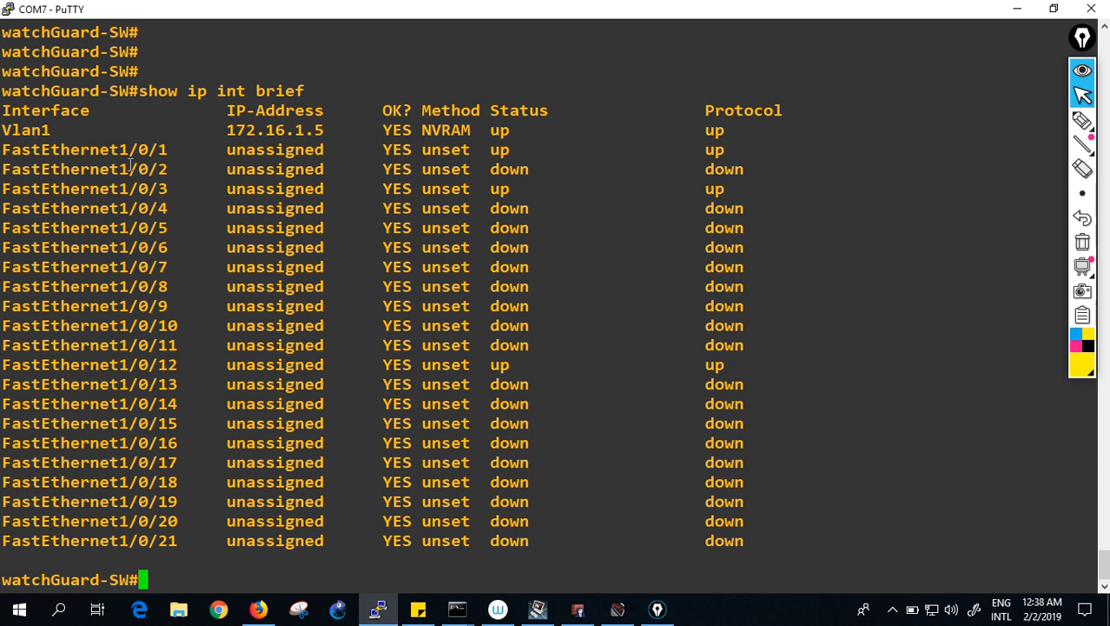
# - Show the current running configuration of port FastEthernet1/0/23
pyautogui.write('show run int ')
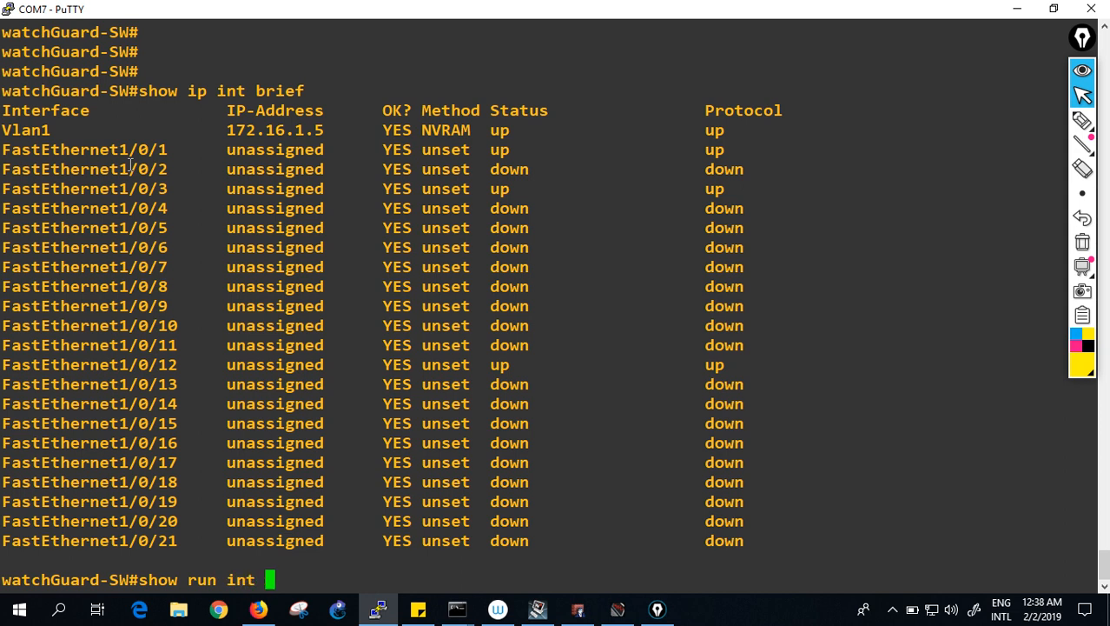
pyautogui.write('fa1/0/23')
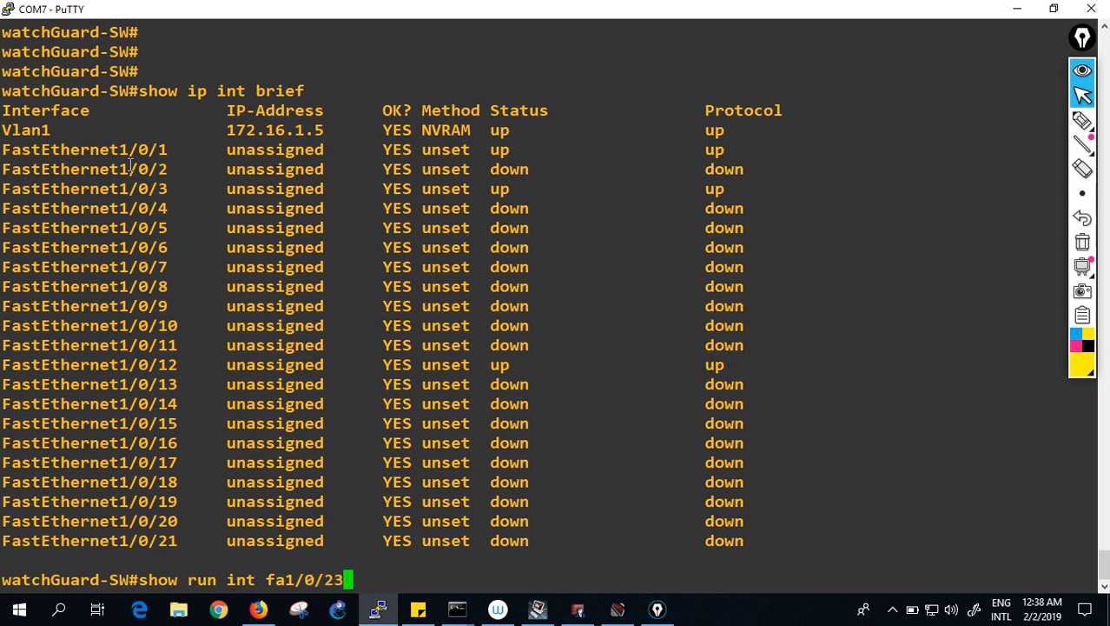
pyautogui.press('Return')
# - On int fa1/0/23, enter the description *** CONNECTED TO WATCHGUARD FIREWALL ON PORT 1 ***
pyautogui.write('conf t')
pyautogui.press('Return')
pyautogui.write('int')
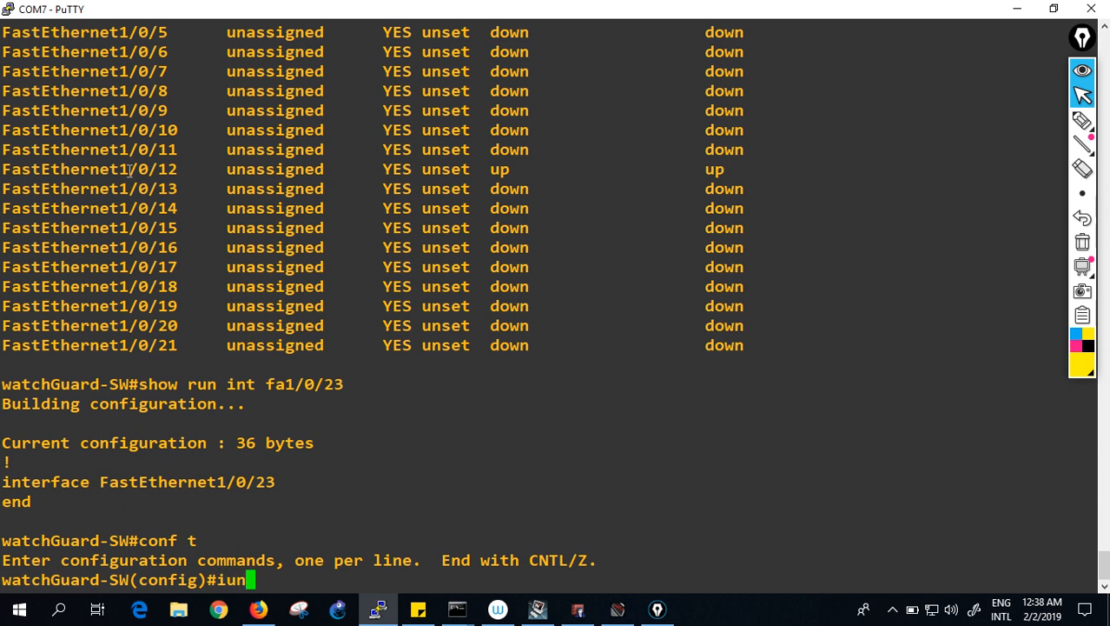
pyautogui.write(' fa1/0/23')
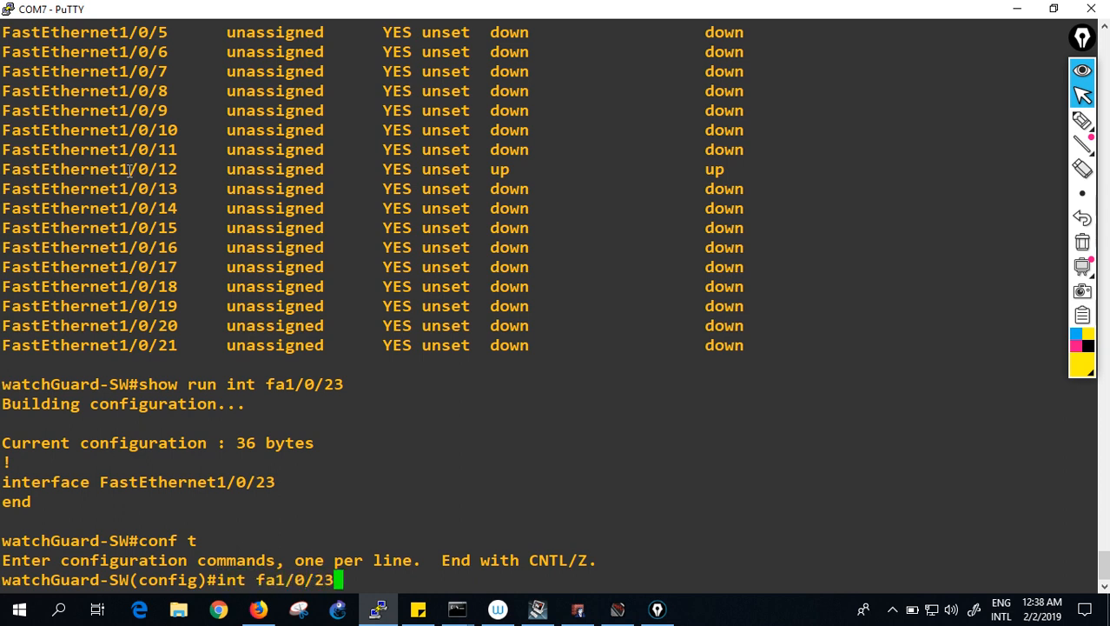
pyautogui.press('Return')
pyautogui.write('desc')
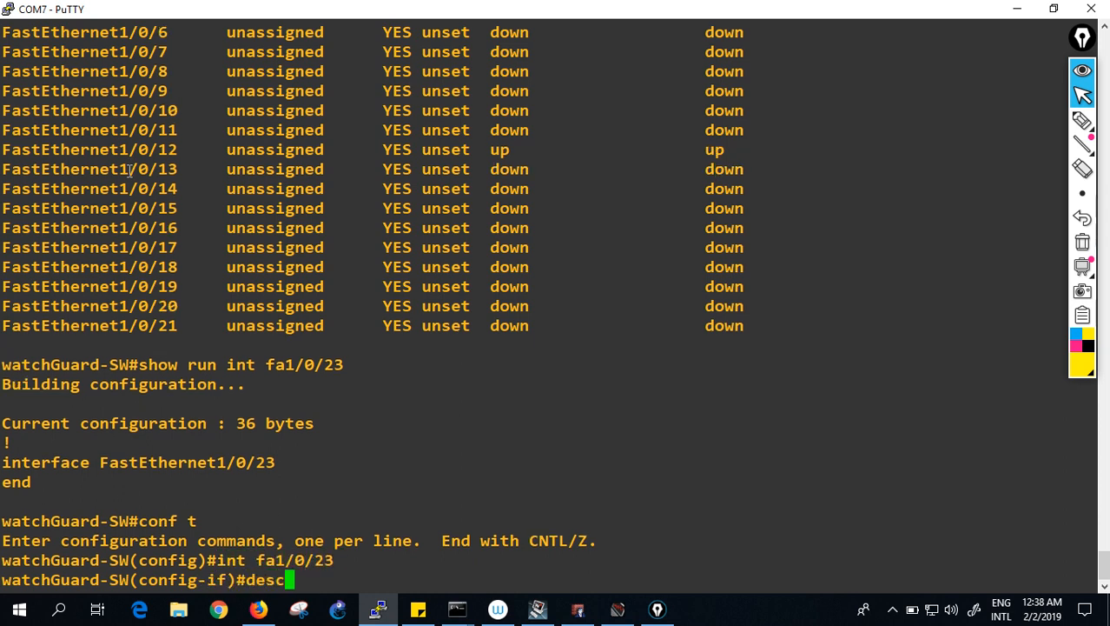
pyautogui.press('Tab')
pyautogui.write('*** ')
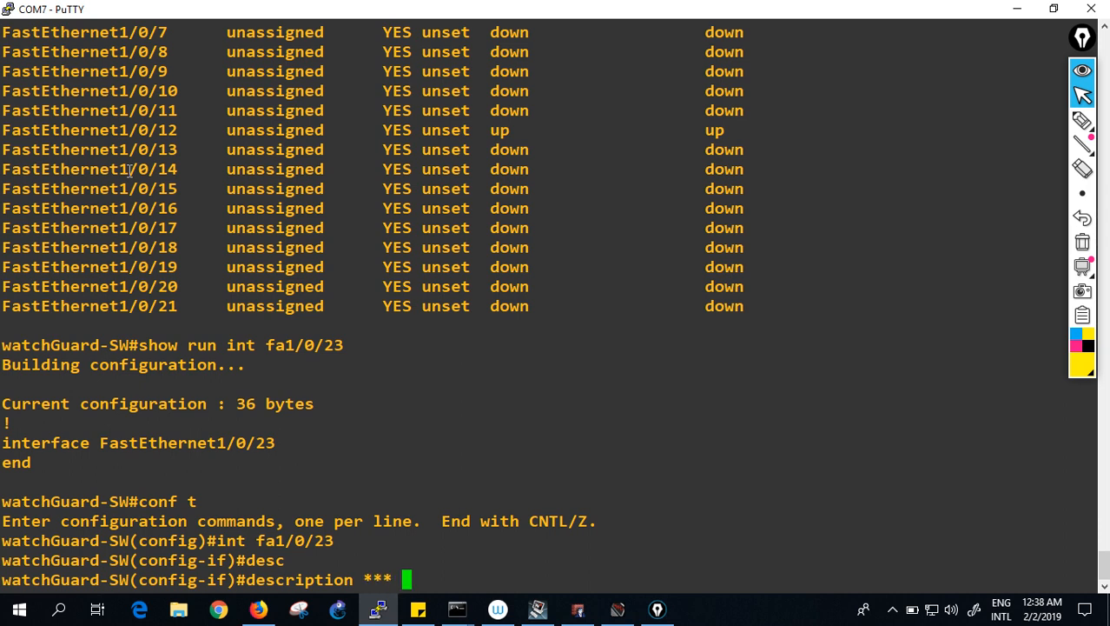
pyautogui.write('CONNECT')
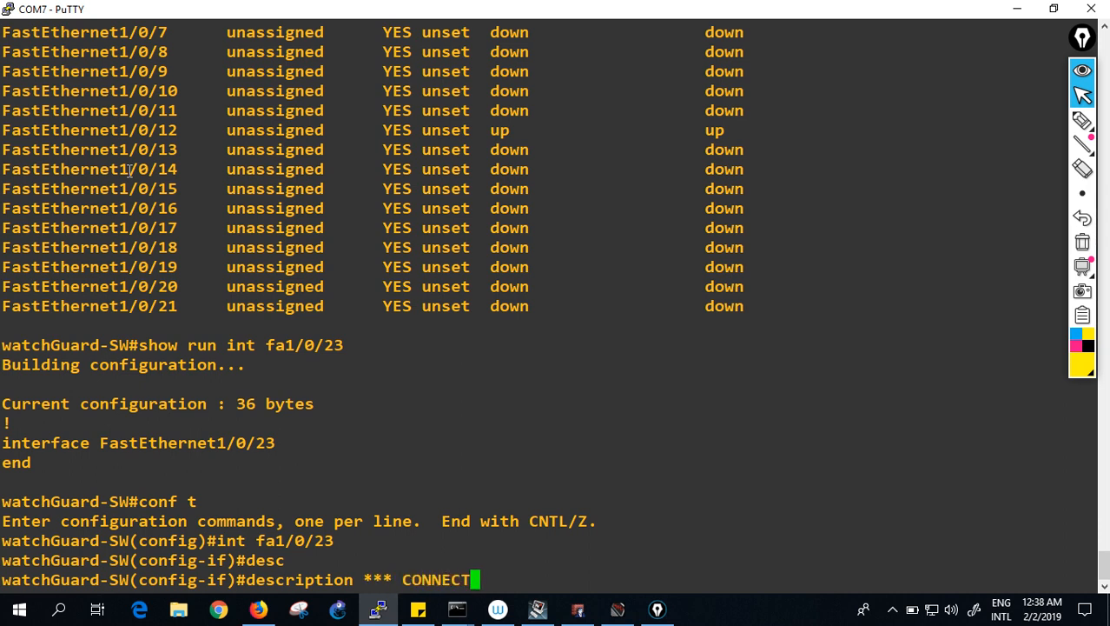
pyautogui.write('ED TO WATCH')
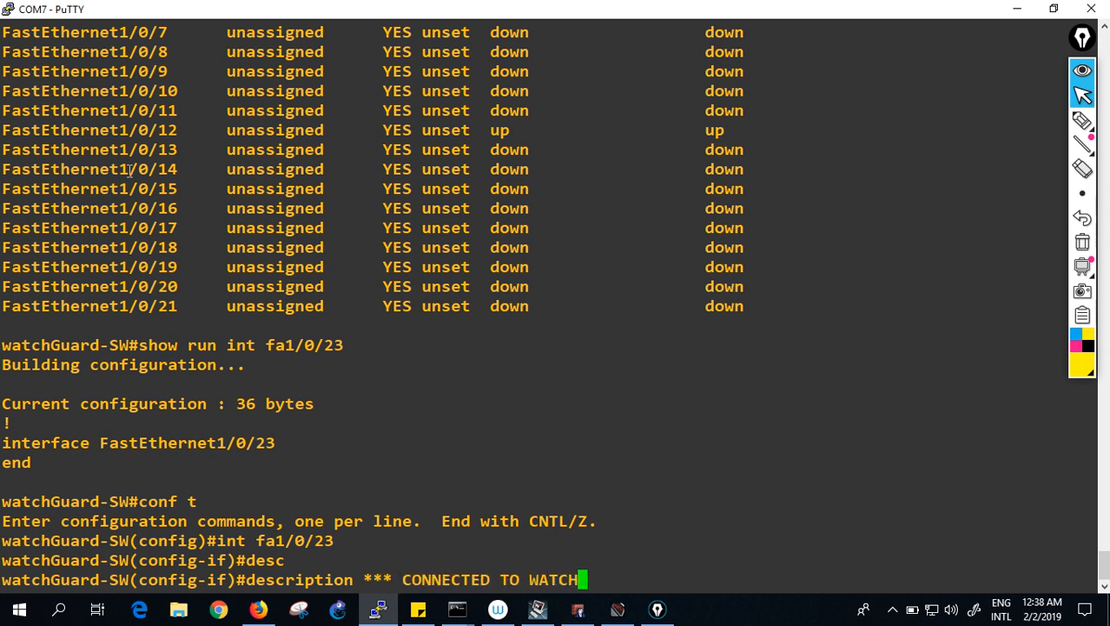
pyautogui.write('GUARD F')
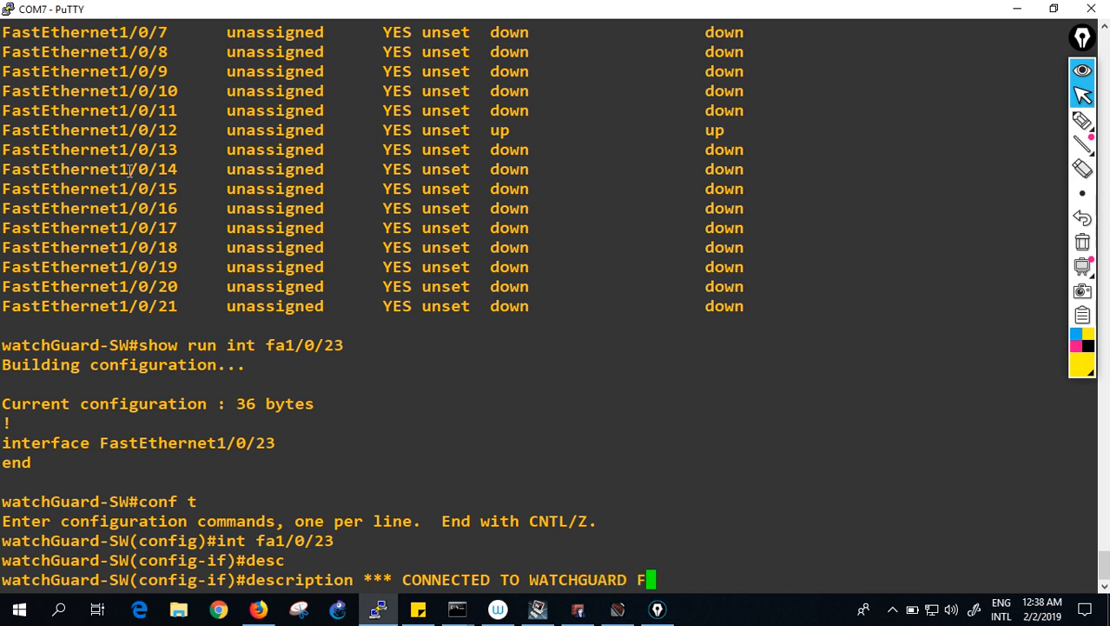
pyautogui.write('IREWALL ON PORT')
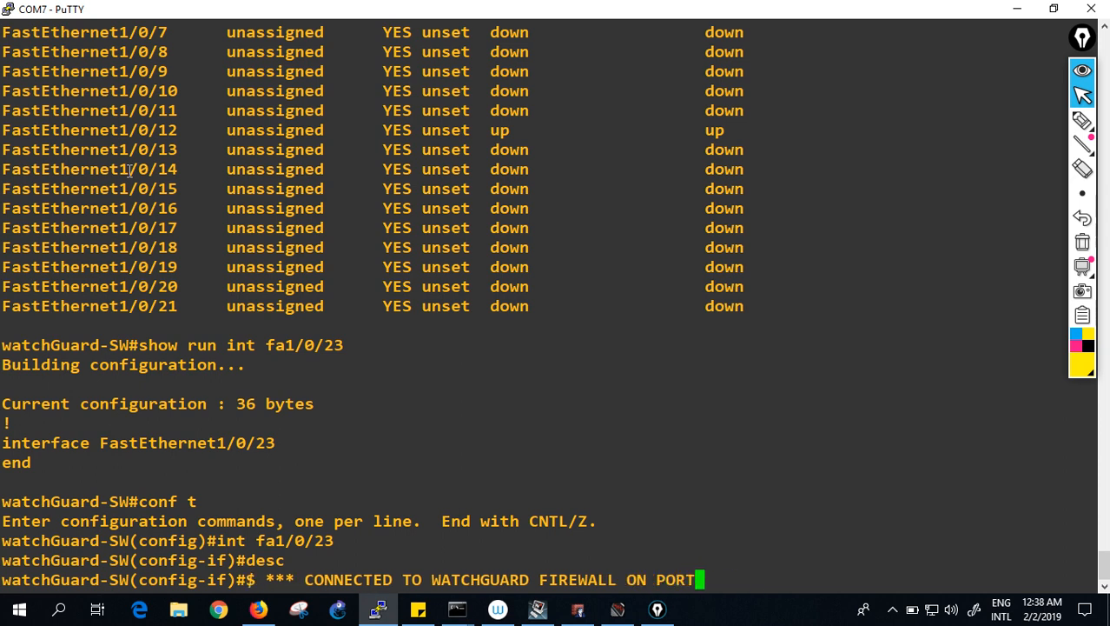
pyautogui.write(' 1 ****')
# - Apply the port description and set Fa1/0/23 to dot1q trunk encapsulation and trunk mode
pyautogui.press('BackSpace')
pyautogui.press('Return')
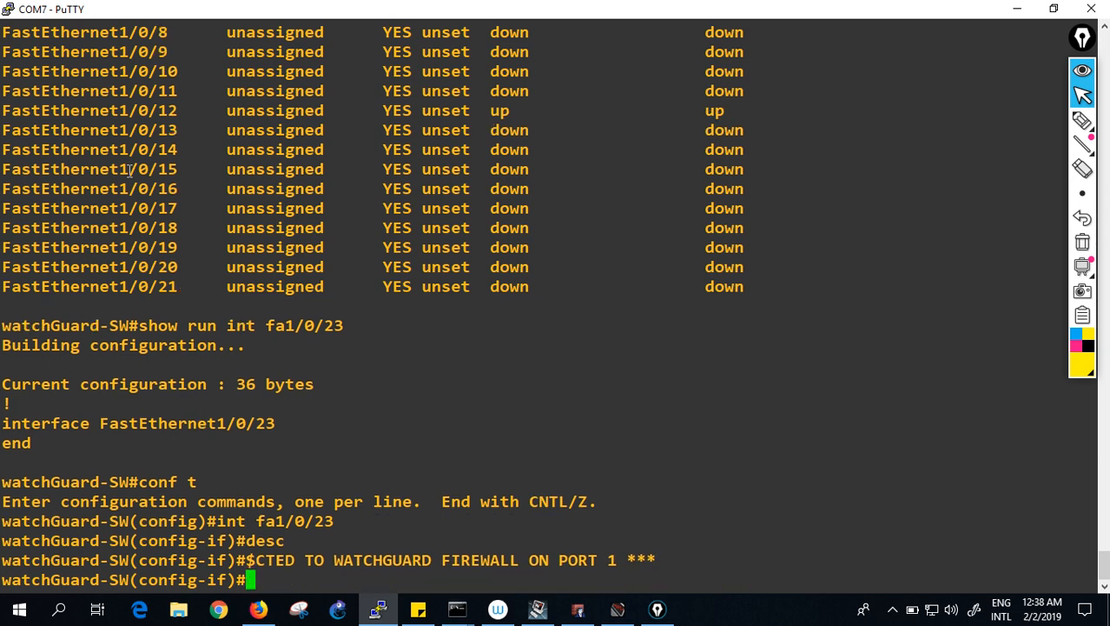
pyautogui.write('sw')
pyautogui.press('BackSpace')
pyautogui.write('witchport')
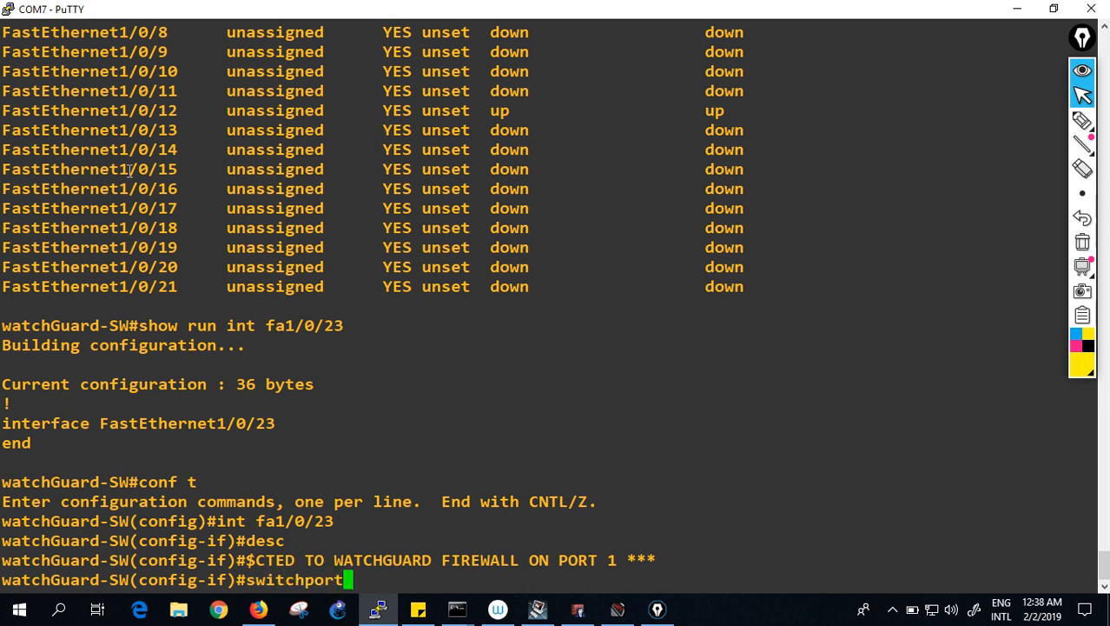
pyautogui.write(' trunk encap')
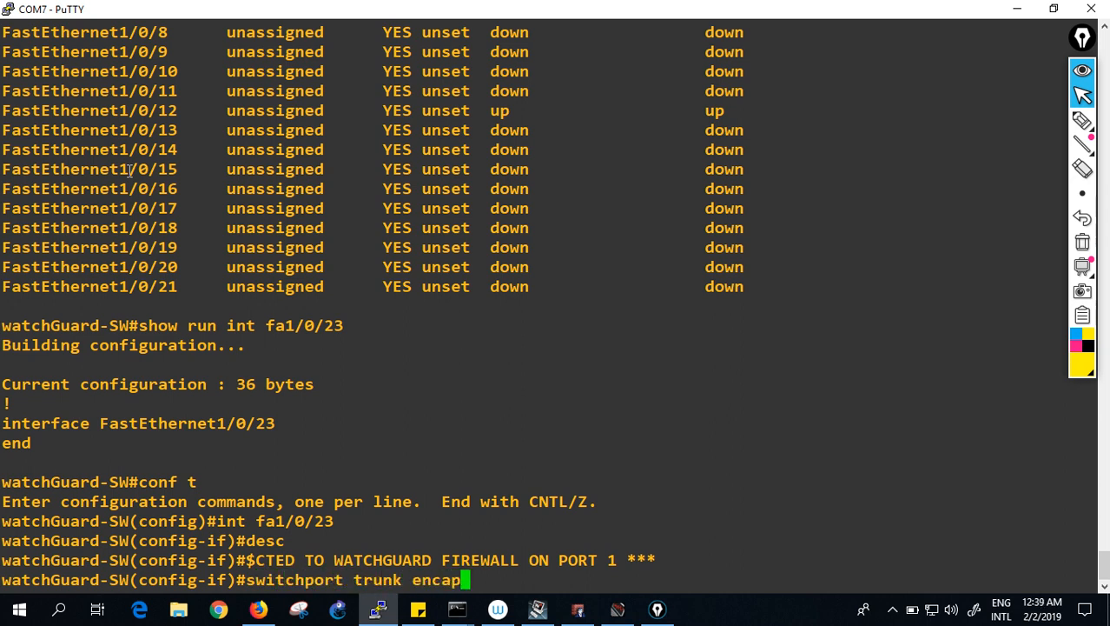
pyautogui.write('sulation do')
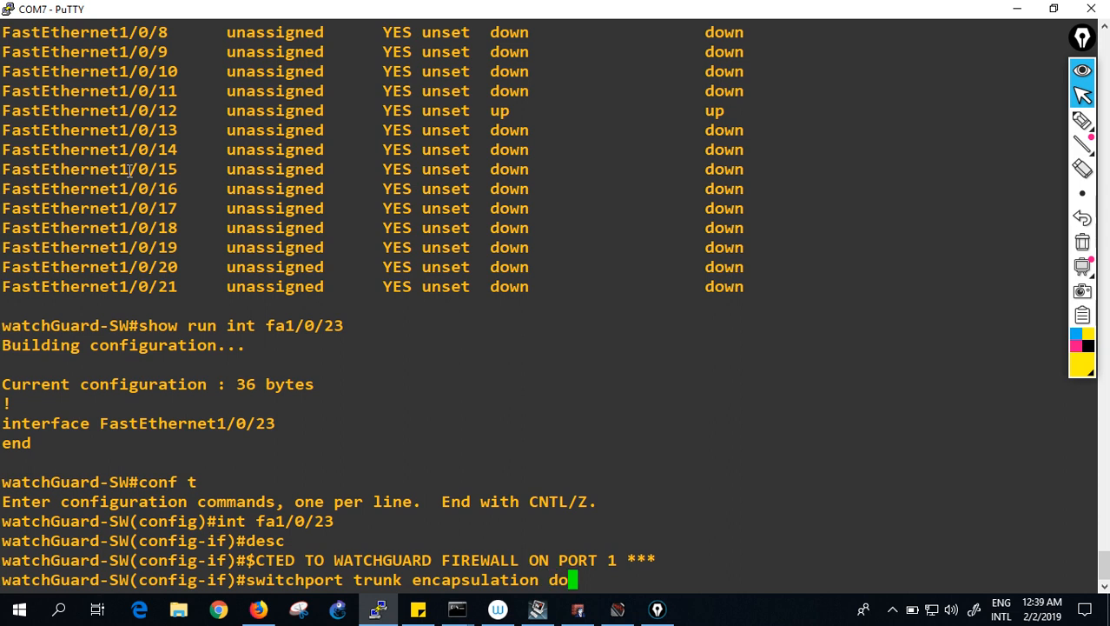
pyautogui.write('t1q')
pyautogui.press('Return')
pyautogui.write('swit')
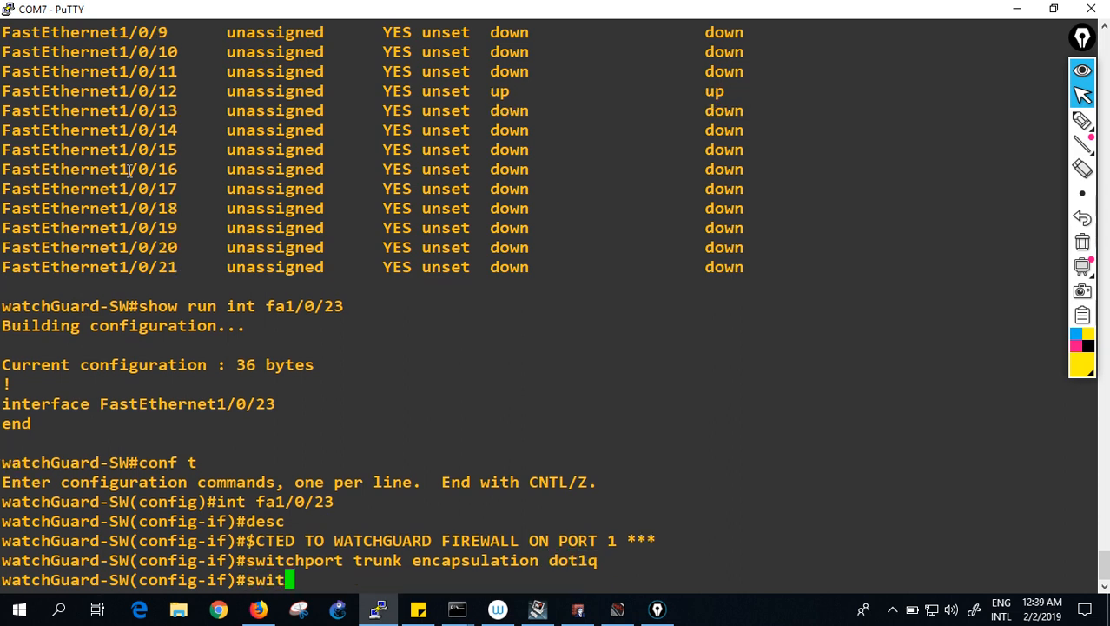
pyautogui.write('chport mode')
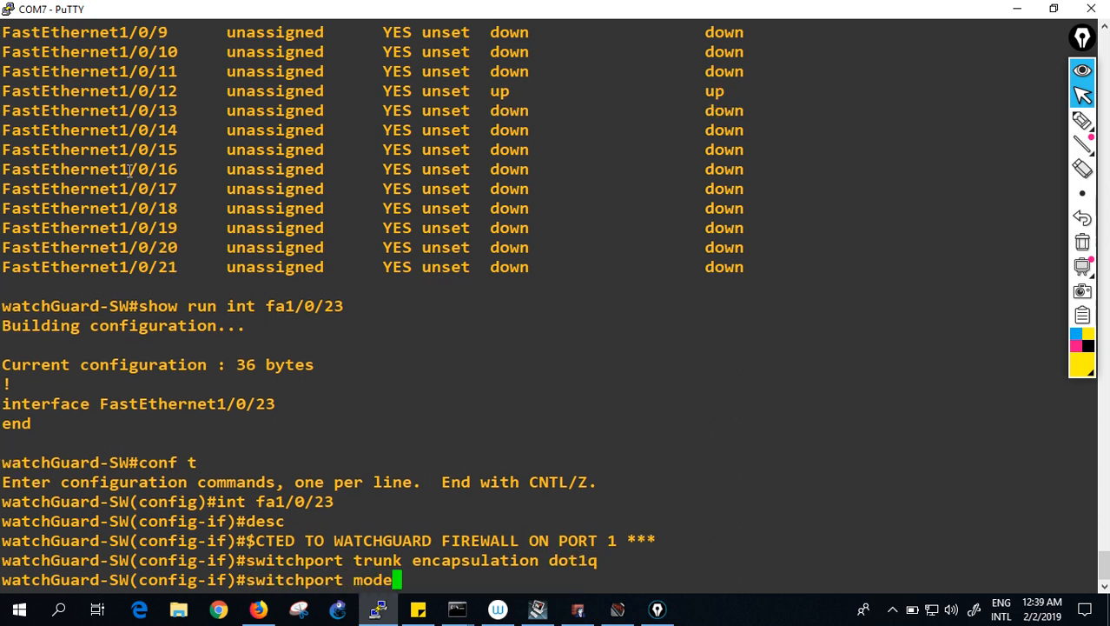
pyautogui.write(' trunk')
pyautogui.press('Return')
# - Save the switch configuration and confirm with show int trunk that VLANs 1,10,20,30 are active
pyautogui.write('exit')
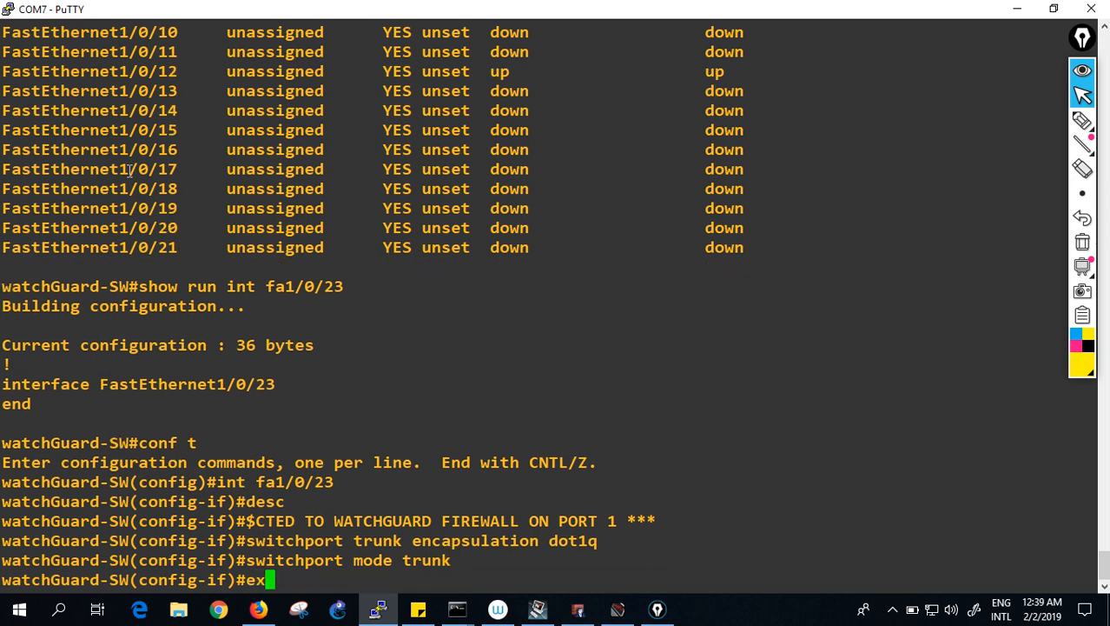
pyautogui.press('Return')
pyautogui.write('exit')
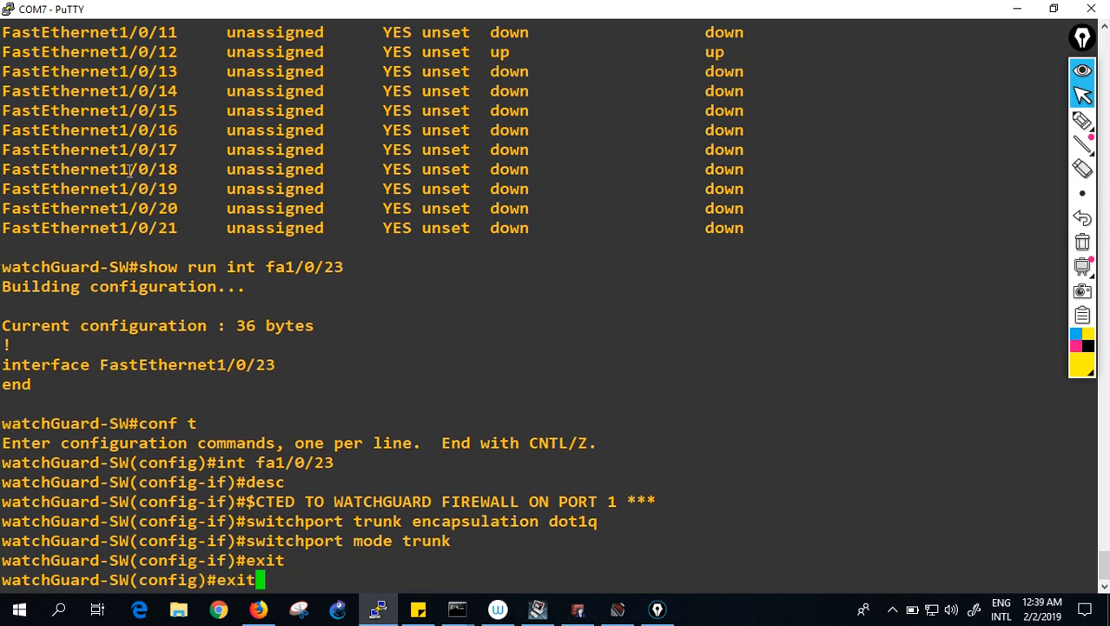
pyautogui.press('Return')
pyautogui.press('Return')
pyautogui.write('wr')
pyautogui.press('Return')
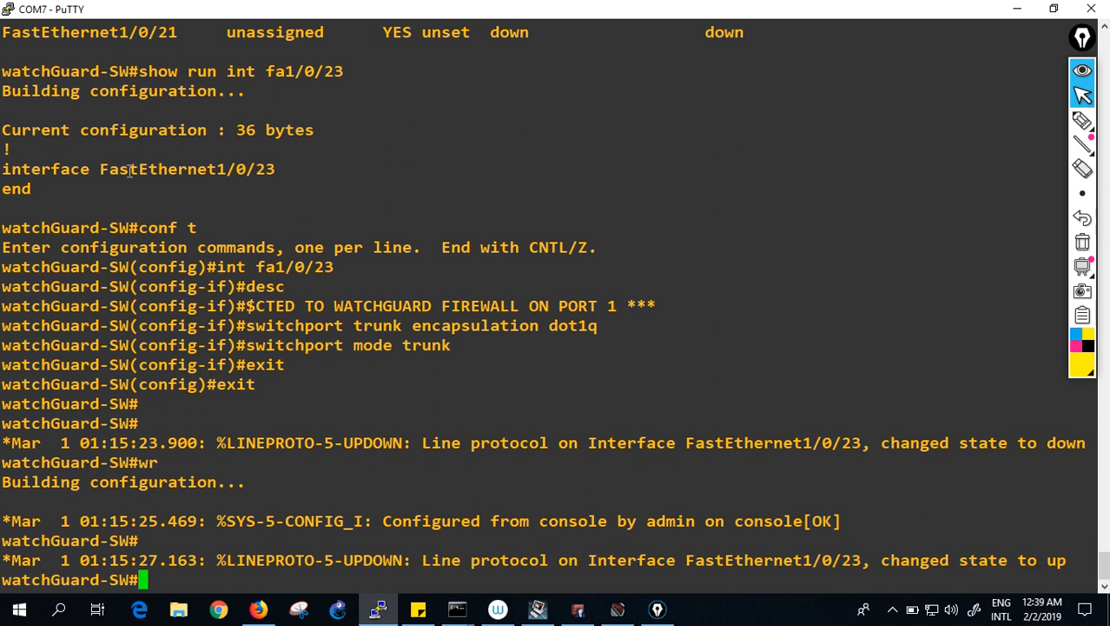
pyautogui.write('show i')
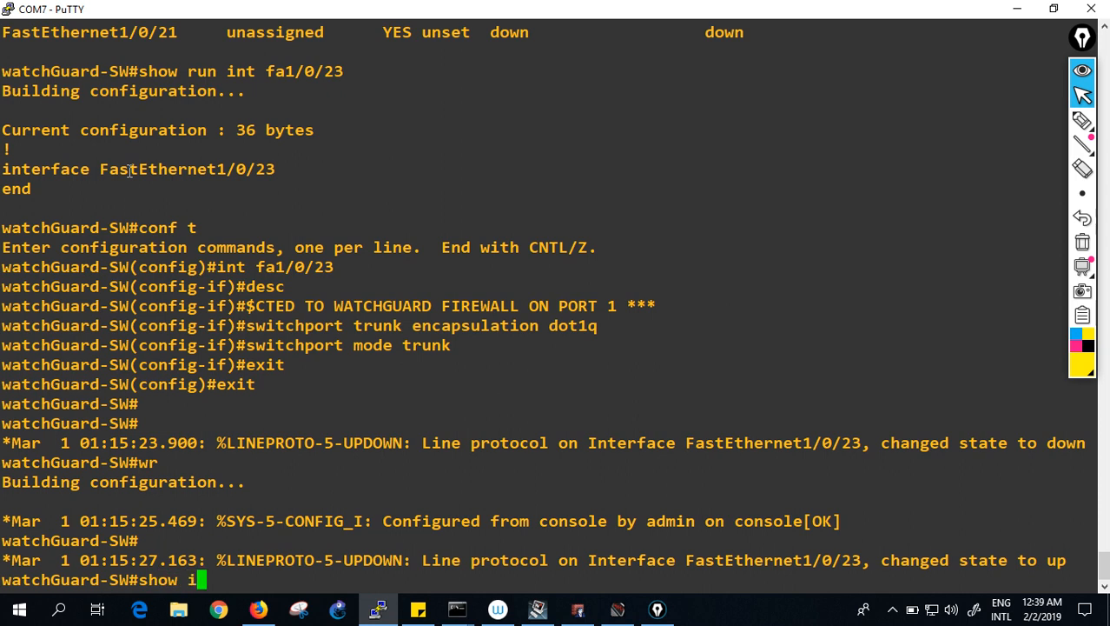
pyautogui.write('nt trunk')
pyautogui.press('Return')
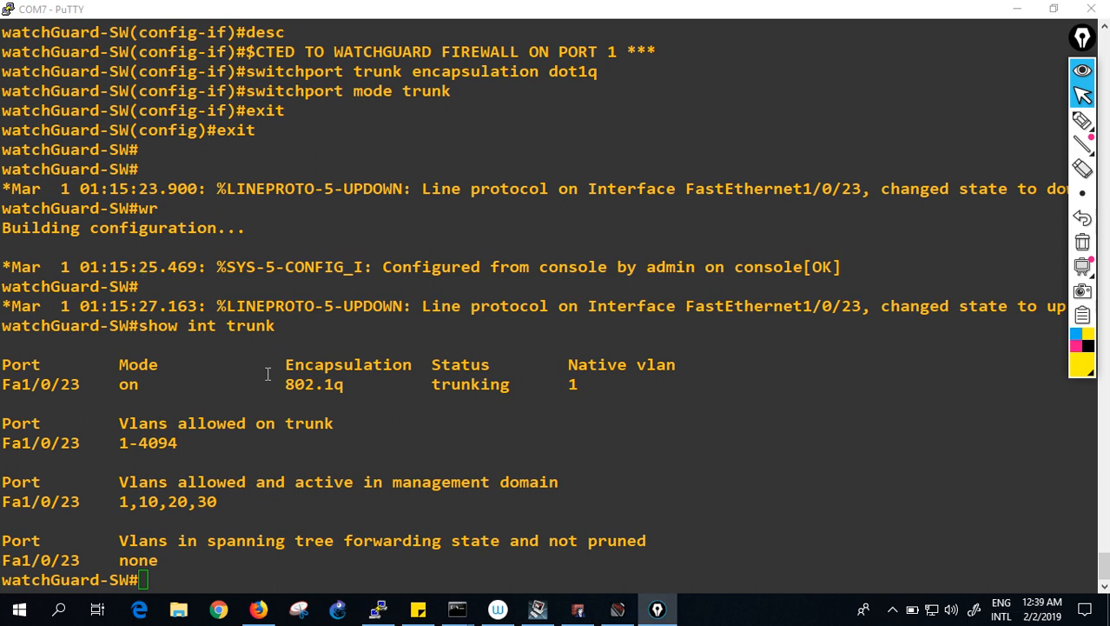
# - In Policy Manager, review the Trusted interface's settings (172.16.1.1/24, pool 172.16.1.11–172.16.1.100), then cancel
pyautogui.click(578, 609)
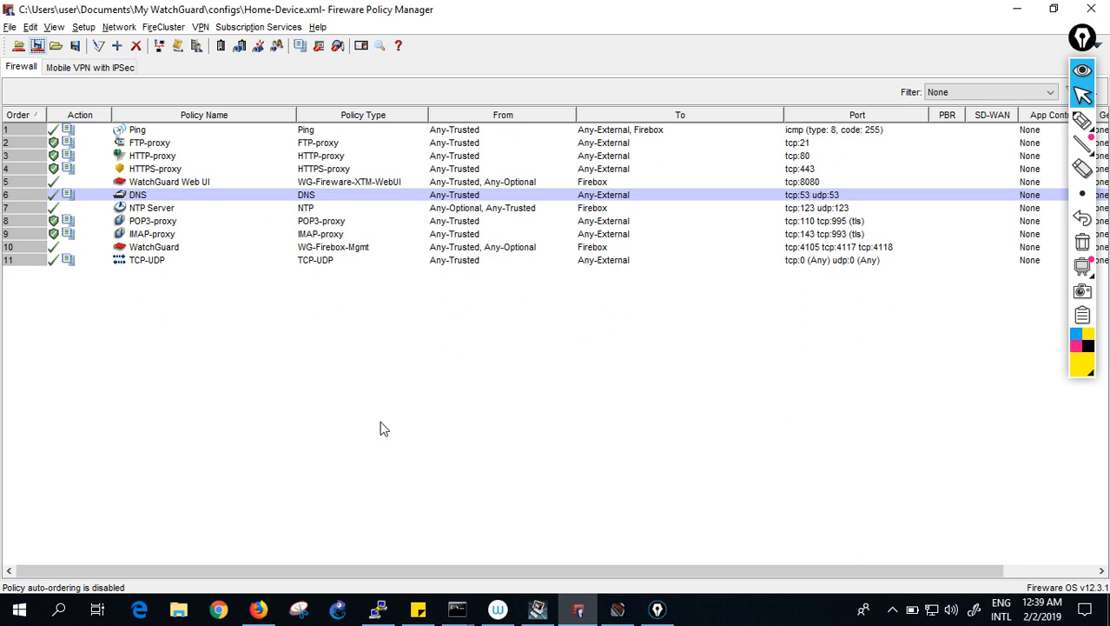
pyautogui.click(119, 27)
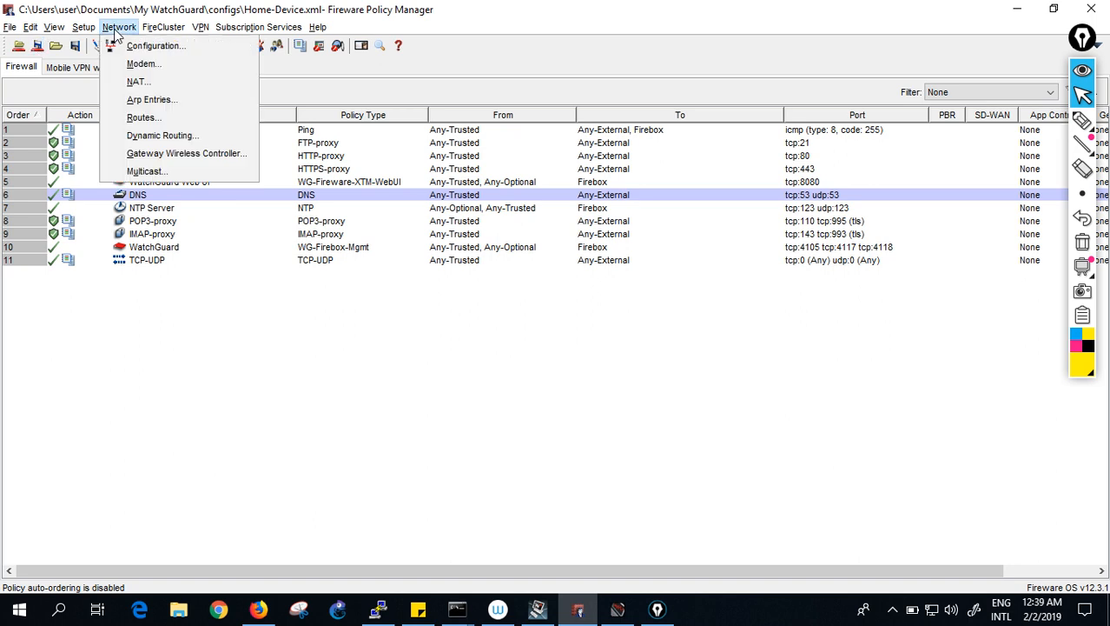
pyautogui.click(139, 45)
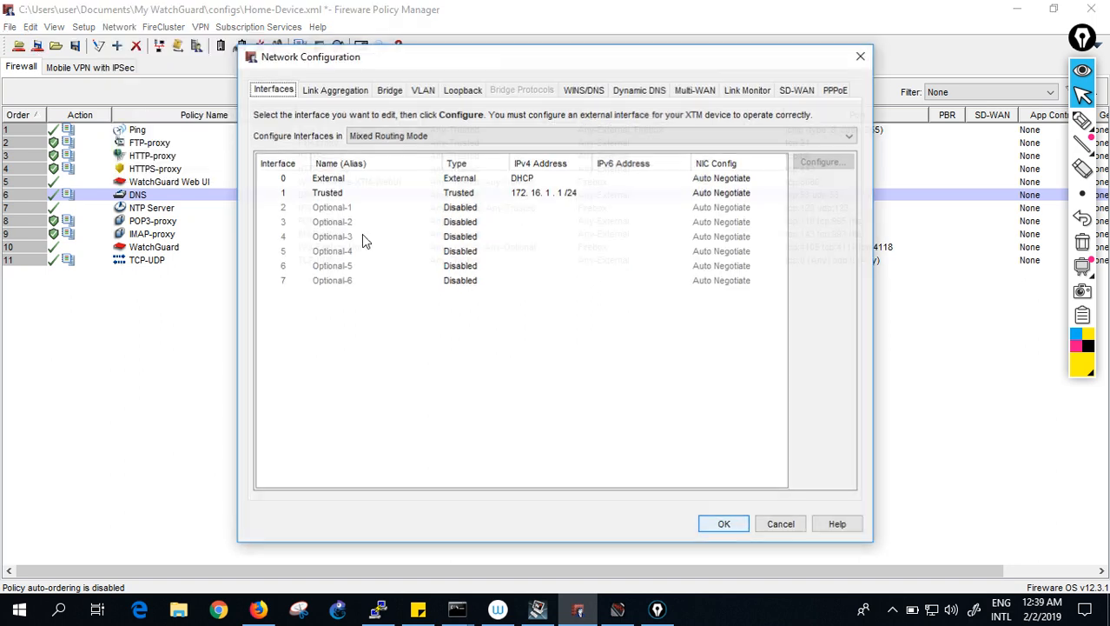
pyautogui.click(386, 194)
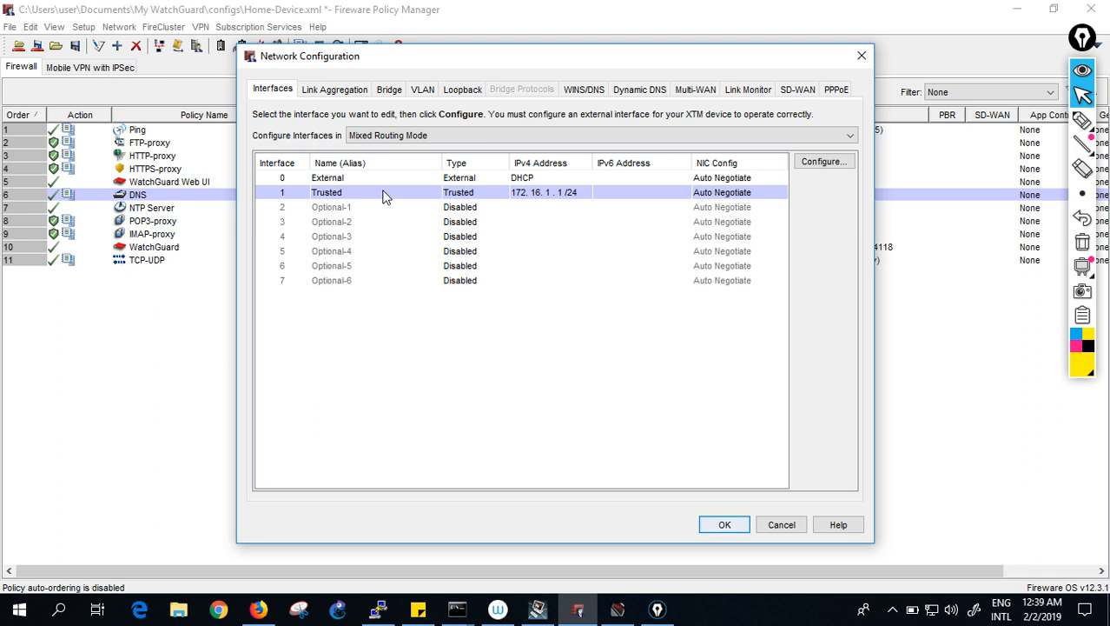
pyautogui.click(817, 165)
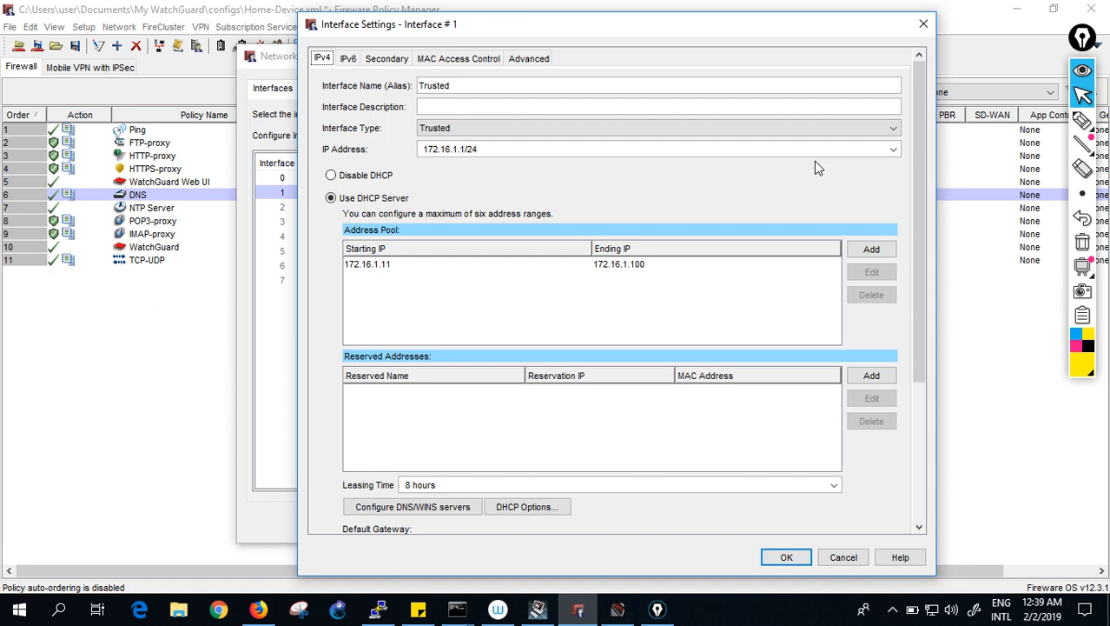
pyautogui.click(843, 557)
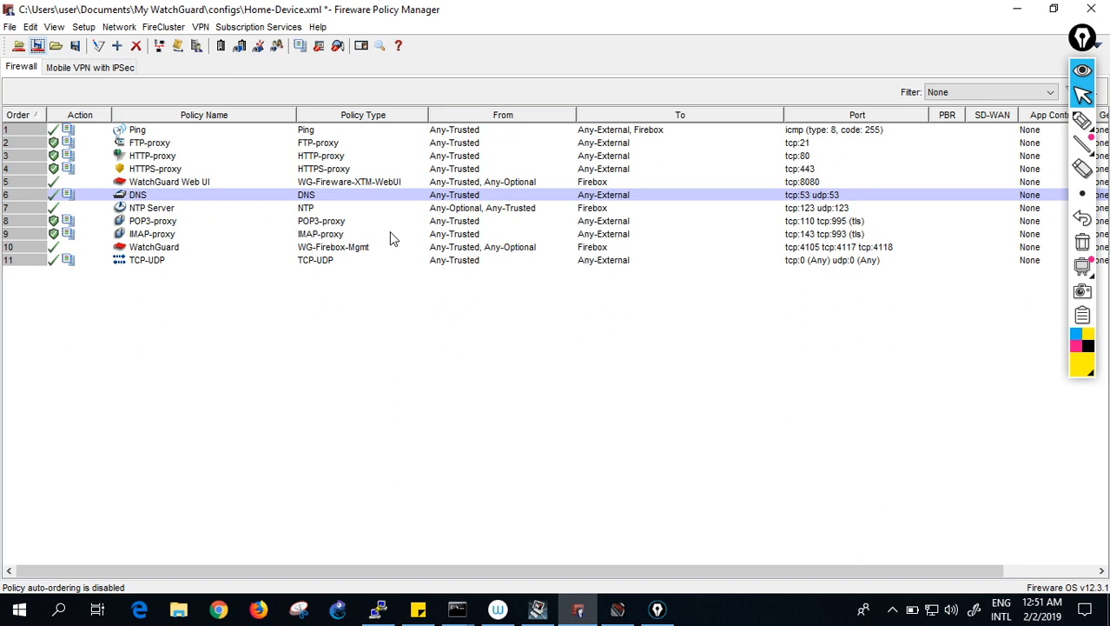
# - Add a VLAN named VLAN1 in the Trusted zone at 172.16.1.1/24 with DHCP server enabled
pyautogui.click(121, 29)
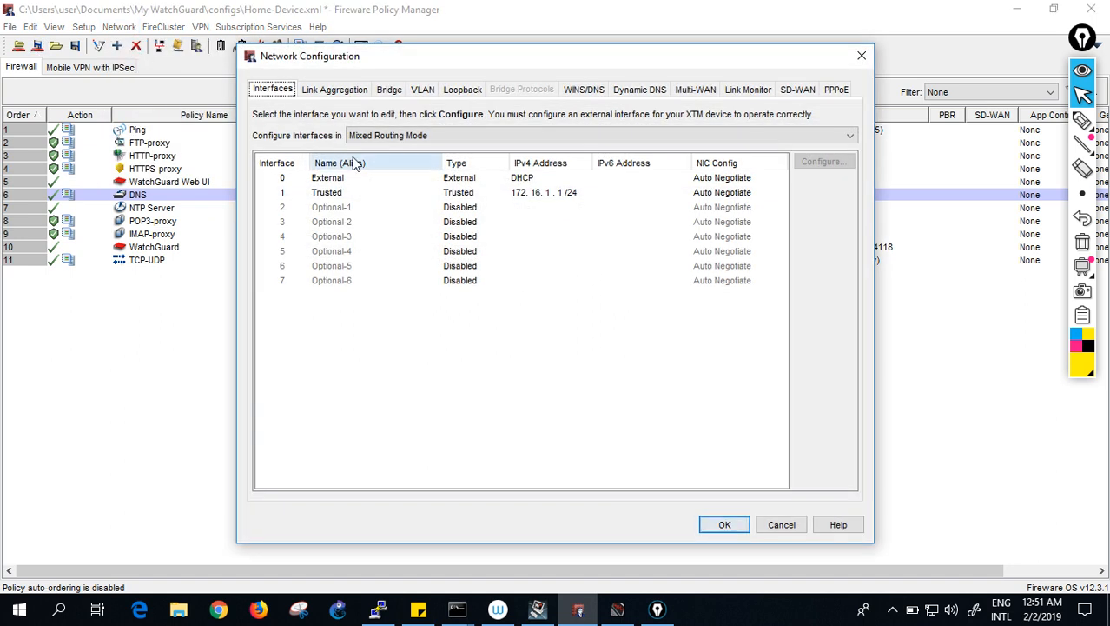
pyautogui.click(425, 91)
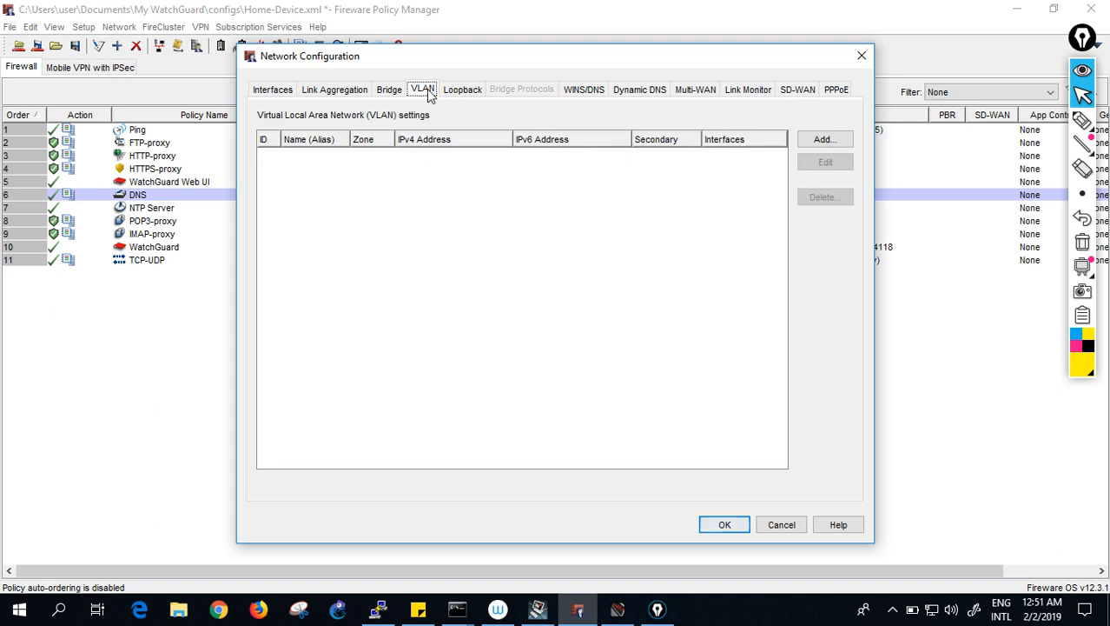
pyautogui.click(825, 141)
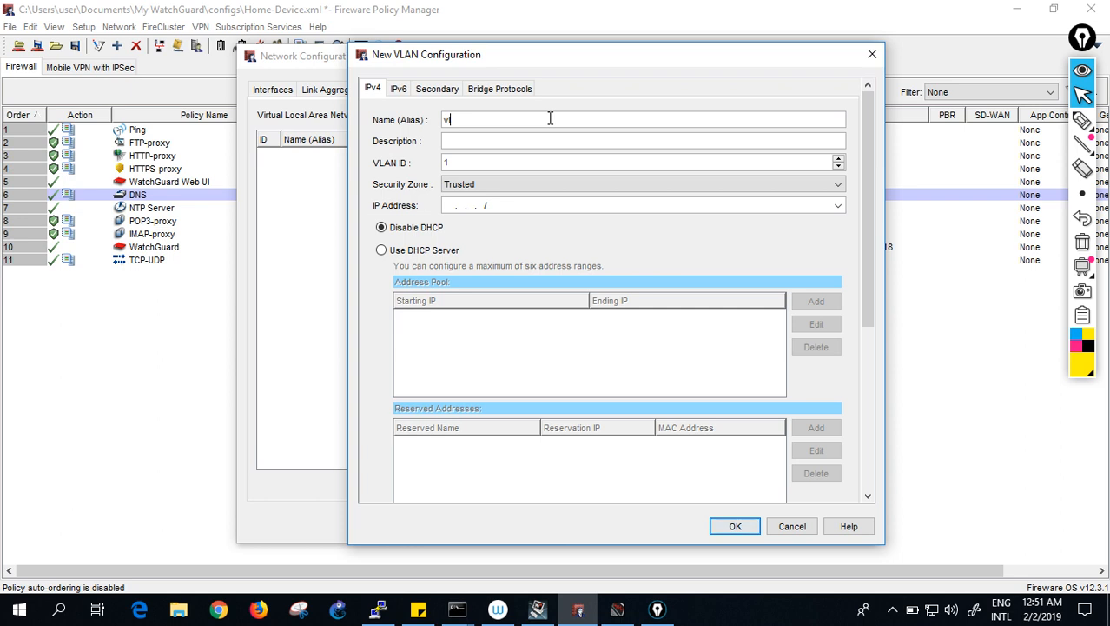
pyautogui.write('VLAN1')
pyautogui.press('Tab')
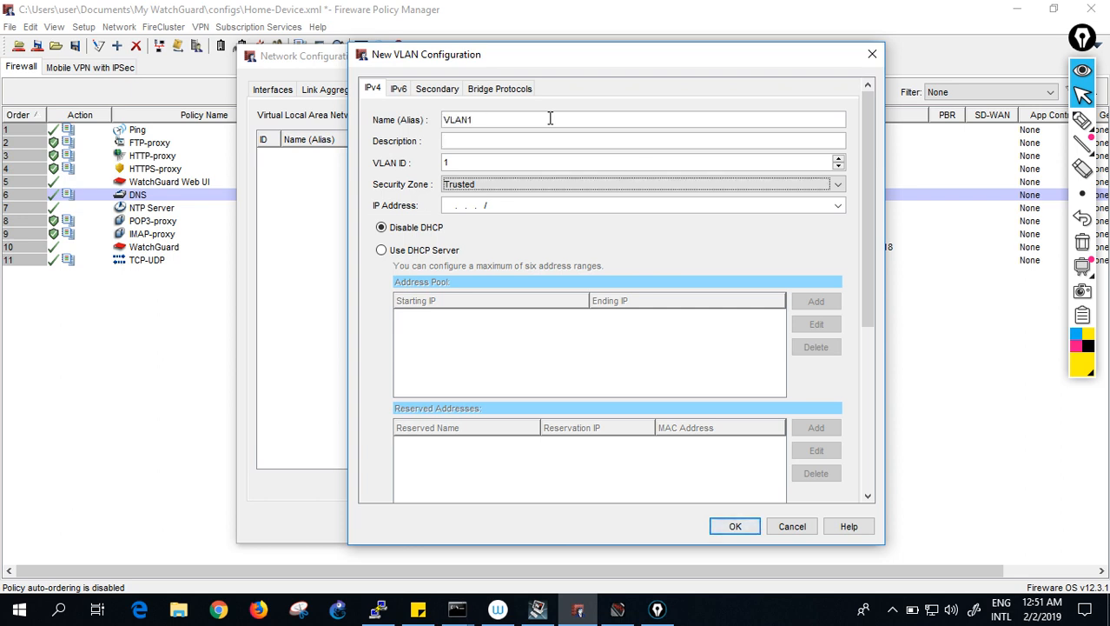
pyautogui.press('Tab')
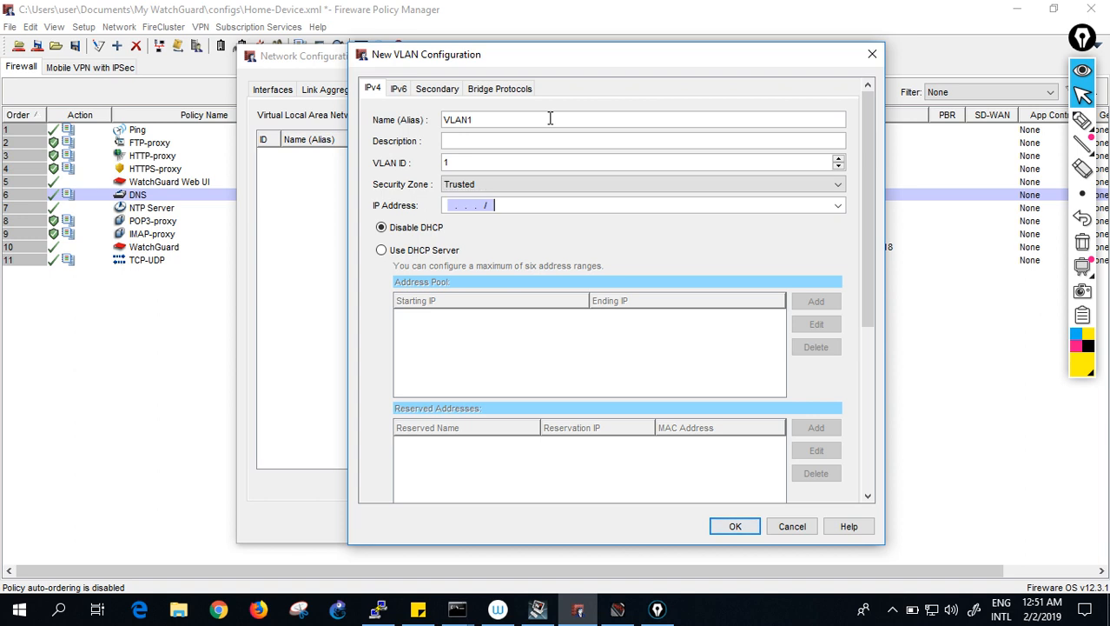
pyautogui.write('172.16.1.1/24')
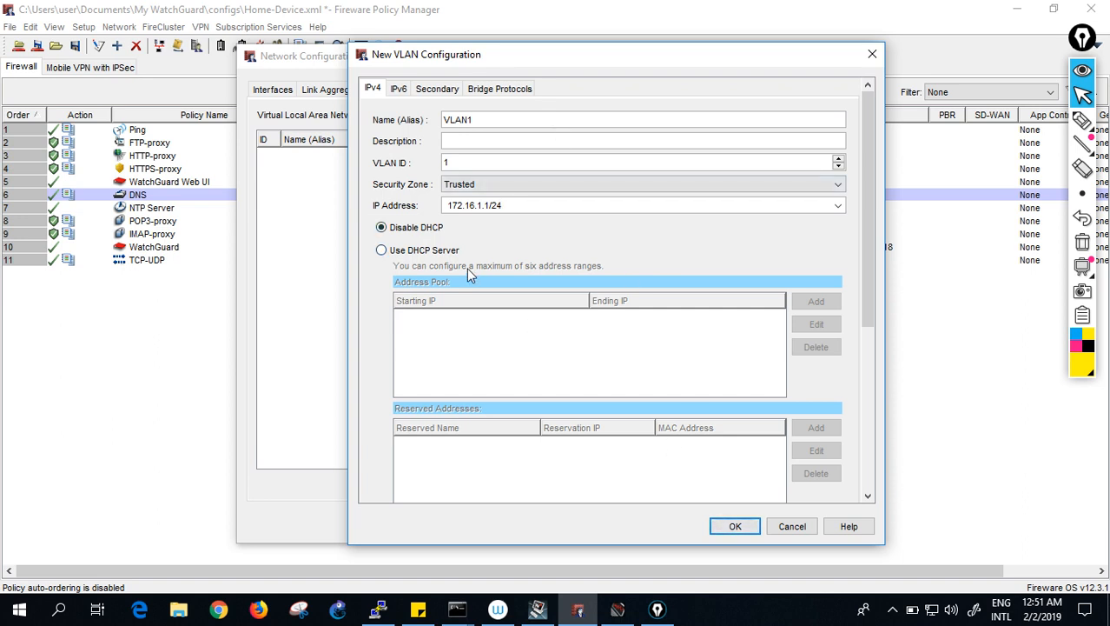
pyautogui.click(424, 251)
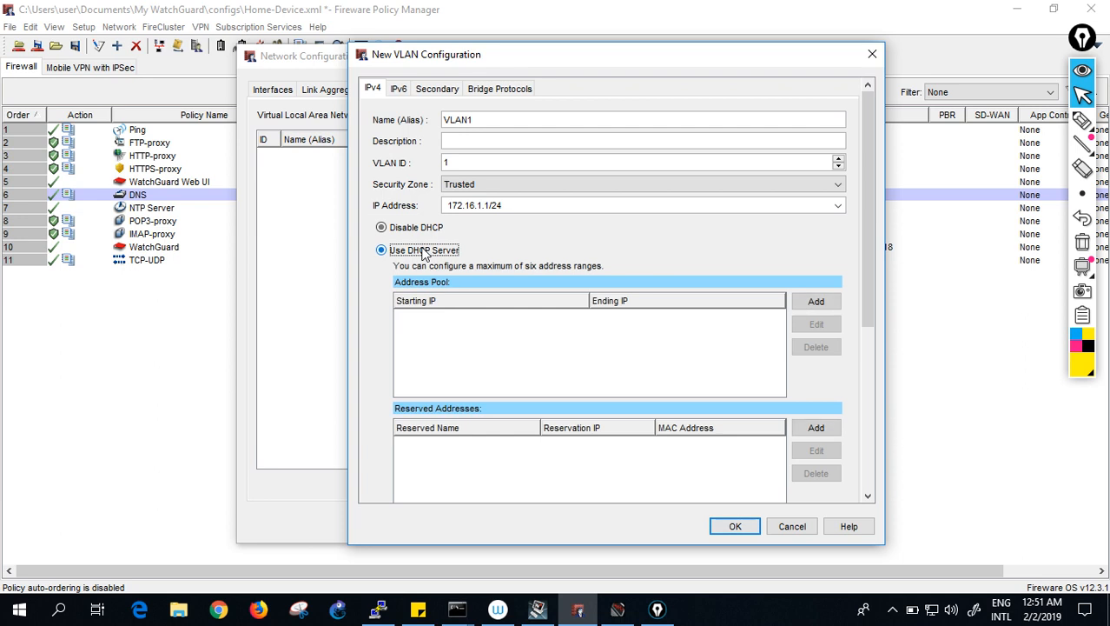
# - Add a DHCP address pool range starting at 172.16.1.11
pyautogui.click(814, 303)
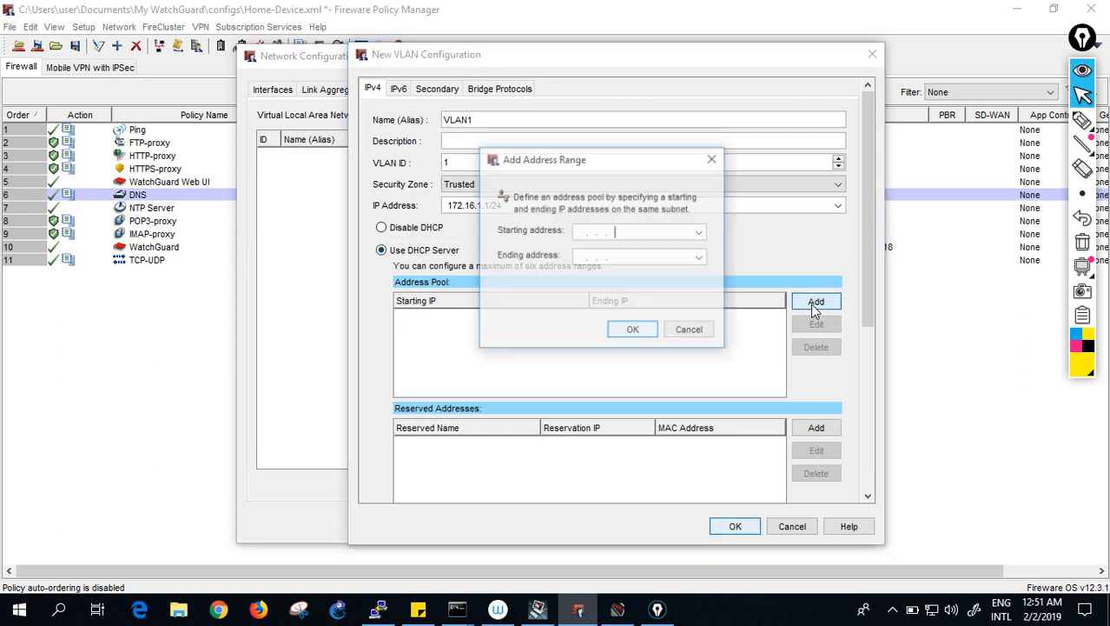
pyautogui.click(589, 230)
pyautogui.write('17')
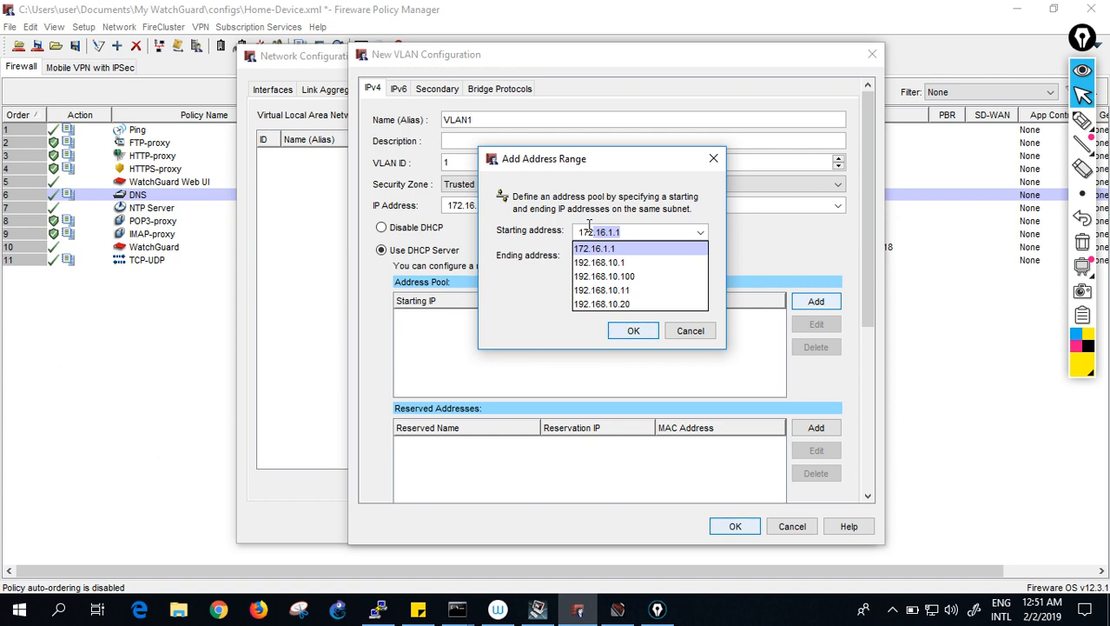
pyautogui.write('2.16.')
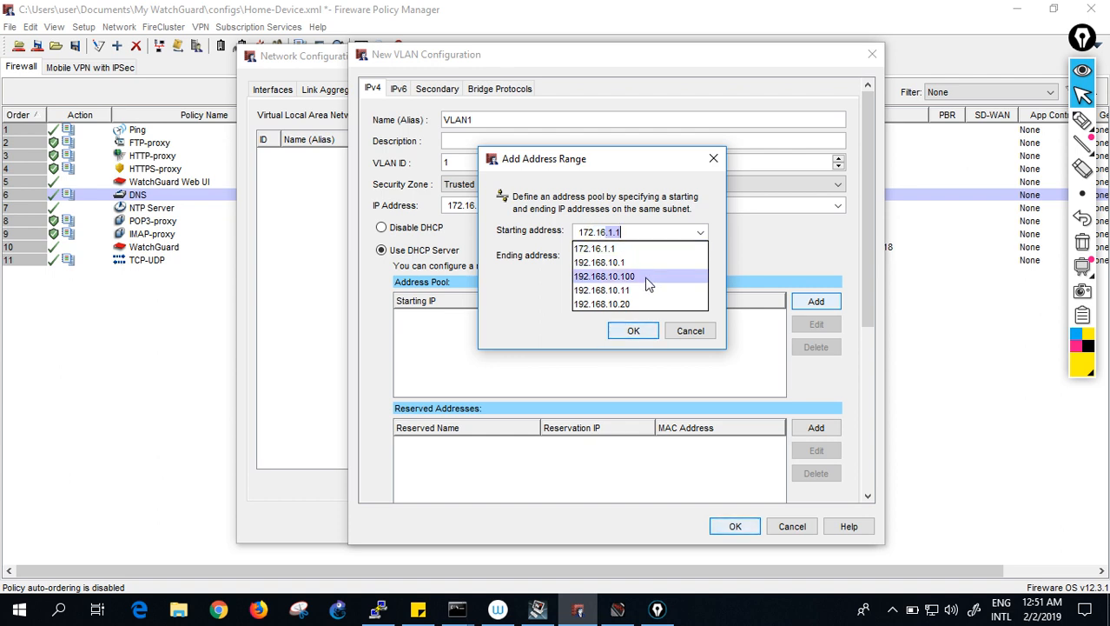
pyautogui.click(632, 248)
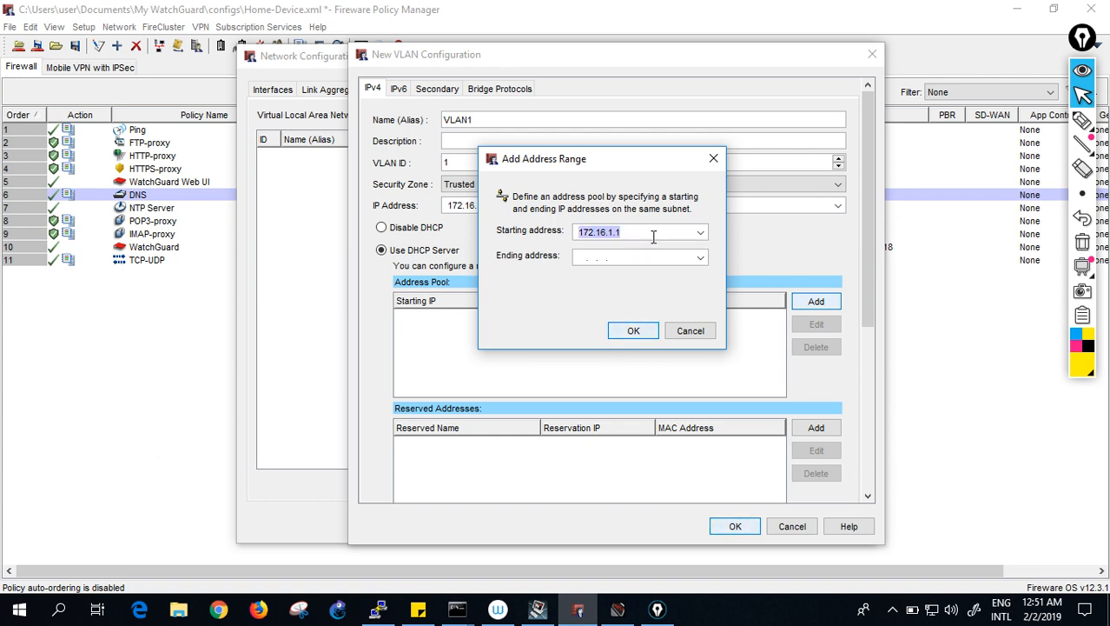
pyautogui.click(657, 233)
pyautogui.write('1')
pyautogui.press('Tab')
# - Set the range's ending address to 172.16.1.100 and confirm the pool
pyautogui.write('192.168.10.20')
pyautogui.press('BackSpace')
pyautogui.press('BackSpace')
pyautogui.press('BackSpace')
pyautogui.press('BackSpace')
pyautogui.press('BackSpace')
pyautogui.press('BackSpace')
pyautogui.press('BackSpace')
pyautogui.press('BackSpace')
pyautogui.press('BackSpace')
pyautogui.press('BackSpace')
pyautogui.press('BackSpace')
pyautogui.press('BackSpace')
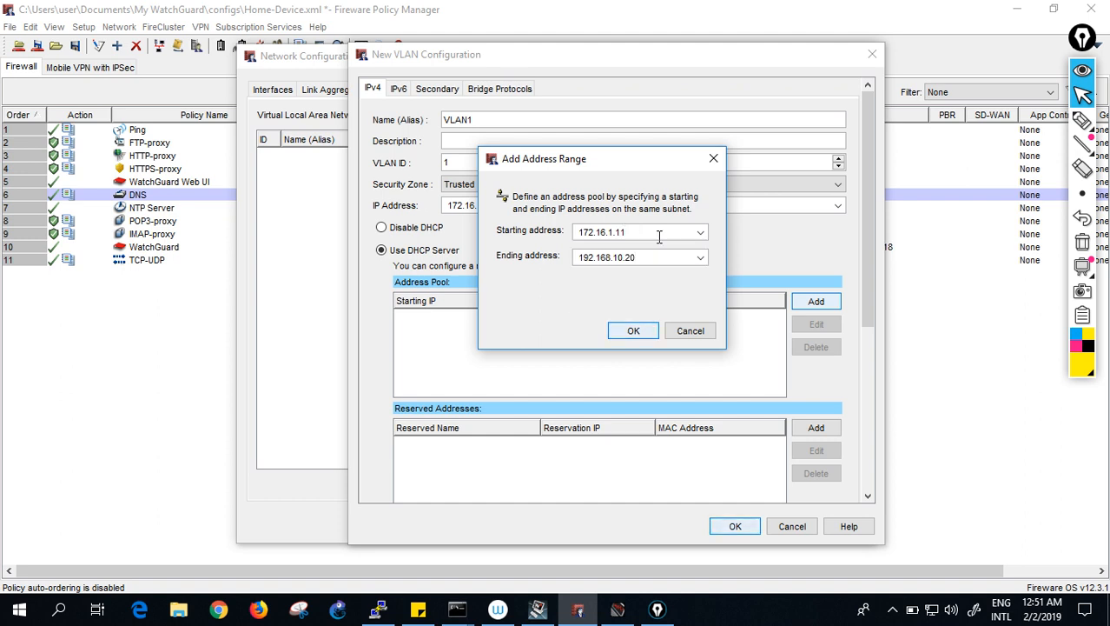
pyautogui.press('BackSpace')
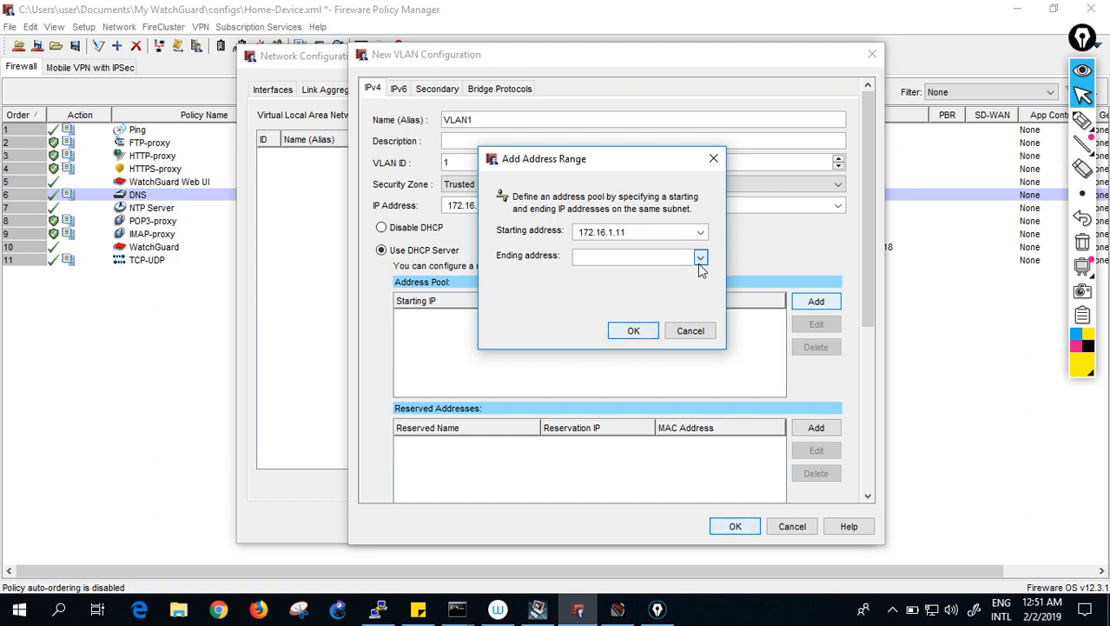
pyautogui.write('172.16.1.1')
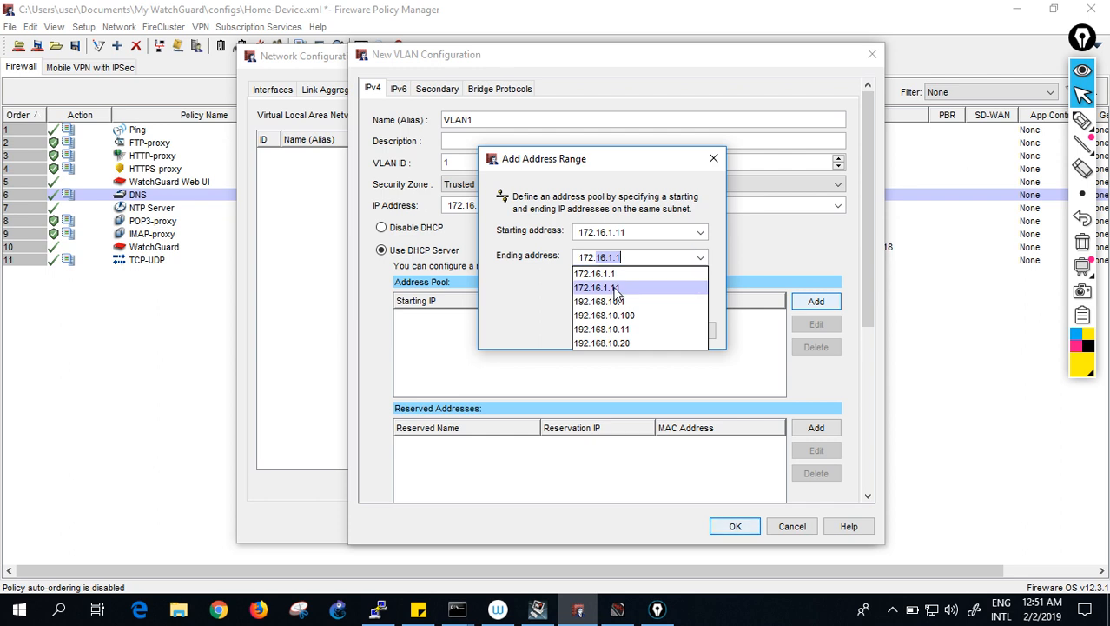
pyautogui.click(615, 289)
pyautogui.click(657, 261)
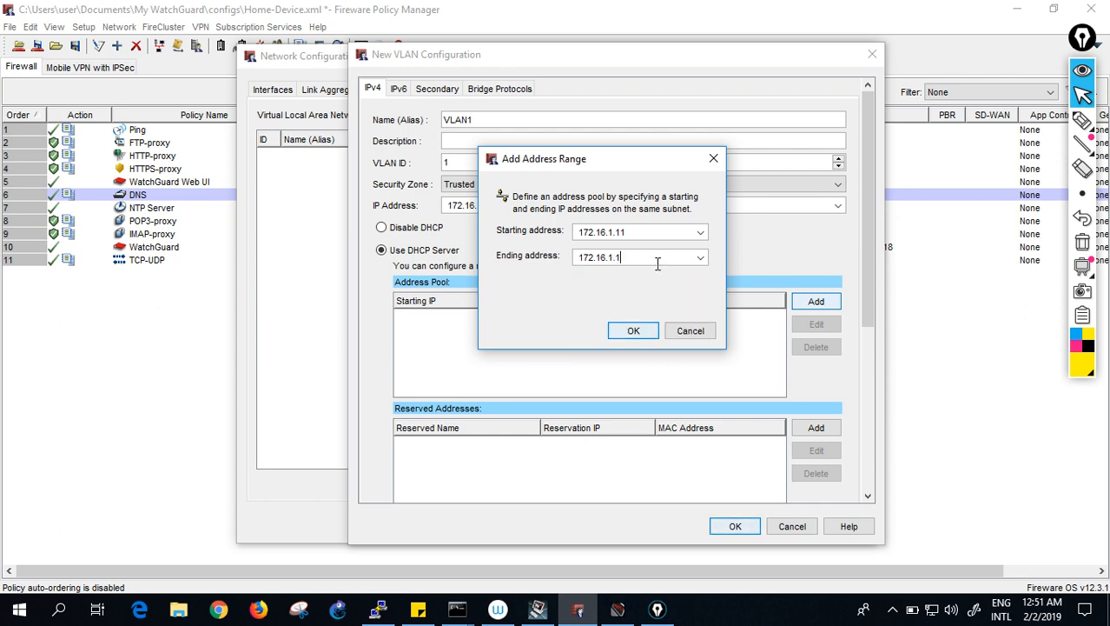
pyautogui.press('BackSpace')
pyautogui.write('00')
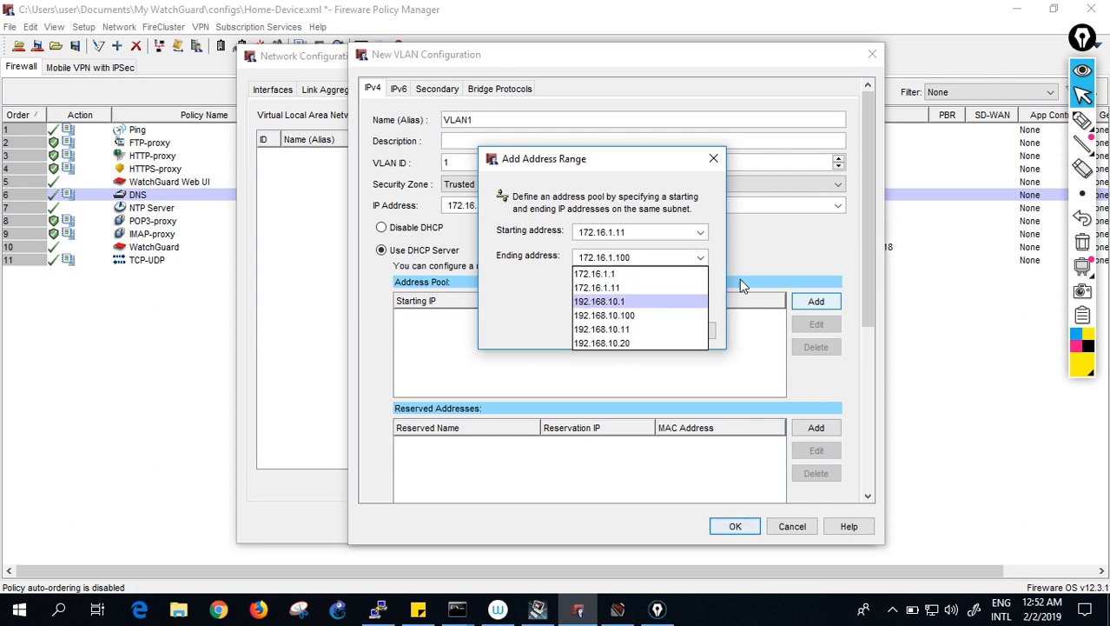
pyautogui.click(709, 273)
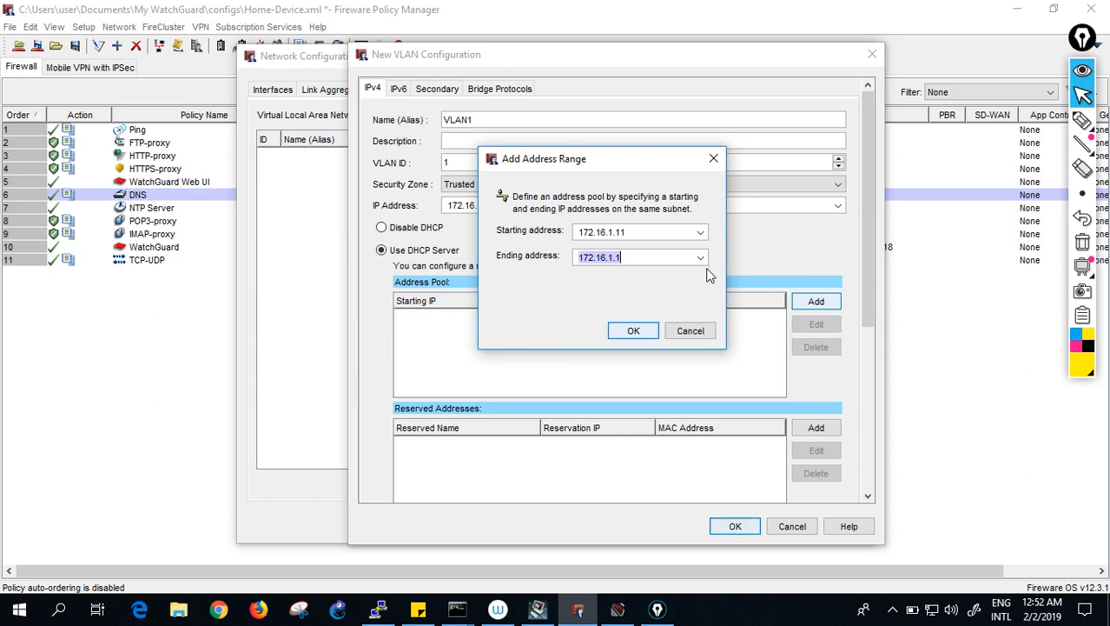
pyautogui.click(637, 330)
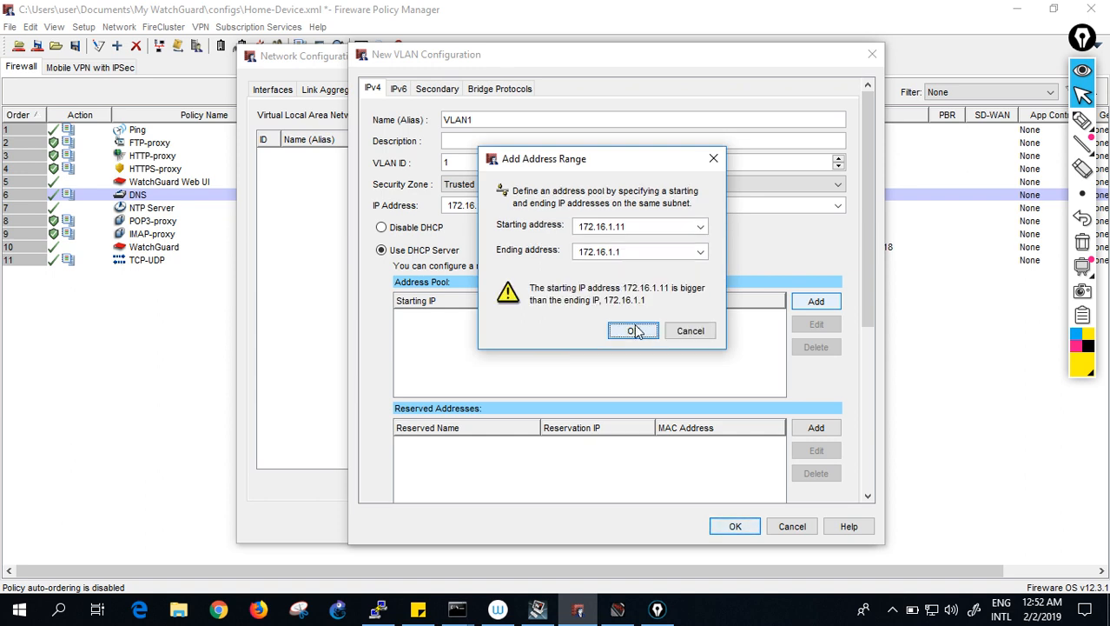
pyautogui.click(645, 252)
pyautogui.write('00')
pyautogui.click(719, 193)
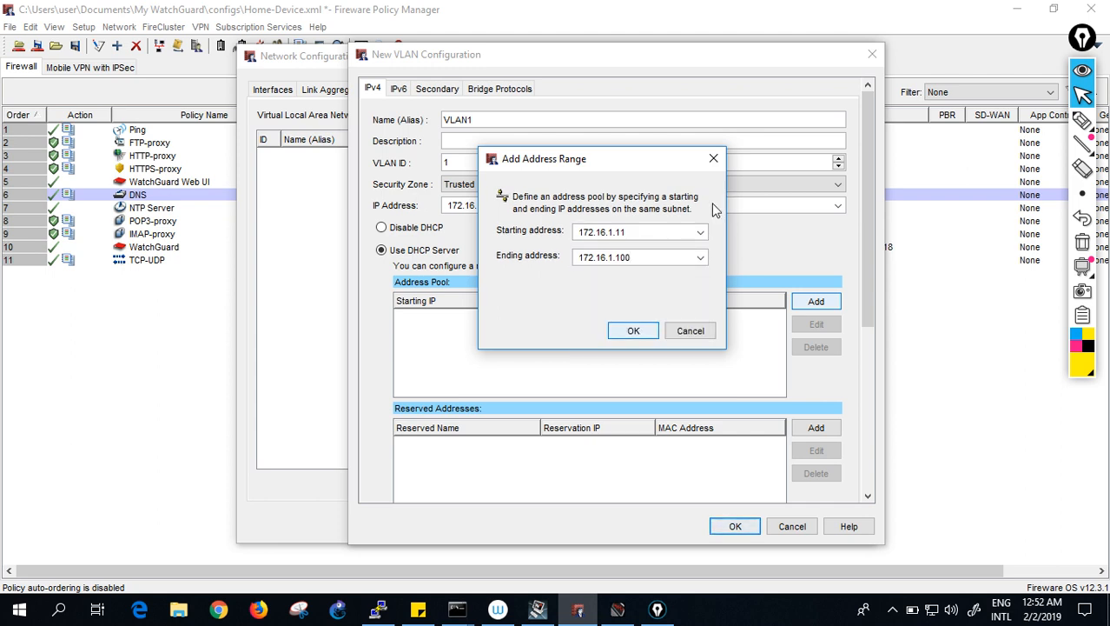
pyautogui.click(638, 332)
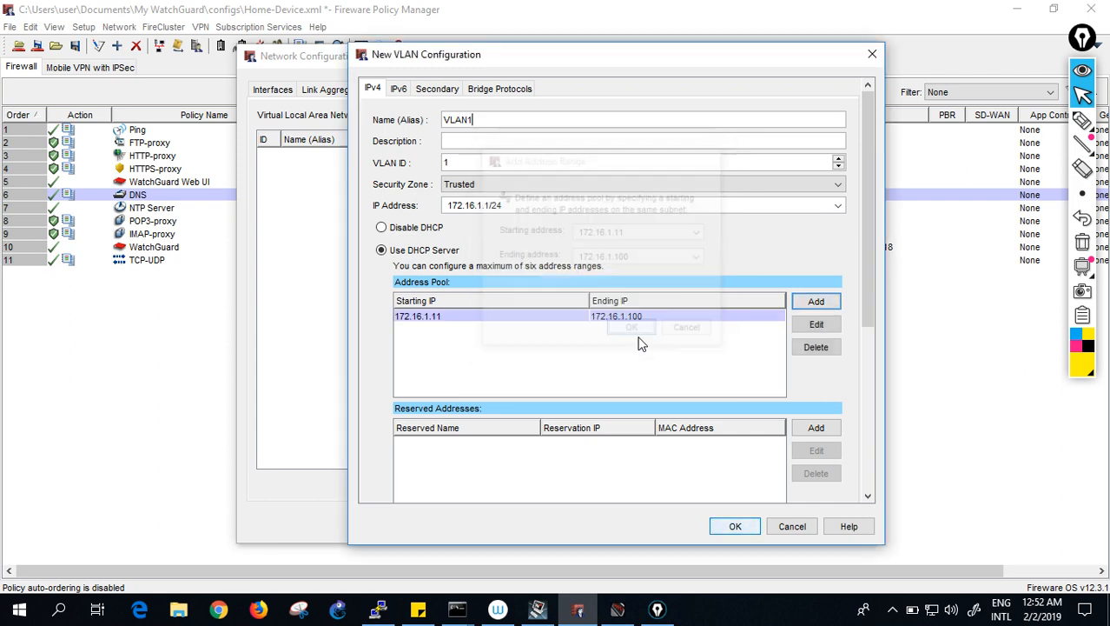
# - Attempt to save VLAN1, dismiss the eth1 address-conflict error, and keep the Trusted zone
pyautogui.click(735, 527)
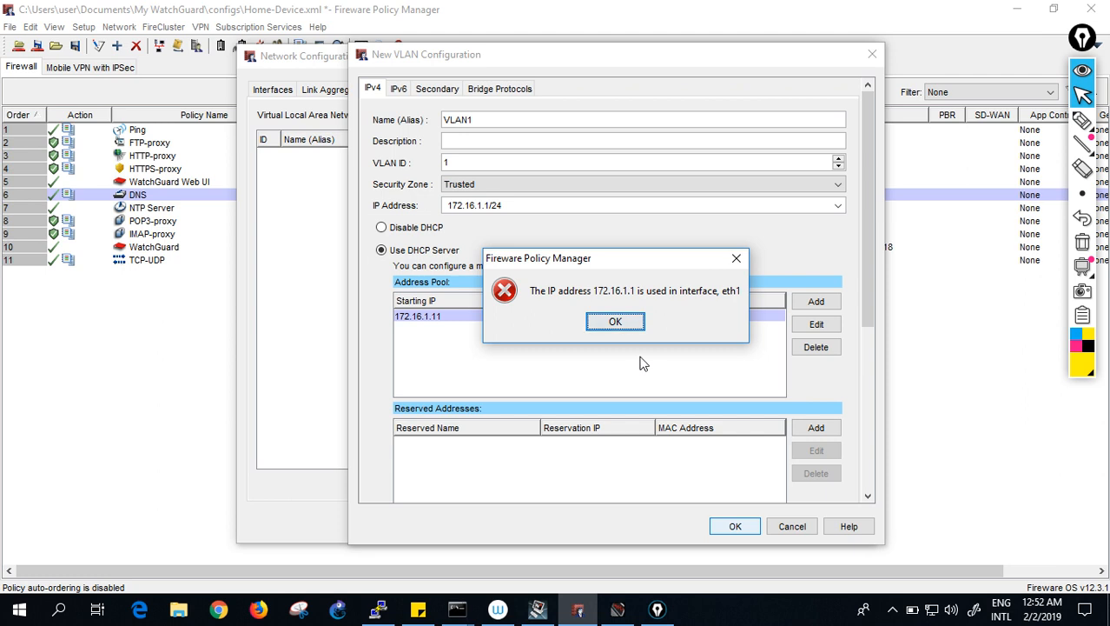
pyautogui.click(615, 322)
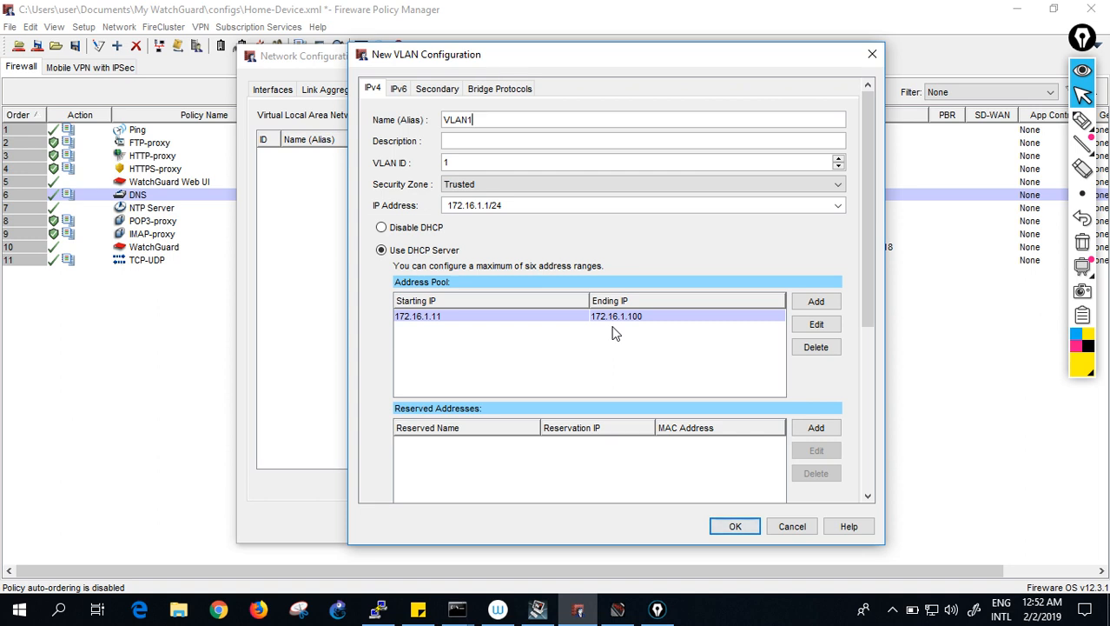
pyautogui.click(511, 186)
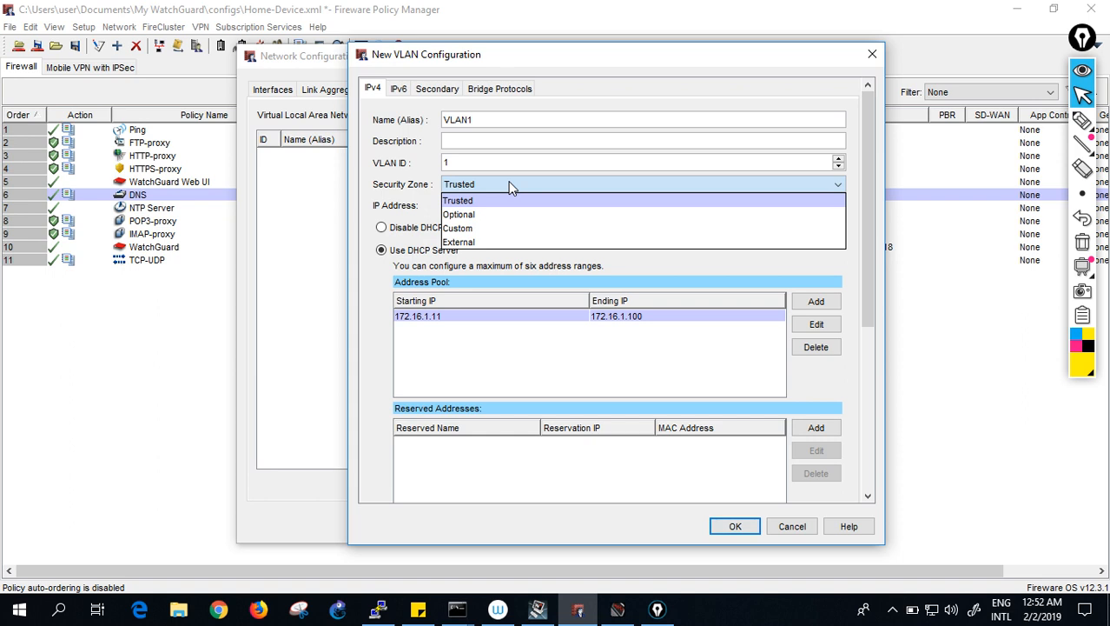
pyautogui.click(510, 187)
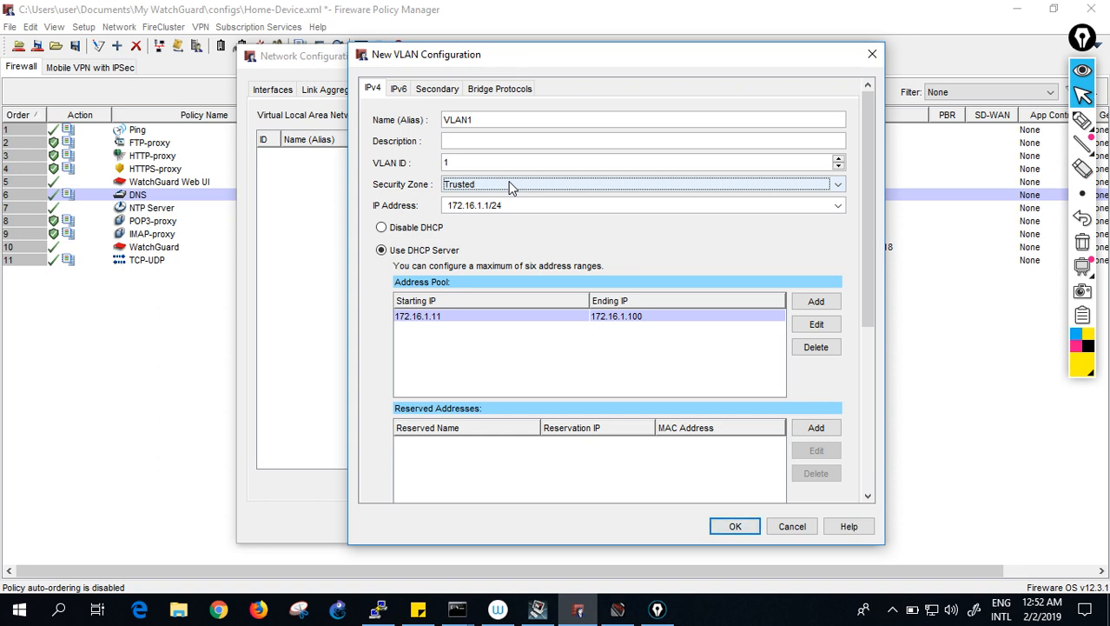
# - Set VLAN ID 10 and address 192.168.10.1/24, and delete the old 172.16.1.x pool range
pyautogui.click(476, 157)
pyautogui.write('10')
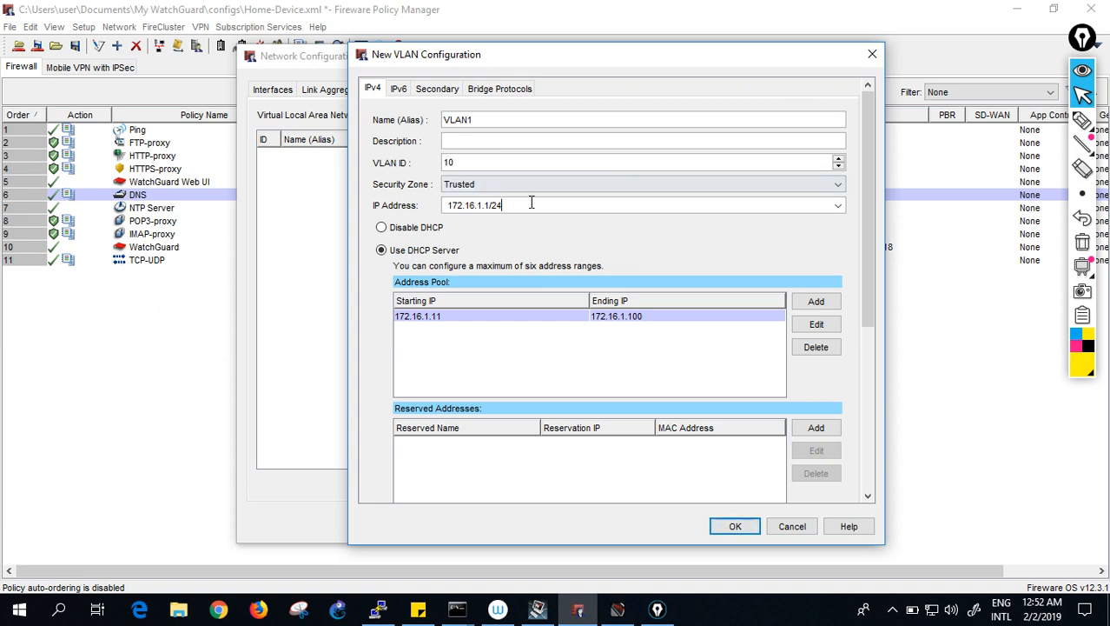
pyautogui.press('BackSpace')
pyautogui.press('BackSpace')
pyautogui.press('BackSpace')
pyautogui.press('BackSpace')
pyautogui.press('BackSpace')
pyautogui.press('BackSpace')
pyautogui.press('BackSpace')
pyautogui.press('BackSpace')
pyautogui.press('BackSpace')
pyautogui.press('BackSpace')
pyautogui.write('192.168')
pyautogui.write('.10.1/')
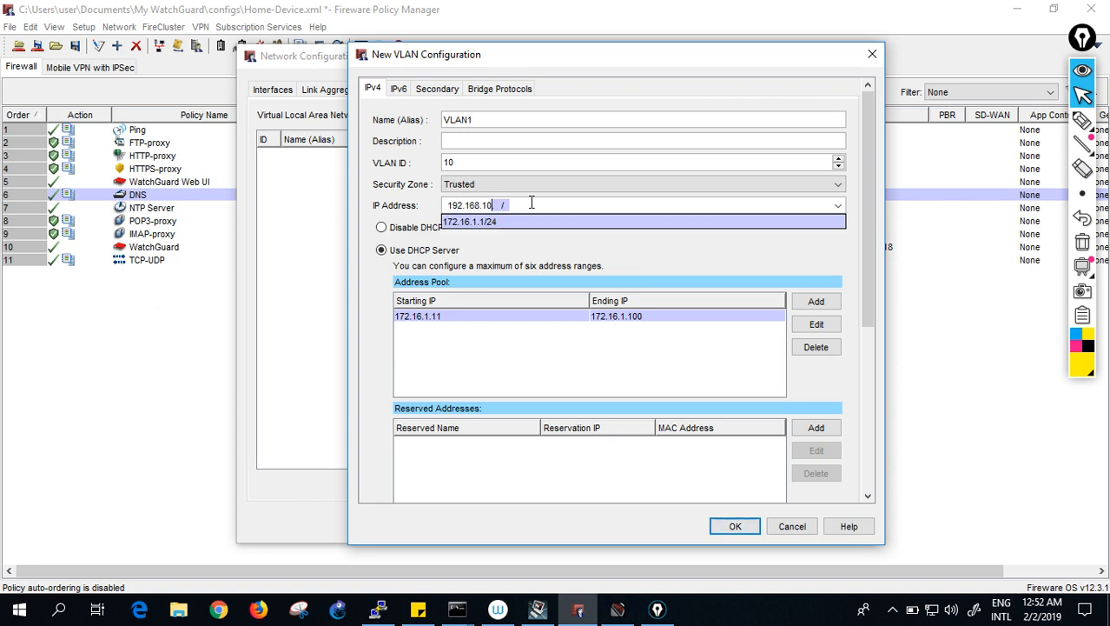
pyautogui.write('24')
pyautogui.click(698, 264)
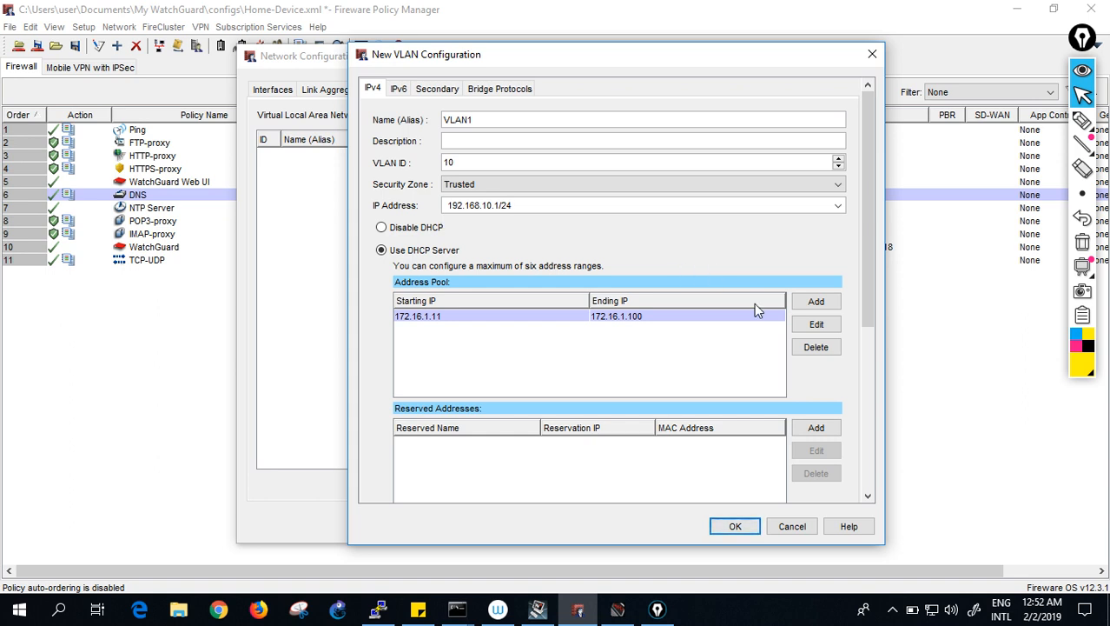
pyautogui.click(815, 347)
pyautogui.click(522, 323)
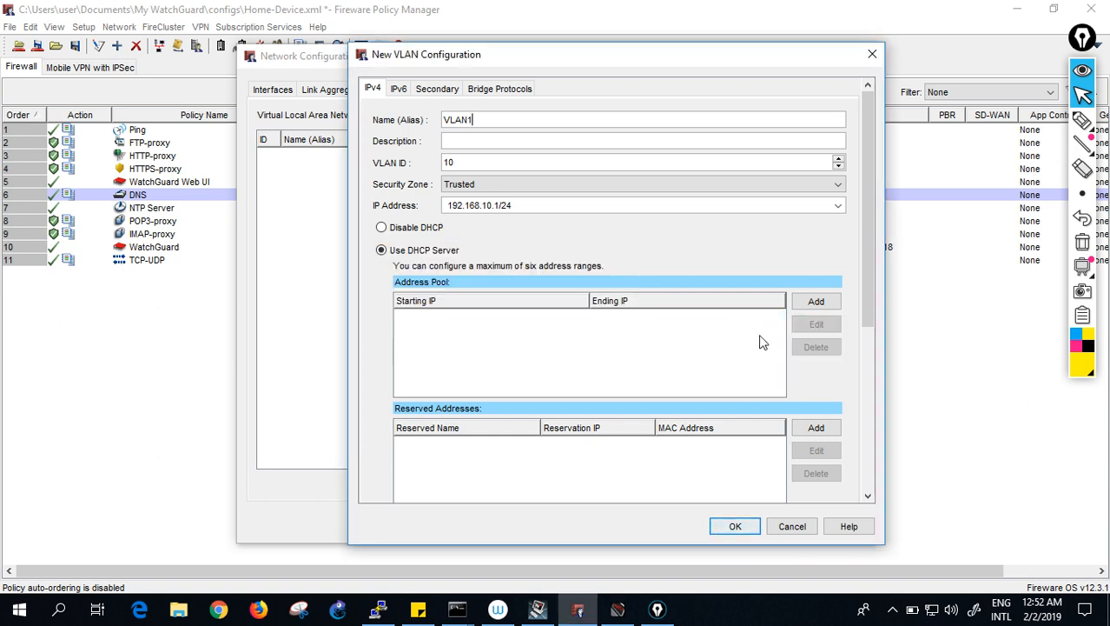
# - Add DHCP pool 192.168.10.11–192.168.10.100 and save the VLAN as VLAN10
pyautogui.click(817, 302)
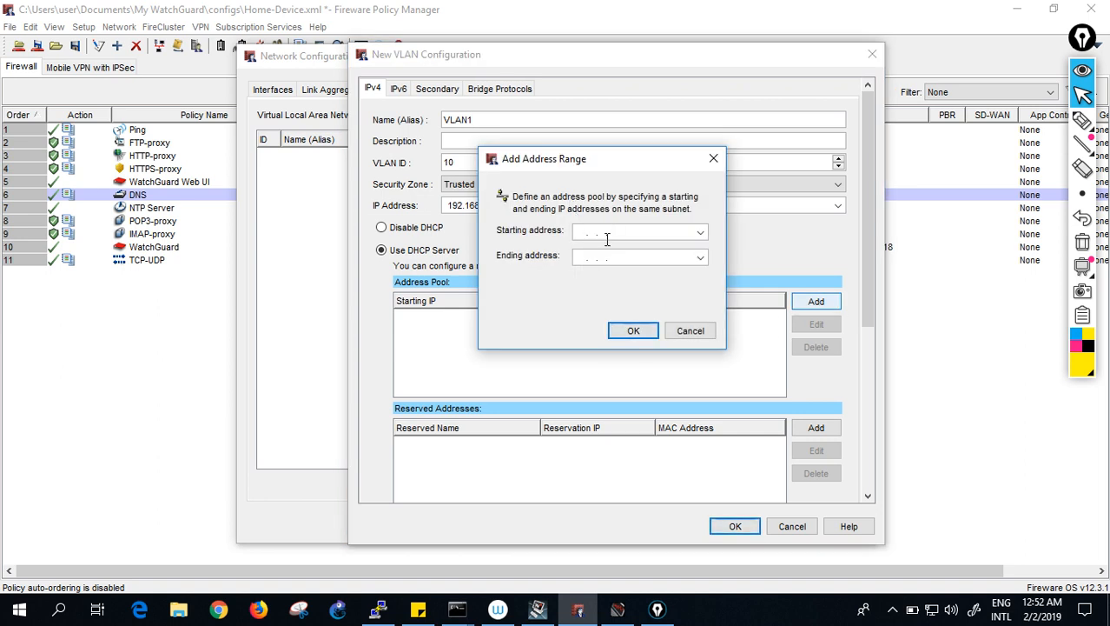
pyautogui.write('192.168.10.1')
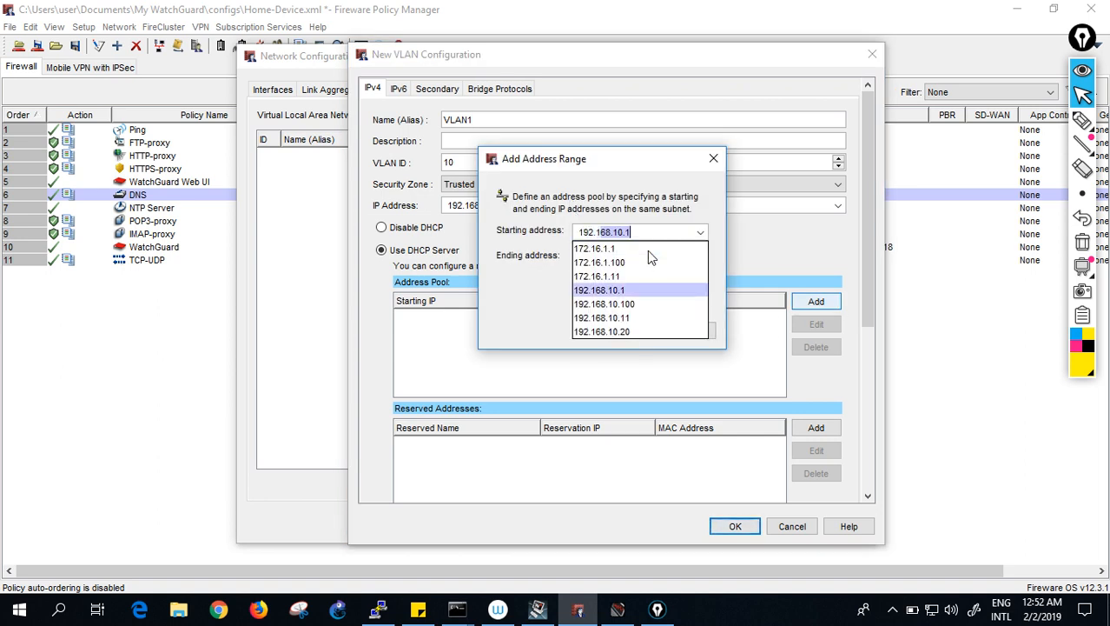
pyautogui.write('1')
pyautogui.press('Tab')
pyautogui.write('192.168.10.1')
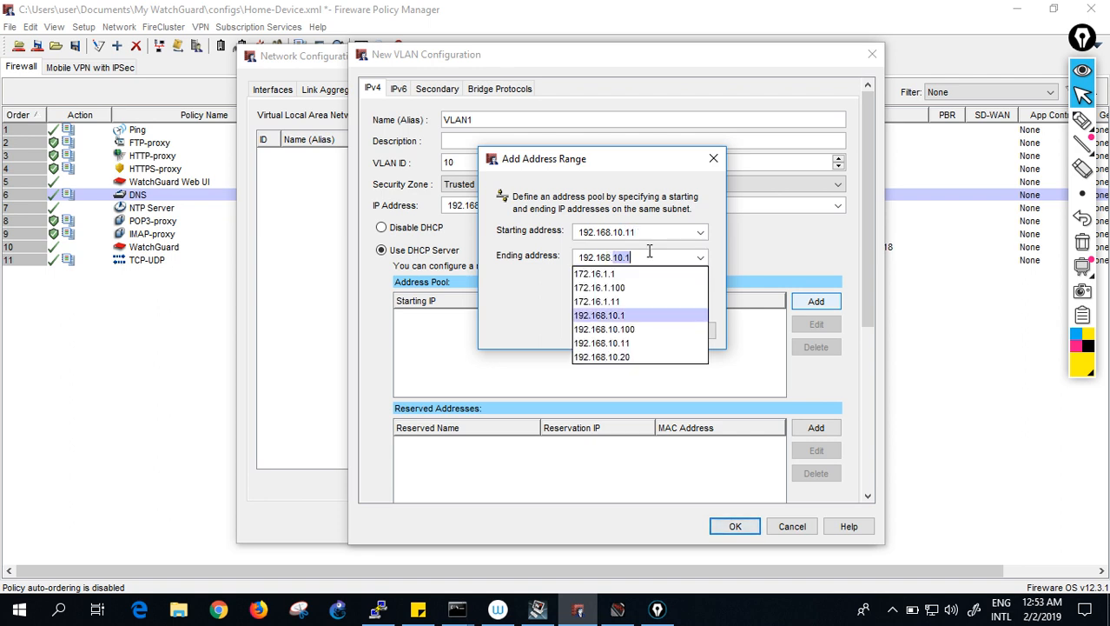
pyautogui.write('00')
pyautogui.click(633, 331)
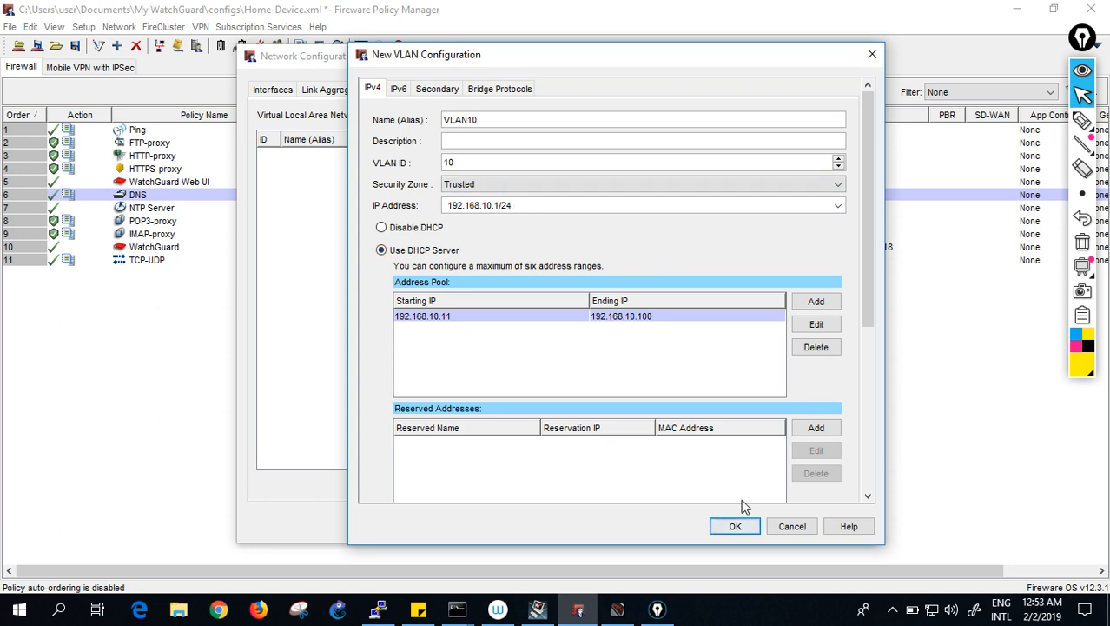
pyautogui.click(738, 526)
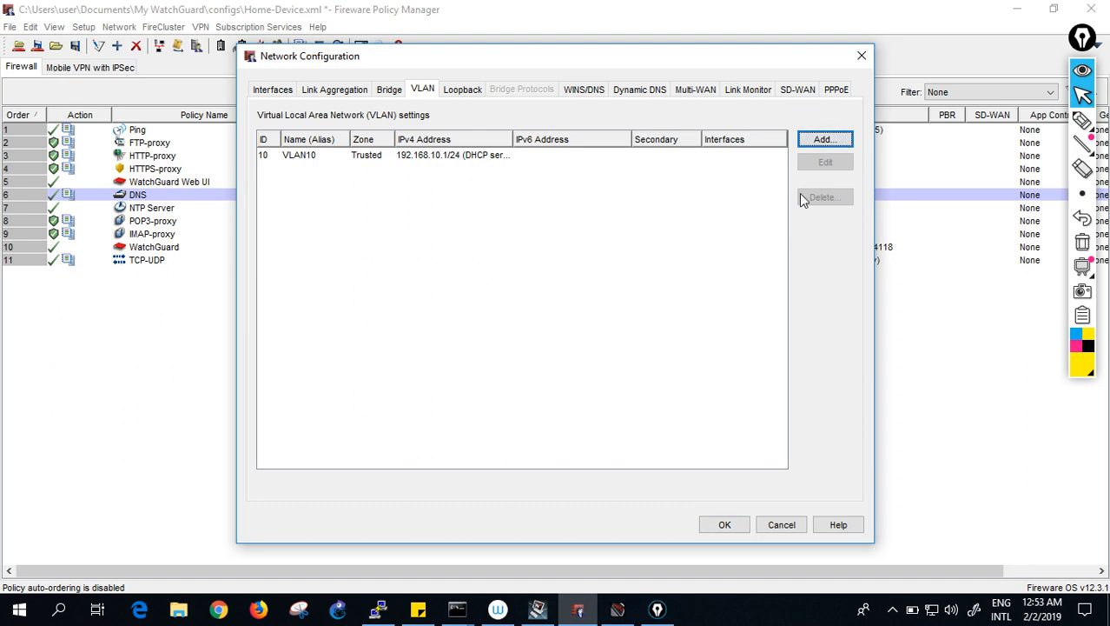
# - Create VLAN20 with VLAN ID 20 and IP address 192.168.20.1/24
pyautogui.click(824, 141)
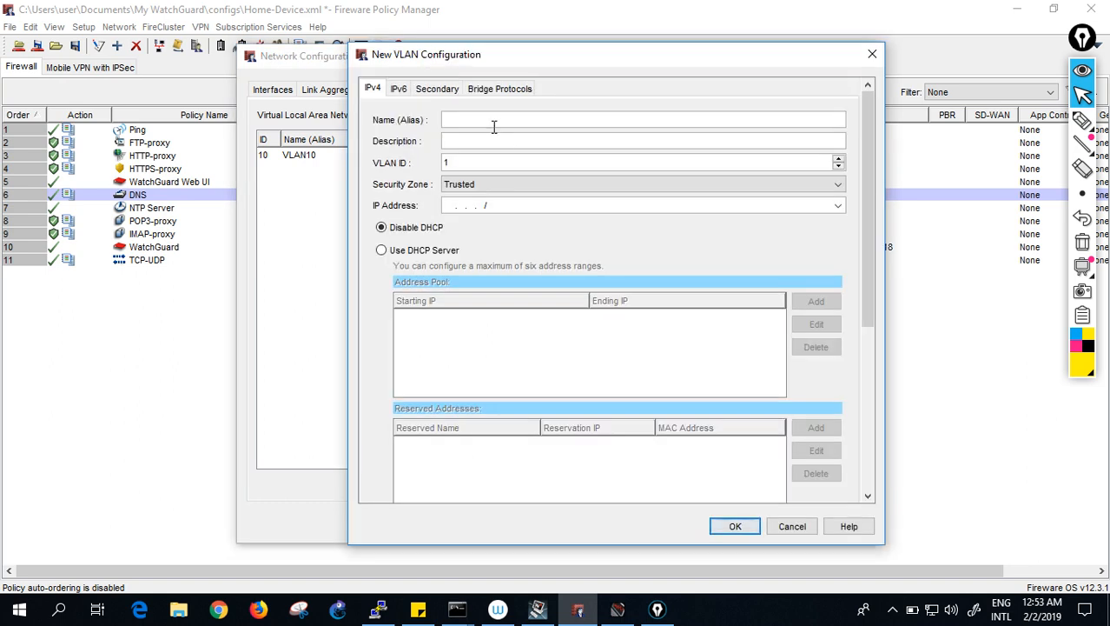
pyautogui.write('vla')
pyautogui.write('VLAN20')
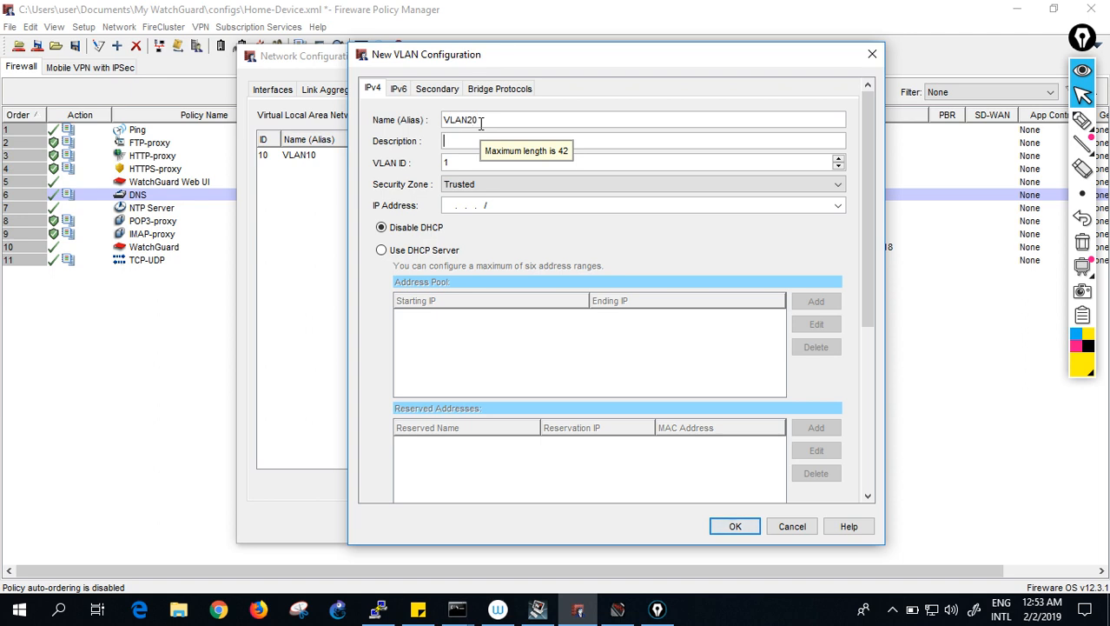
pyautogui.write('2')
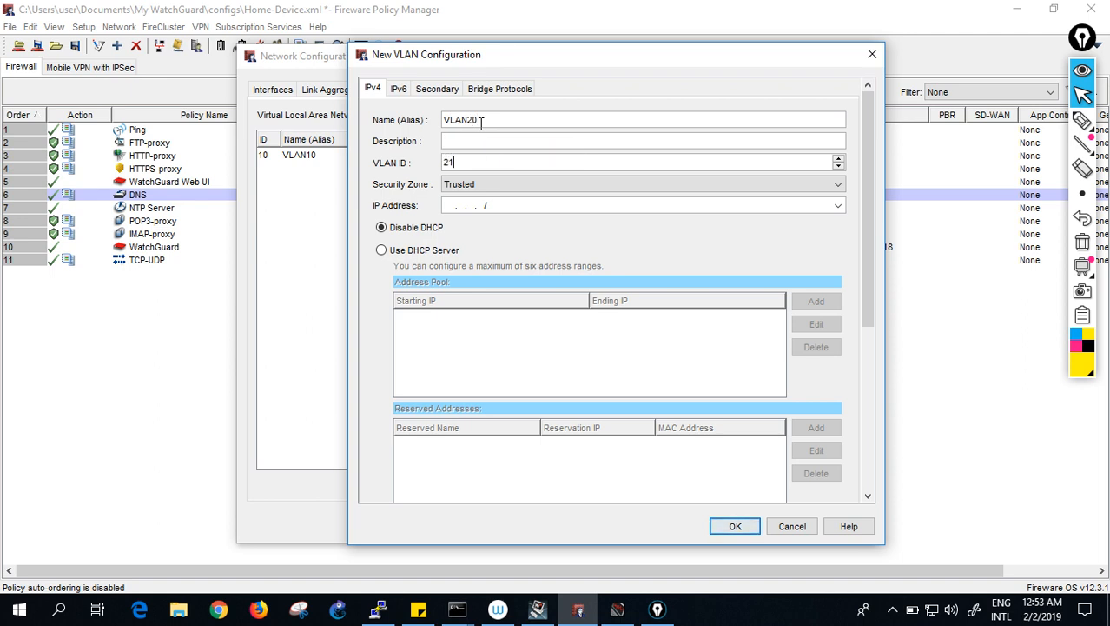
pyautogui.write('0')
pyautogui.press('Tab')
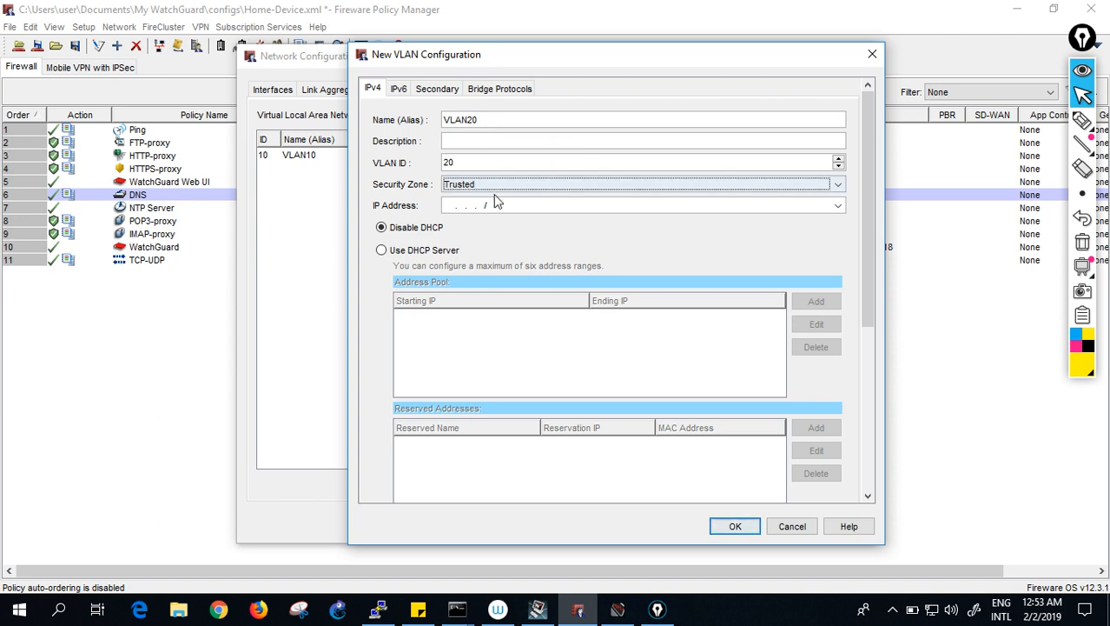
pyautogui.click(453, 206)
pyautogui.write('192.168.20')
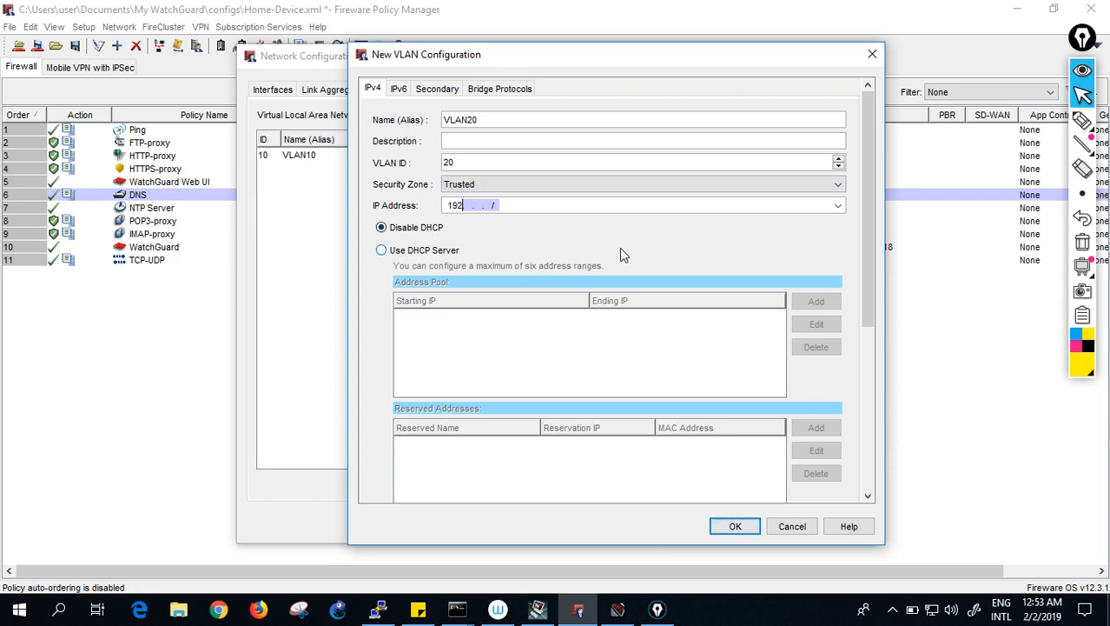
pyautogui.write('.1/24')
# - Enable the DHCP server for VLAN20 with pool 192.168.20.11–192.168.20.100 and save the VLAN
pyautogui.click(425, 251)
pyautogui.click(814, 306)
pyautogui.write('192.168.2')
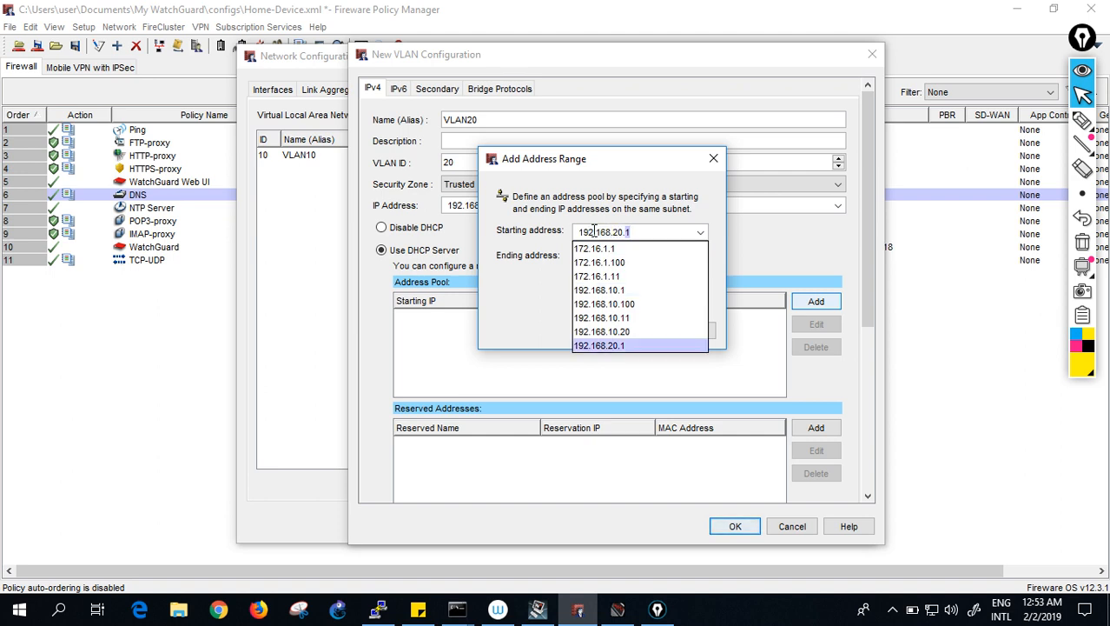
pyautogui.write('0.11')
pyautogui.press('Tab')
pyautogui.press('BackSpace')
pyautogui.press('BackSpace')
pyautogui.press('BackSpace')
pyautogui.press('BackSpace')
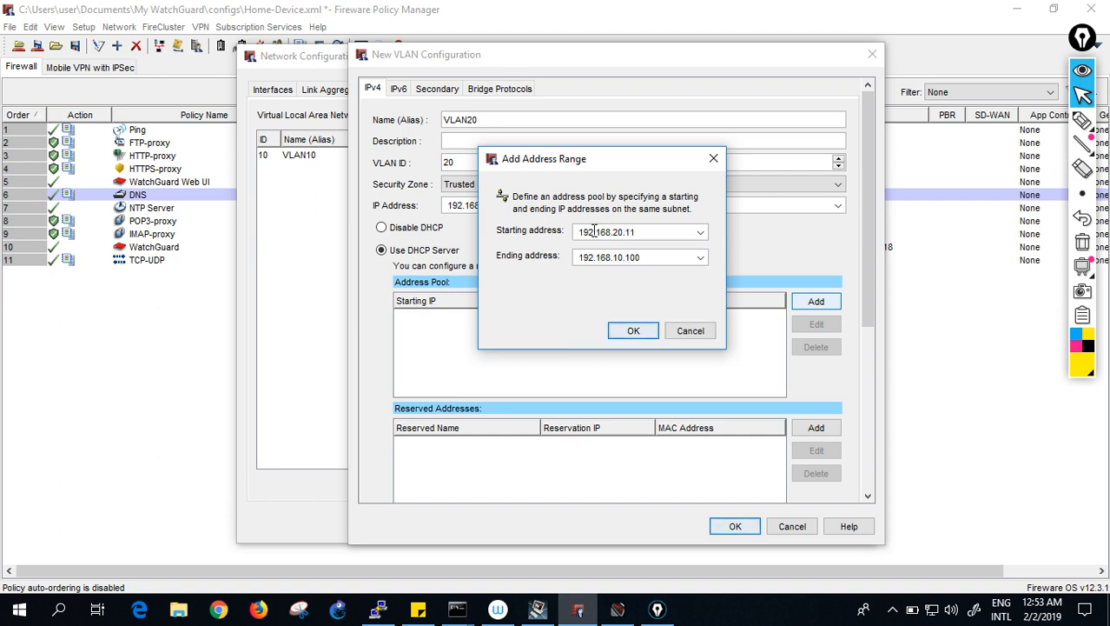
pyautogui.press('BackSpace')
pyautogui.press('BackSpace')
pyautogui.write('20.110')
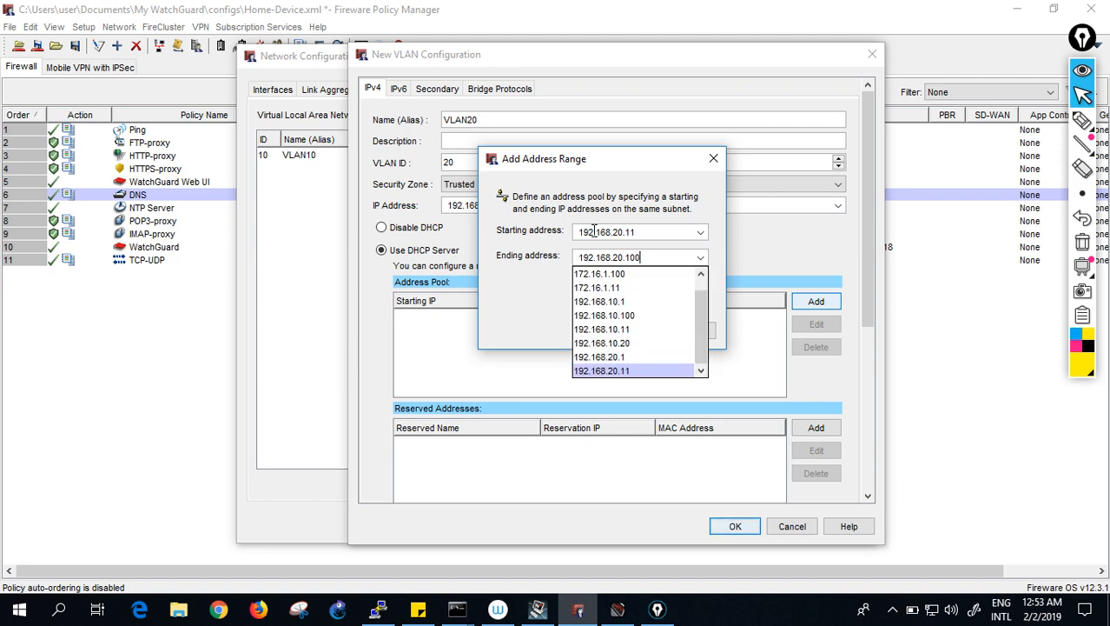
pyautogui.click(594, 231)
pyautogui.click(632, 331)
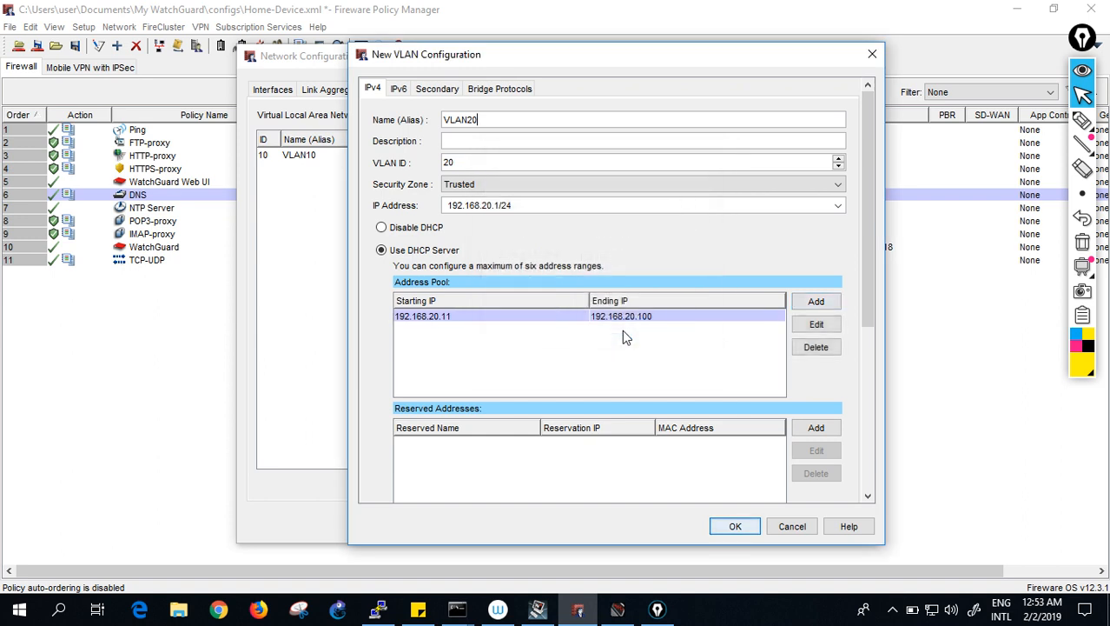
pyautogui.click(734, 528)
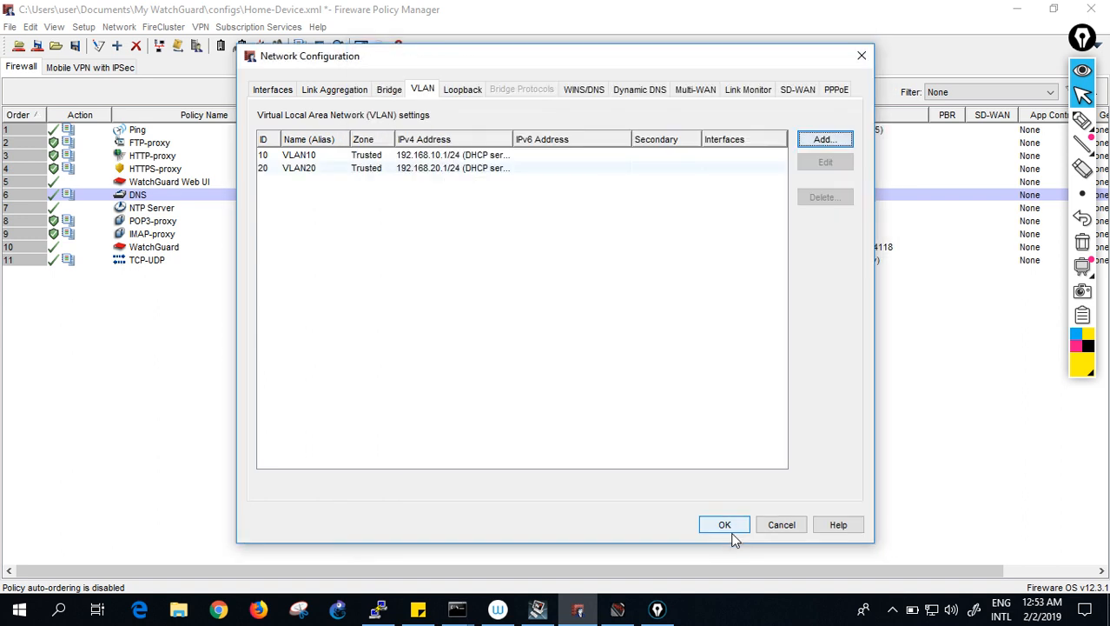
# - Create VLAN30 with VLAN ID 30 and IP address 192.168.30.1/24
pyautogui.click(820, 141)
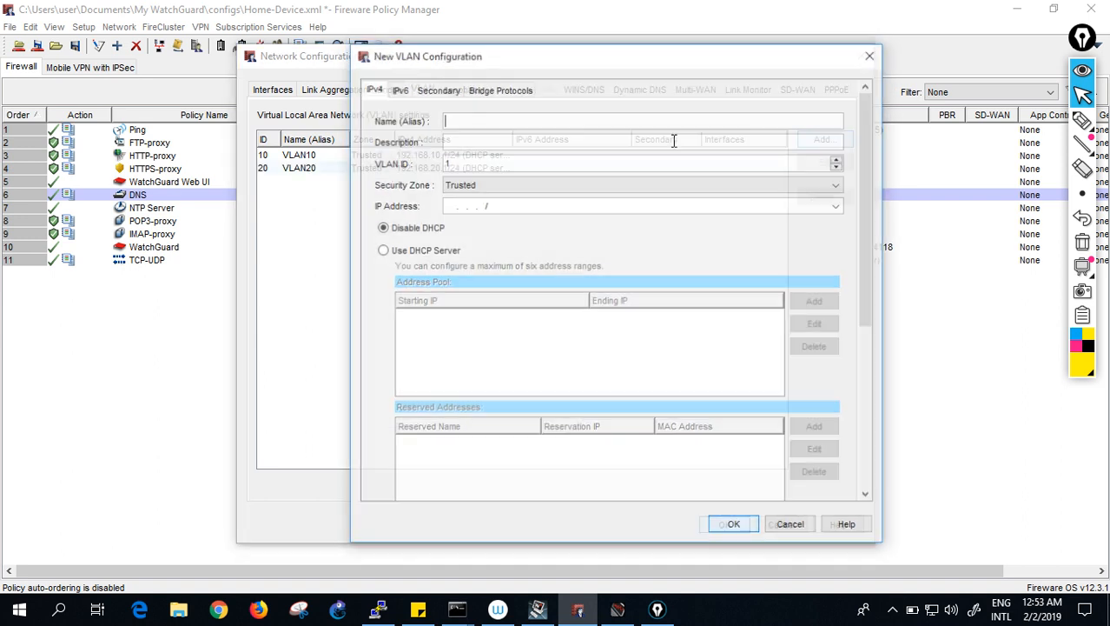
pyautogui.write('VLAN30')
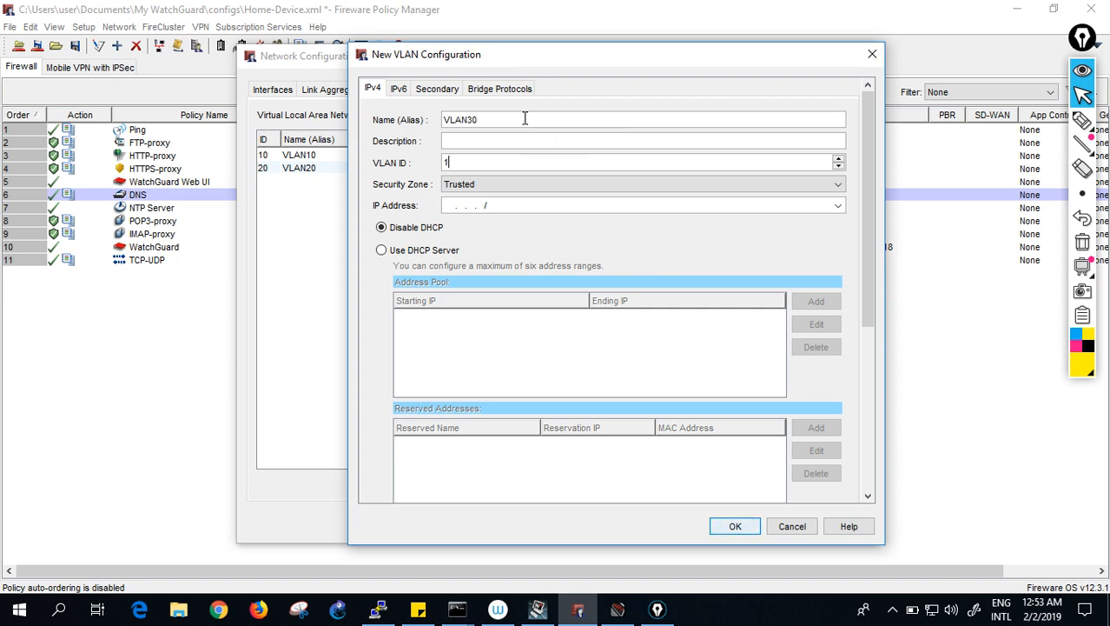
pyautogui.write('39')
pyautogui.press('BackSpace')
pyautogui.write('0')
pyautogui.press('Tab')
pyautogui.press('Tab')
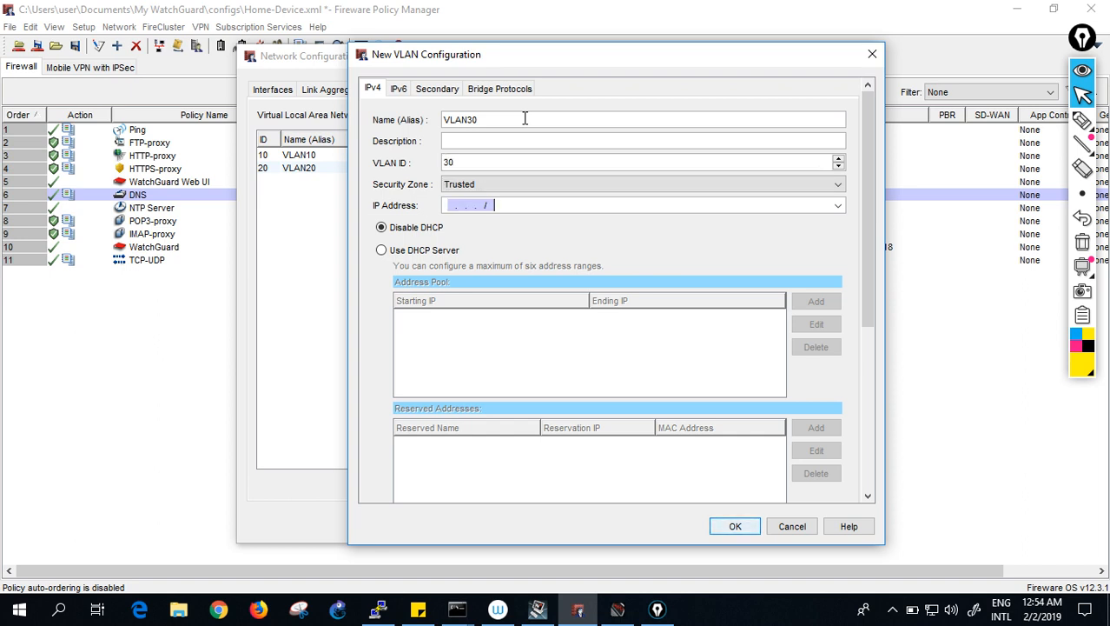
pyautogui.write('192.168.30.1/24')
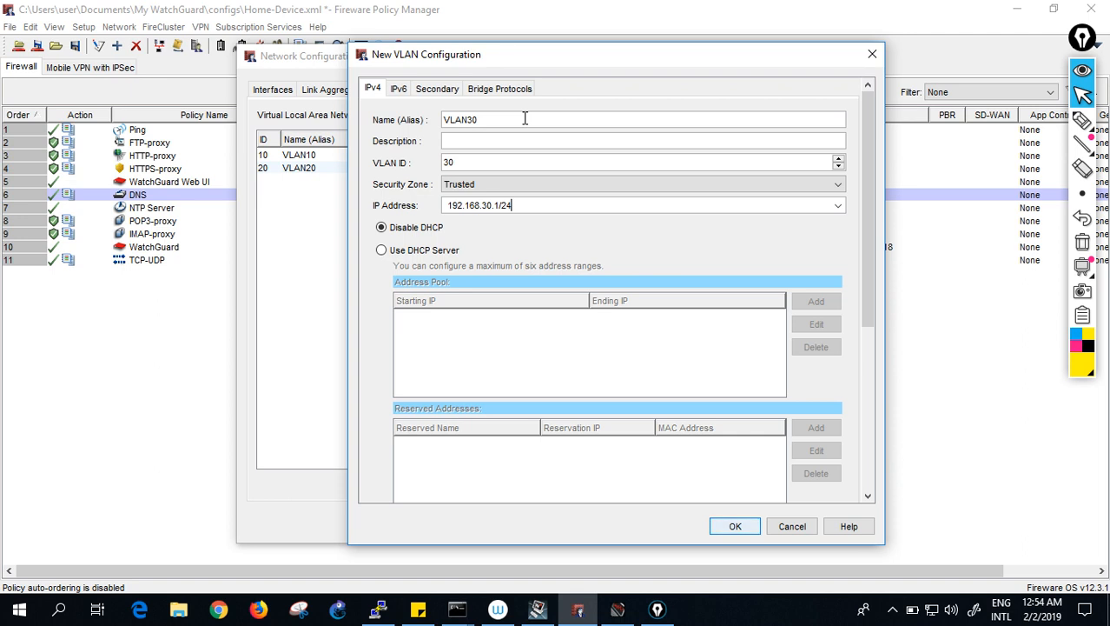
# - Enable the DHCP server for VLAN30 with pool 192.168.30.11–192.168.30.100 and save the VLAN
pyautogui.click(385, 251)
pyautogui.click(815, 302)
pyautogui.write('192')
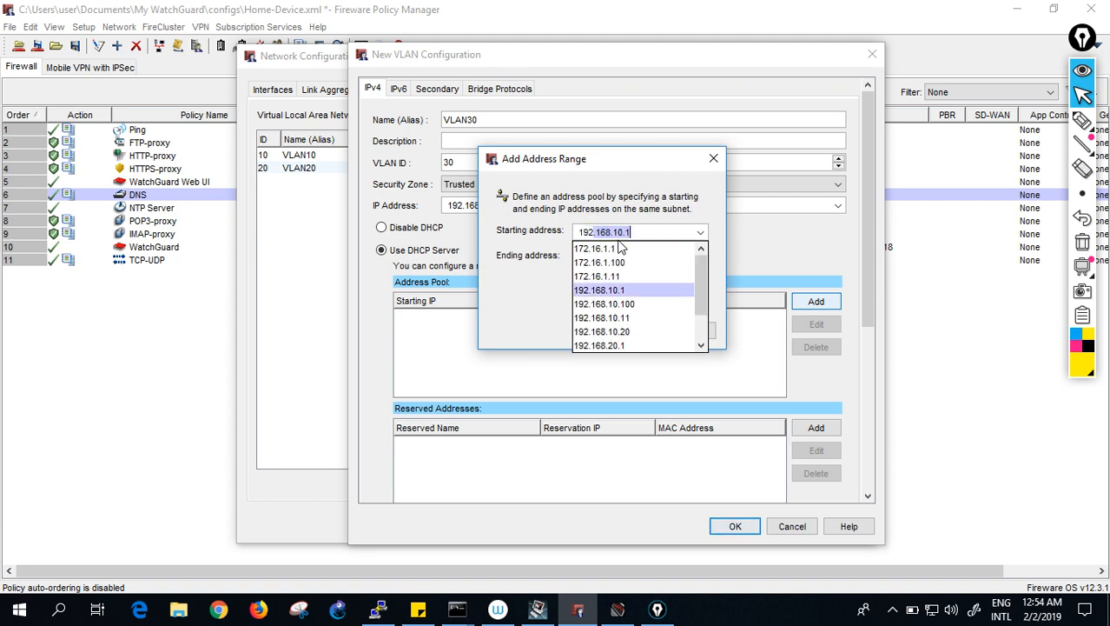
pyautogui.write('.168.30.1')
pyautogui.press('Tab')
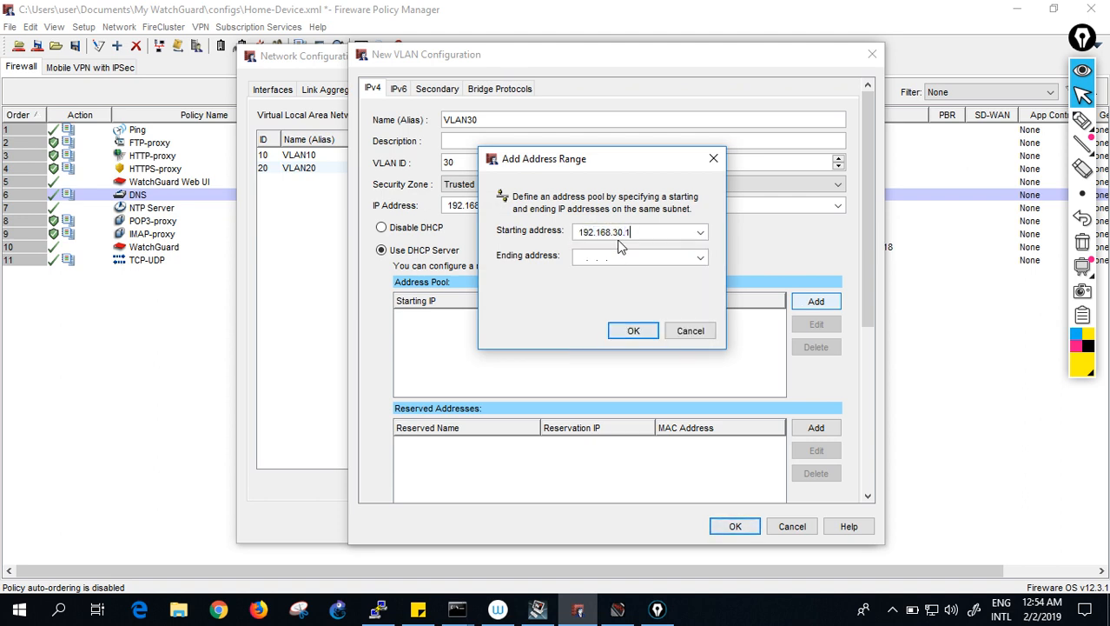
pyautogui.write('192.168.')
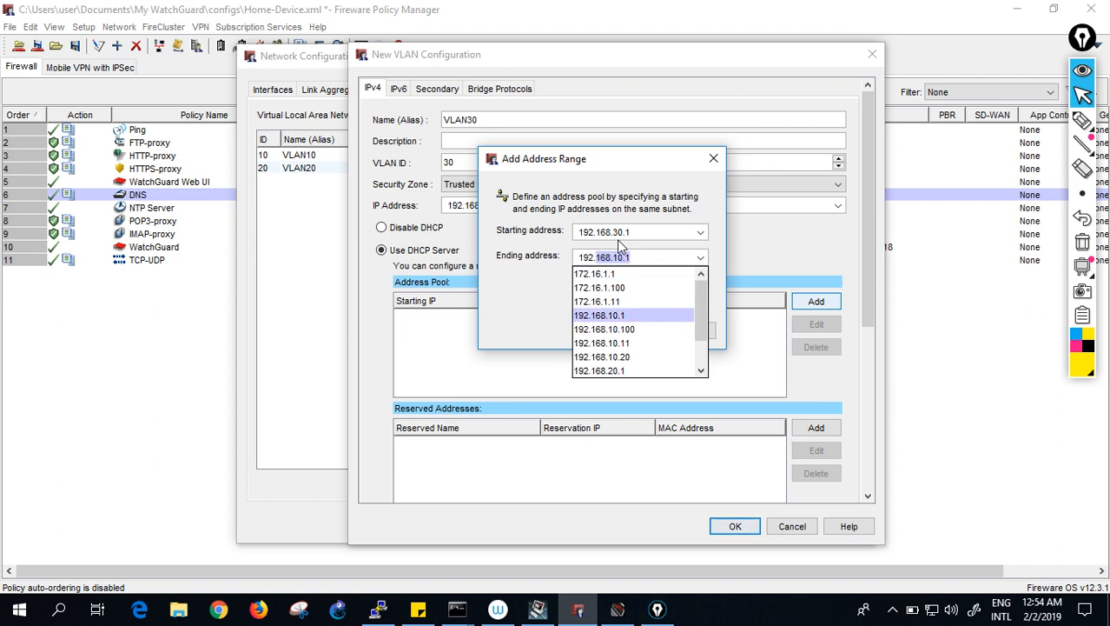
pyautogui.write('30.100')
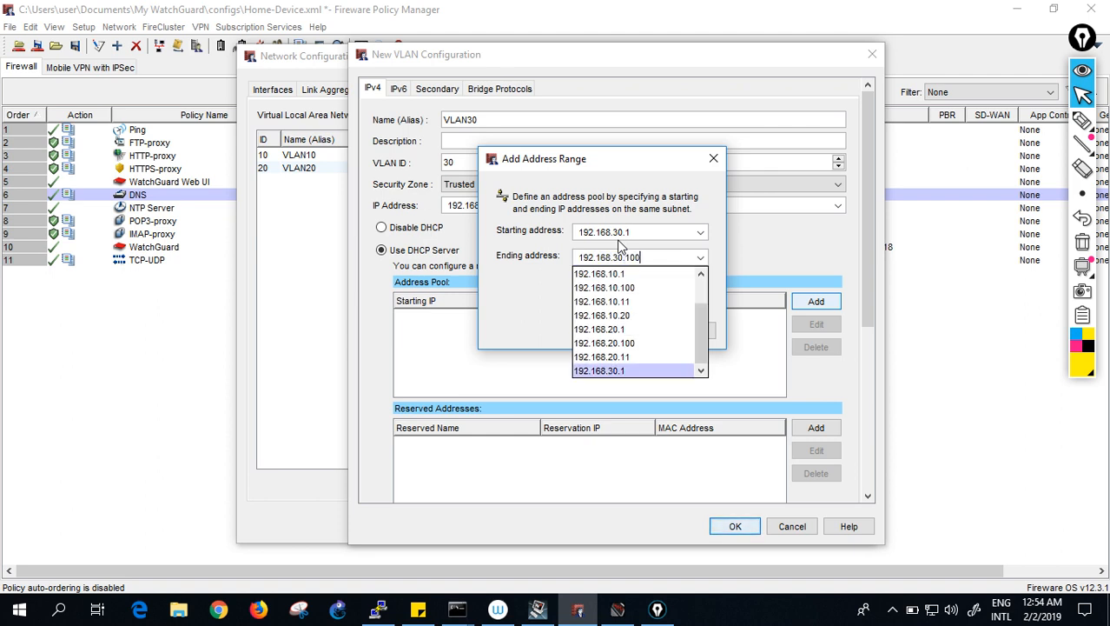
pyautogui.press('Return')
pyautogui.click(654, 232)
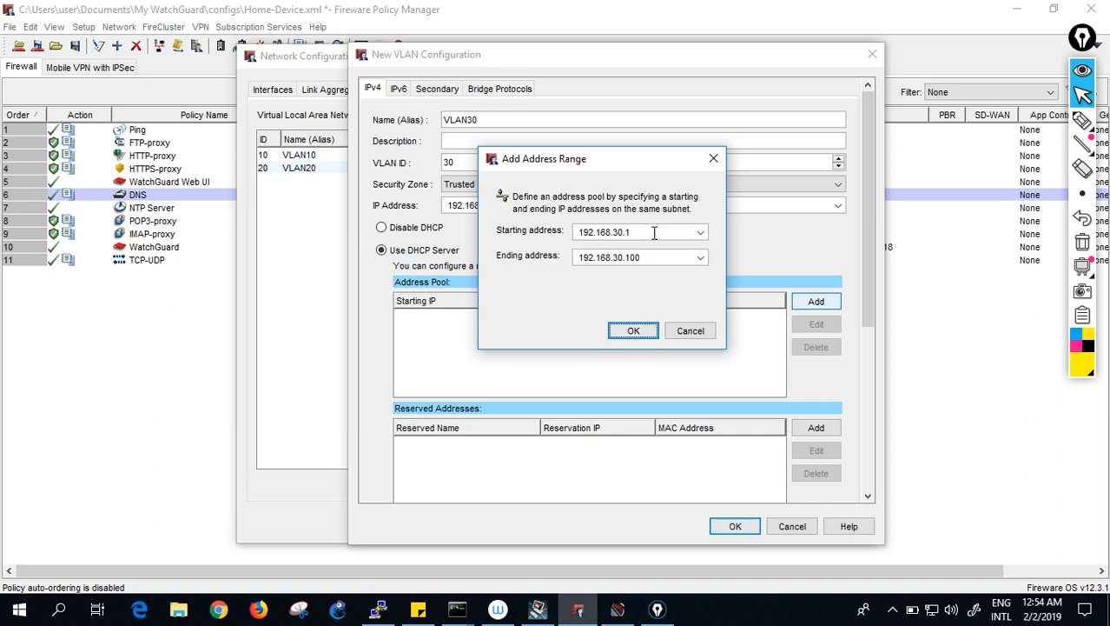
pyautogui.write('1')
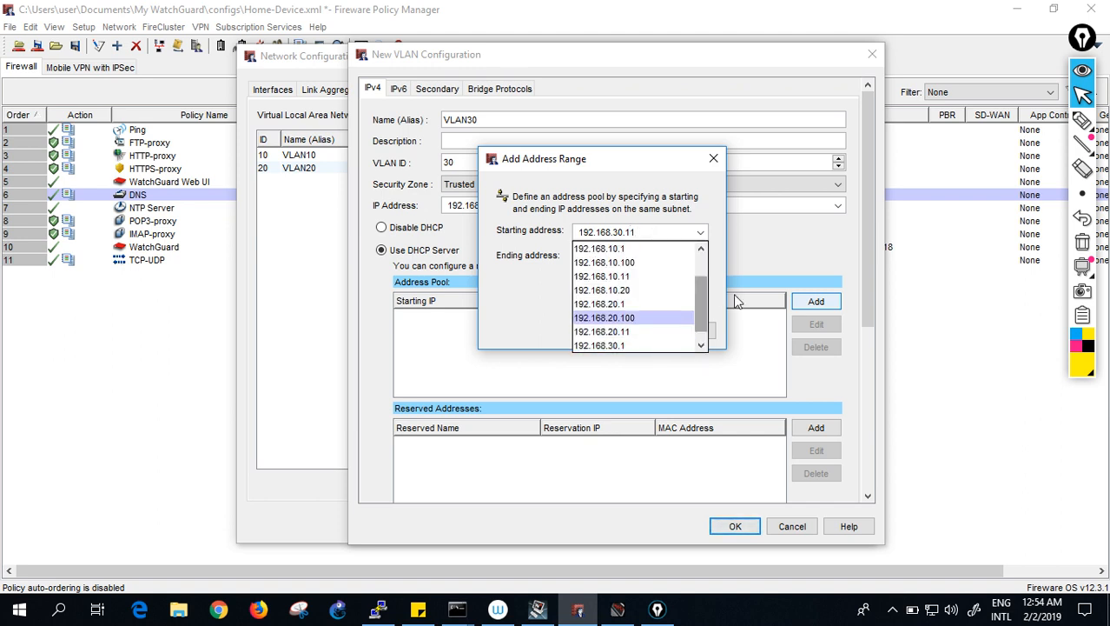
pyautogui.press('Return')
pyautogui.click(634, 330)
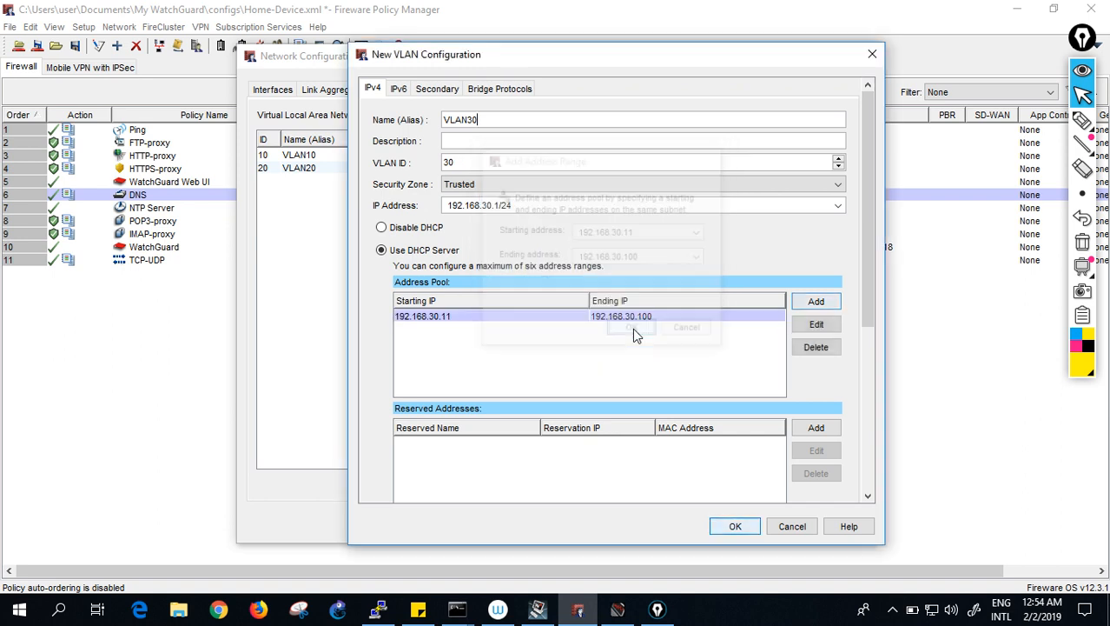
pyautogui.click(736, 526)
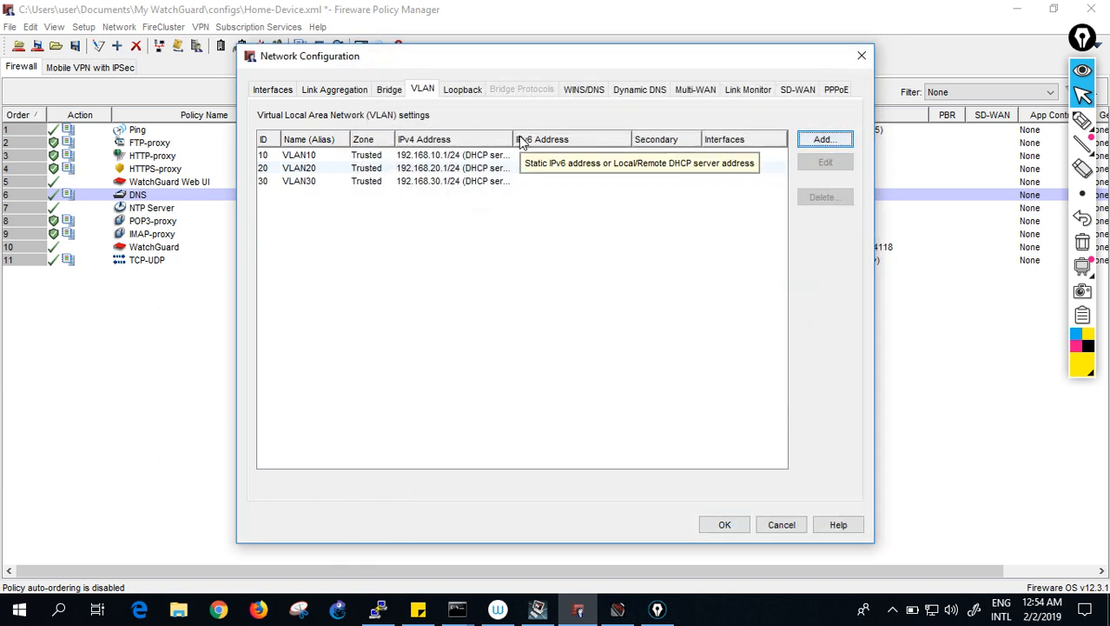
pyautogui.moveTo(511, 139); pyautogui.dragTo(563, 139)
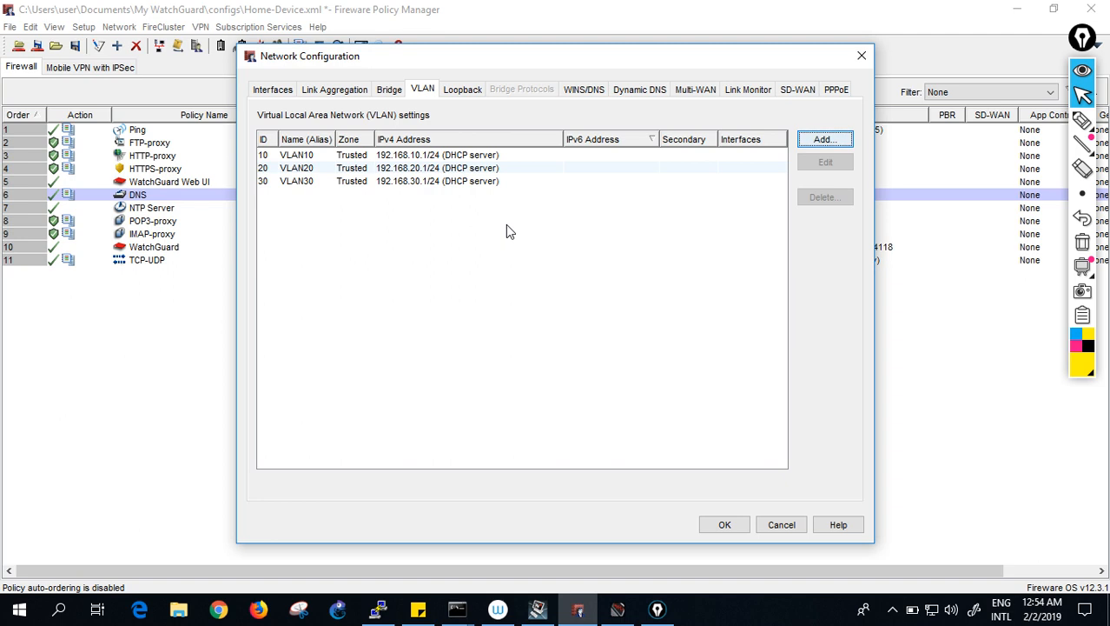
# - Change interface Optional-1's interface type to VLAN
pyautogui.click(272, 99)
pyautogui.click(346, 196)
pyautogui.click(350, 224)
pyautogui.click(343, 210)
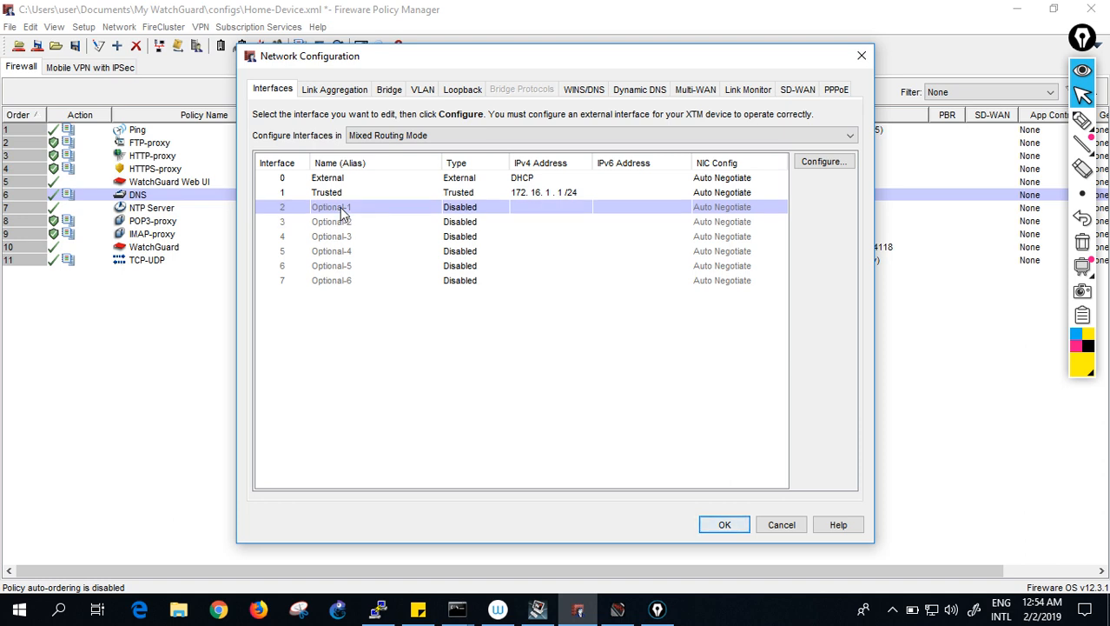
pyautogui.click(823, 162)
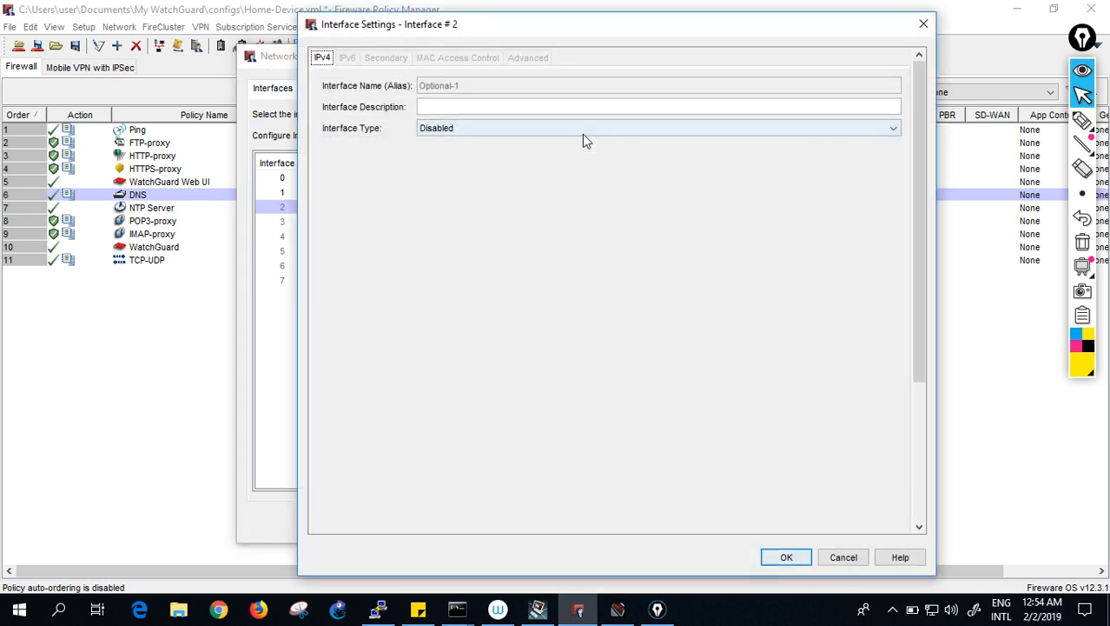
pyautogui.click(474, 129)
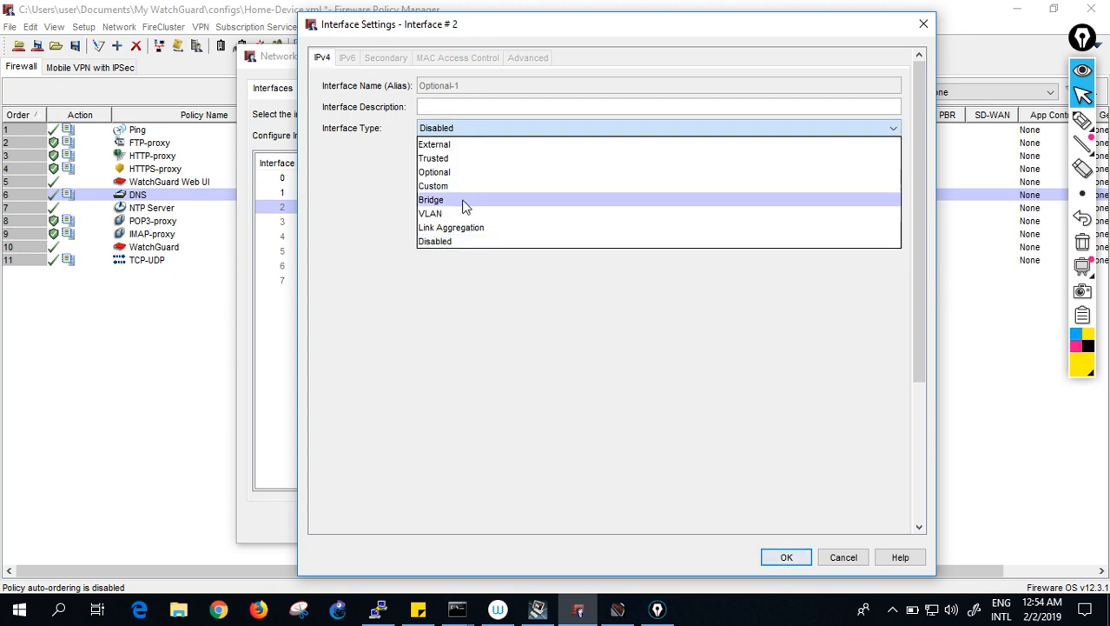
pyautogui.click(457, 212)
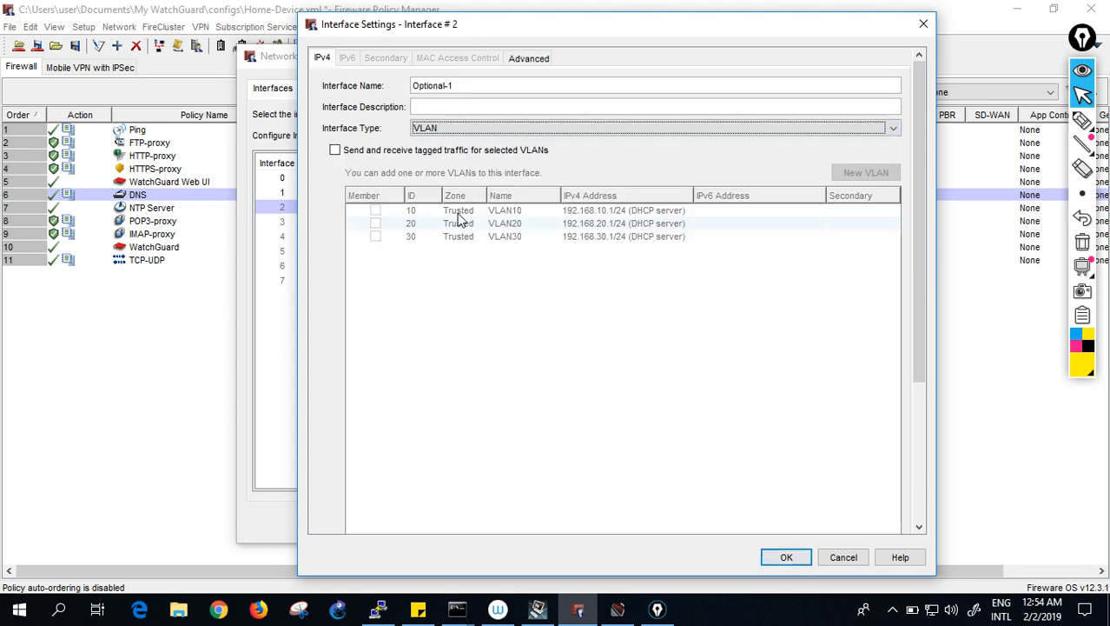
# - Have Optional-1 send tagged traffic for VLAN10, VLAN20 and VLAN30, and save it
pyautogui.click(335, 151)
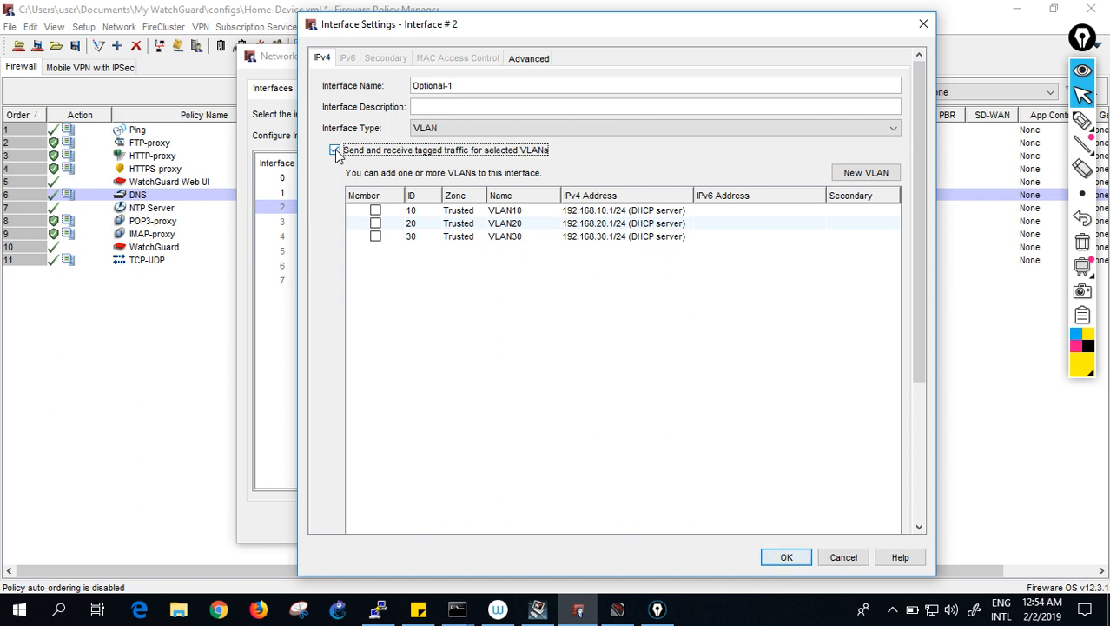
pyautogui.click(376, 211)
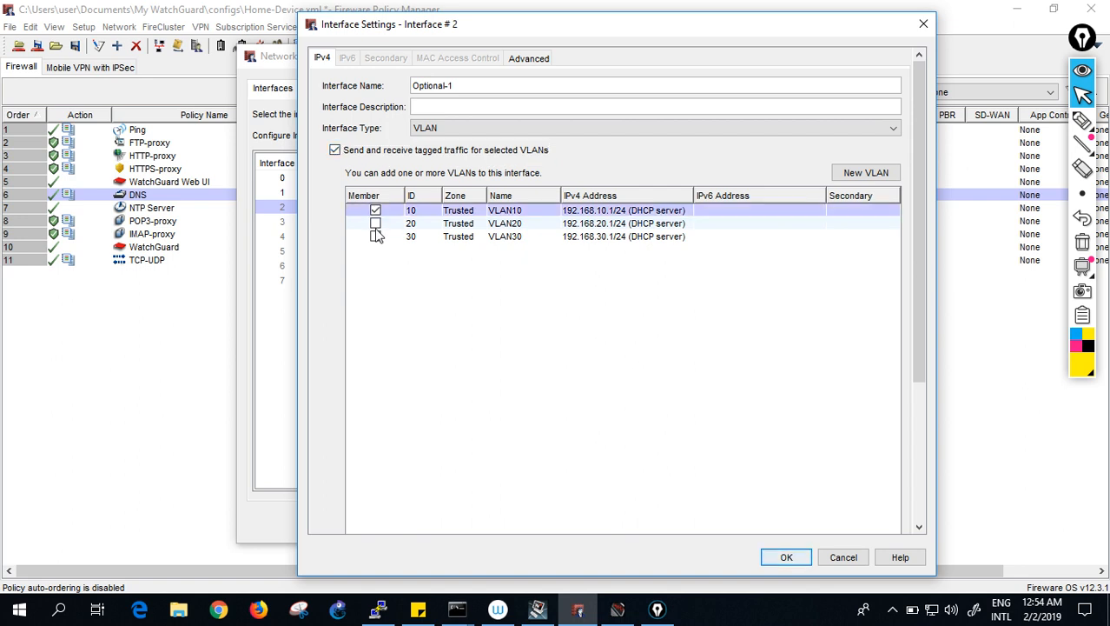
pyautogui.click(374, 228)
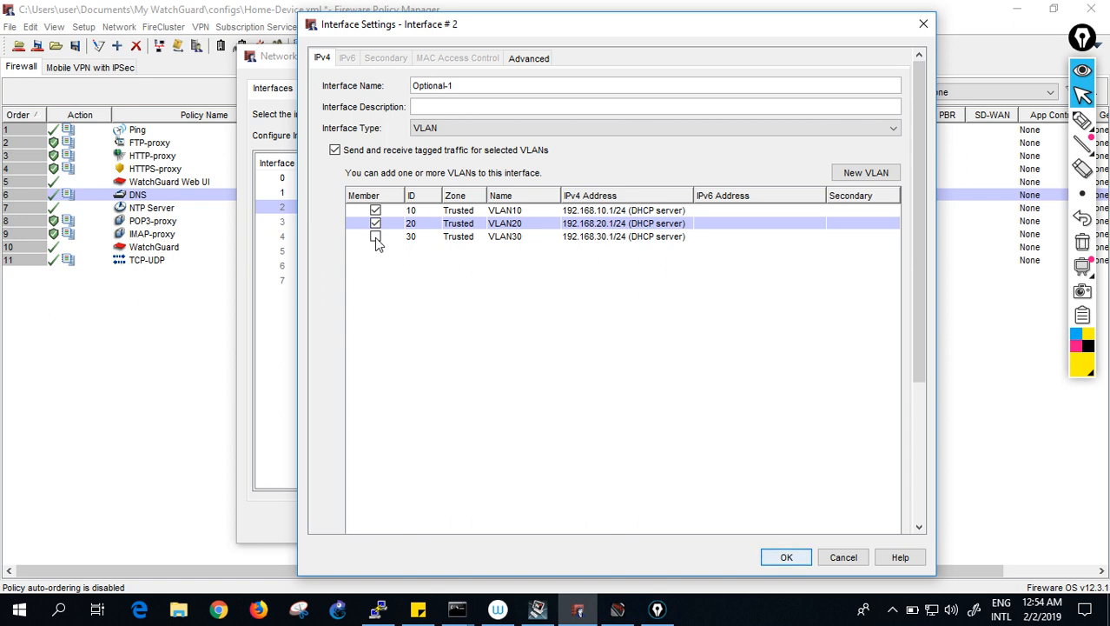
pyautogui.click(375, 236)
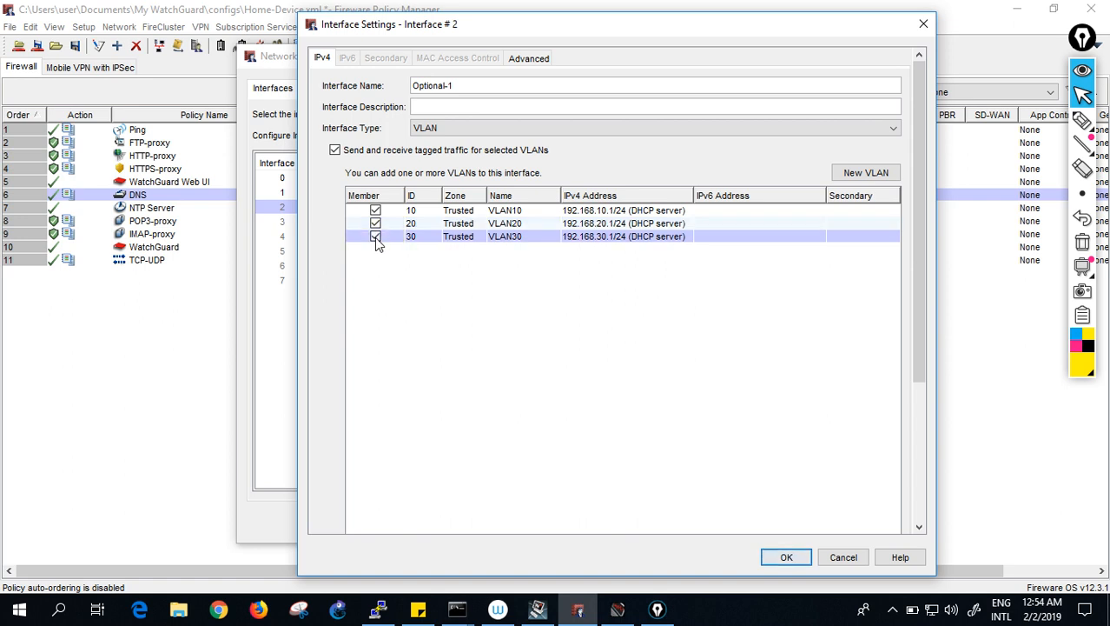
pyautogui.click(784, 558)
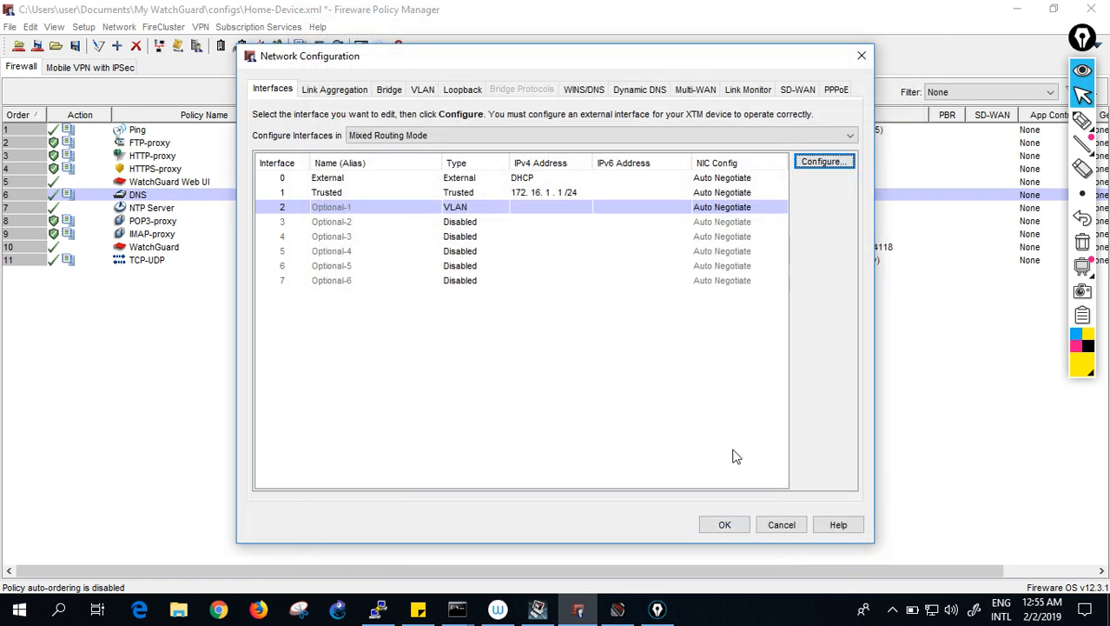
# - Close Network Configuration keeping the changes, and cancel the Save to Firebox prompt
pyautogui.click(719, 525)
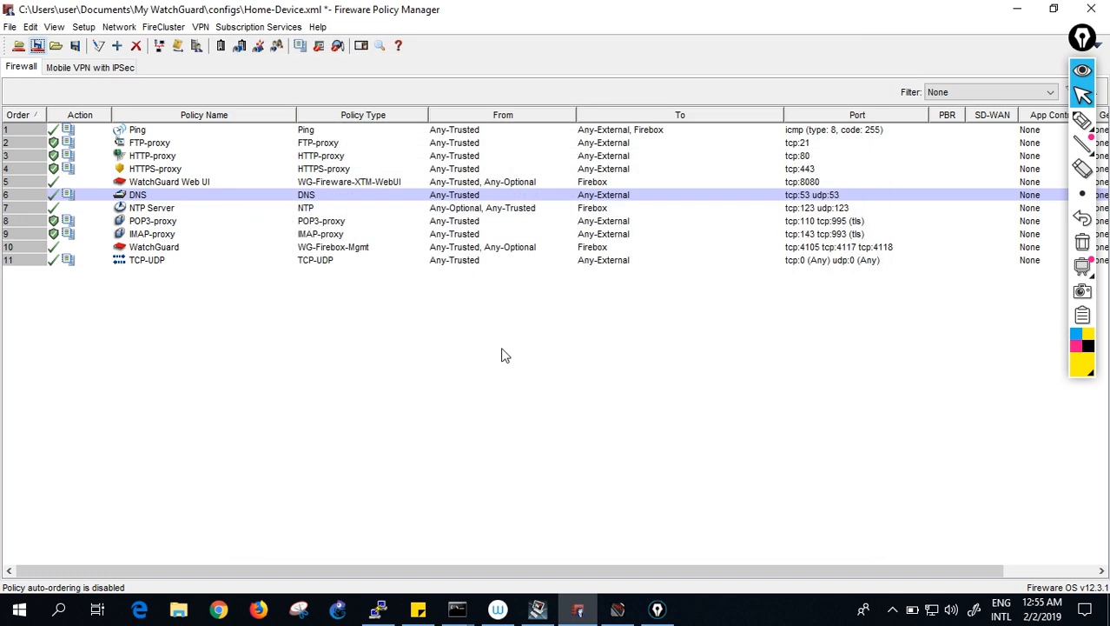
pyautogui.click(38, 45)
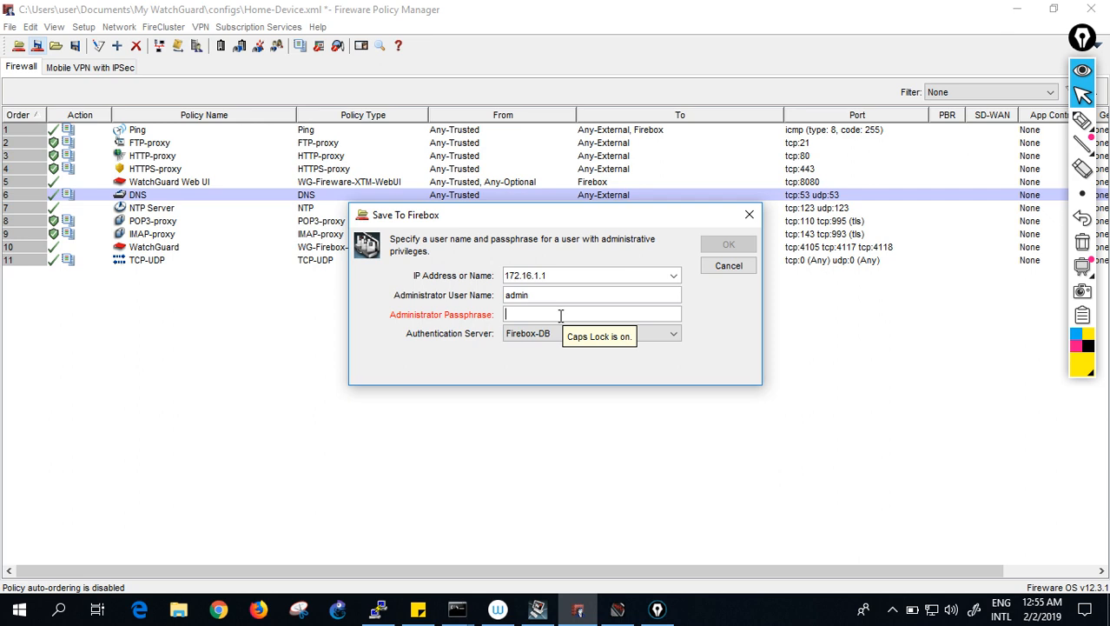
pyautogui.click(714, 265)
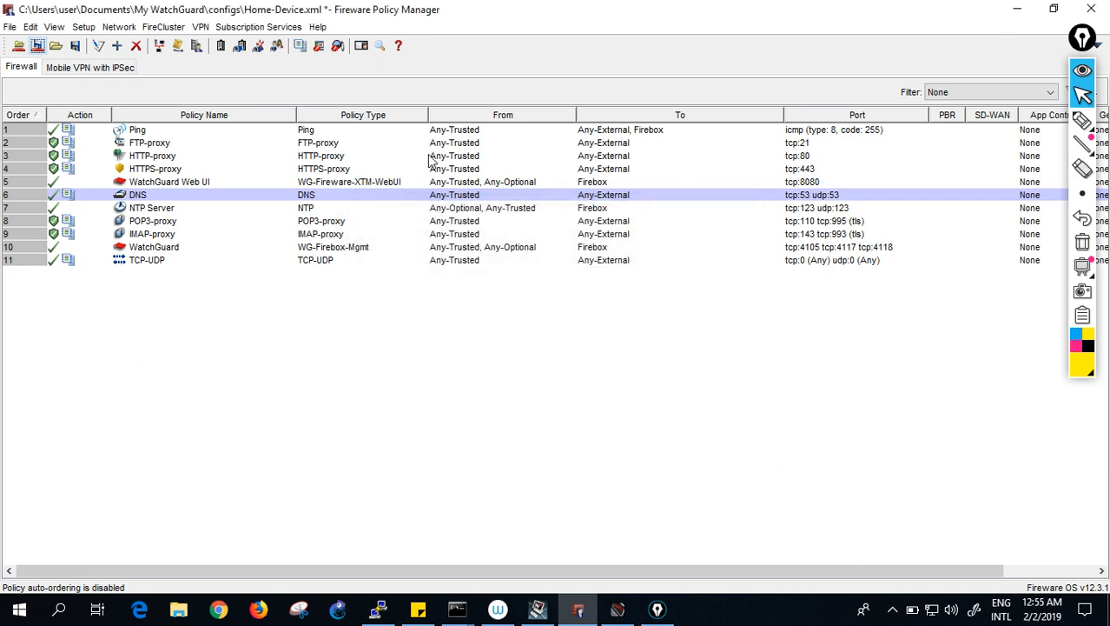
# - Reopen Network Configuration and review VLAN10, VLAN20 and VLAN30 entries in the VLAN tab
pyautogui.click(122, 27)
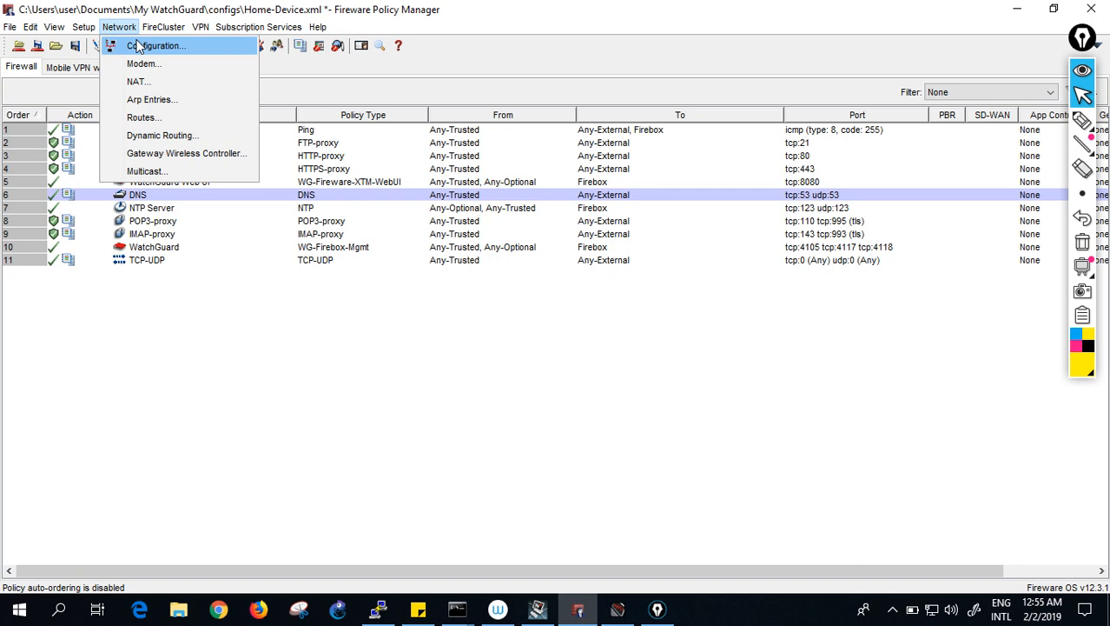
pyautogui.click(139, 45)
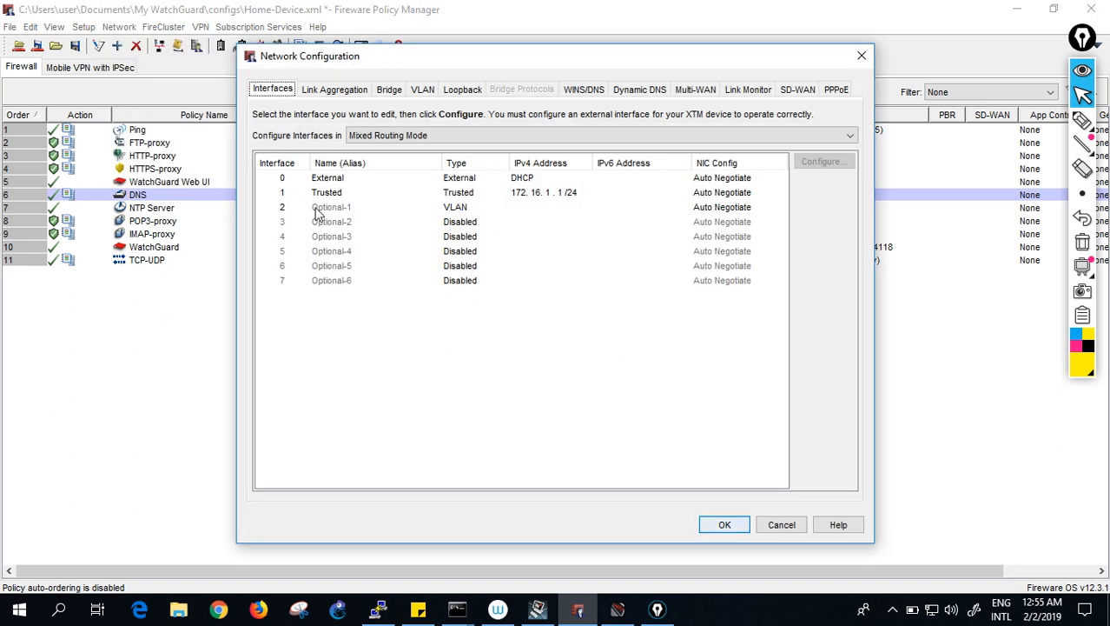
pyautogui.click(318, 208)
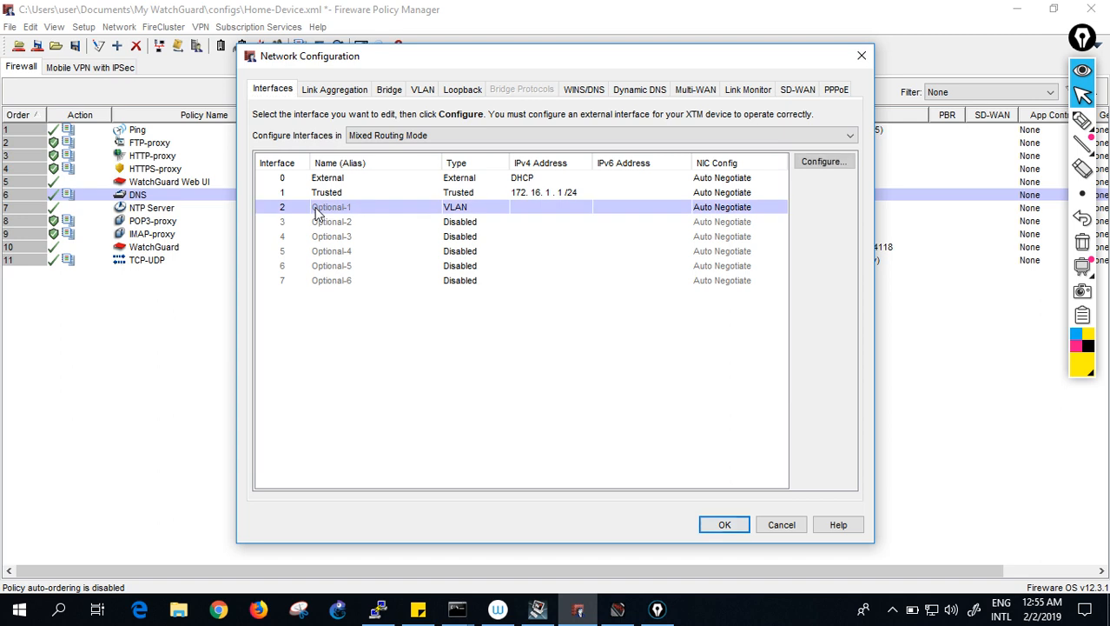
pyautogui.click(422, 92)
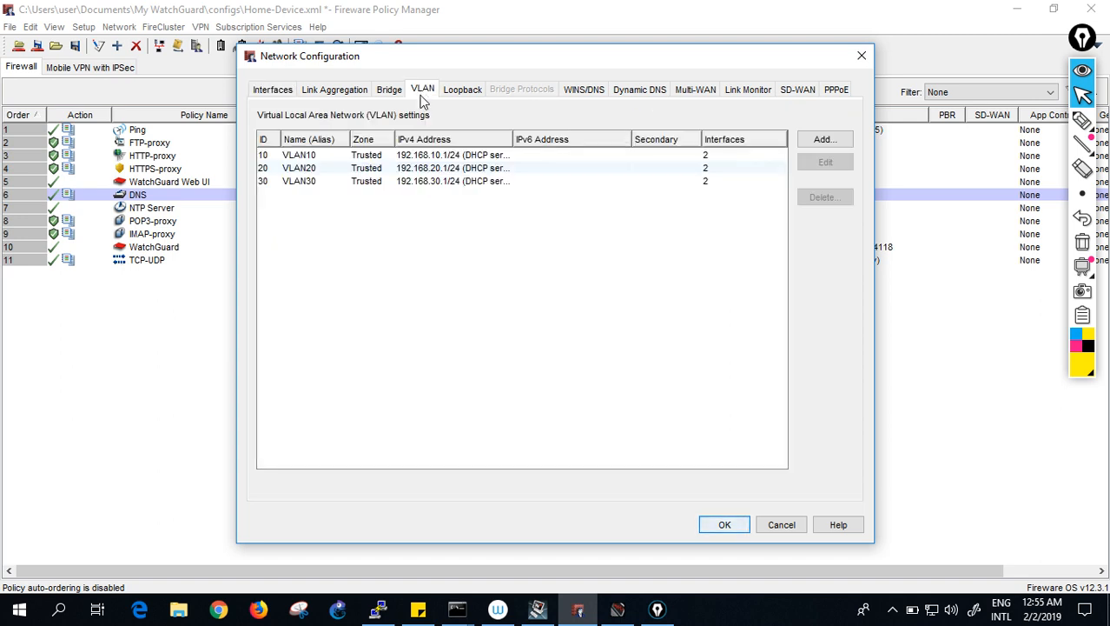
pyautogui.click(693, 156)
pyautogui.click(695, 167)
pyautogui.click(682, 157)
pyautogui.click(682, 180)
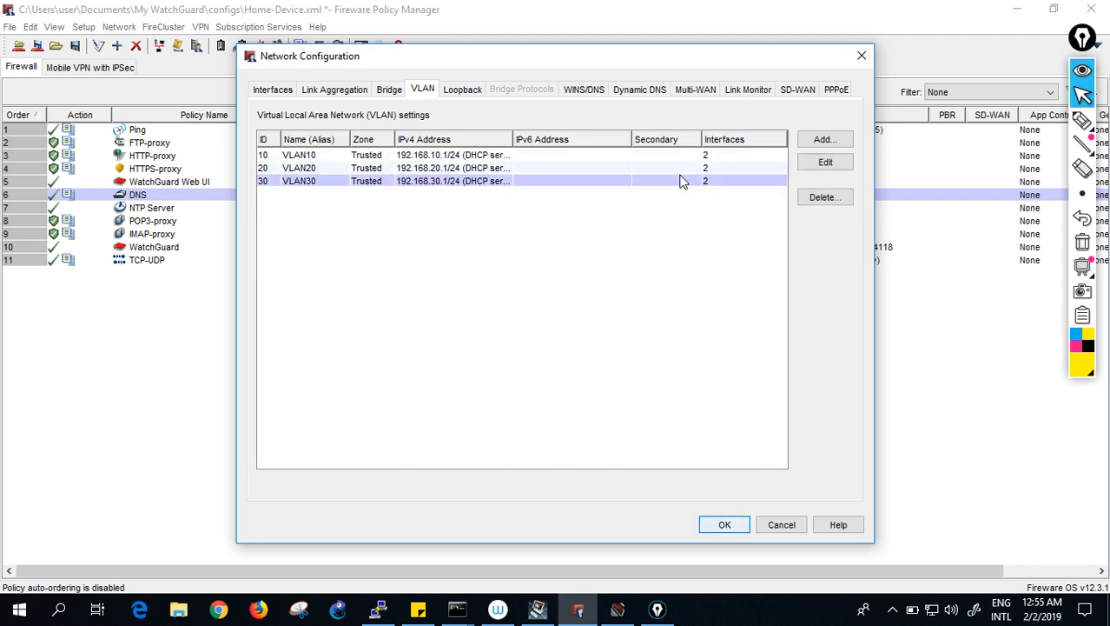
# - Return to the Interfaces list and select the Trusted interface at 172.16.1.1/24
pyautogui.click(272, 89)
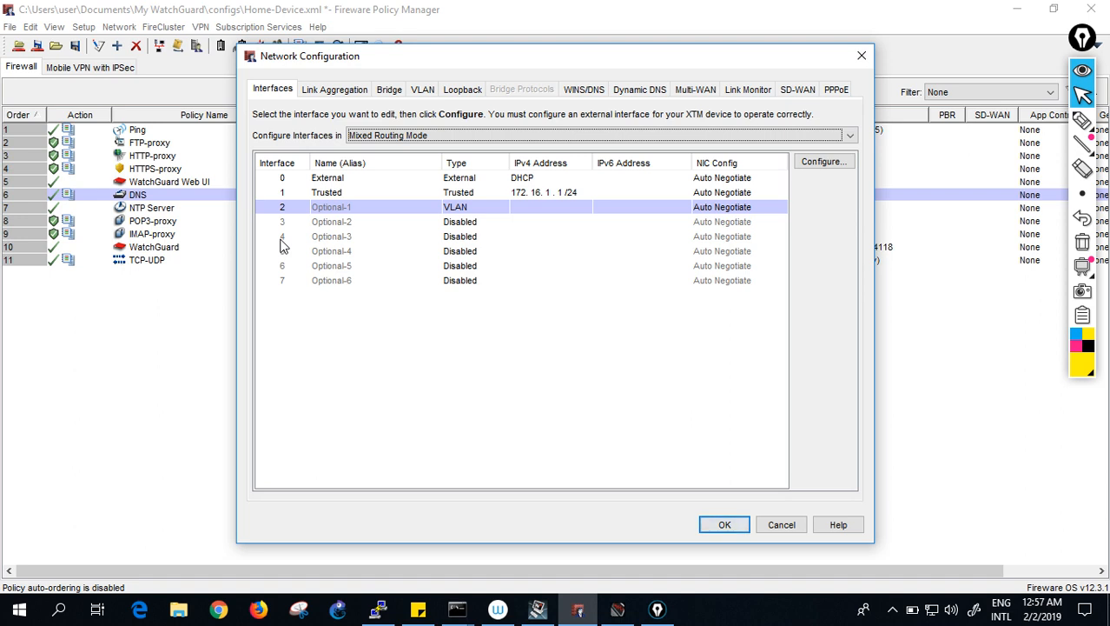
pyautogui.click(325, 193)
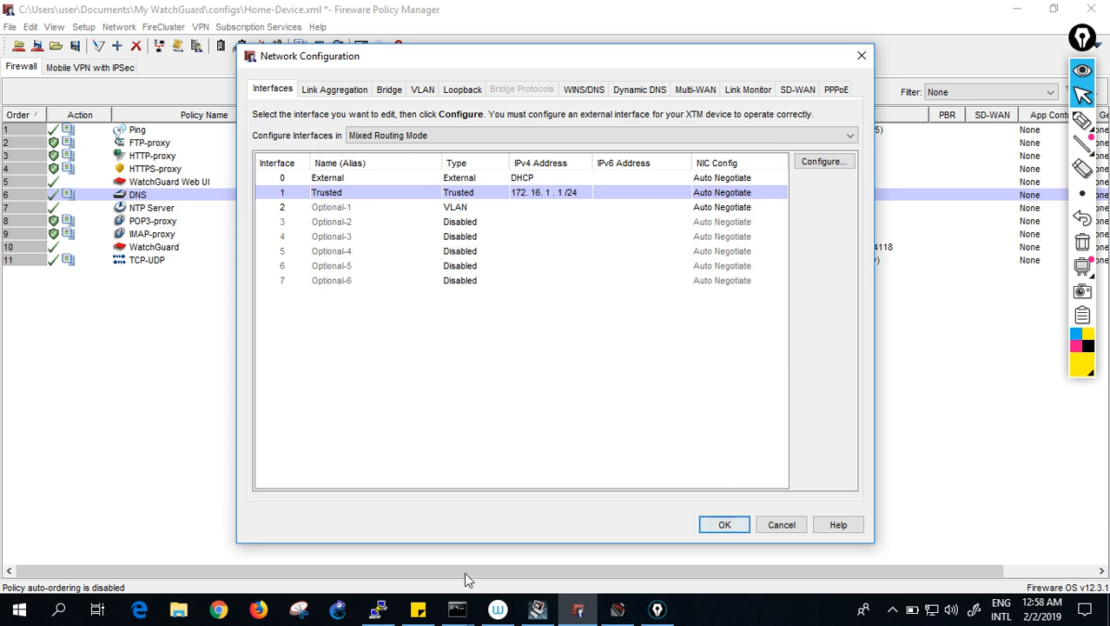
# - Stop the continuous ping to 4.2.2.2 with Ctrl+C, then switch to the PuTTY COM7 console
pyautogui.moveTo(457, 609)
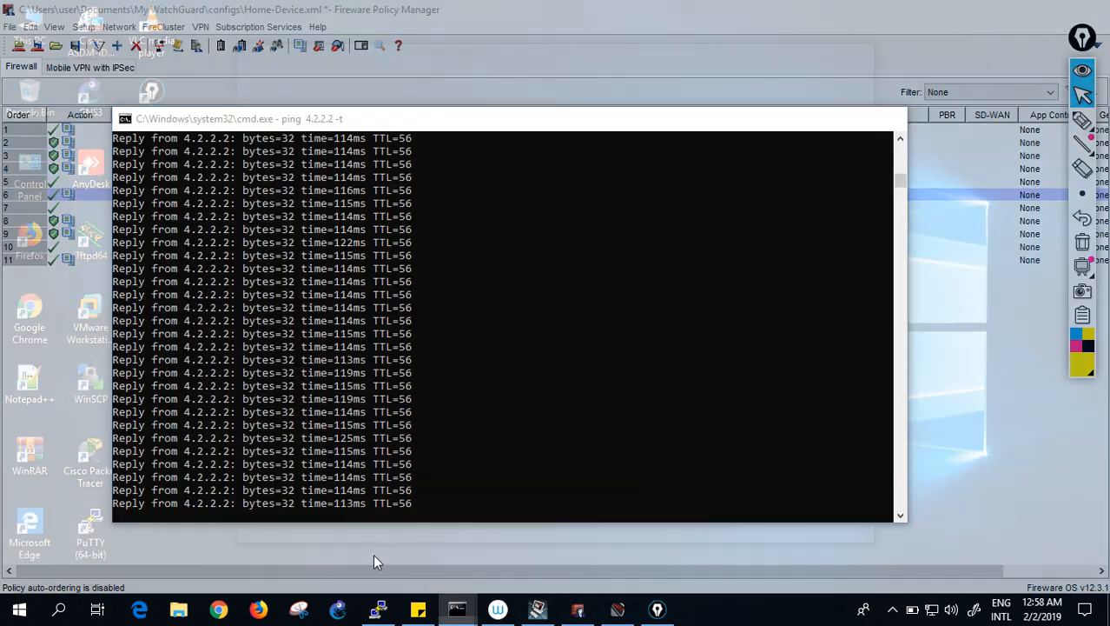
pyautogui.click(373, 554)
pyautogui.click(449, 447)
pyautogui.press('Escape')
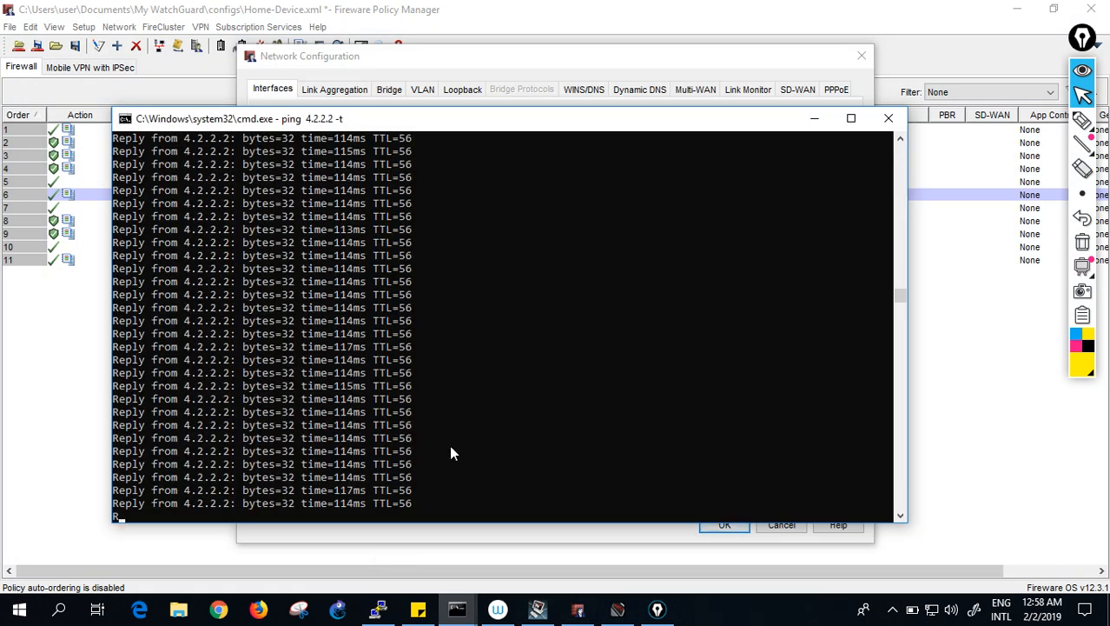
pyautogui.hotkey('ctrl', 'c')
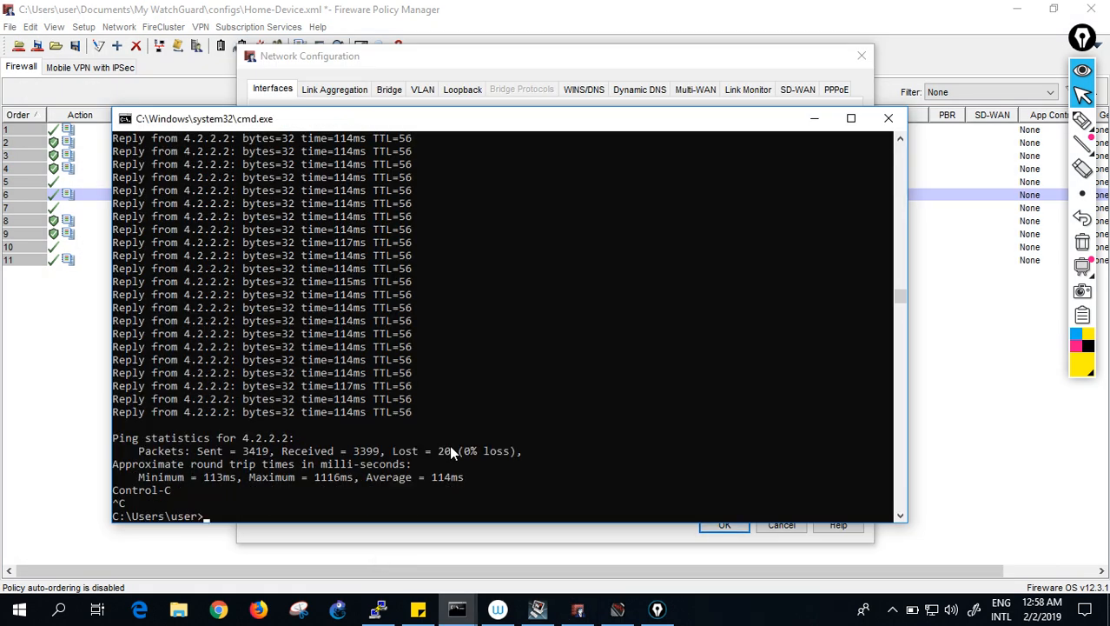
pyautogui.click(379, 610)
# - Enter the admin username at the switch console login prompt and pick the annotation pen
pyautogui.press('Return')
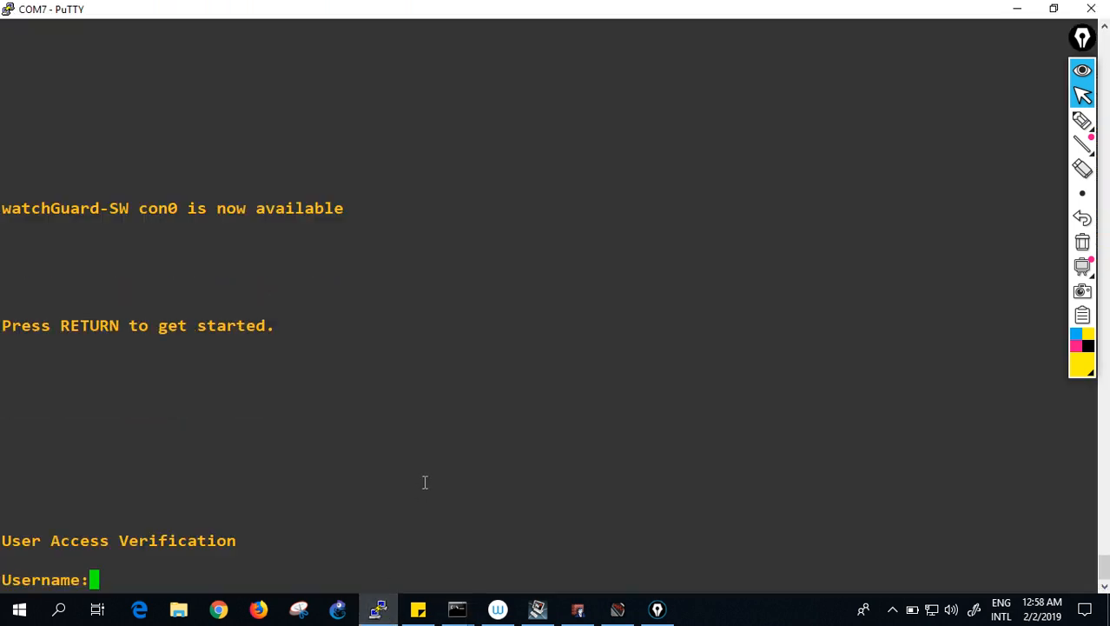
pyautogui.write('ADMIN')
pyautogui.press('BackSpace')
pyautogui.press('BackSpace')
pyautogui.press('BackSpace')
pyautogui.press('BackSpace')
pyautogui.press('BackSpace')
pyautogui.write('admin')
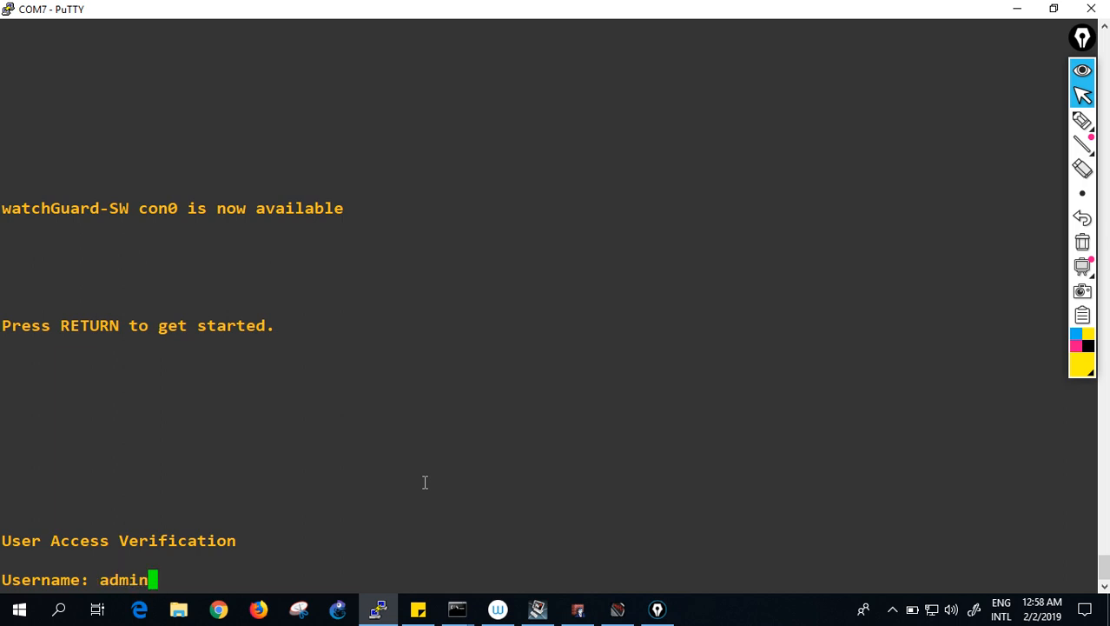
pyautogui.press('Return')
pyautogui.press('Return')
pyautogui.press('Return')
pyautogui.press('Return')
pyautogui.press('Return')
pyautogui.press('Return')
pyautogui.press('Return')
pyautogui.press('Return')
pyautogui.press('Return')
pyautogui.press('Return')
pyautogui.press('Return')
pyautogui.press('Return')
pyautogui.press('Return')
pyautogui.press('Return')
pyautogui.press('Return')
pyautogui.press('Return')
pyautogui.press('Return')
pyautogui.press('Return')
pyautogui.press('Return')
pyautogui.press('Return')
pyautogui.press('Return')
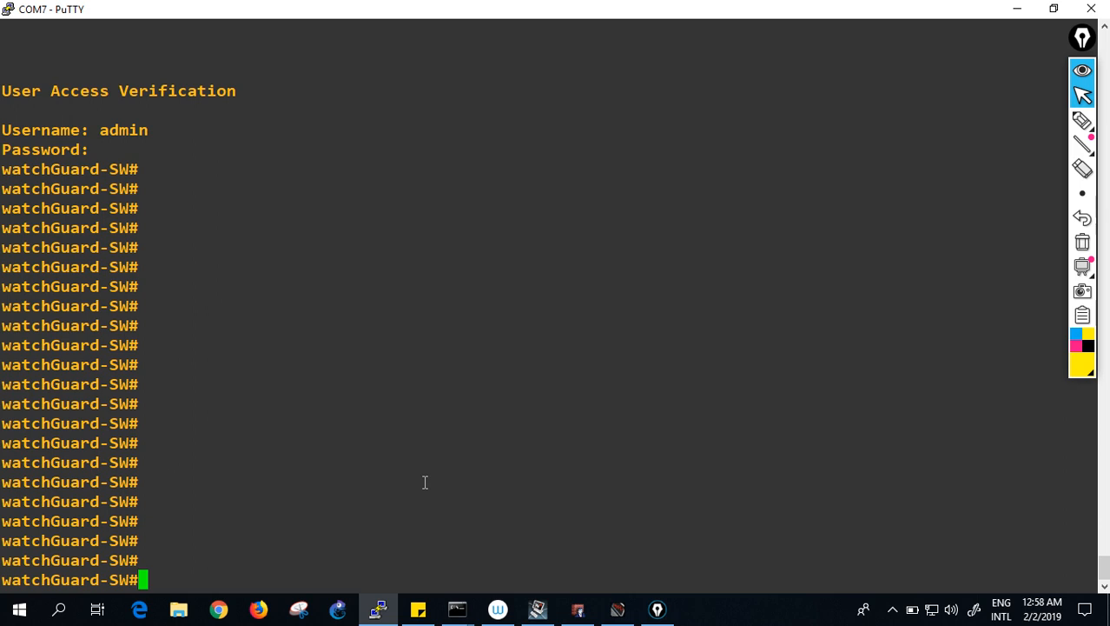
pyautogui.click(1082, 122)
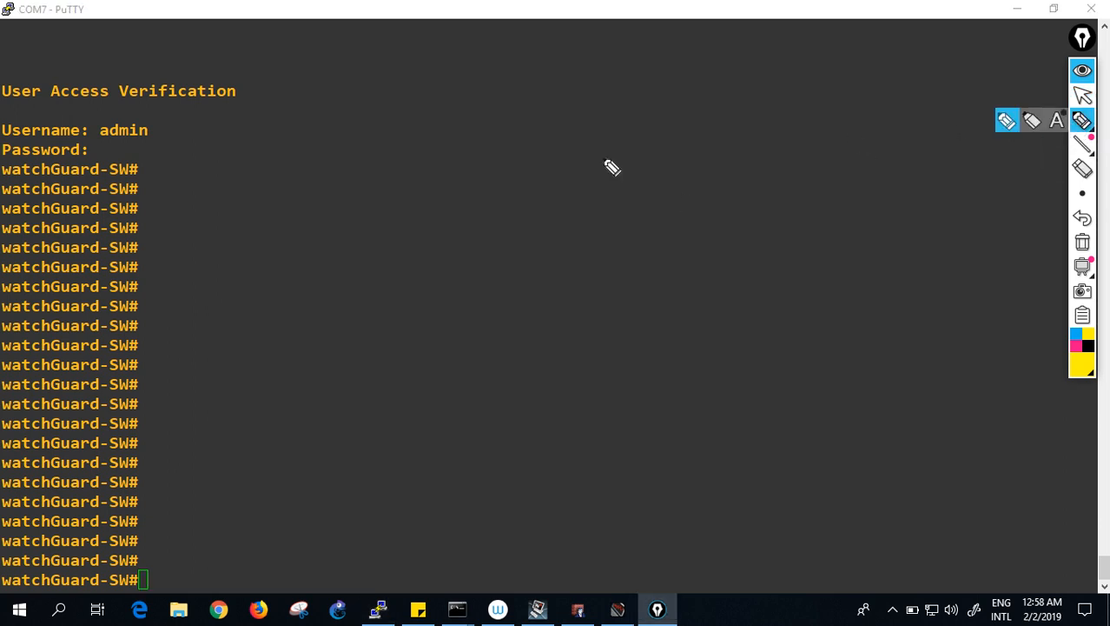
# - Draw the Firebox with ports 0, 1 and 2, linked to the switch, labelled 172.16.1.1/24 and 172.16.1.5
pyautogui.moveTo(426, 241)
pyautogui.mouseDown()
pyautogui.moveTo(431, 263)
pyautogui.moveTo(432, 240)
pyautogui.moveTo(565, 223)
pyautogui.moveTo(432, 242)
pyautogui.moveTo(496, 278)
pyautogui.moveTo(634, 275)
pyautogui.moveTo(665, 231)
pyautogui.moveTo(671, 270)
pyautogui.mouseUp()
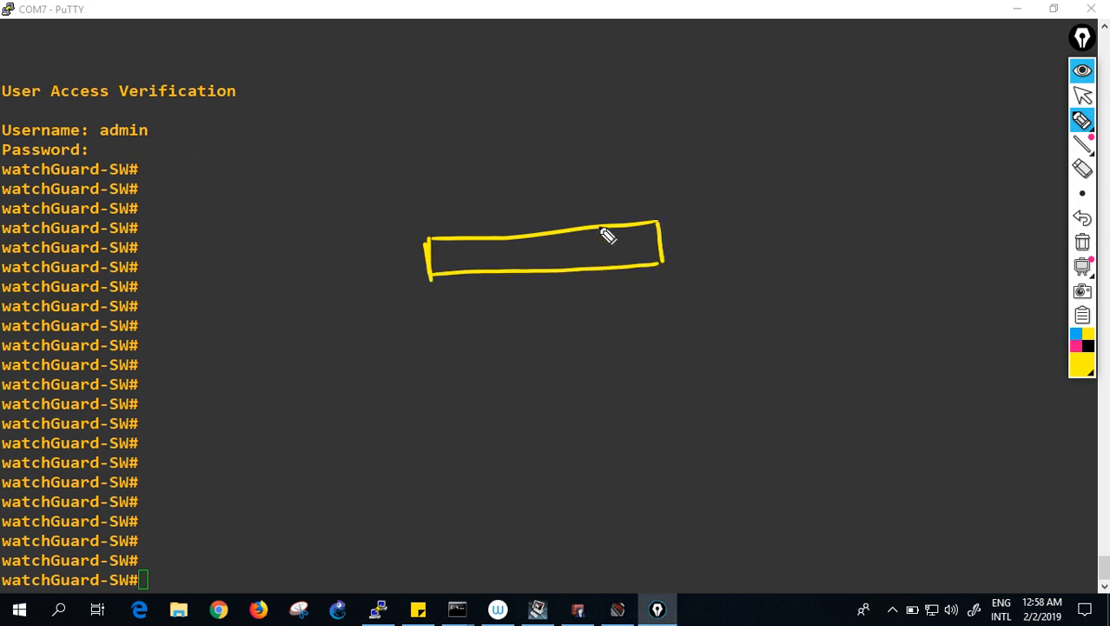
pyautogui.moveTo(622, 228)
pyautogui.mouseDown()
pyautogui.moveTo(645, 246)
pyautogui.moveTo(630, 235)
pyautogui.moveTo(634, 243)
pyautogui.moveTo(634, 136)
pyautogui.moveTo(657, 94)
pyautogui.moveTo(598, 133)
pyautogui.moveTo(609, 101)
pyautogui.moveTo(647, 119)
pyautogui.moveTo(643, 106)
pyautogui.mouseUp()
pyautogui.moveTo(633, 247); pyautogui.dragTo(635, 250)
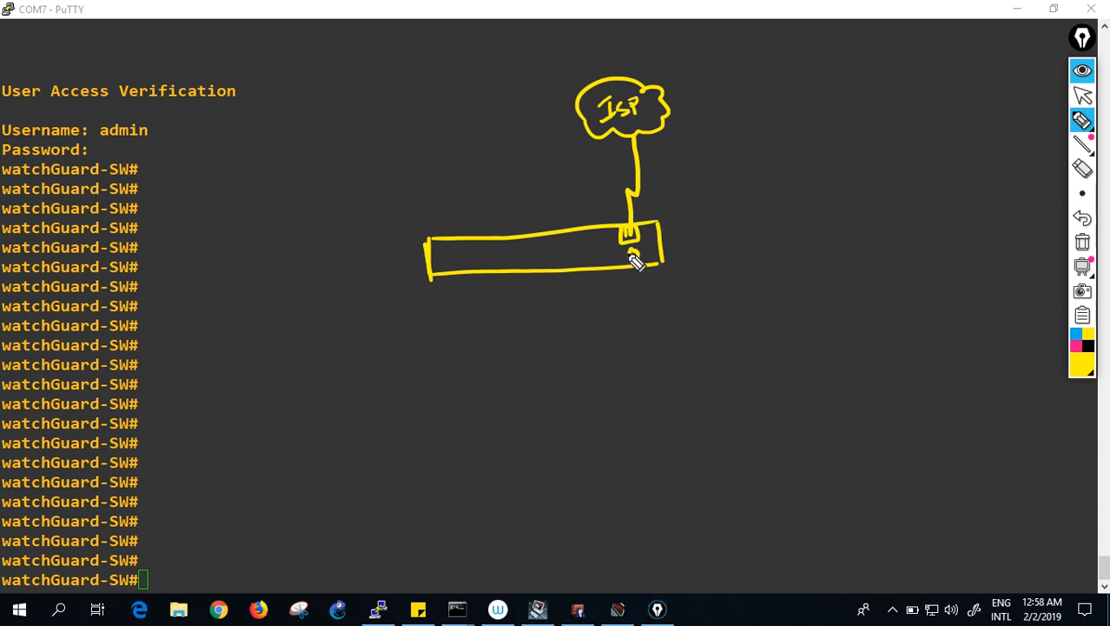
pyautogui.moveTo(448, 274)
pyautogui.mouseDown()
pyautogui.moveTo(443, 256)
pyautogui.moveTo(453, 345)
pyautogui.moveTo(439, 390)
pyautogui.mouseUp()
pyautogui.moveTo(434, 349)
pyautogui.mouseDown()
pyautogui.moveTo(643, 341)
pyautogui.moveTo(531, 396)
pyautogui.moveTo(439, 404)
pyautogui.moveTo(456, 354)
pyautogui.moveTo(465, 382)
pyautogui.mouseUp()
pyautogui.moveTo(411, 305); pyautogui.dragTo(416, 323)
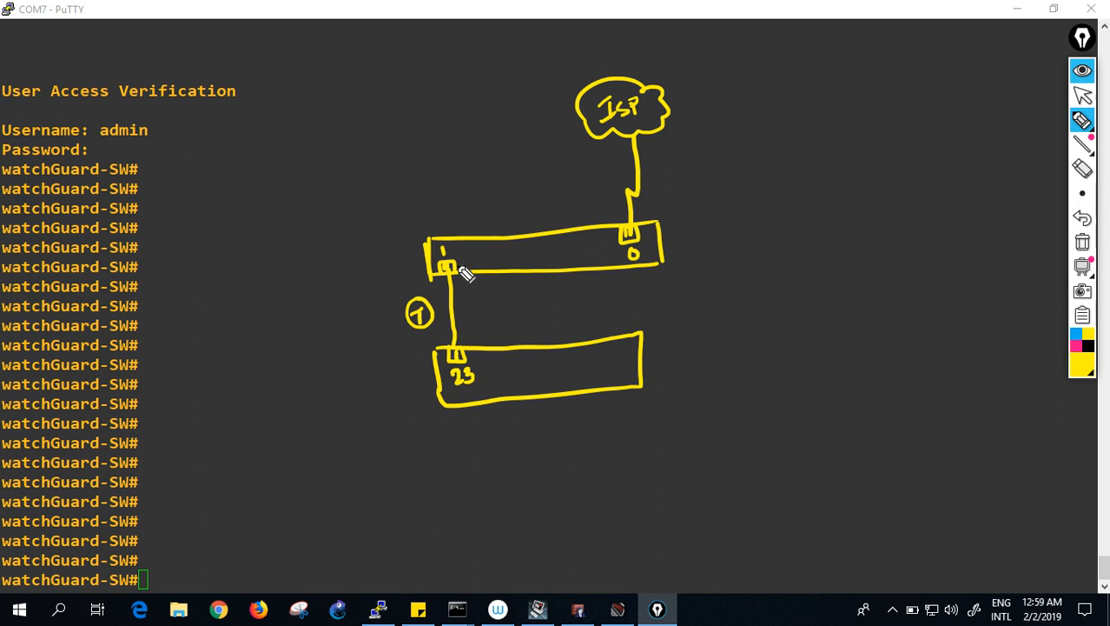
pyautogui.moveTo(317, 279)
pyautogui.mouseDown()
pyautogui.moveTo(319, 303)
pyautogui.moveTo(422, 276)
pyautogui.mouseUp()
pyautogui.moveTo(340, 304); pyautogui.dragTo(384, 294)
pyautogui.moveTo(330, 400)
pyautogui.mouseDown()
pyautogui.moveTo(332, 417)
pyautogui.moveTo(371, 405)
pyautogui.moveTo(384, 384)
pyautogui.moveTo(407, 388)
pyautogui.moveTo(412, 367)
pyautogui.moveTo(405, 388)
pyautogui.mouseUp()
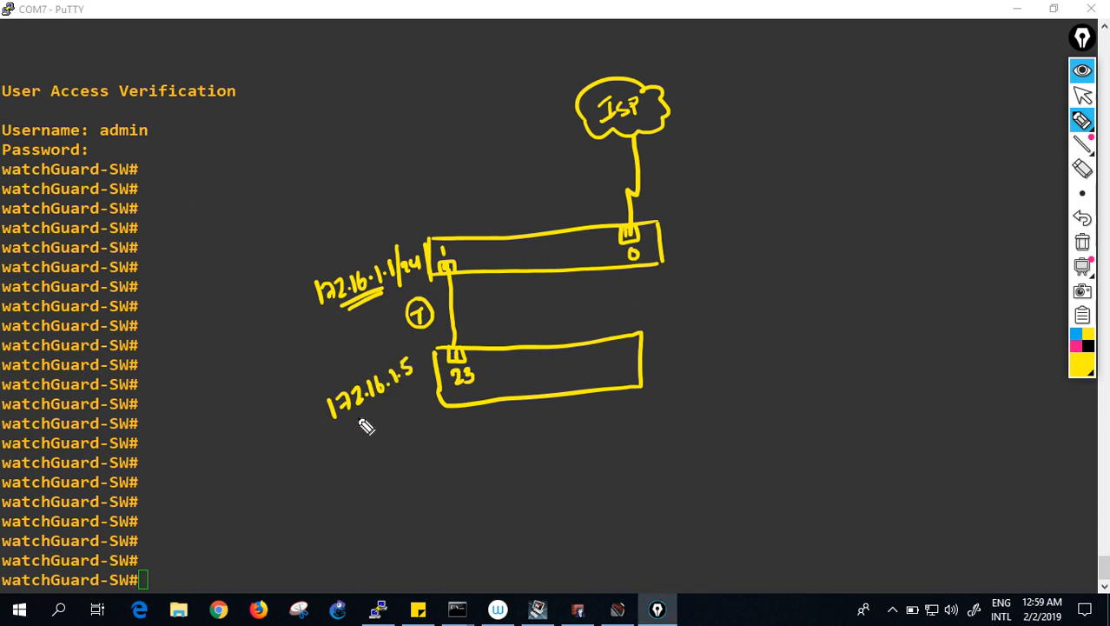
pyautogui.moveTo(415, 344)
pyautogui.mouseDown()
pyautogui.moveTo(417, 392)
pyautogui.moveTo(432, 382)
pyautogui.mouseUp()
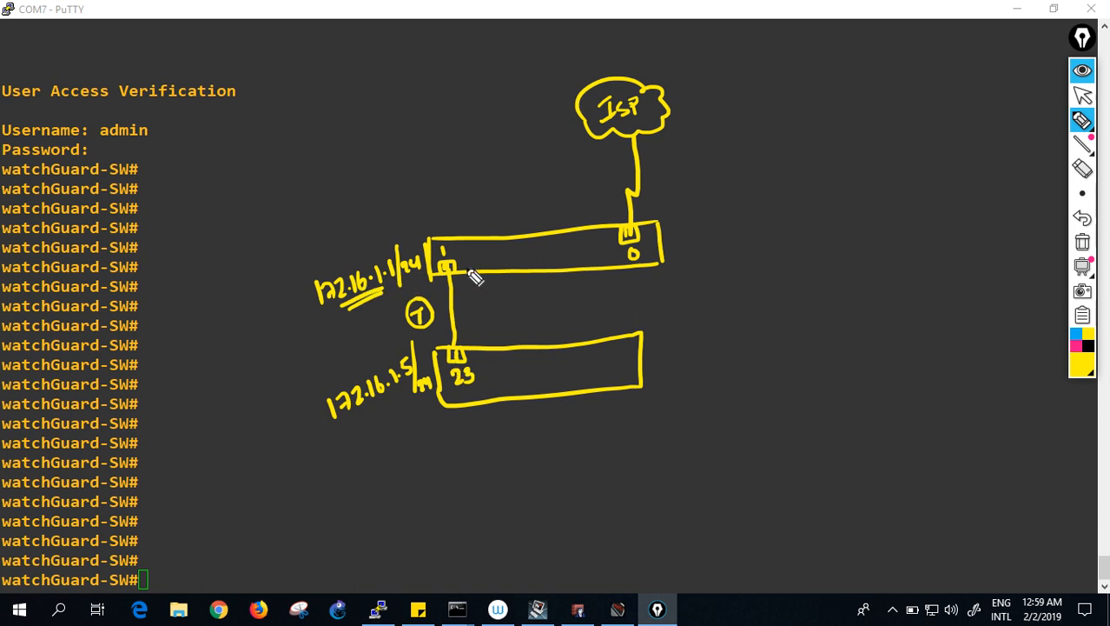
pyautogui.moveTo(475, 268)
pyautogui.mouseDown()
pyautogui.moveTo(499, 246)
pyautogui.moveTo(504, 253)
pyautogui.mouseUp()
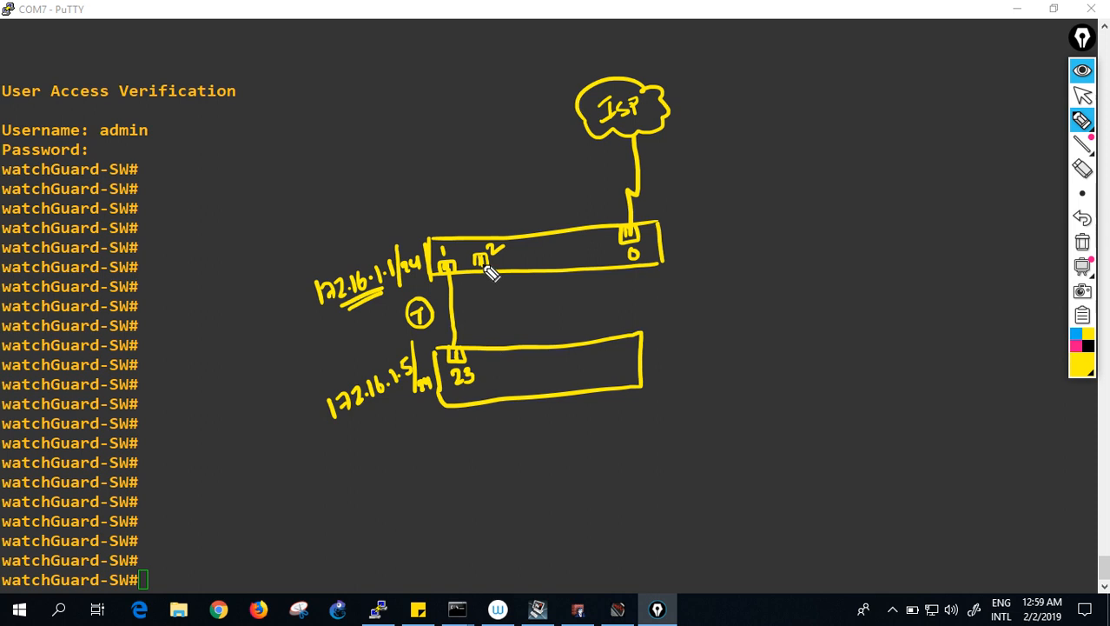
# - Draw a second link from Firebox port 2 to the switch and label the first link vlan 1
pyautogui.moveTo(484, 265)
pyautogui.mouseDown()
pyautogui.moveTo(502, 364)
pyautogui.moveTo(489, 361)
pyautogui.moveTo(503, 388)
pyautogui.moveTo(518, 384)
pyautogui.mouseUp()
pyautogui.moveTo(502, 303)
pyautogui.mouseDown()
pyautogui.moveTo(503, 314)
pyautogui.moveTo(511, 308)
pyautogui.moveTo(496, 313)
pyautogui.mouseUp()
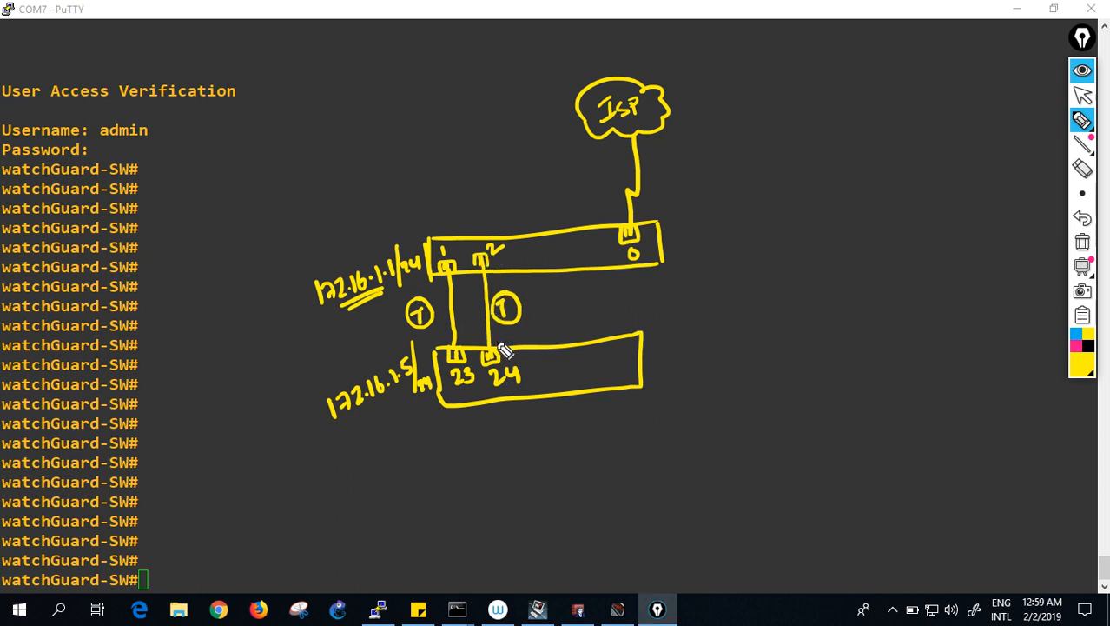
pyautogui.moveTo(477, 337); pyautogui.dragTo(469, 278)
pyautogui.moveTo(424, 311); pyautogui.dragTo(429, 323)
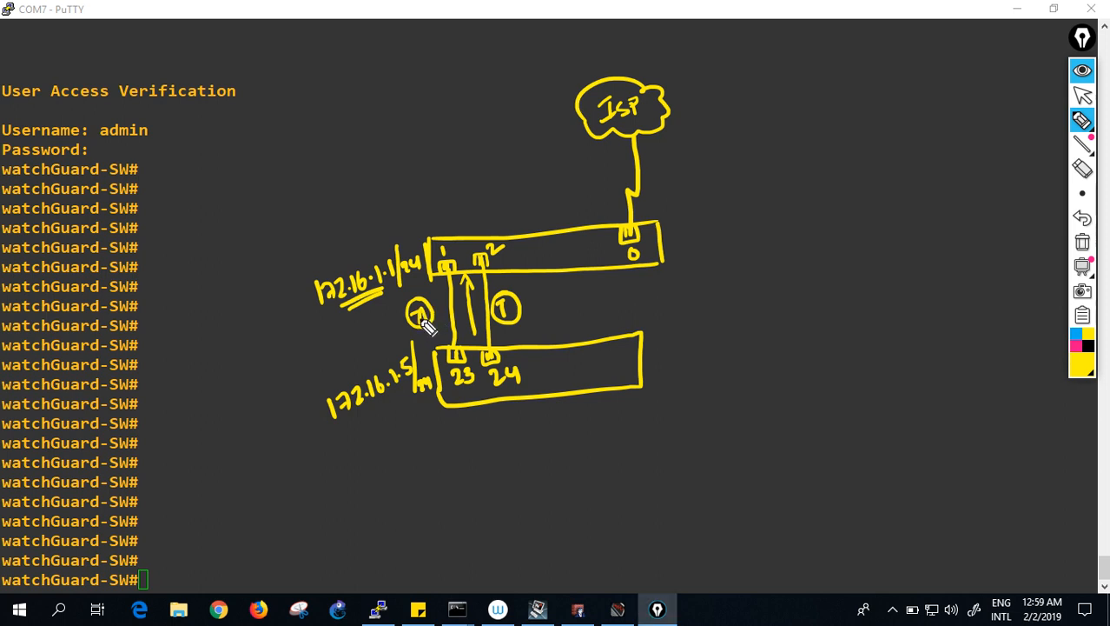
pyautogui.moveTo(314, 344)
pyautogui.mouseDown()
pyautogui.moveTo(374, 339)
pyautogui.moveTo(365, 353)
pyautogui.mouseUp()
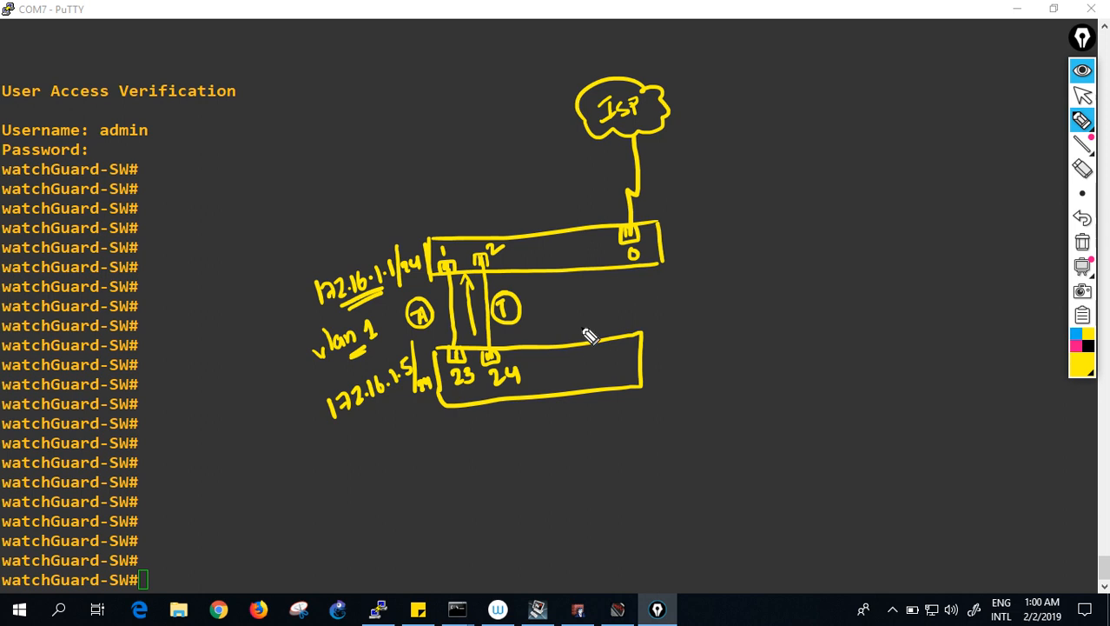
# - Draw switch access ports 10, 11 and 12 feeding VLAN boxes V10 through V30
pyautogui.moveTo(547, 393)
pyautogui.mouseDown()
pyautogui.moveTo(548, 380)
pyautogui.moveTo(562, 392)
pyautogui.moveTo(554, 430)
pyautogui.mouseUp()
pyautogui.moveTo(543, 359); pyautogui.dragTo(543, 370)
pyautogui.moveTo(553, 360); pyautogui.dragTo(551, 361)
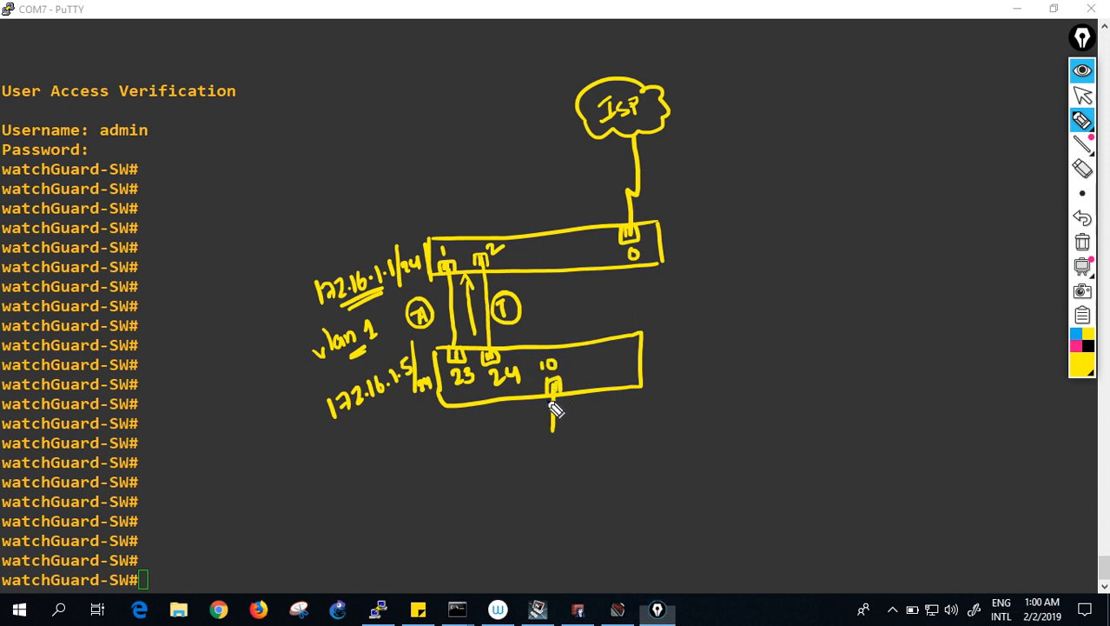
pyautogui.moveTo(539, 437)
pyautogui.mouseDown()
pyautogui.moveTo(540, 458)
pyautogui.moveTo(574, 452)
pyautogui.mouseUp()
pyautogui.moveTo(575, 388); pyautogui.dragTo(575, 376)
pyautogui.moveTo(576, 377)
pyautogui.mouseDown()
pyautogui.moveTo(588, 388)
pyautogui.moveTo(583, 364)
pyautogui.moveTo(611, 418)
pyautogui.moveTo(605, 455)
pyautogui.mouseUp()
pyautogui.moveTo(621, 415)
pyautogui.mouseDown()
pyautogui.moveTo(627, 447)
pyautogui.moveTo(629, 425)
pyautogui.mouseUp()
pyautogui.moveTo(616, 388); pyautogui.dragTo(626, 373)
pyautogui.moveTo(610, 353)
pyautogui.mouseDown()
pyautogui.moveTo(682, 409)
pyautogui.moveTo(677, 447)
pyautogui.mouseUp()
pyautogui.moveTo(677, 409)
pyautogui.mouseDown()
pyautogui.moveTo(716, 446)
pyautogui.moveTo(704, 427)
pyautogui.moveTo(740, 416)
pyautogui.moveTo(762, 335)
pyautogui.moveTo(695, 265)
pyautogui.moveTo(703, 277)
pyautogui.mouseUp()
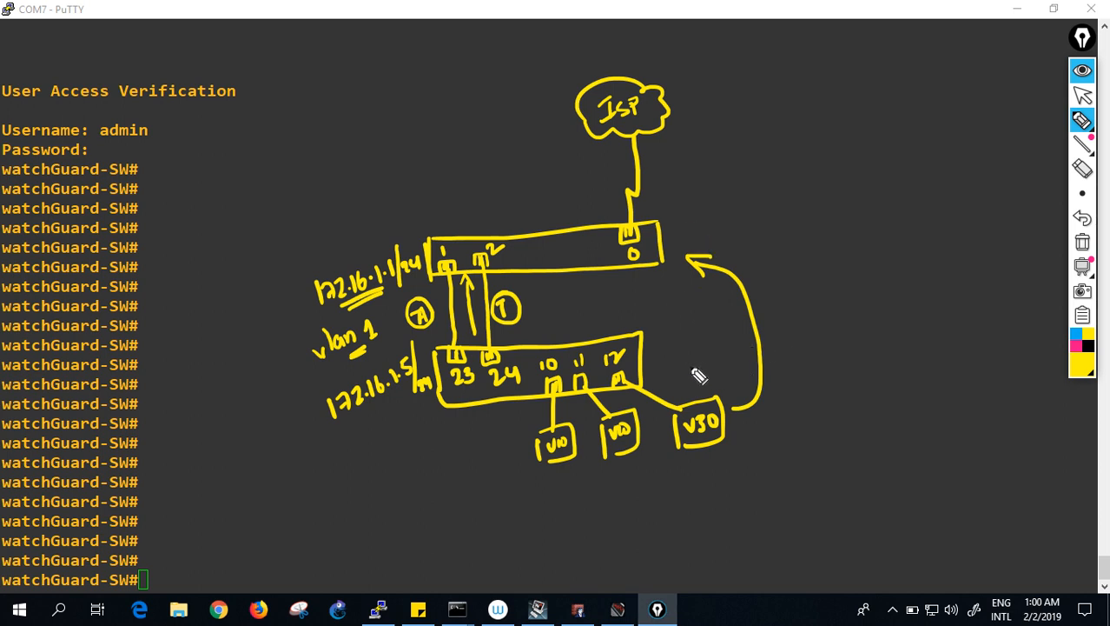
# - Add an arrow to a boxed L2-SW label, then wipe all annotations and return to the pointer
pyautogui.moveTo(674, 359)
pyautogui.mouseDown()
pyautogui.moveTo(798, 331)
pyautogui.moveTo(792, 344)
pyautogui.mouseUp()
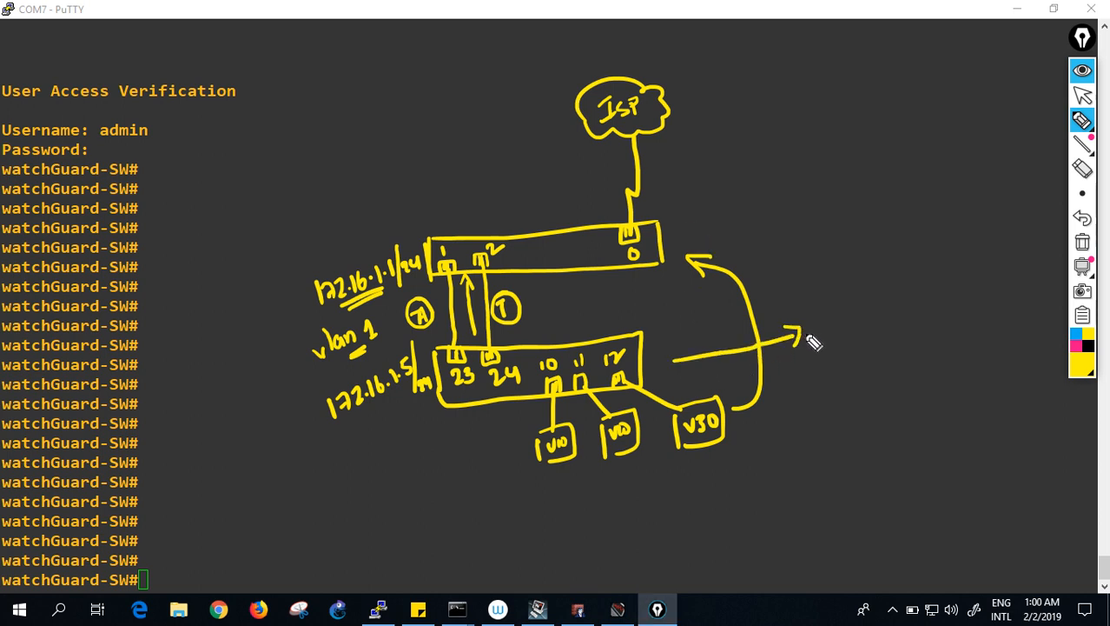
pyautogui.moveTo(816, 309); pyautogui.dragTo(836, 321)
pyautogui.moveTo(838, 317); pyautogui.dragTo(881, 305)
pyautogui.moveTo(821, 343)
pyautogui.mouseDown()
pyautogui.moveTo(877, 322)
pyautogui.moveTo(872, 293)
pyautogui.moveTo(820, 337)
pyautogui.mouseUp()
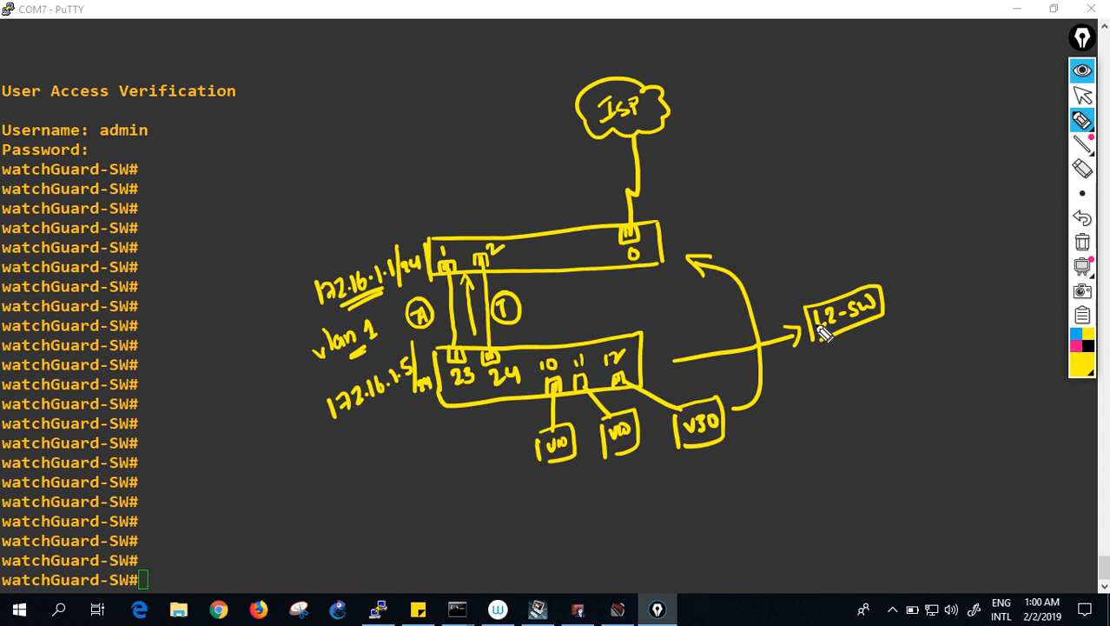
pyautogui.click(1083, 243)
pyautogui.click(1082, 95)
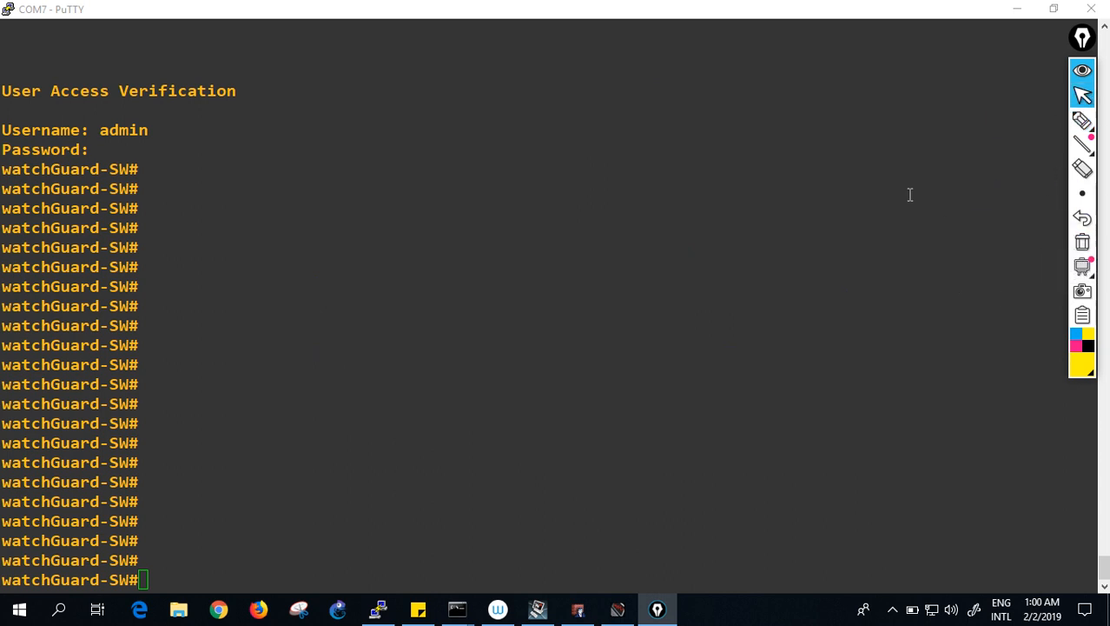
# - Enter configuration mode, reset fa1/0/23 to defaults and start configuring it
pyautogui.doubleClick(702, 365)
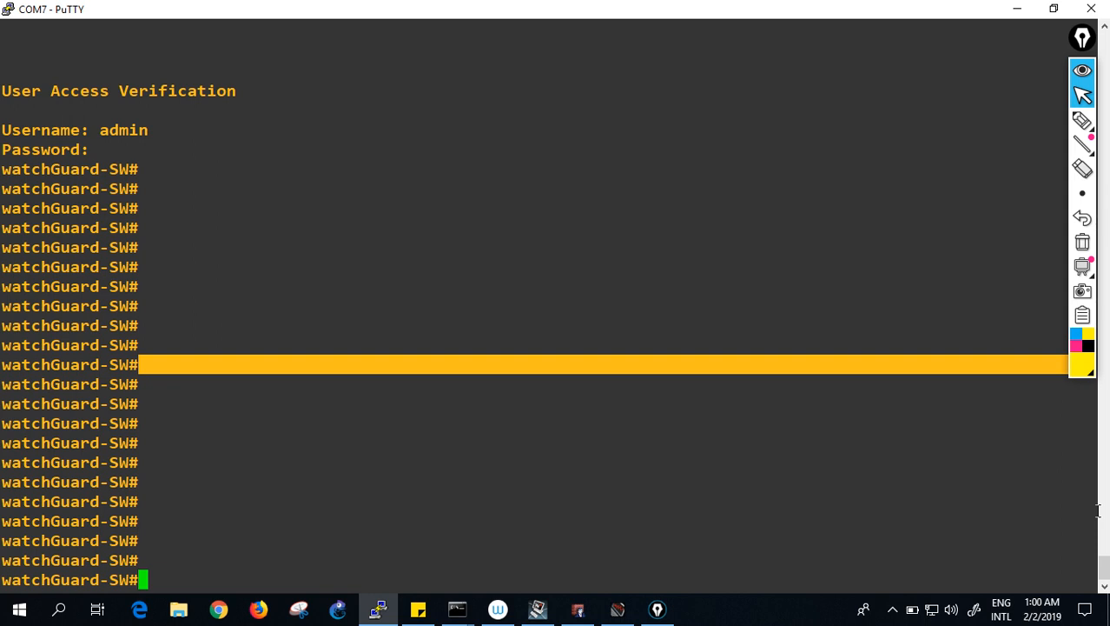
pyautogui.press('Return')
pyautogui.press('Return')
pyautogui.press('Return')
pyautogui.write('conf t')
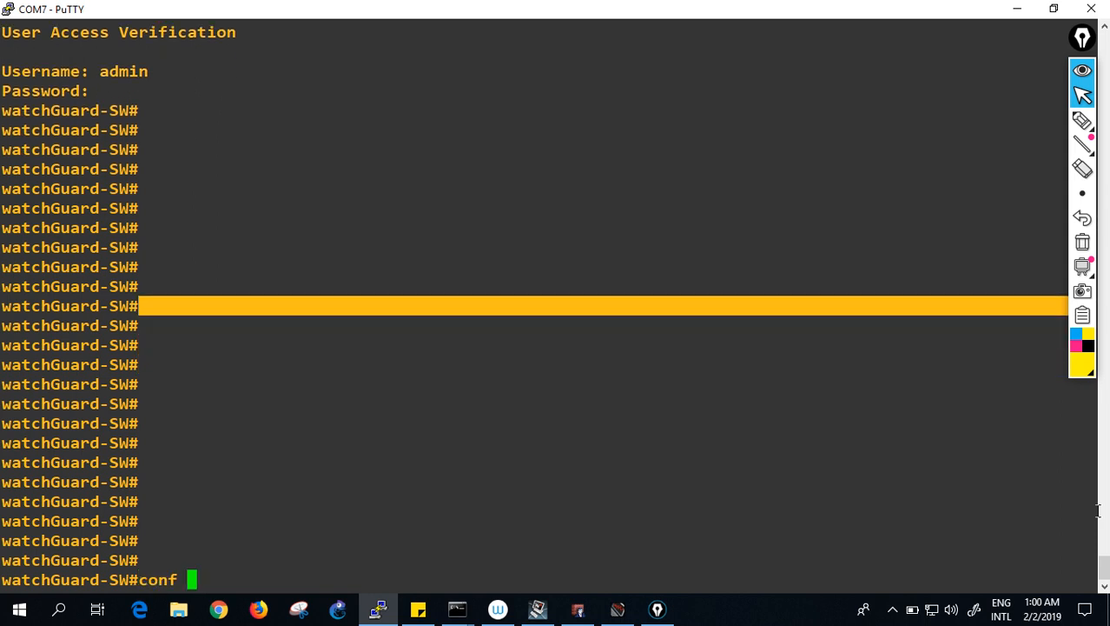
pyautogui.press('Return')
pyautogui.write('defa')
pyautogui.press('Tab')
pyautogui.write('int fa1/0/23')
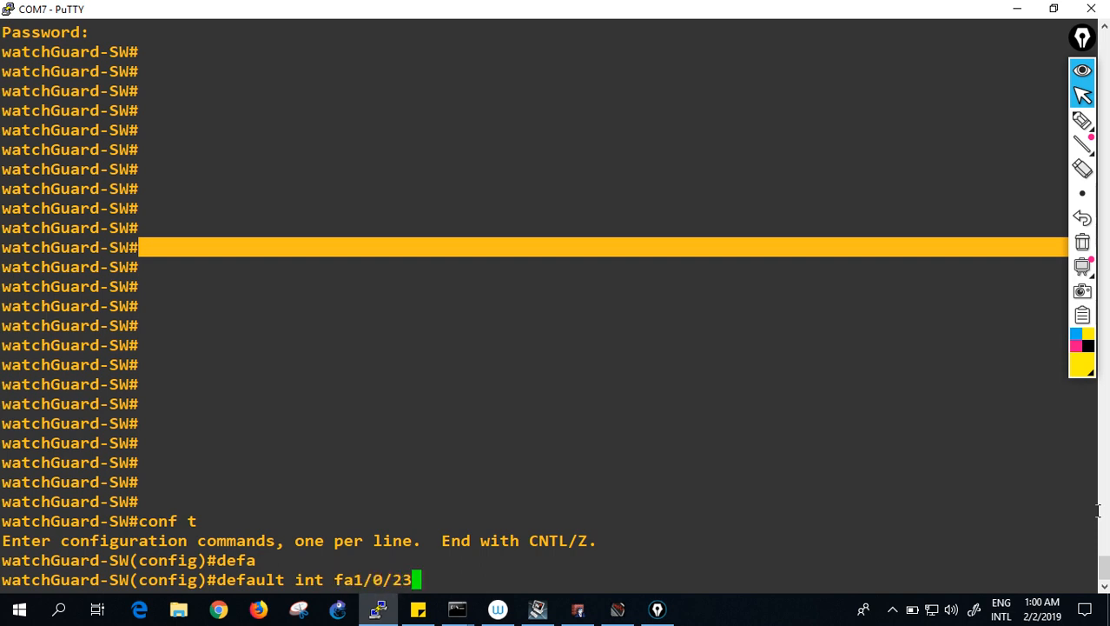
pyautogui.press('Return')
pyautogui.write('int fa1/0/23')
pyautogui.press('Return')
# - Give fa1/0/23 the description '*** CONNECTED TO WATCHGUARD ON PORT 1 ***'
pyautogui.write('desc')
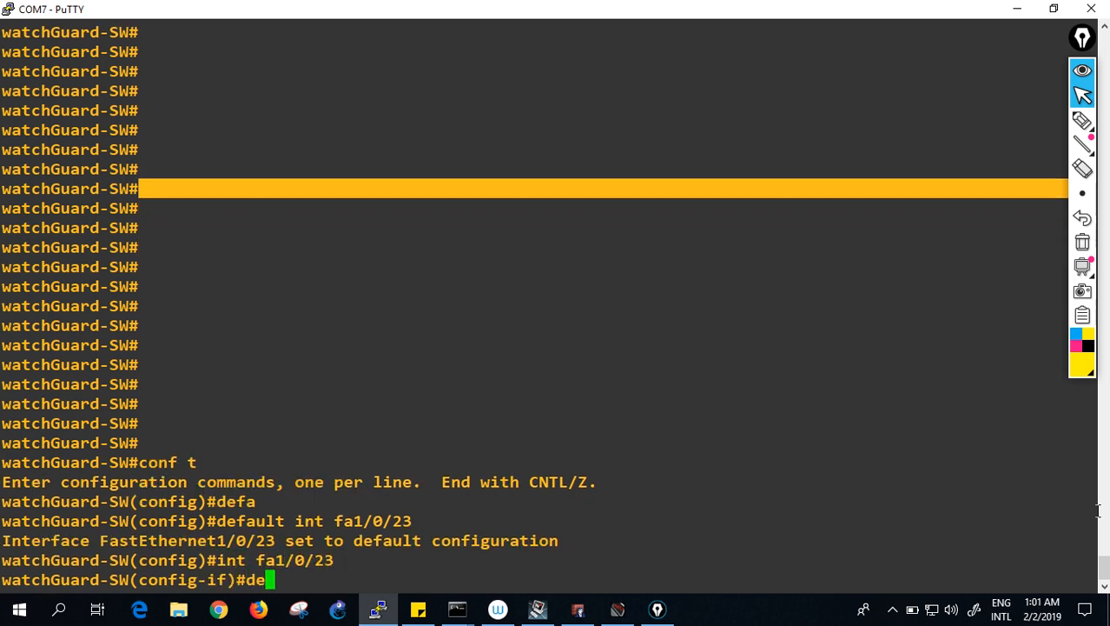
pyautogui.press('Tab')
pyautogui.write('*** CO')
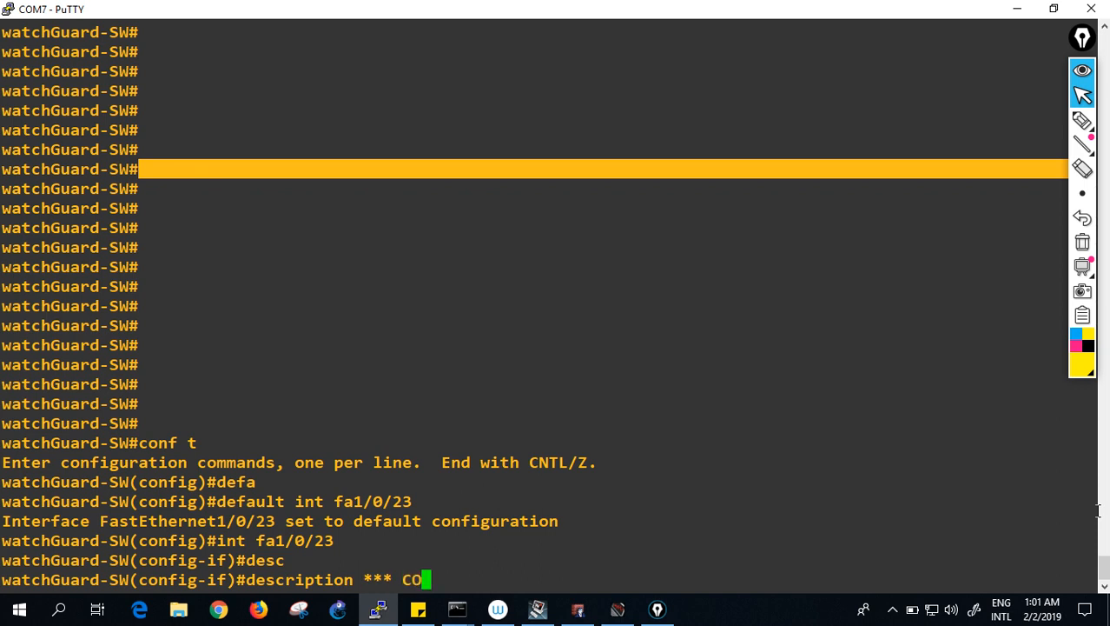
pyautogui.write('NNECTED TO W')
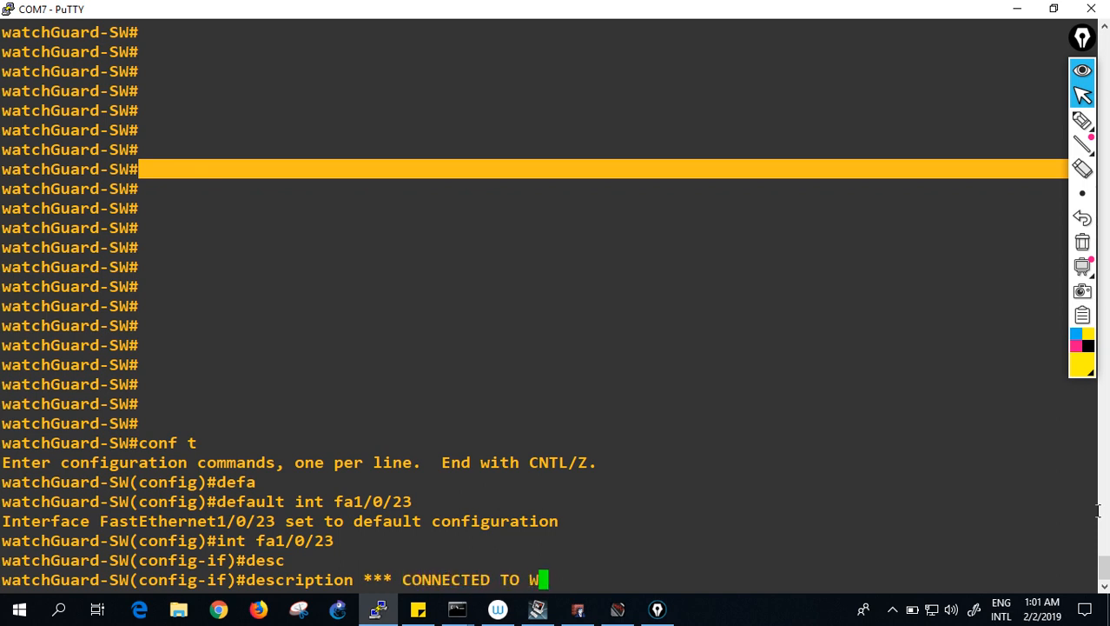
pyautogui.write('ATCHGA')
pyautogui.press('BackSpace')
pyautogui.write('UARD ON PORT 1')
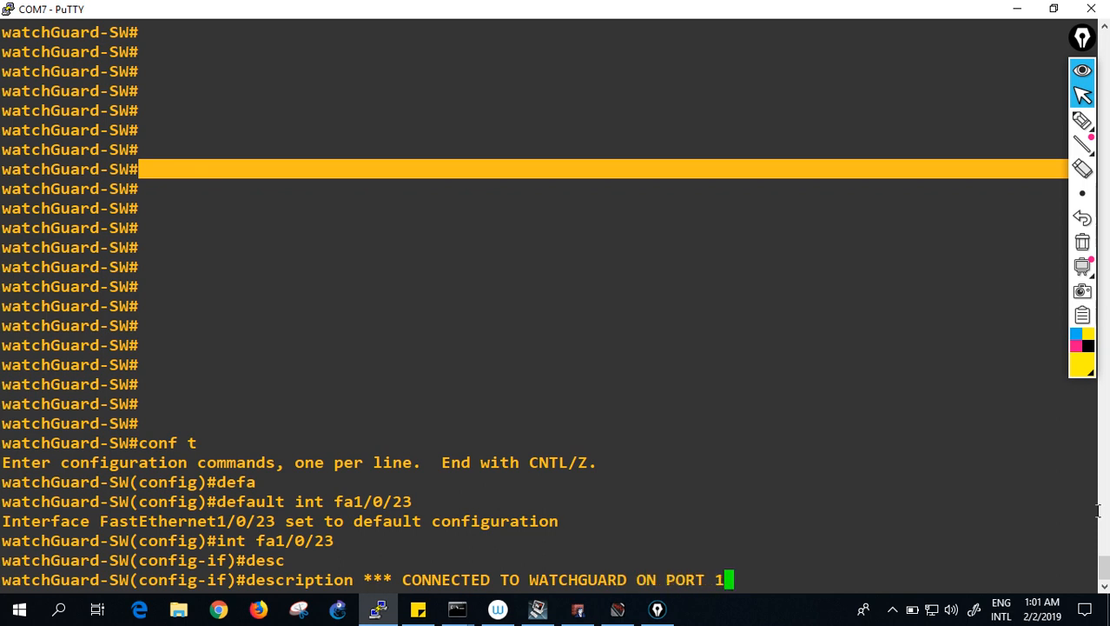
pyautogui.write(' ***')
pyautogui.press('Return')
# - Make fa1/0/23 an access port in VLAN 1 with portfast, then exit configuration mode
pyautogui.write('sw ')
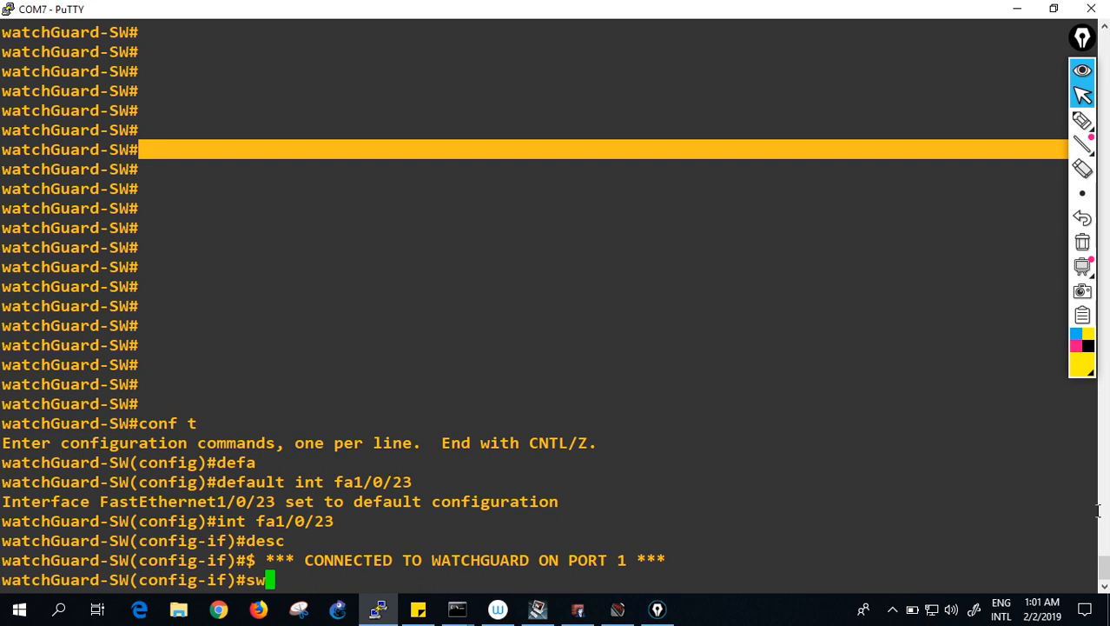
pyautogui.write('mo acc')
pyautogui.press('Return')
pyautogui.write('sw ')
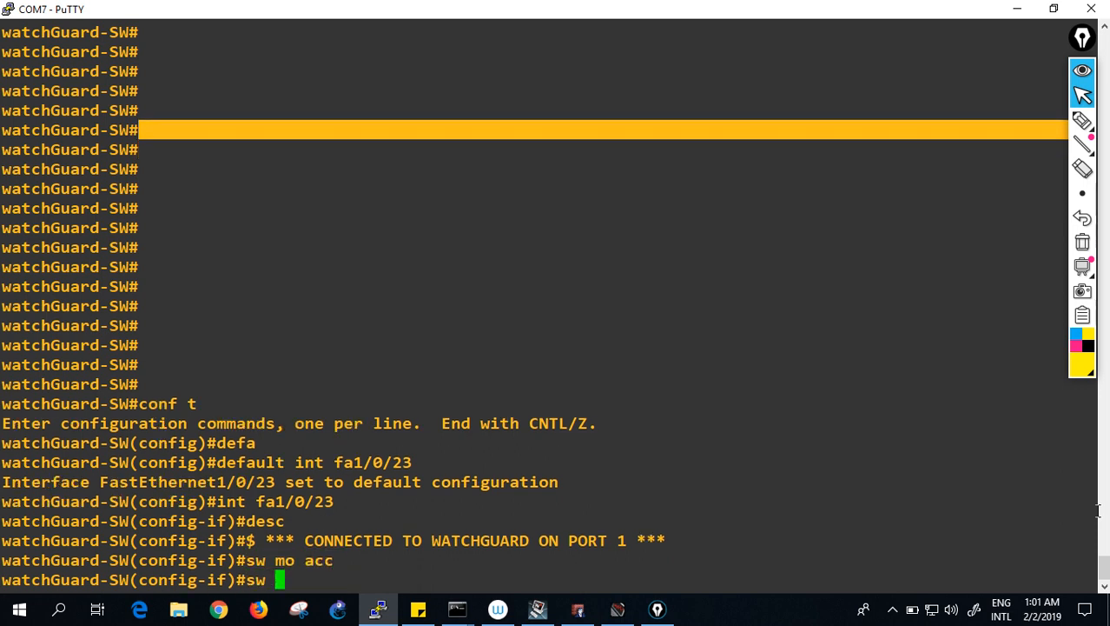
pyautogui.write('acc vlan 1')
pyautogui.press('Return')
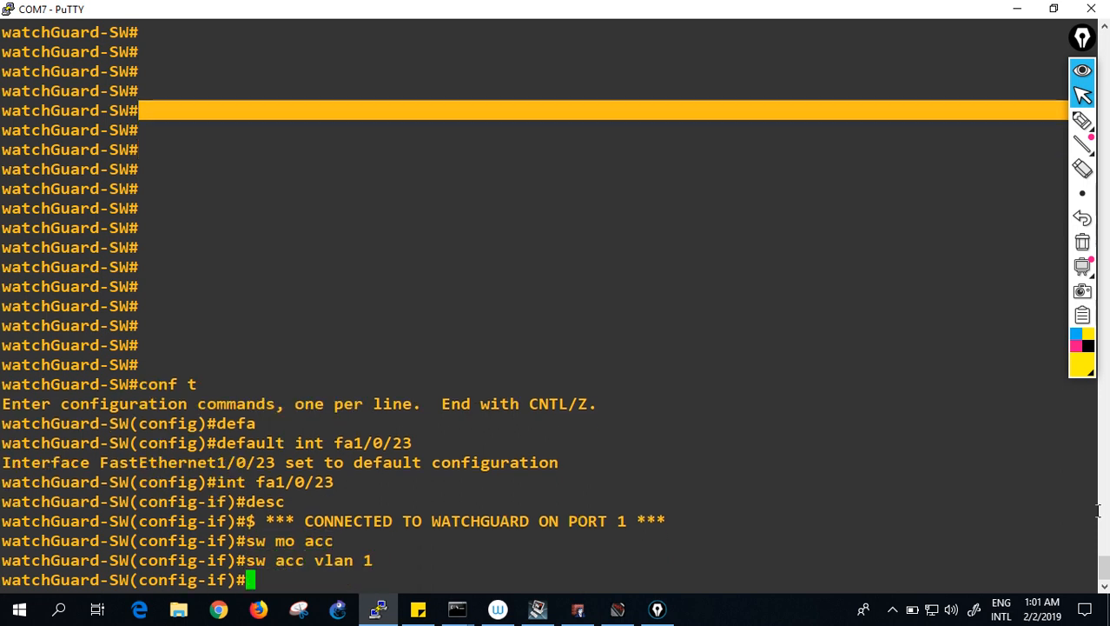
pyautogui.write('spann portf')
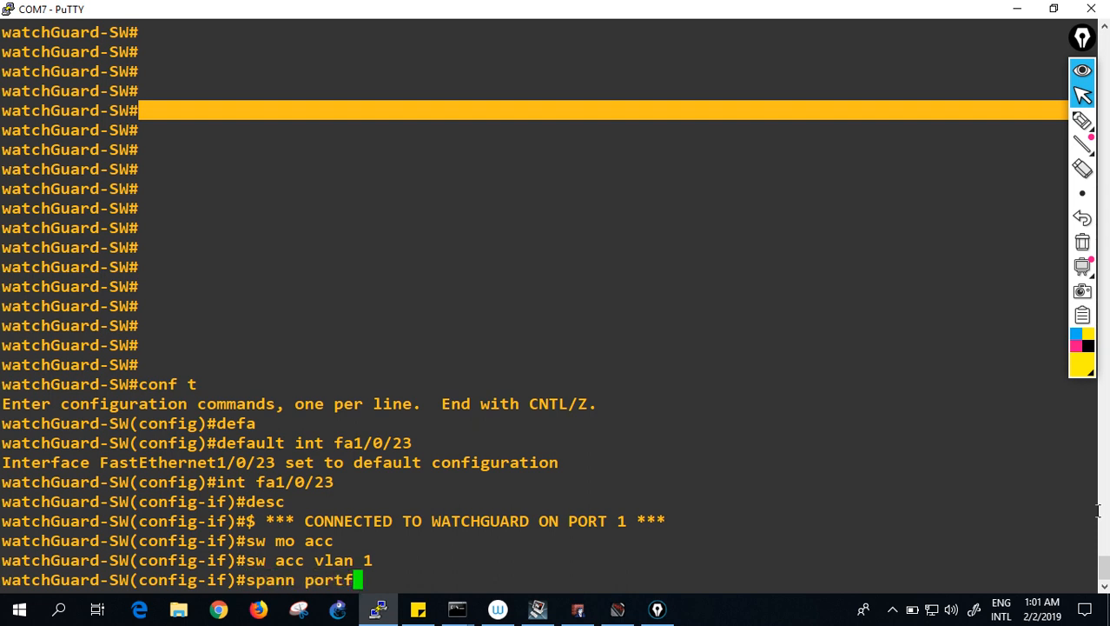
pyautogui.press('Return')
pyautogui.write('exit')
pyautogui.press('Return')
pyautogui.press('Return')
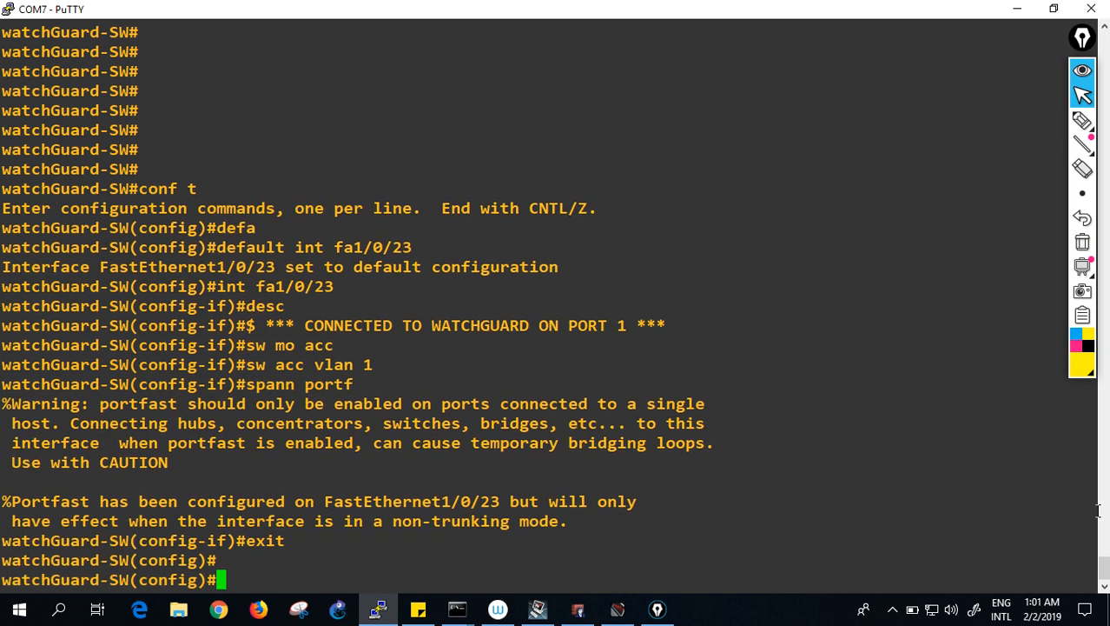
pyautogui.press('Return')
pyautogui.write('exit')
pyautogui.press('Return')
# - Ping 172.16.1.1, save the configuration with wr, and enter interface fa1/0/24
pyautogui.press('Return')
pyautogui.write('s')
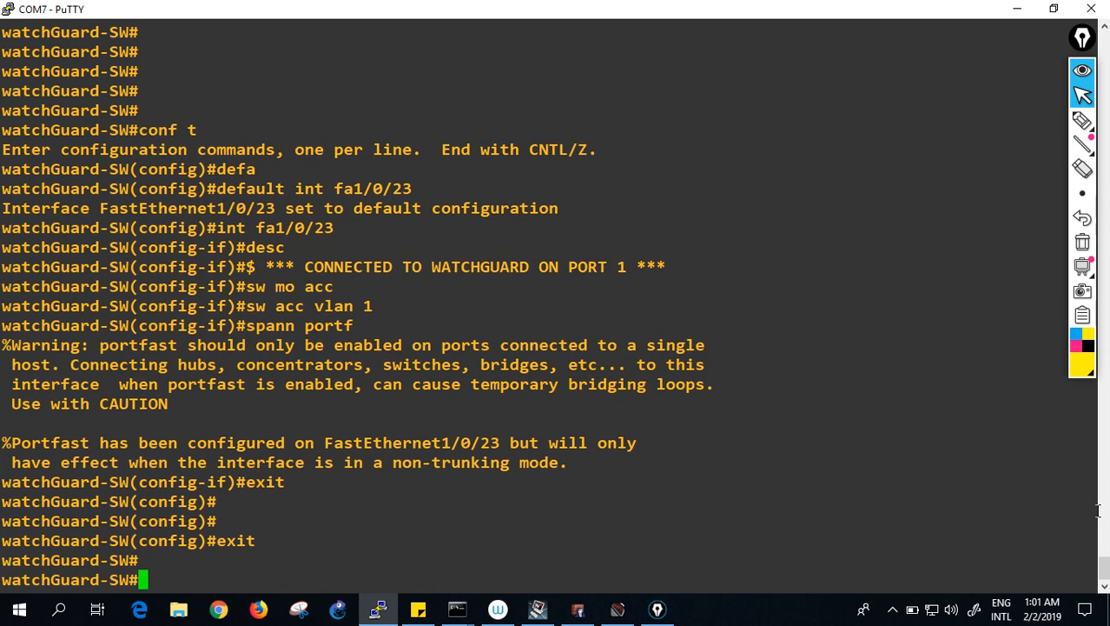
pyautogui.write('ping 172.16.1.')
pyautogui.press('Return')
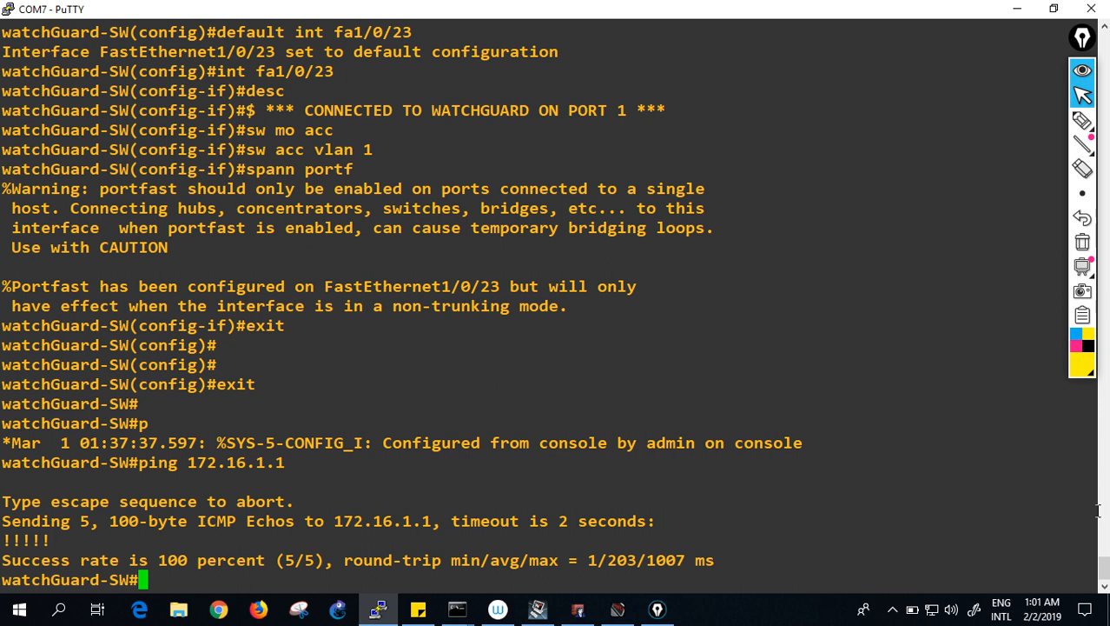
pyautogui.press('Return')
pyautogui.press('Return')
pyautogui.press('Return')
pyautogui.write('wr')
pyautogui.press('Return')
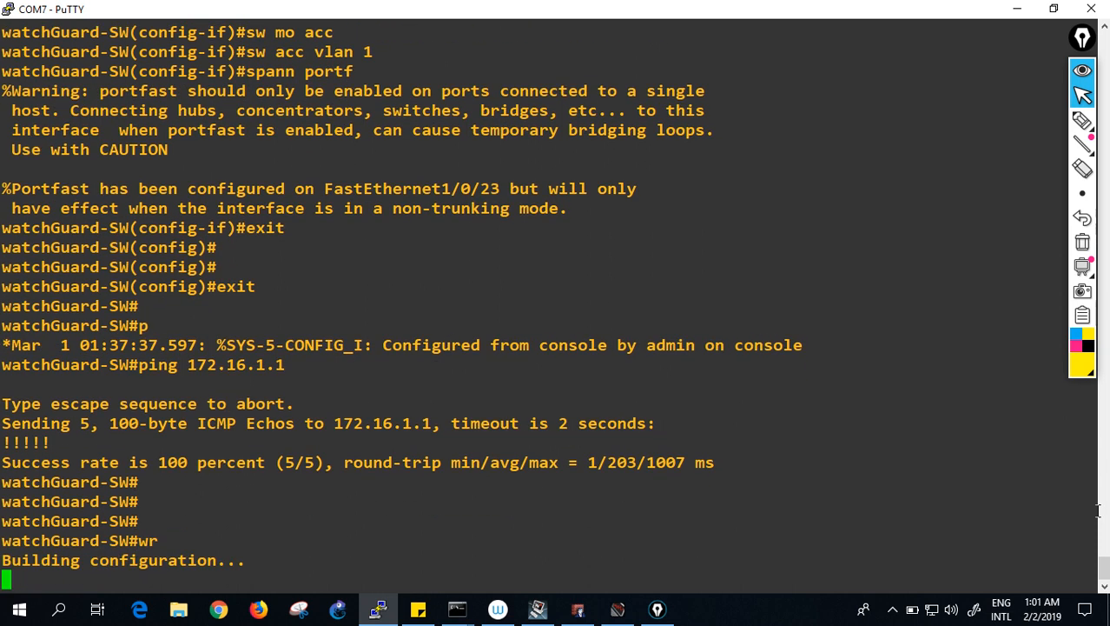
pyautogui.press('Return')
pyautogui.press('Return')
pyautogui.press('Return')
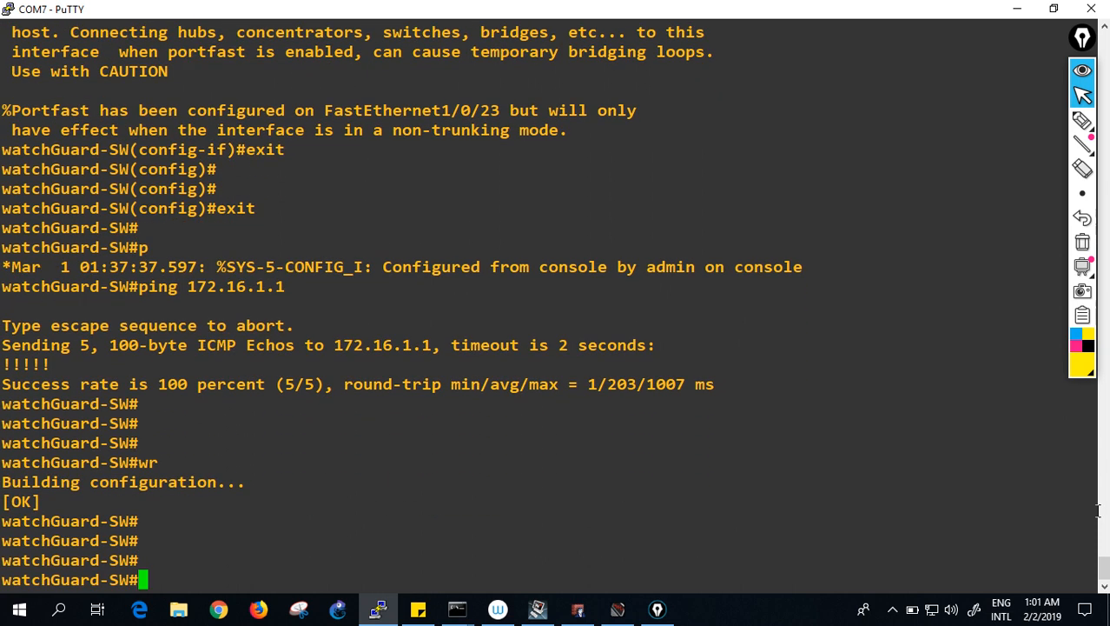
pyautogui.write('conf t')
pyautogui.press('Return')
pyautogui.write('int fa1/0/24')
pyautogui.press('Return')
# - Describe port fa1/0/24 as '*** CONNECTED TO WATCHGUARD ON PORT 2 ***'
pyautogui.write('desc')
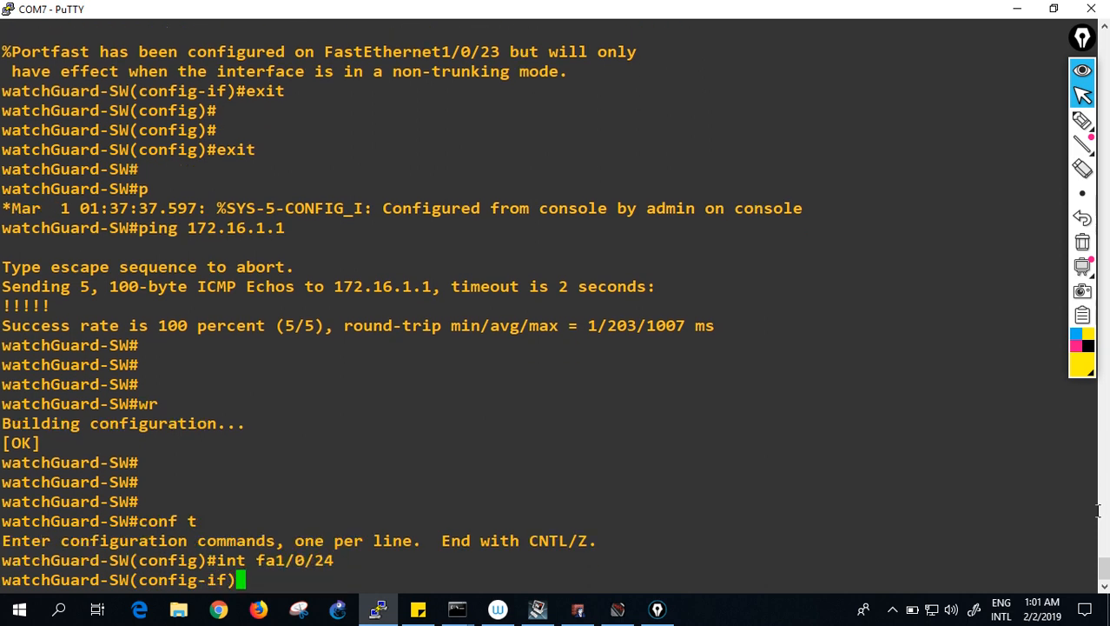
pyautogui.press('Tab')
pyautogui.write('***')
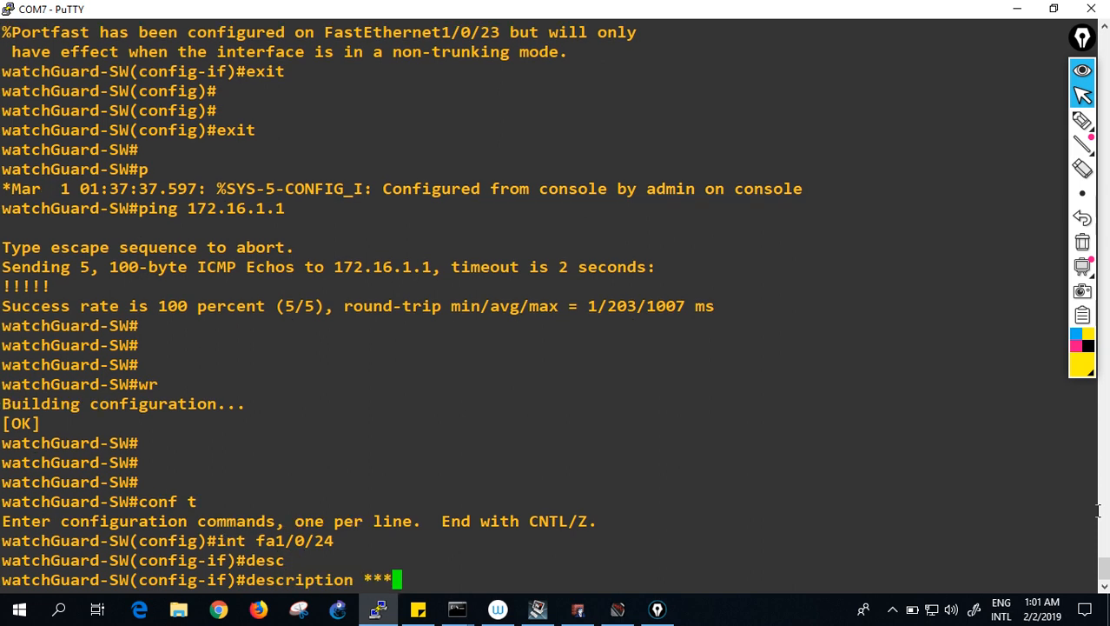
pyautogui.write(' CONNECTE')
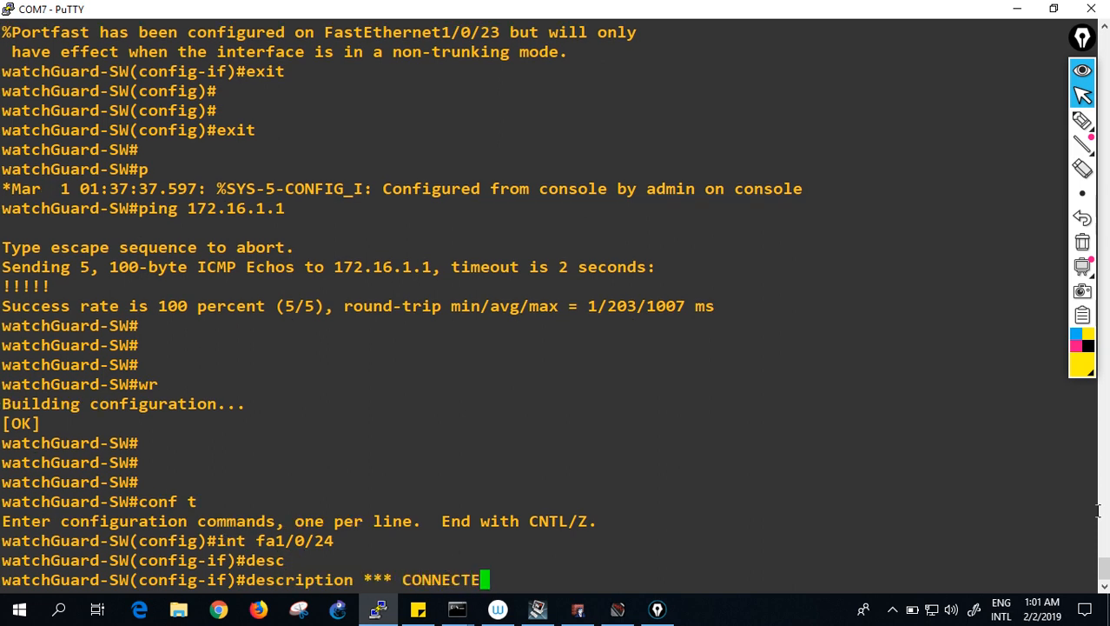
pyautogui.write('D TO PORT')
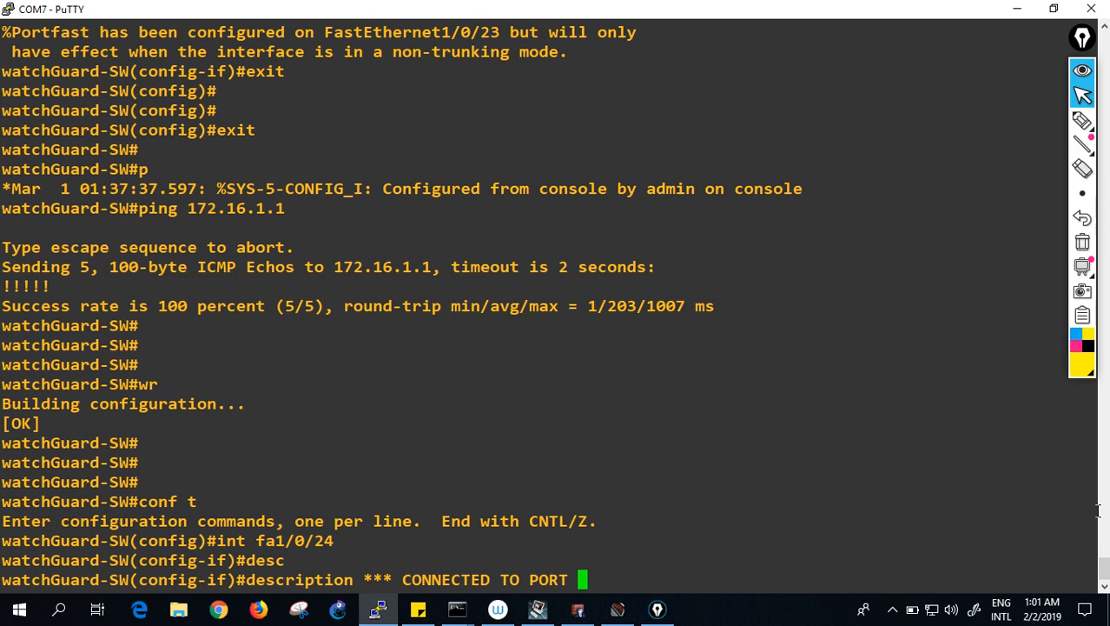
pyautogui.press('BackSpace')
pyautogui.press('BackSpace')
pyautogui.press('BackSpace')
pyautogui.press('BackSpace')
pyautogui.write('WATC')
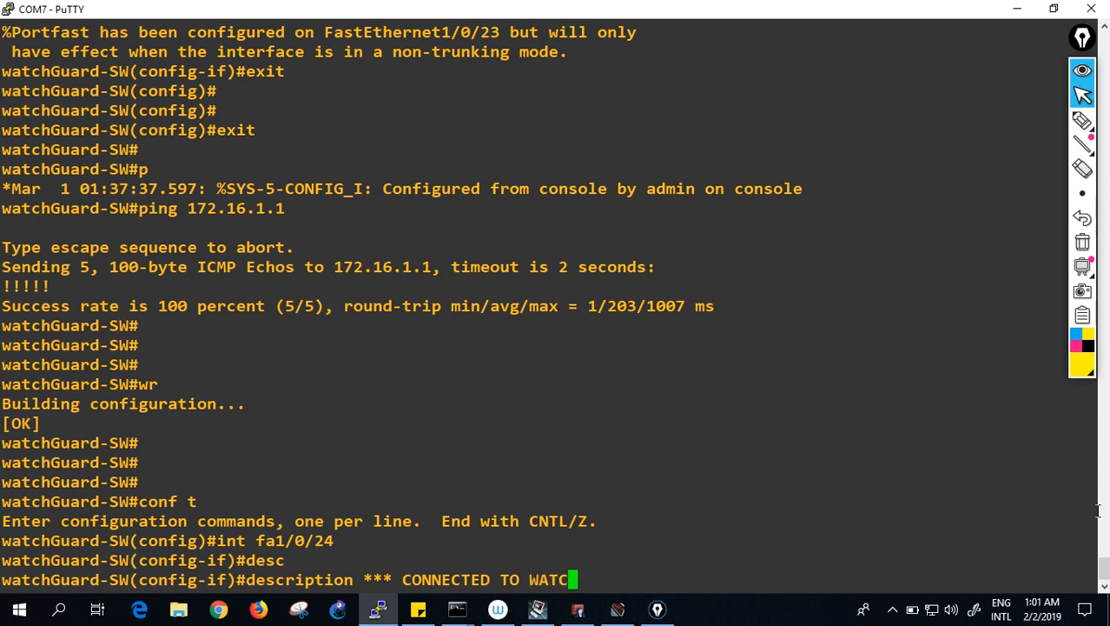
pyautogui.write('HGUARD ')
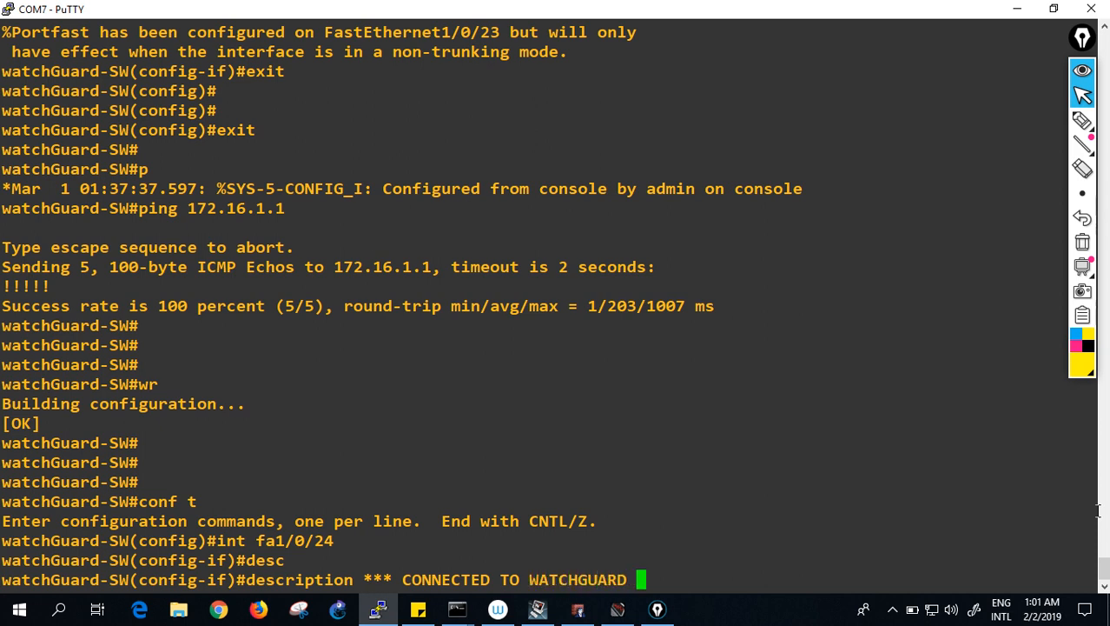
pyautogui.write('ON PORT ')
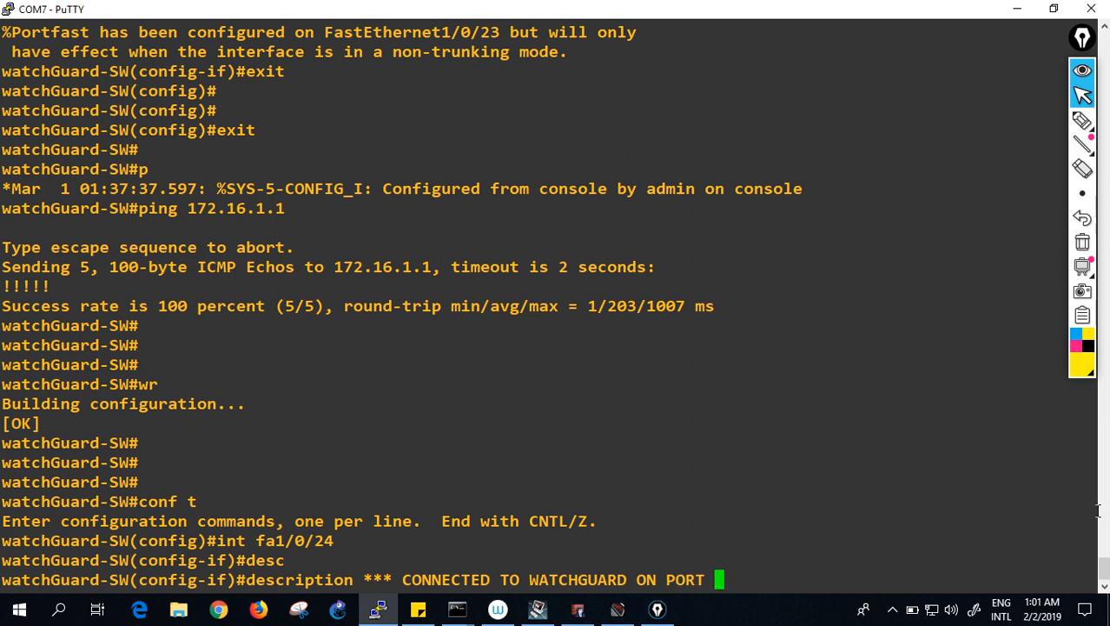
pyautogui.write('2 2***')
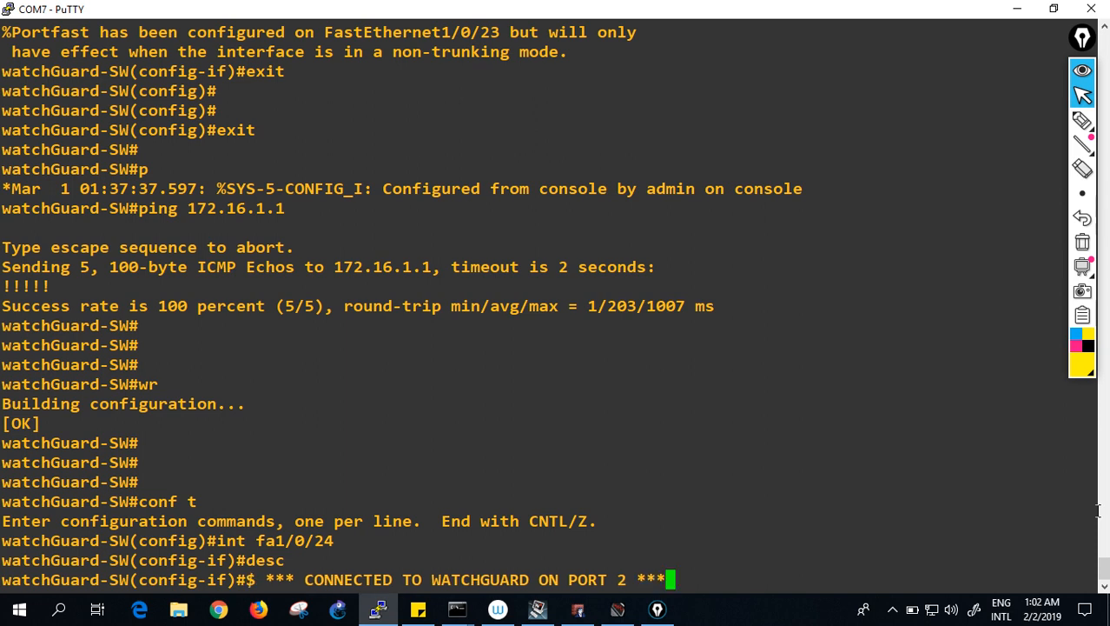
pyautogui.press('Return')
# - Make fa1/0/24 a trunk port with dot1q encapsulation
pyautogui.write('sw trunk encap')
pyautogui.press('Tab')
pyautogui.write('do')
pyautogui.press('Tab')
pyautogui.press('Return')
pyautogui.write('switchport')
pyautogui.press('Tab')
pyautogui.write('mo')
pyautogui.press('Tab')
pyautogui.write('tr')
pyautogui.press('Tab')
pyautogui.press('Return')
# - Exit to privileged mode, save the configuration with wr, and begin a show run interface command
pyautogui.write('exit')
pyautogui.press('Return')
pyautogui.write('exit')
pyautogui.press('Return')
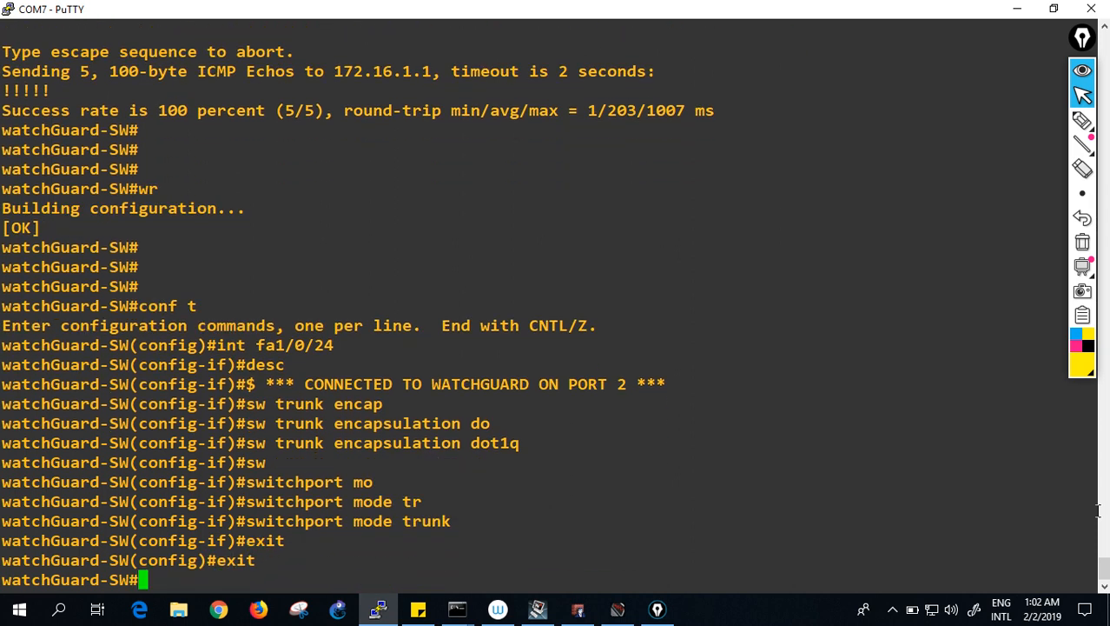
pyautogui.press('Return')
pyautogui.write('wr')
pyautogui.press('Return')
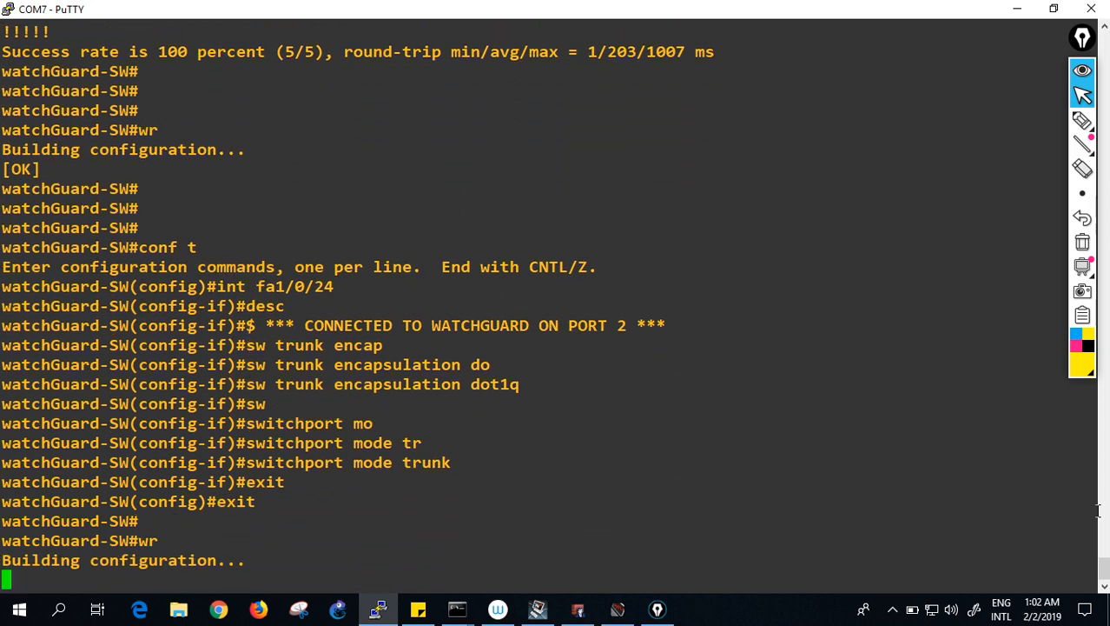
pyautogui.write('show run ')
pyautogui.write('int gi1/')
pyautogui.press('BackSpace')
pyautogui.press('BackSpace')
pyautogui.press('BackSpace')
pyautogui.press('BackSpace')
pyautogui.press('BackSpace')
# - Display the running configuration of ports fa1/0/23 and fa1/0/24
pyautogui.write('fa1/0/2')
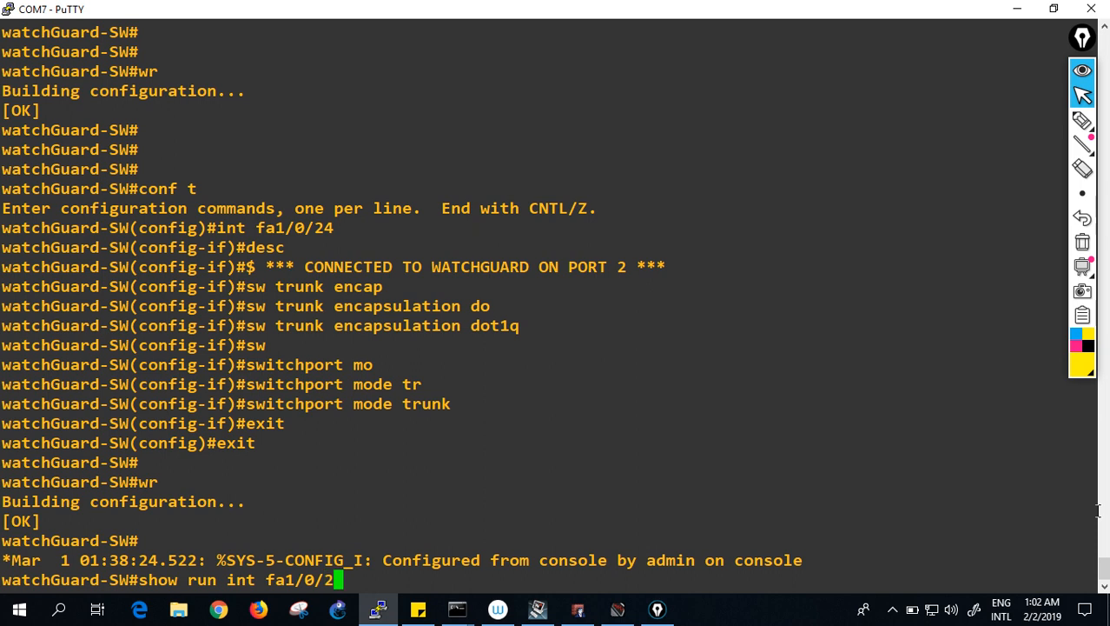
pyautogui.write('3')
pyautogui.press('Return')
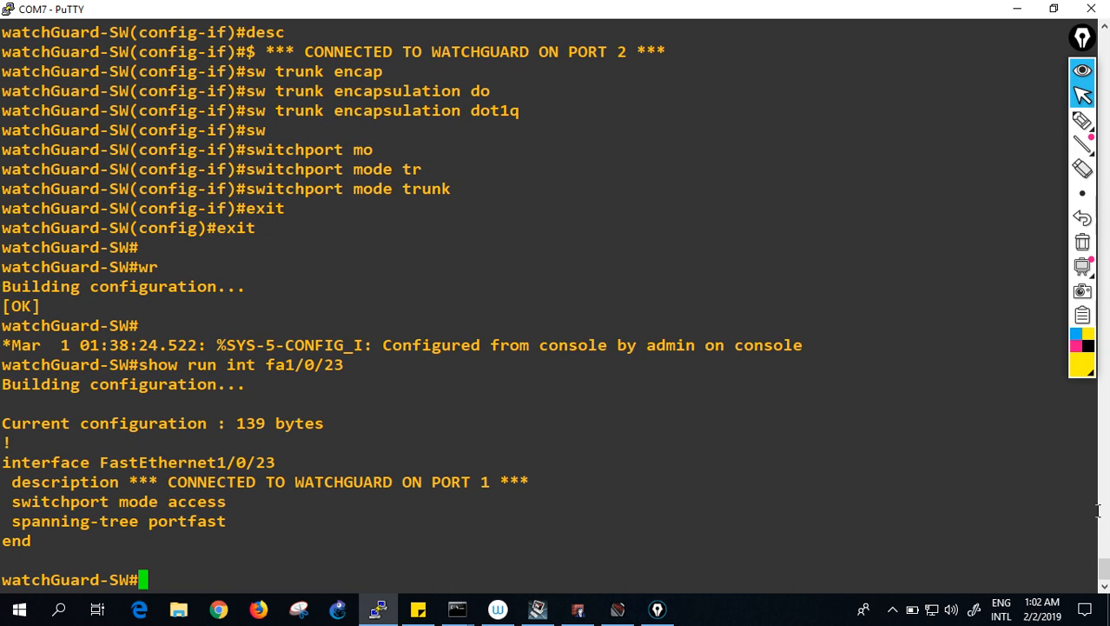
pyautogui.press('Up')
pyautogui.press('BackSpace')
pyautogui.press('Return')
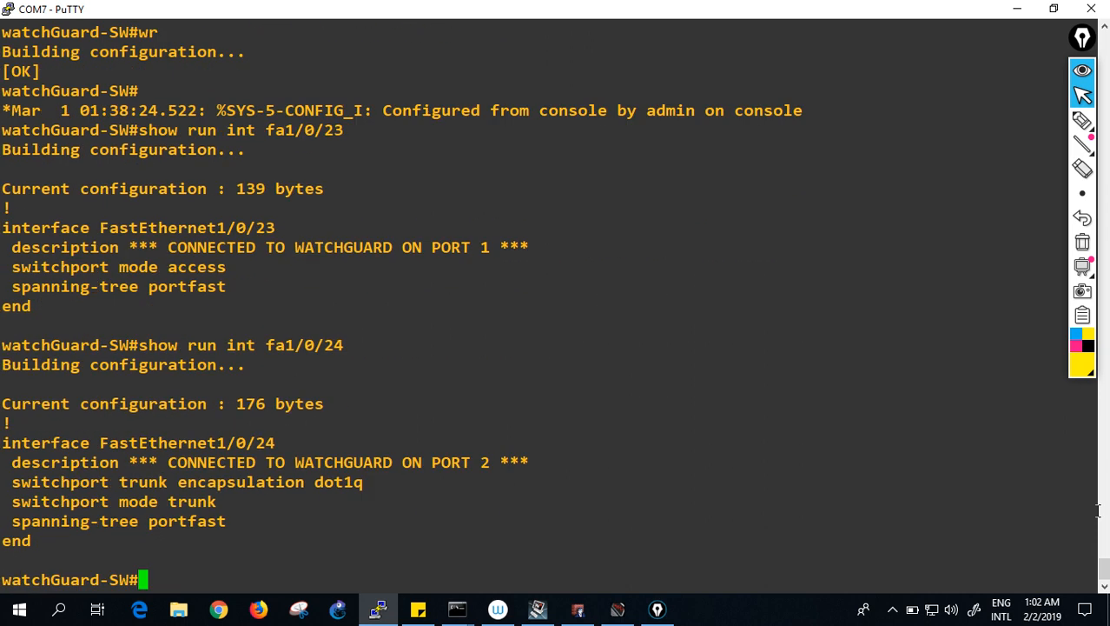
# - Save the switch configuration again with wr and minimize the command prompt ping window
pyautogui.press('Return')
pyautogui.press('Return')
pyautogui.write('wr')
pyautogui.press('Return')
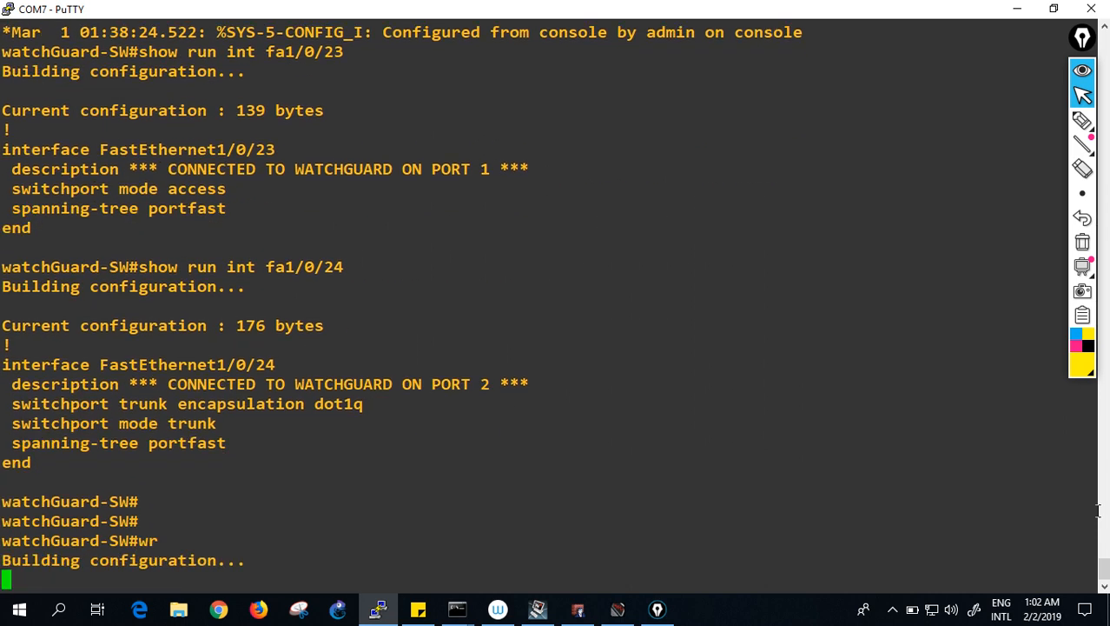
pyautogui.hotkey('alt', 'Tab')
pyautogui.hotkey('alt', 'Tab')
pyautogui.hotkey('alt', 'Tab')
pyautogui.hotkey('alt', 'Tab')
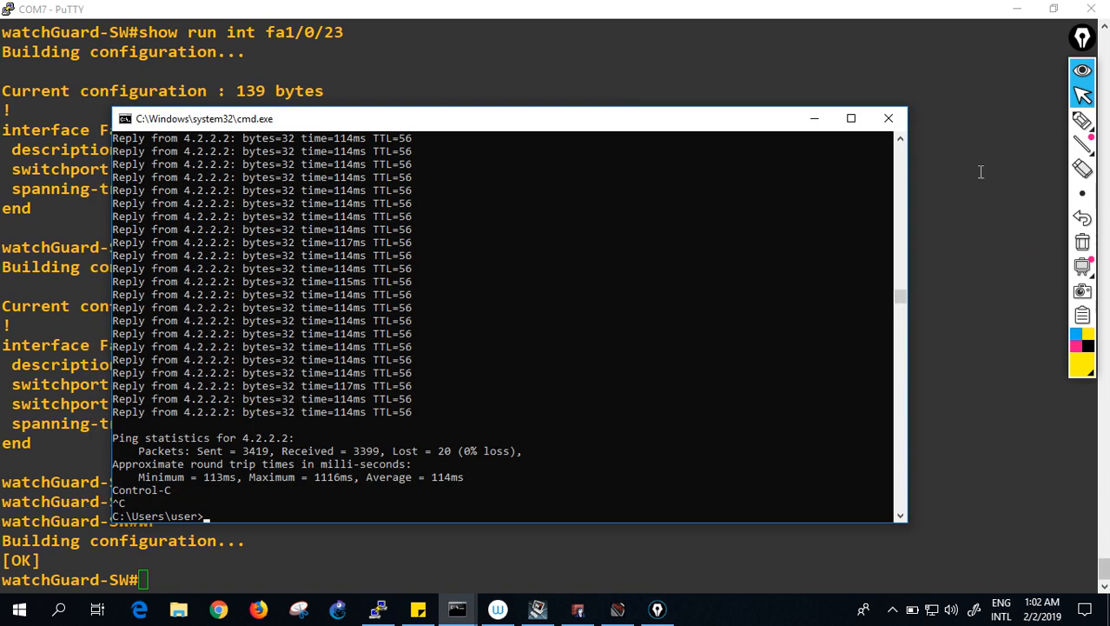
pyautogui.click(889, 118)
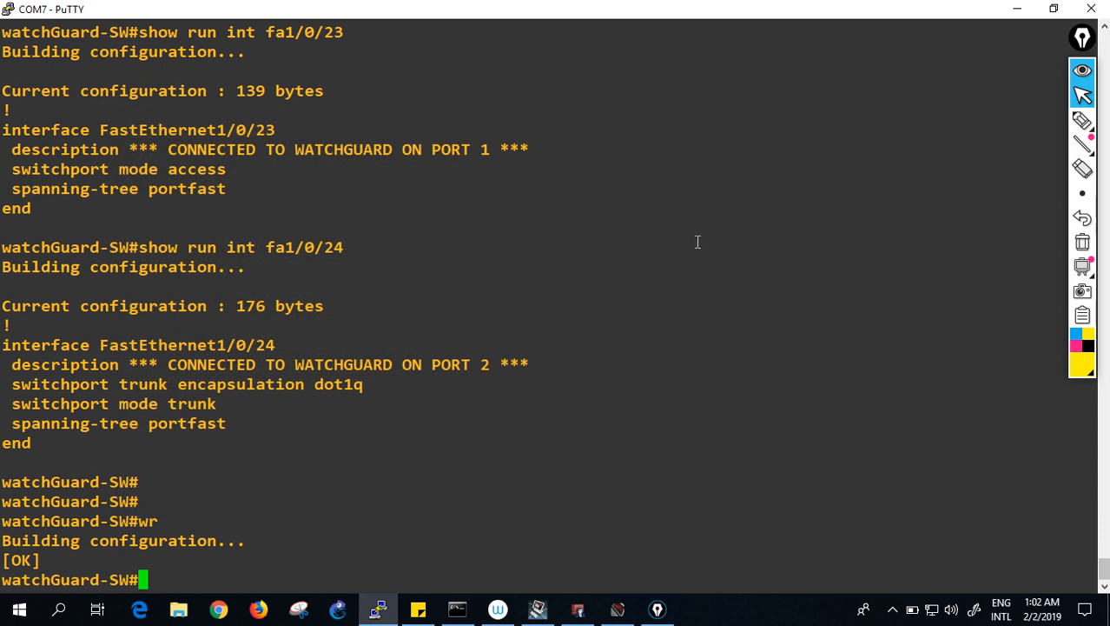
pyautogui.click(460, 610)
pyautogui.click(469, 616)
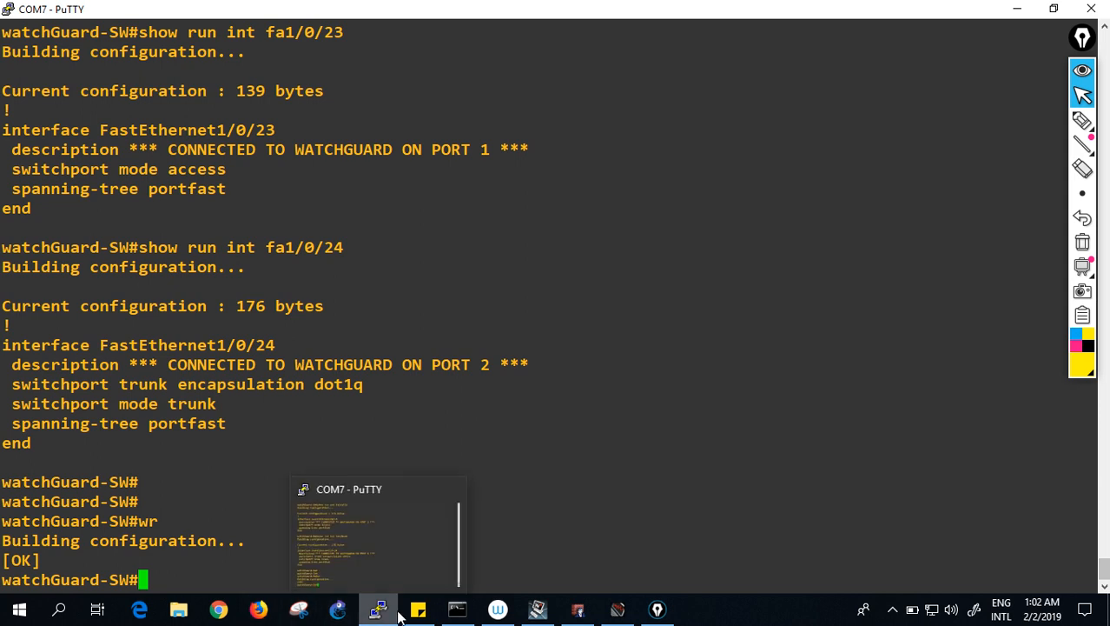
# - Review interface Optional-1's VLAN10/20/30 list and close Network Configuration keeping changes
pyautogui.click(579, 612)
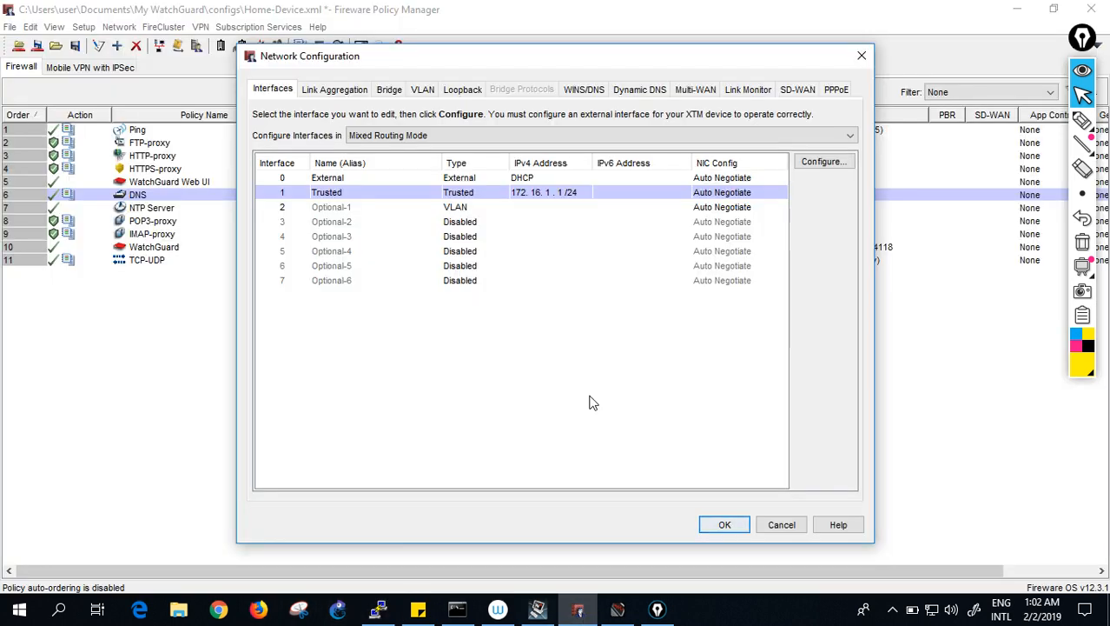
pyautogui.click(437, 209)
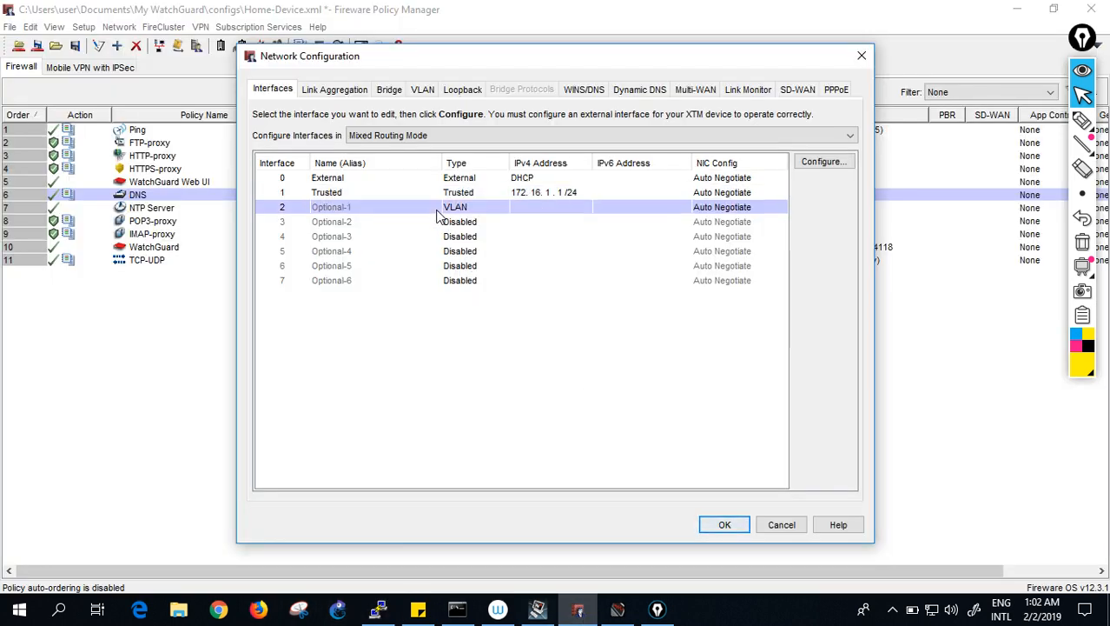
pyautogui.click(424, 92)
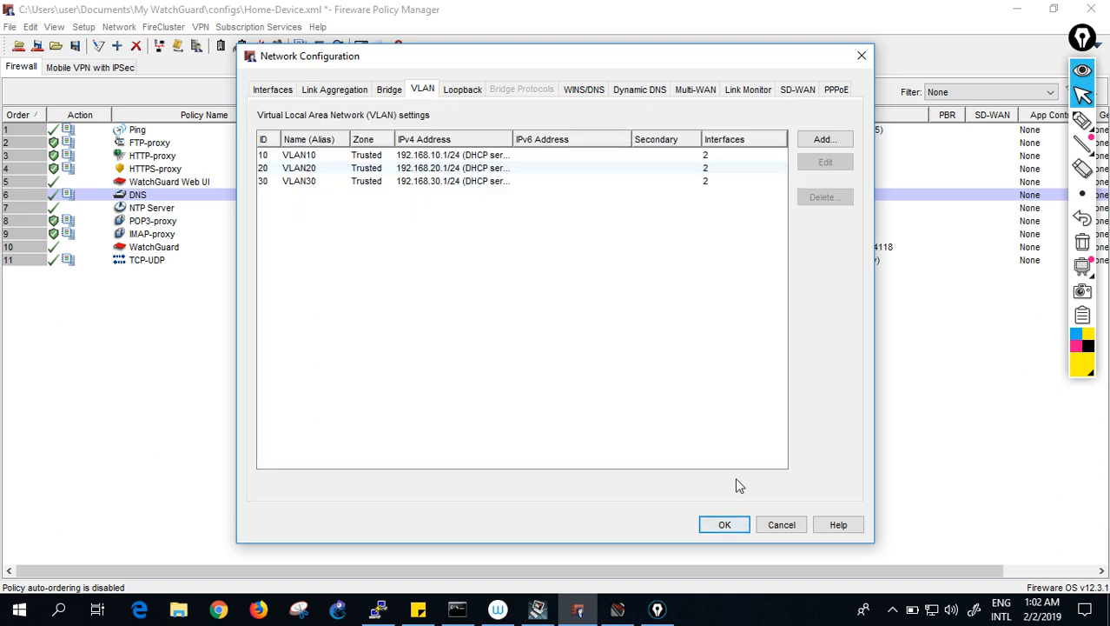
pyautogui.click(724, 525)
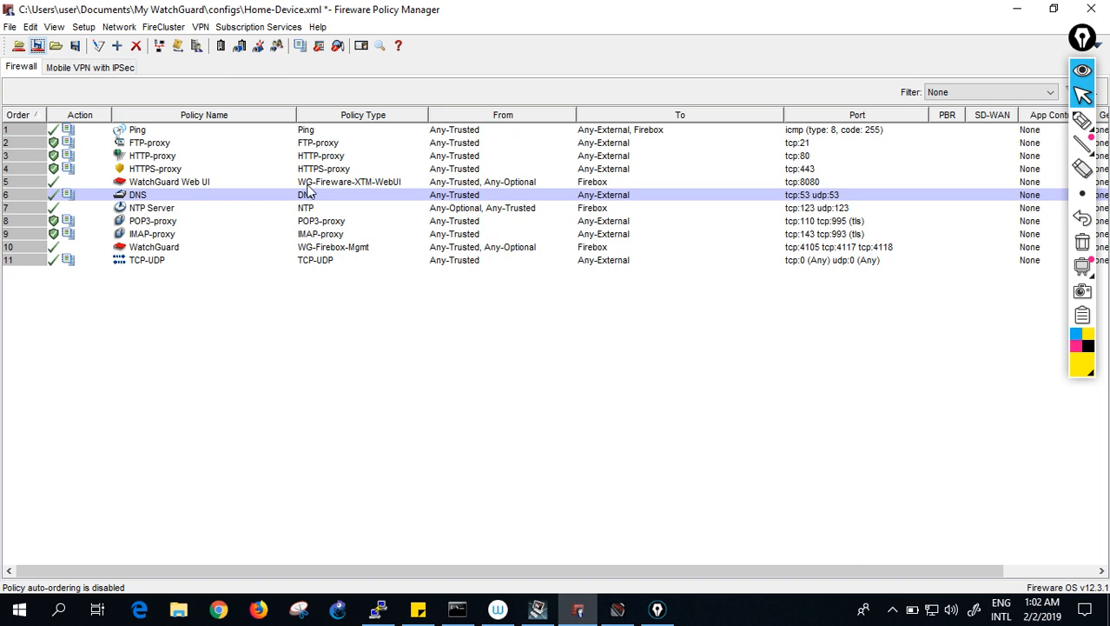
# - Remove the static routes to 192.168.10.0/24, 192.168.20.0/24 and 192.168.30.0/24 and apply
pyautogui.click(120, 26)
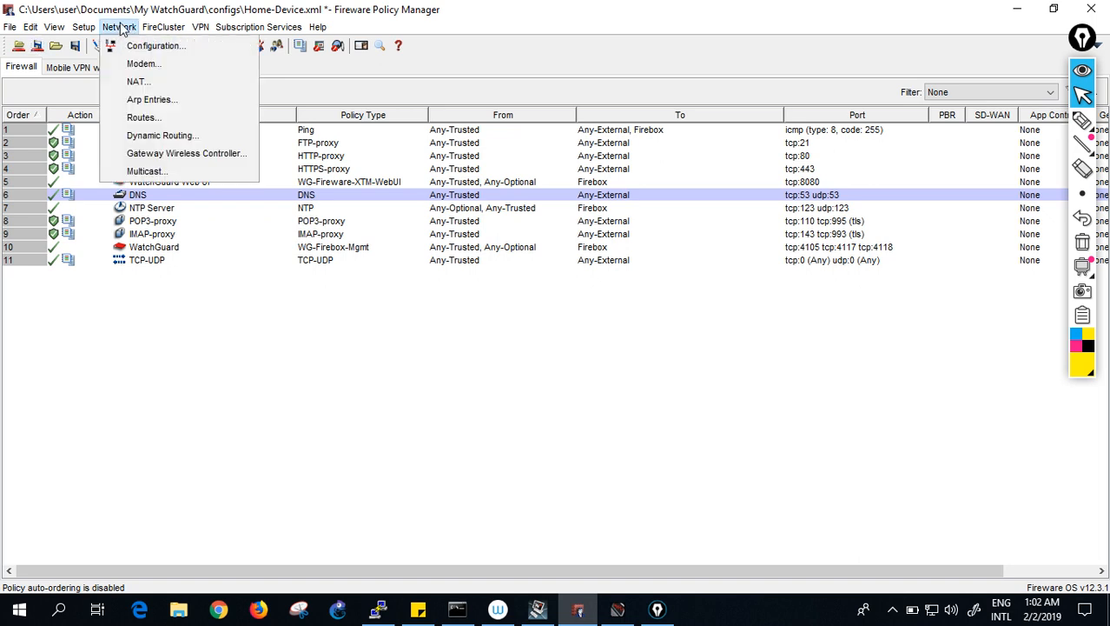
pyautogui.click(142, 118)
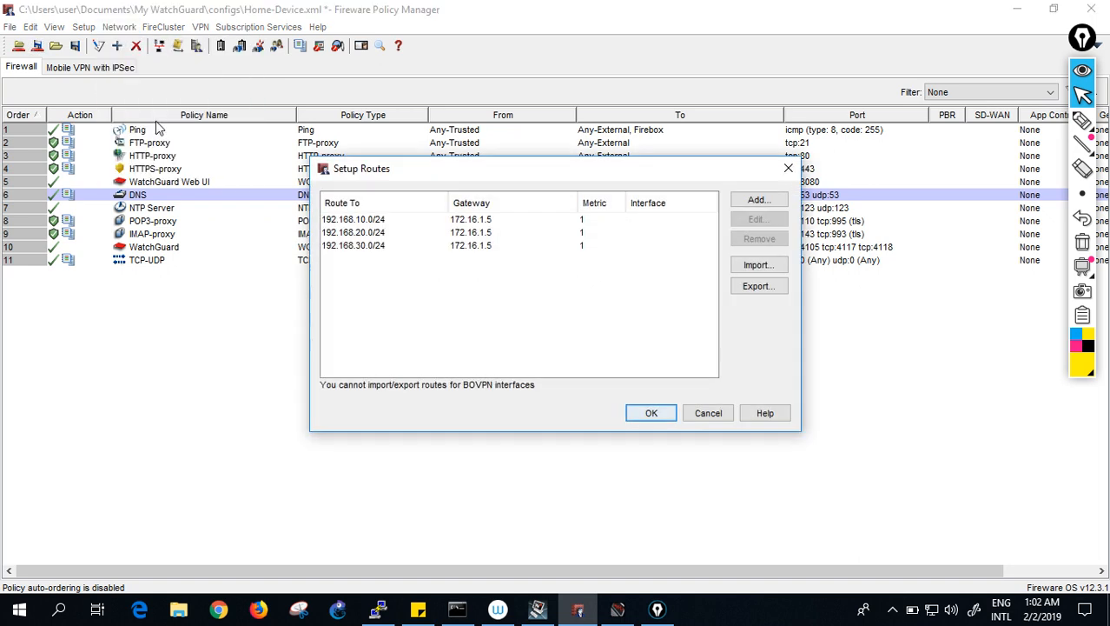
pyautogui.click(334, 223)
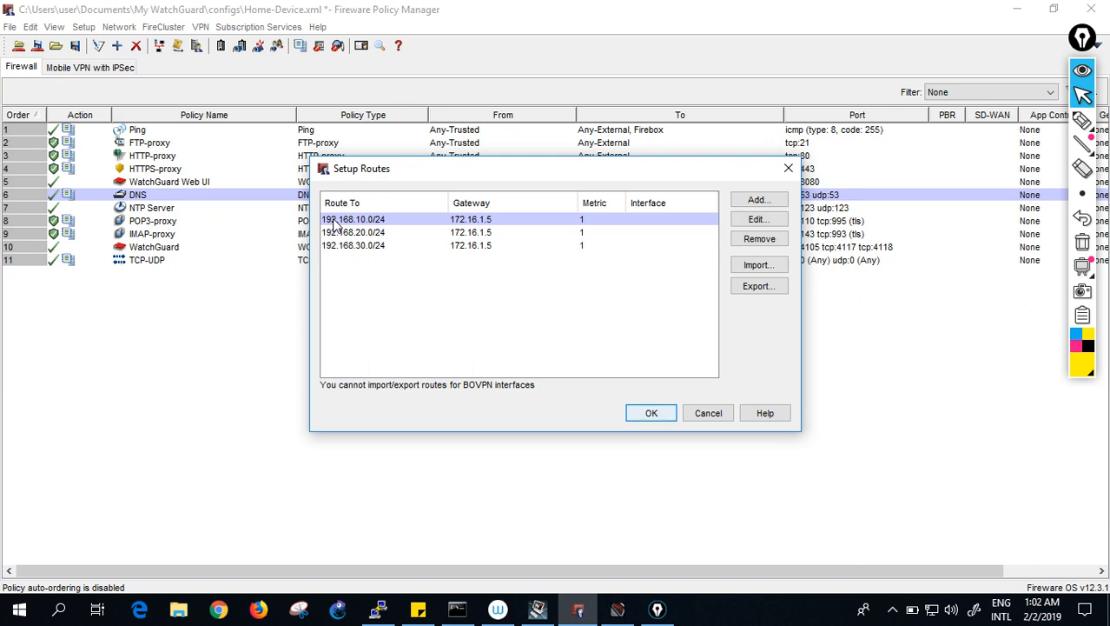
pyautogui.click(745, 242)
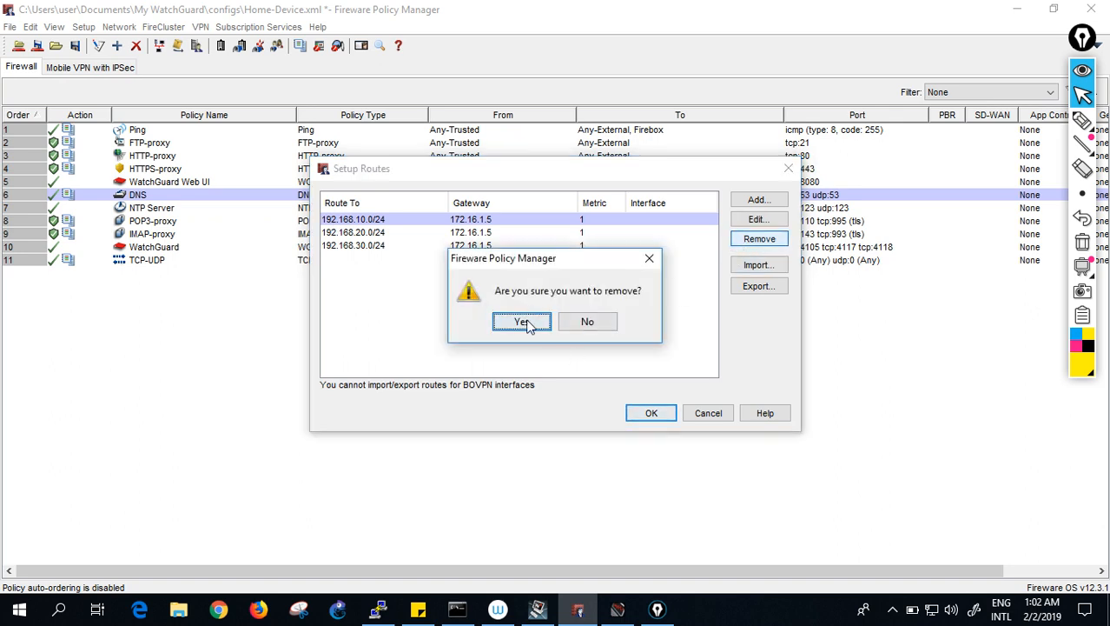
pyautogui.click(526, 322)
pyautogui.click(751, 240)
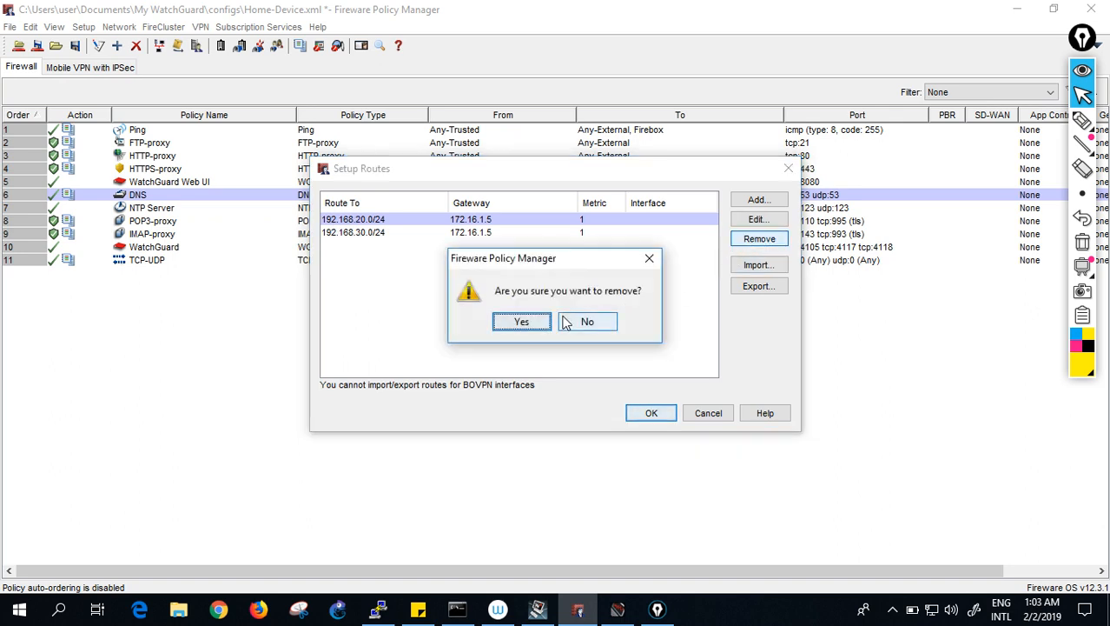
pyautogui.click(537, 323)
pyautogui.click(756, 240)
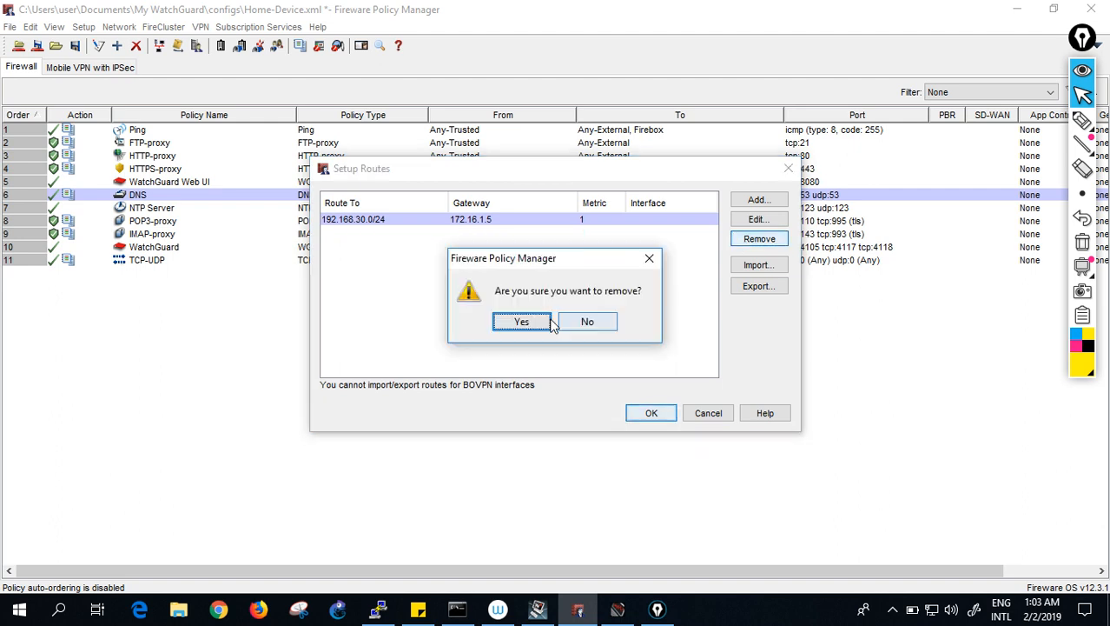
pyautogui.click(528, 324)
pyautogui.click(652, 414)
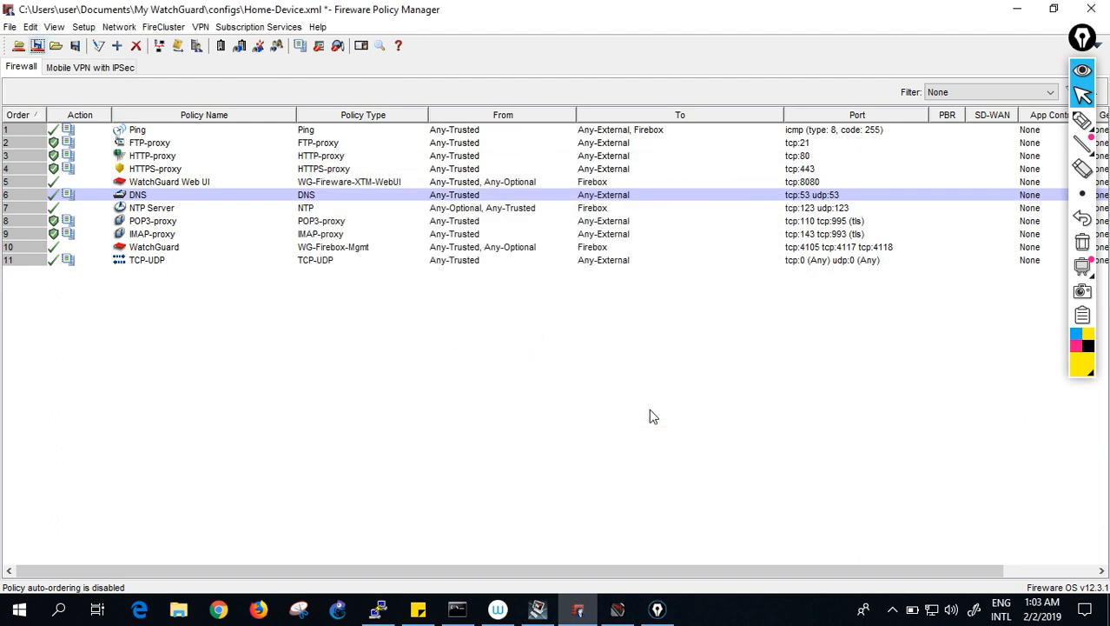
# - Log in with the admin passphrase and save over Home-Device.xml on the Firebox at 172.16.1.1
pyautogui.click(36, 46)
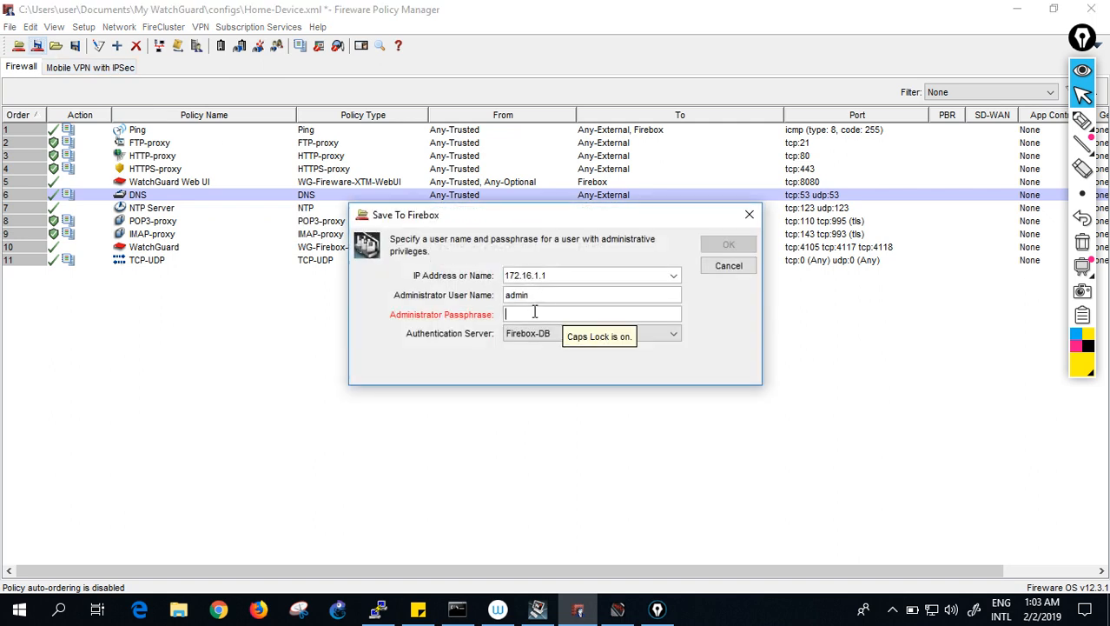
pyautogui.write('*')
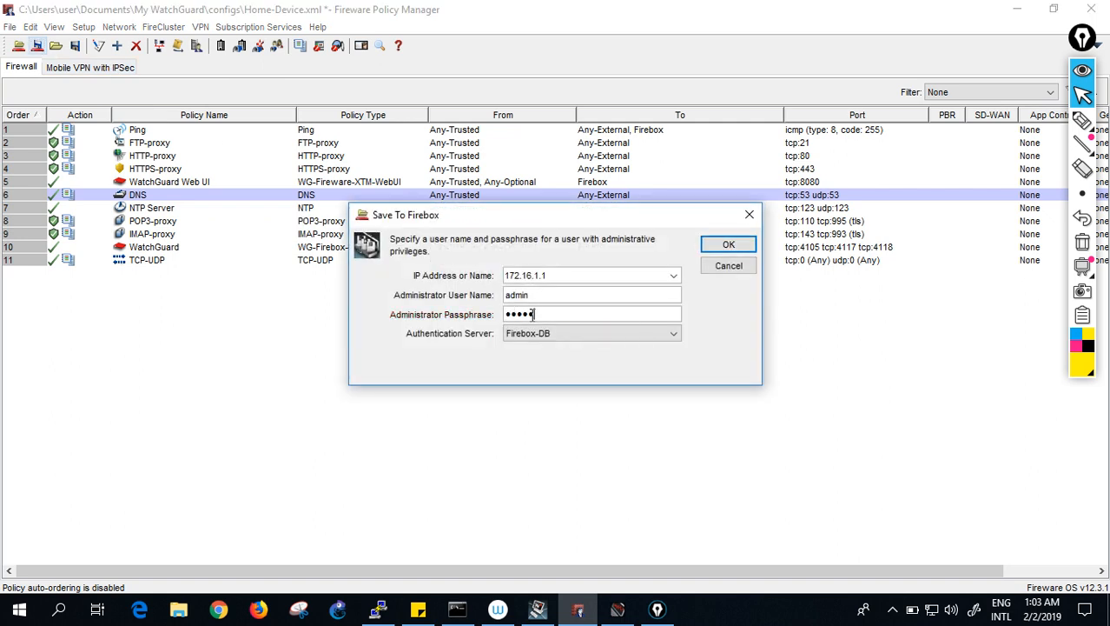
pyautogui.click(710, 250)
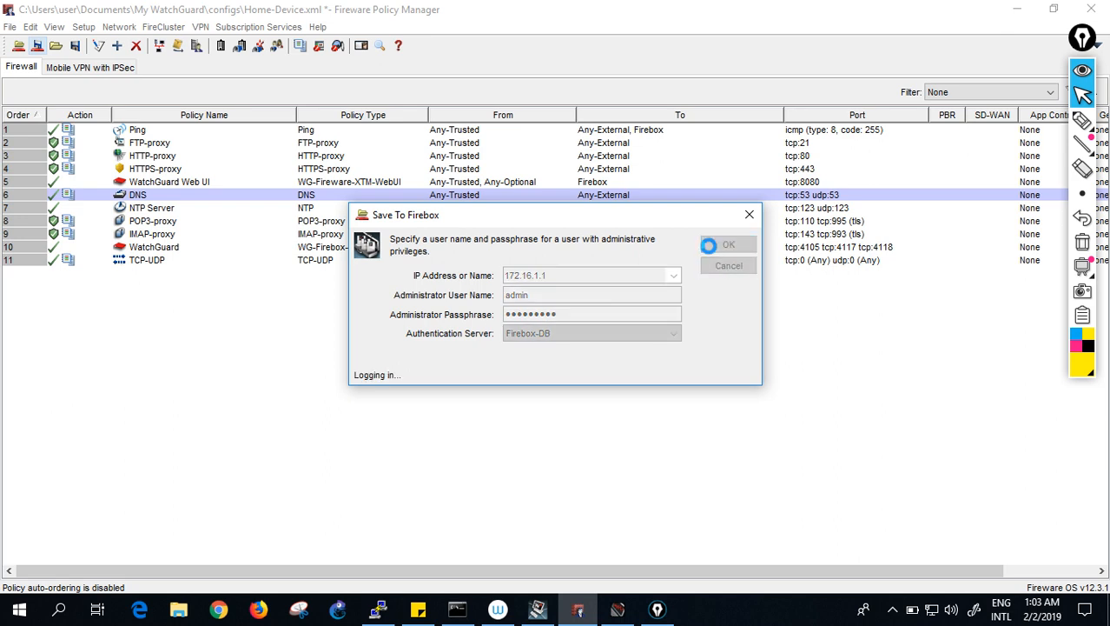
pyautogui.click(729, 431)
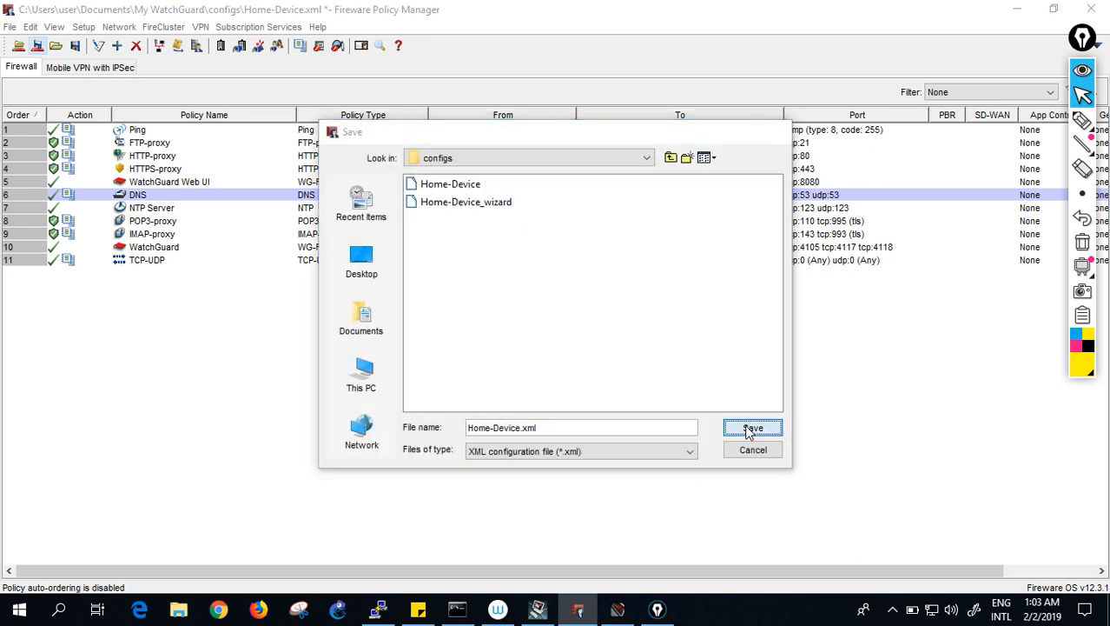
pyautogui.click(522, 323)
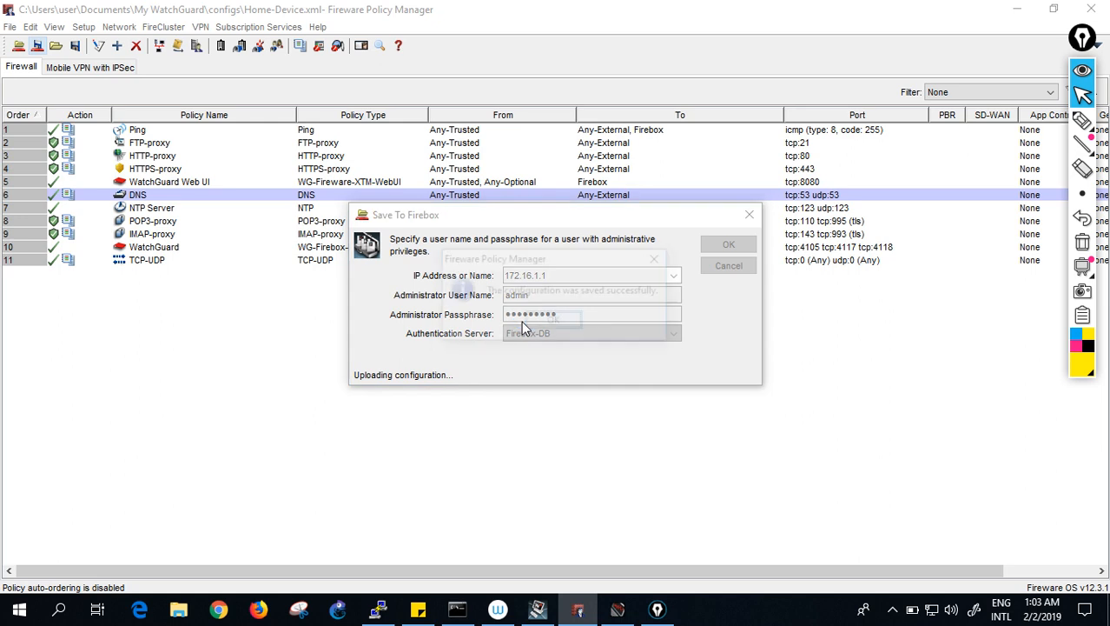
pyautogui.click(555, 322)
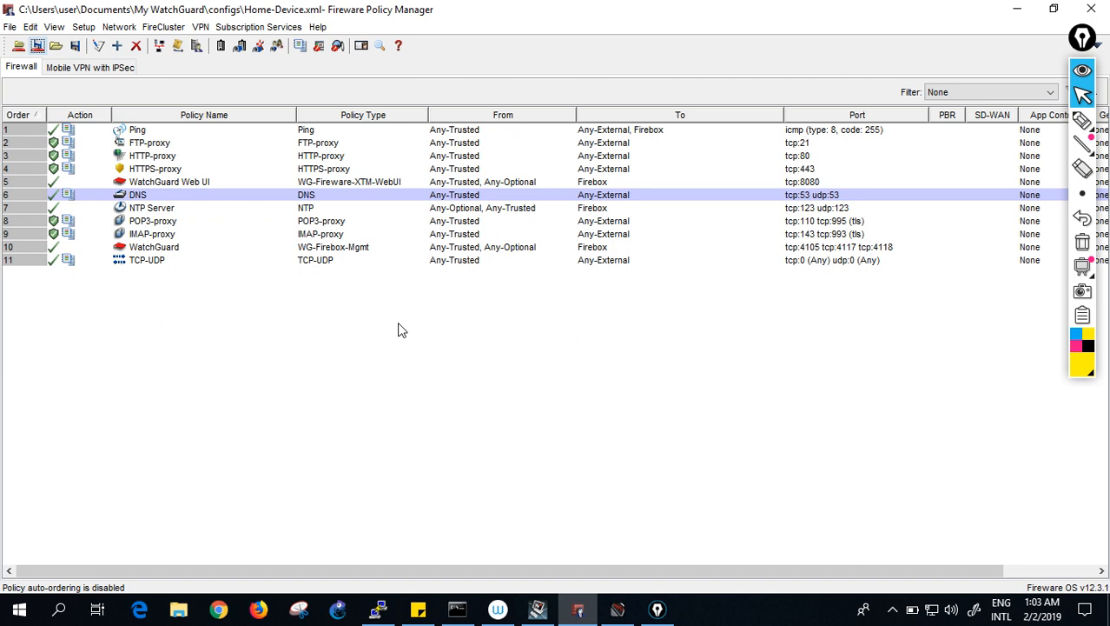
pyautogui.click(387, 607)
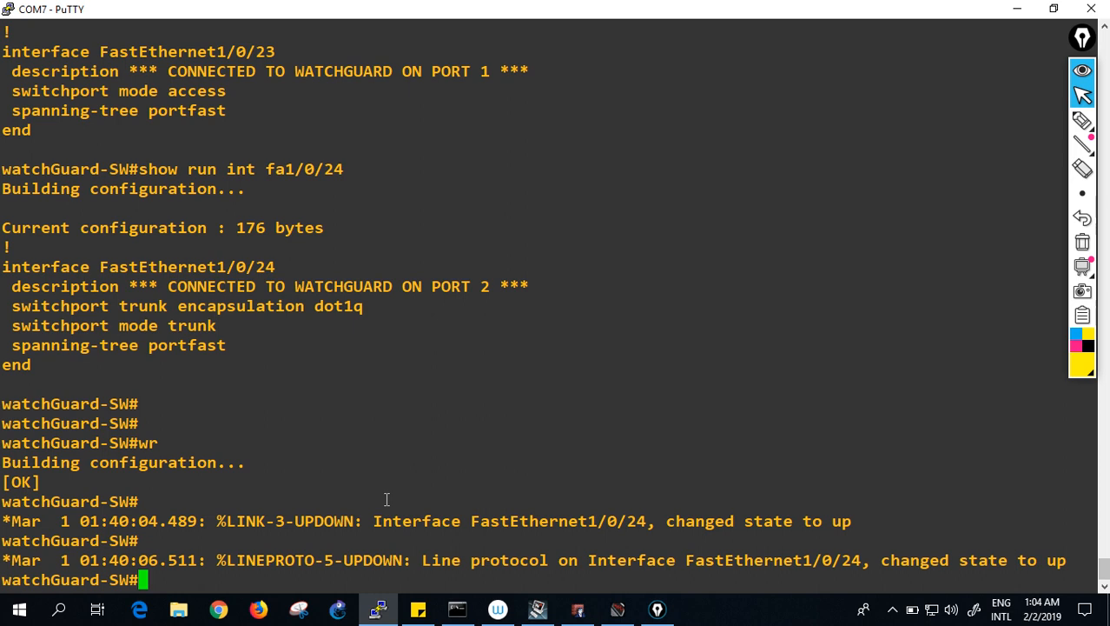
pyautogui.hotkey('alt', 'Tab')
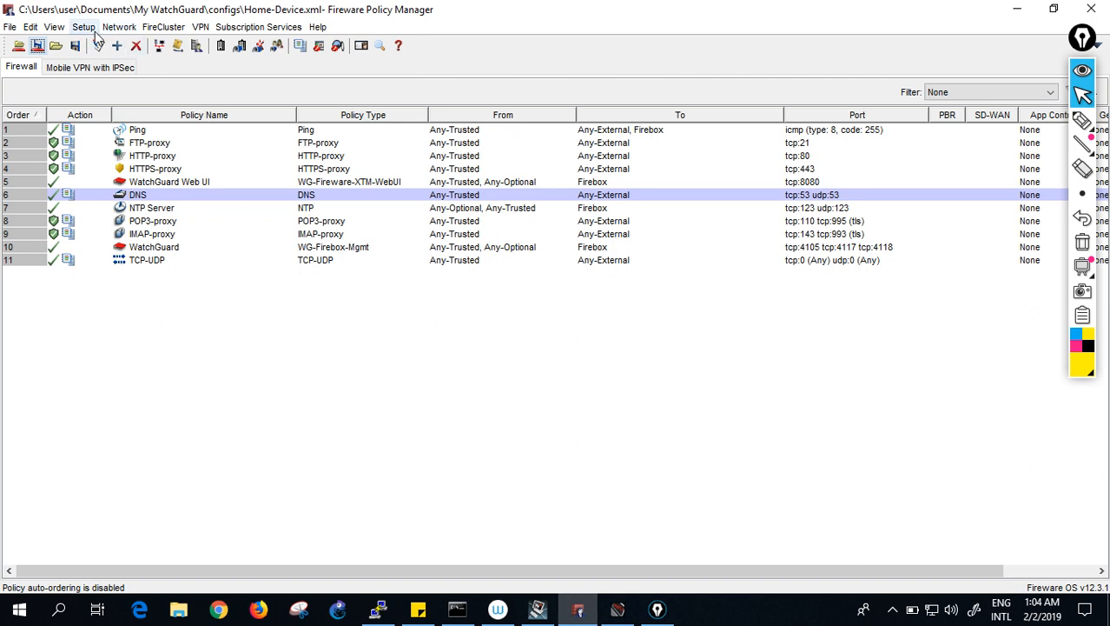
pyautogui.click(137, 28)
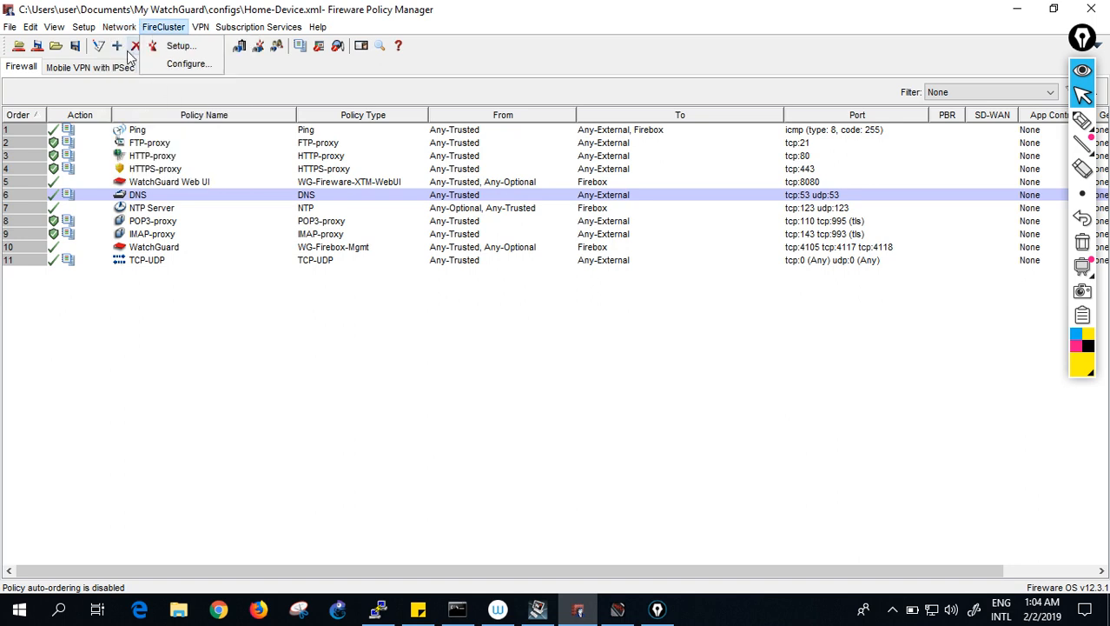
pyautogui.click(137, 82)
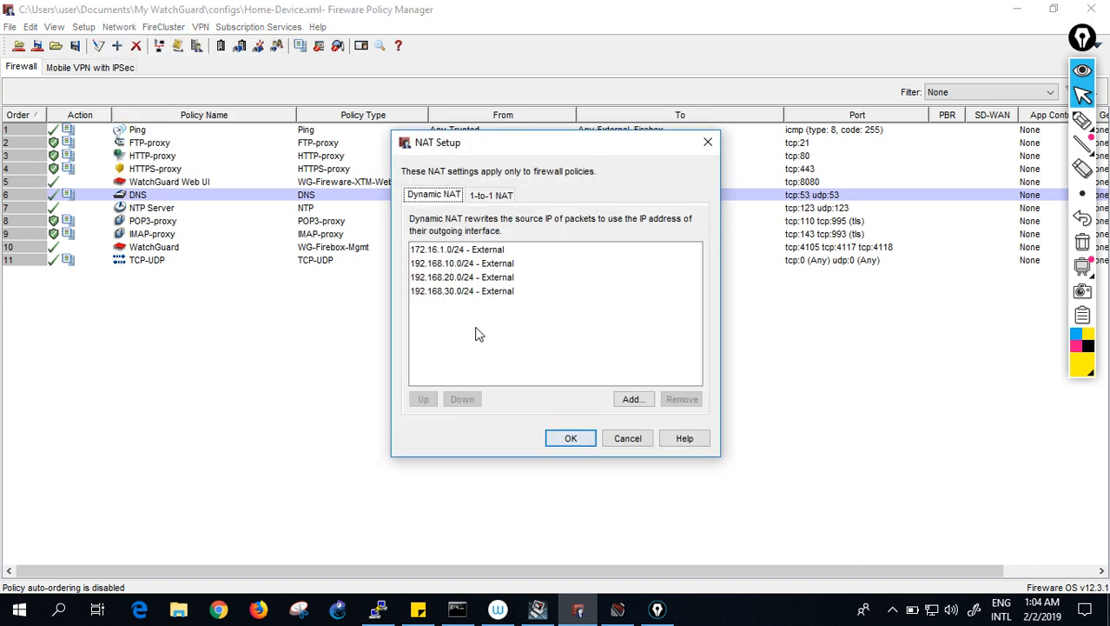
pyautogui.click(573, 439)
pyautogui.click(119, 26)
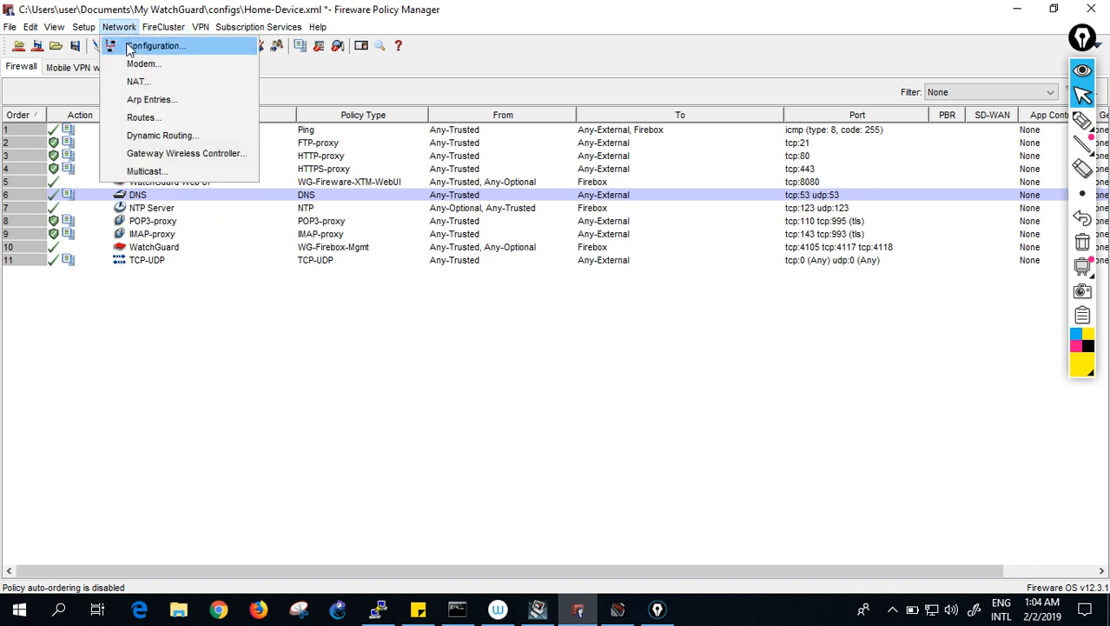
# - Check interface 2 (Optional-1) settings, then show the VLAN list with VLAN10, VLAN20 and VLAN30
pyautogui.click(184, 50)
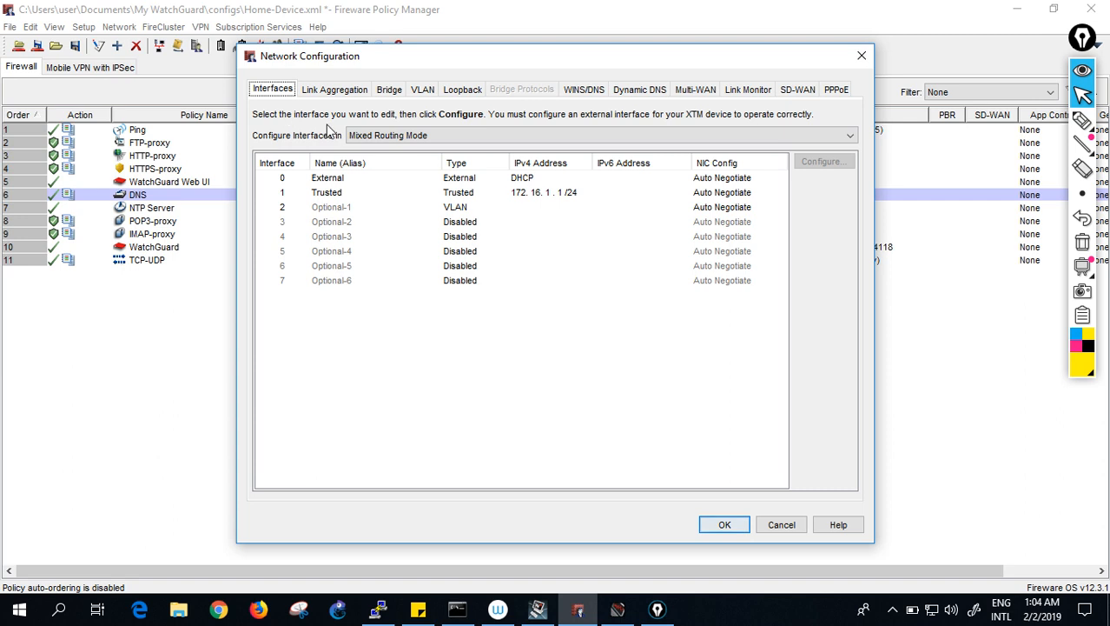
pyautogui.click(284, 209)
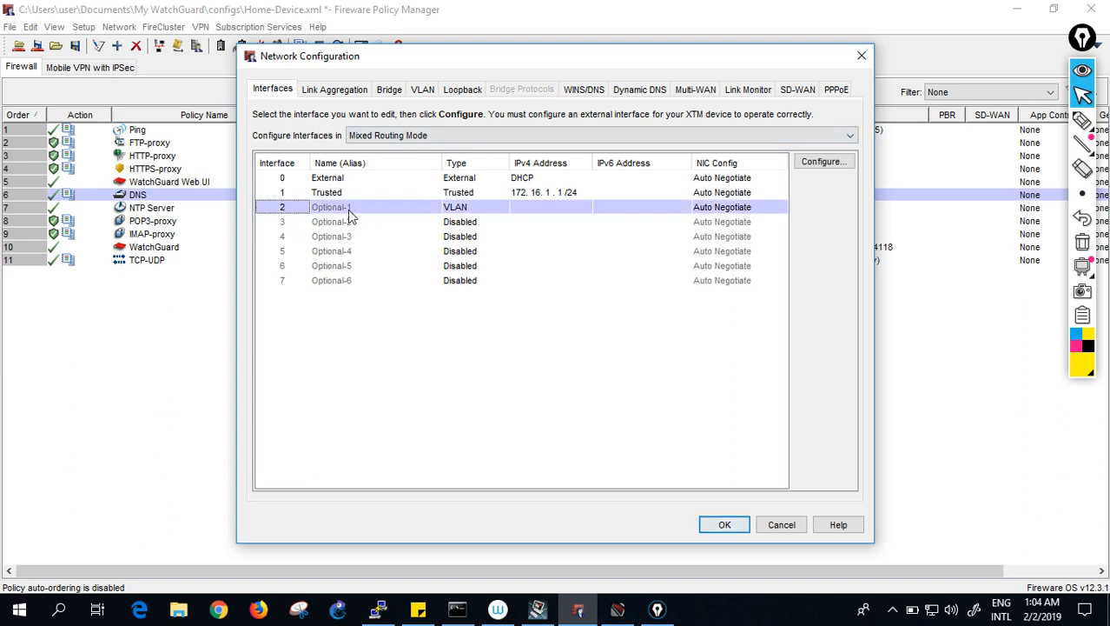
pyautogui.click(822, 162)
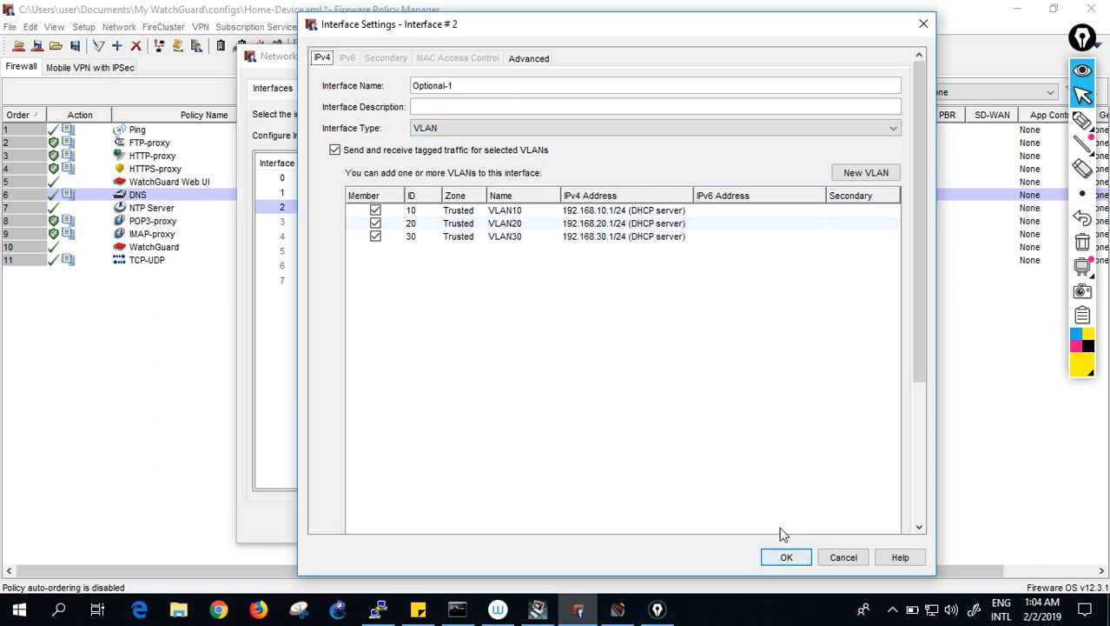
pyautogui.click(784, 556)
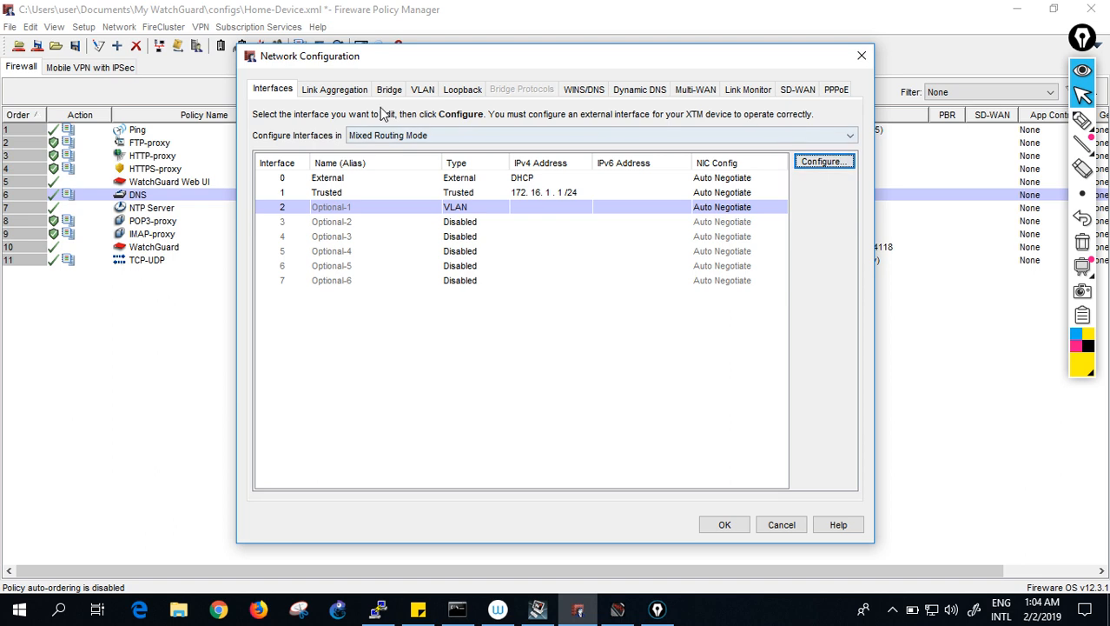
pyautogui.click(423, 90)
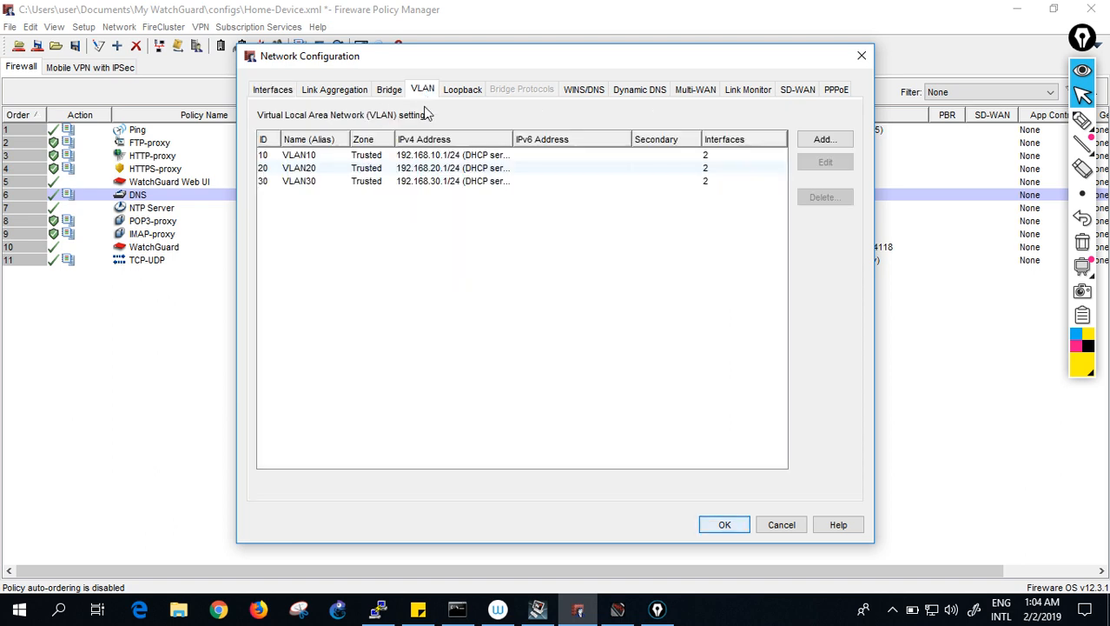
# - Edit VLAN10, keep it in the Trusted zone, and set its DHCP domain name to test.local
pyautogui.doubleClick(410, 157)
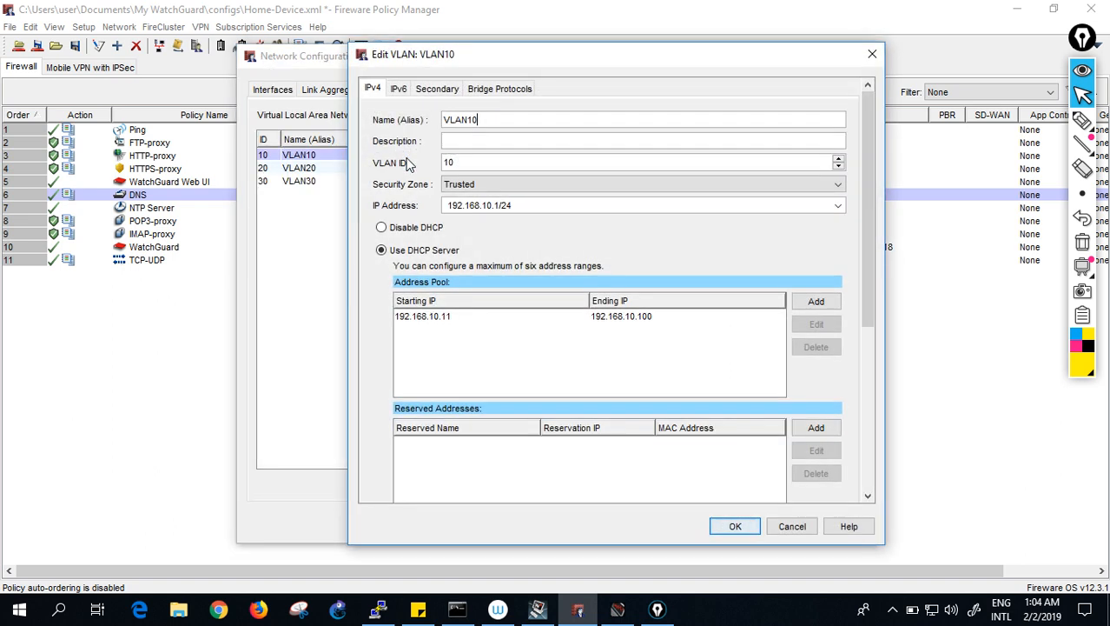
pyautogui.click(513, 186)
pyautogui.click(513, 190)
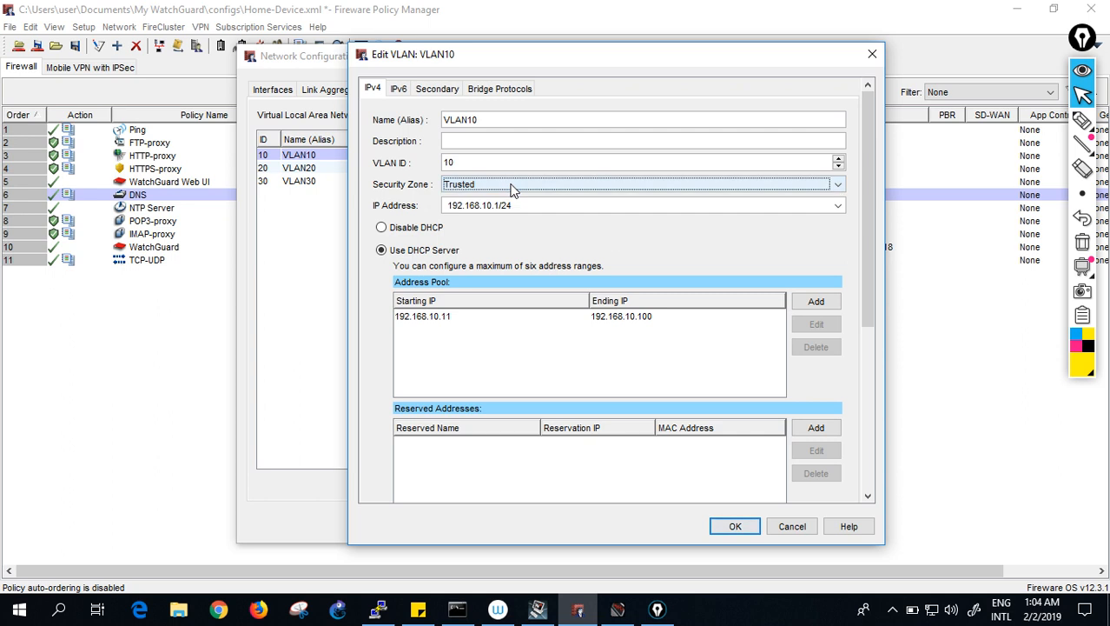
pyautogui.moveTo(872, 265); pyautogui.dragTo(886, 434)
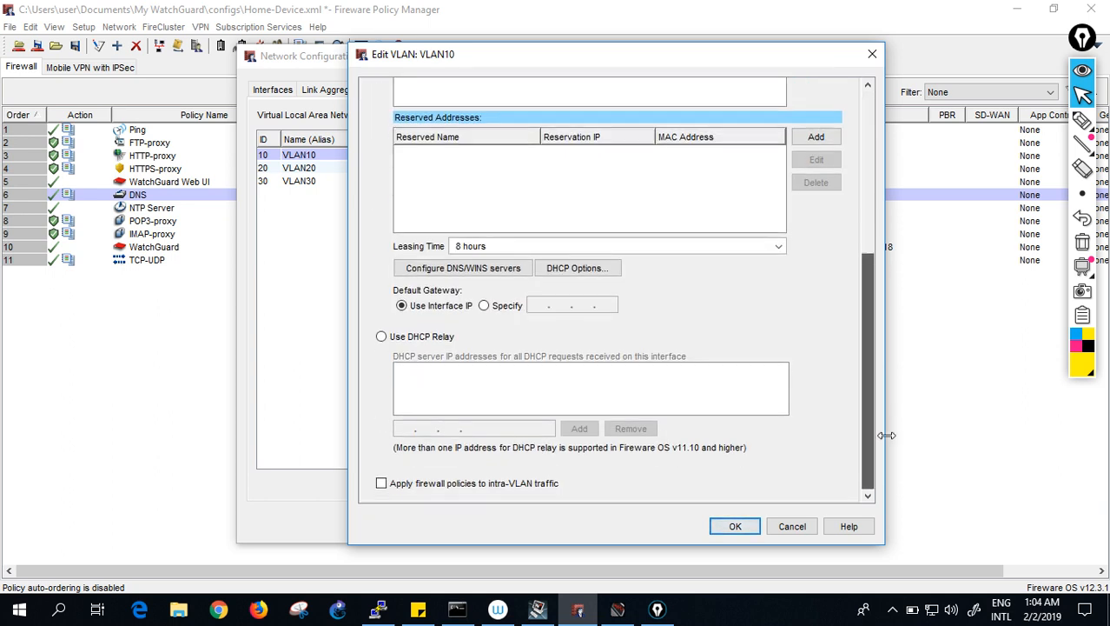
pyautogui.click(466, 273)
pyautogui.write('te')
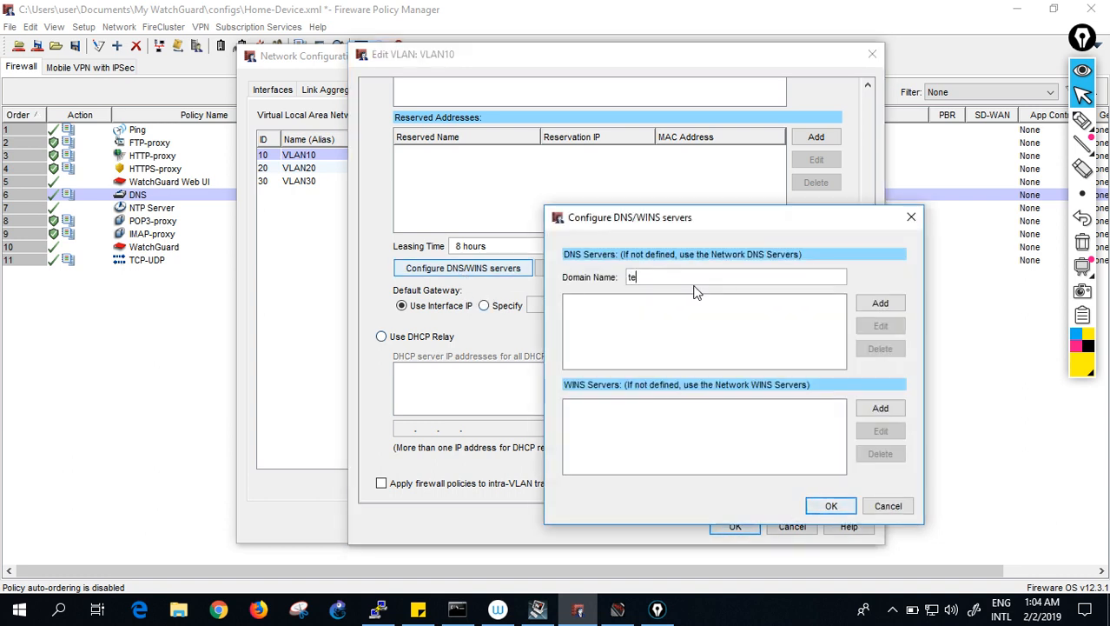
pyautogui.write('st.local')
# - Add DNS servers 213.42.20.20 and 195.229.241.222 and save VLAN10's DHCP settings
pyautogui.click(881, 303)
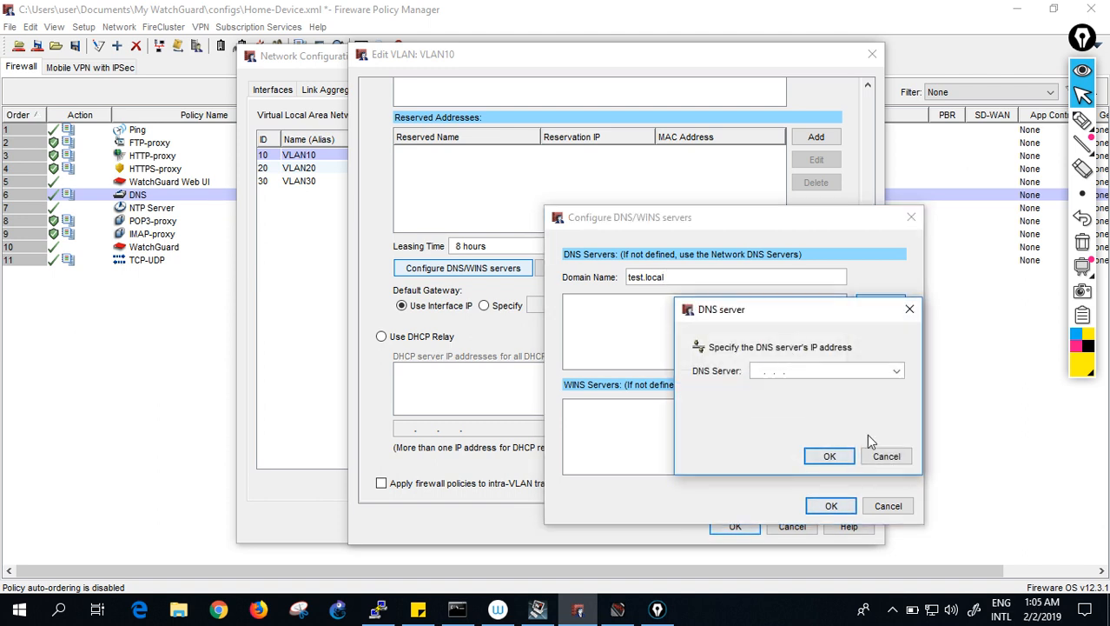
pyautogui.write('213')
pyautogui.press('Return')
pyautogui.click(830, 457)
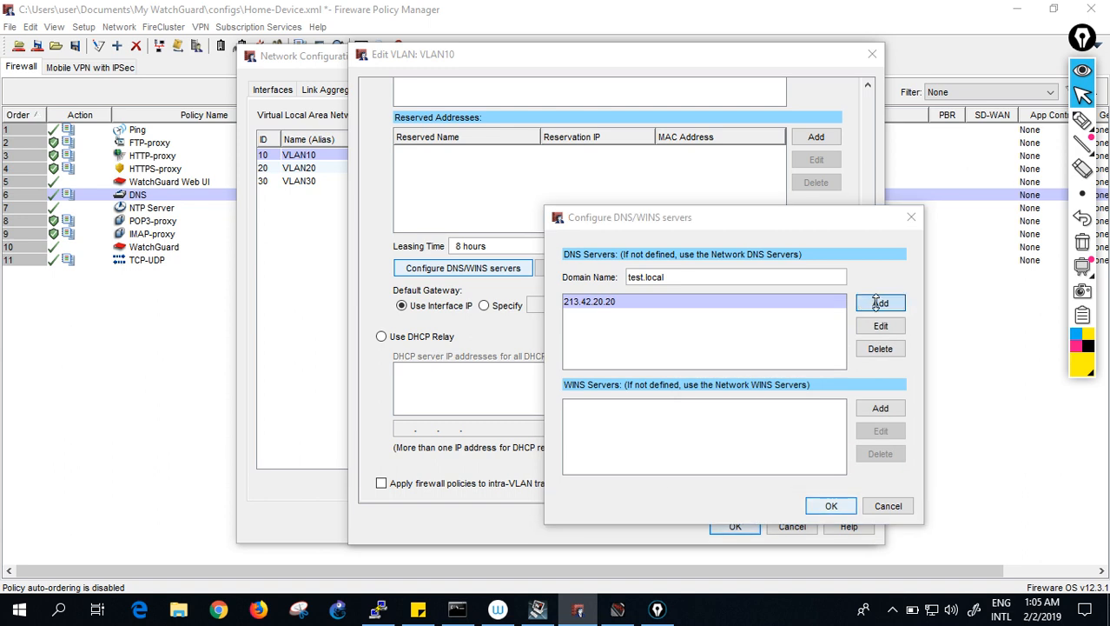
pyautogui.click(877, 302)
pyautogui.write('195.229.241.222')
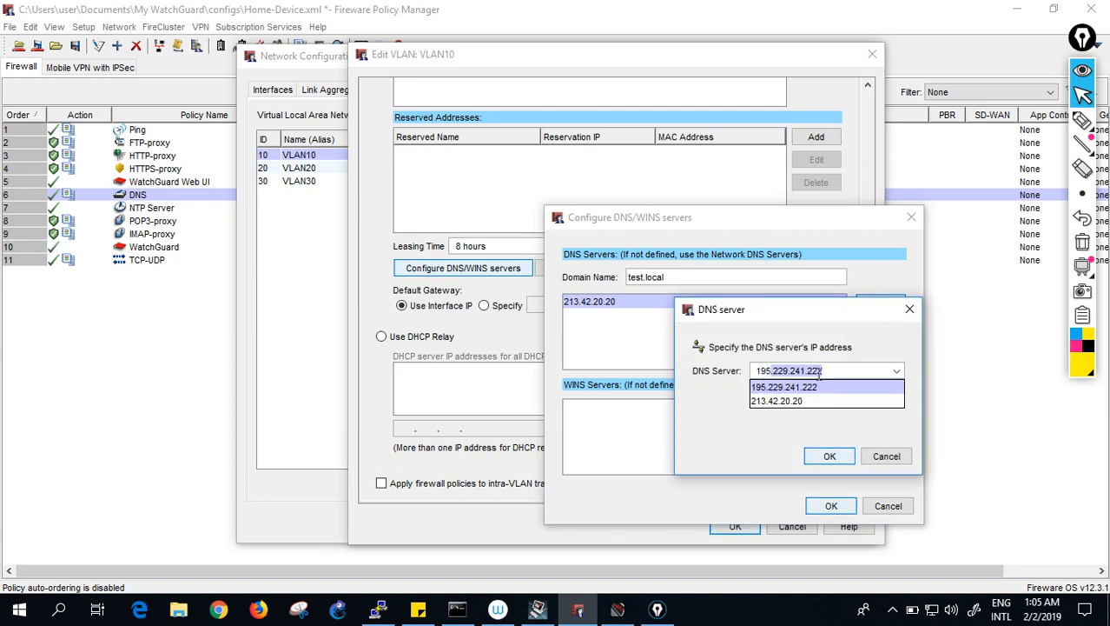
pyautogui.press('Return')
pyautogui.click(828, 455)
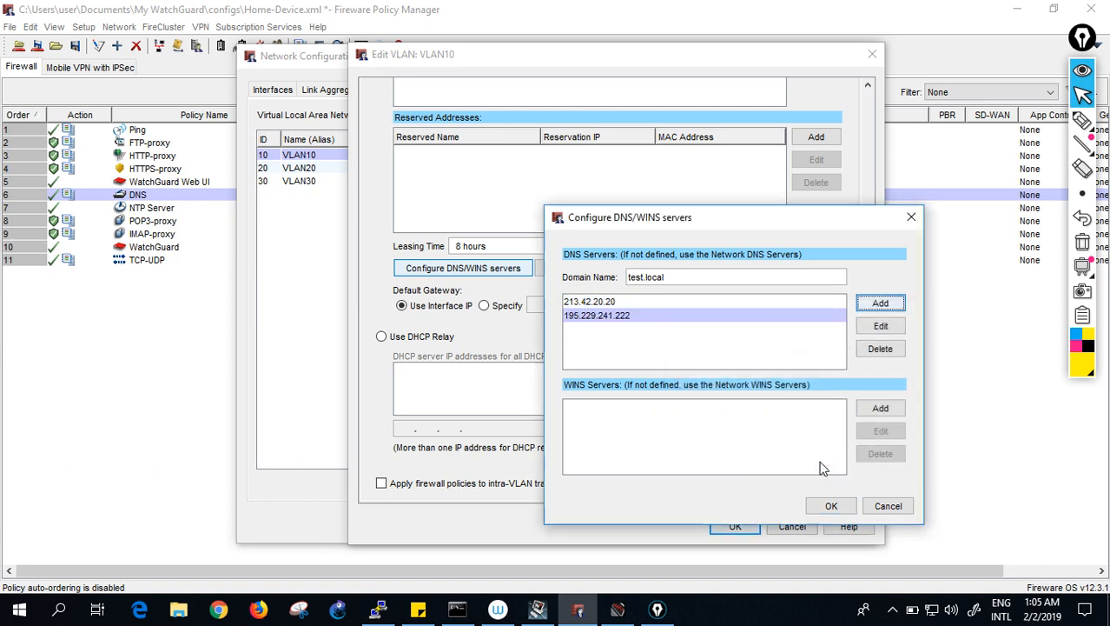
pyautogui.click(824, 510)
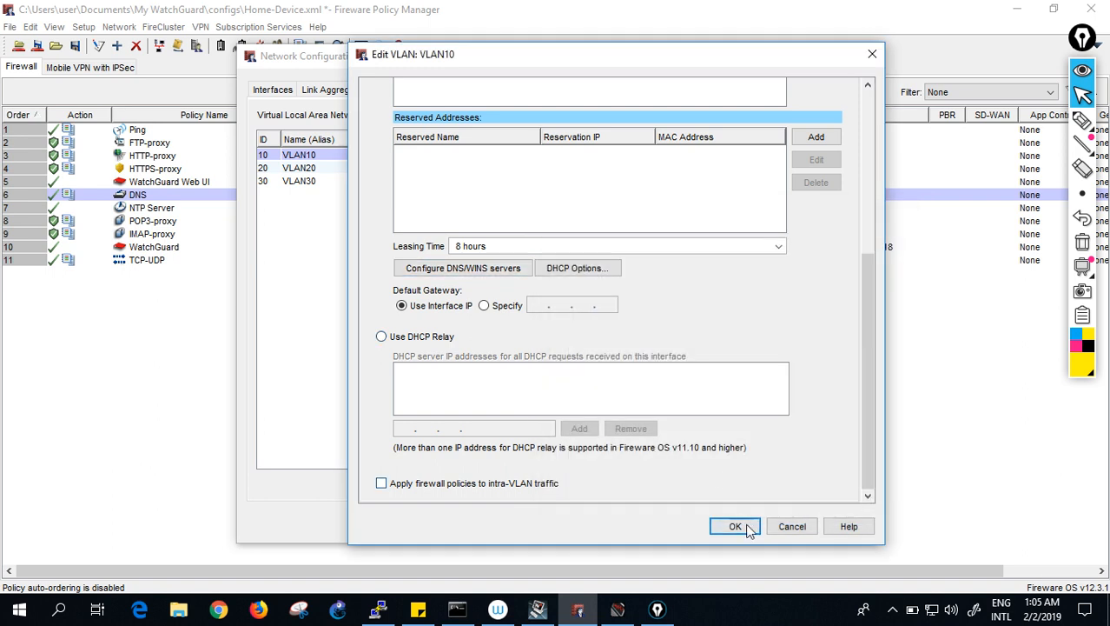
pyautogui.click(736, 526)
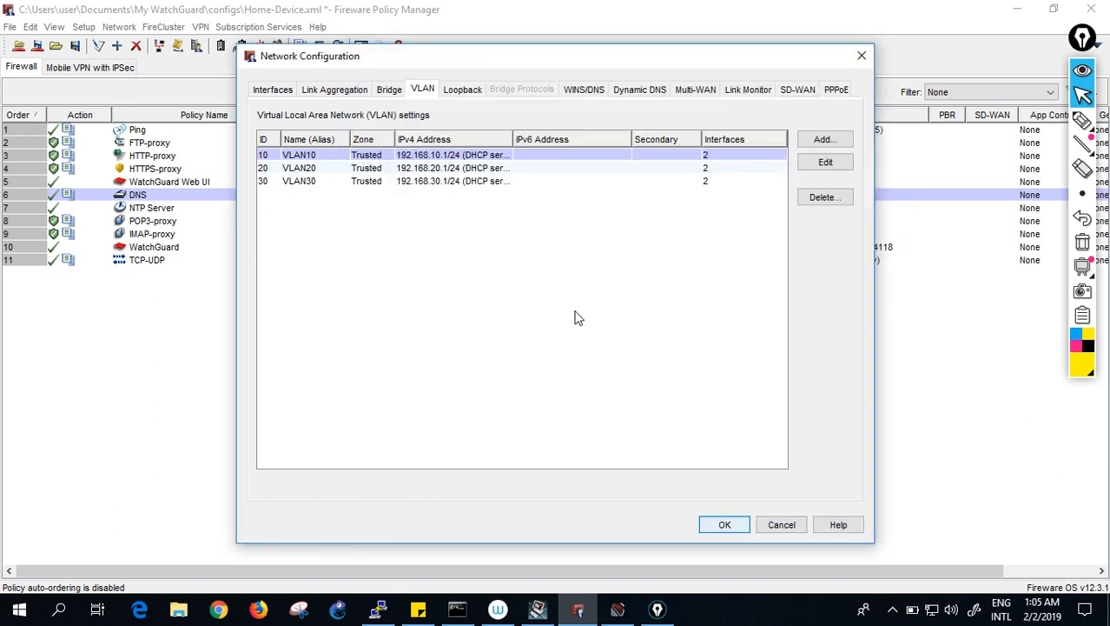
# - Edit VLAN20, set its DHCP domain to test.local, and add DNS server 195.229.241.222
pyautogui.click(536, 171)
pyautogui.doubleClick(536, 170)
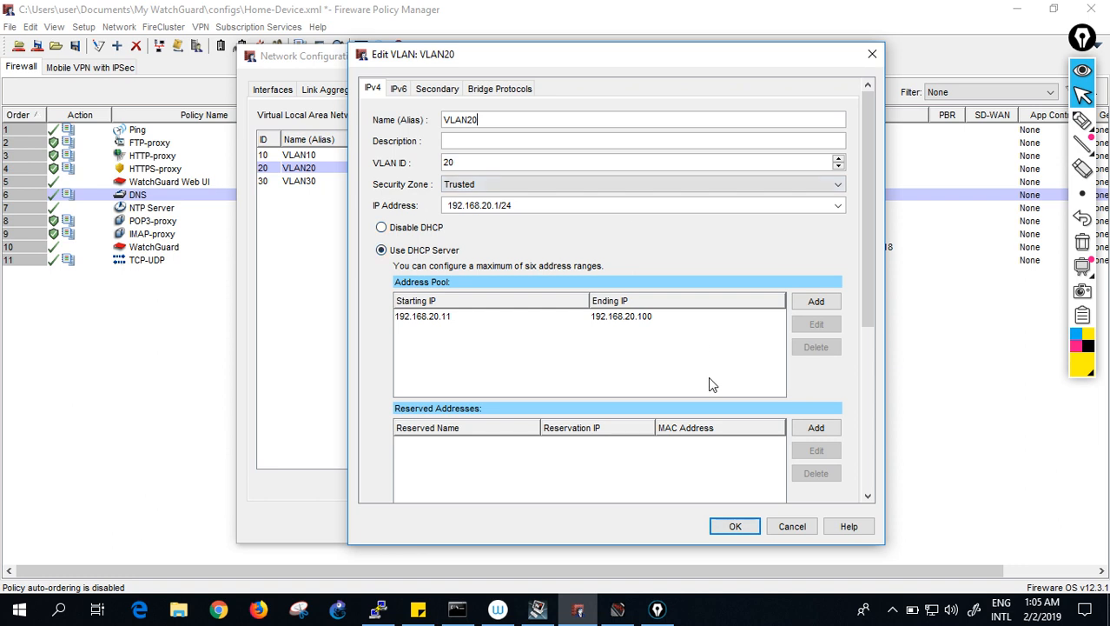
pyautogui.moveTo(866, 319); pyautogui.dragTo(881, 483)
pyautogui.click(504, 269)
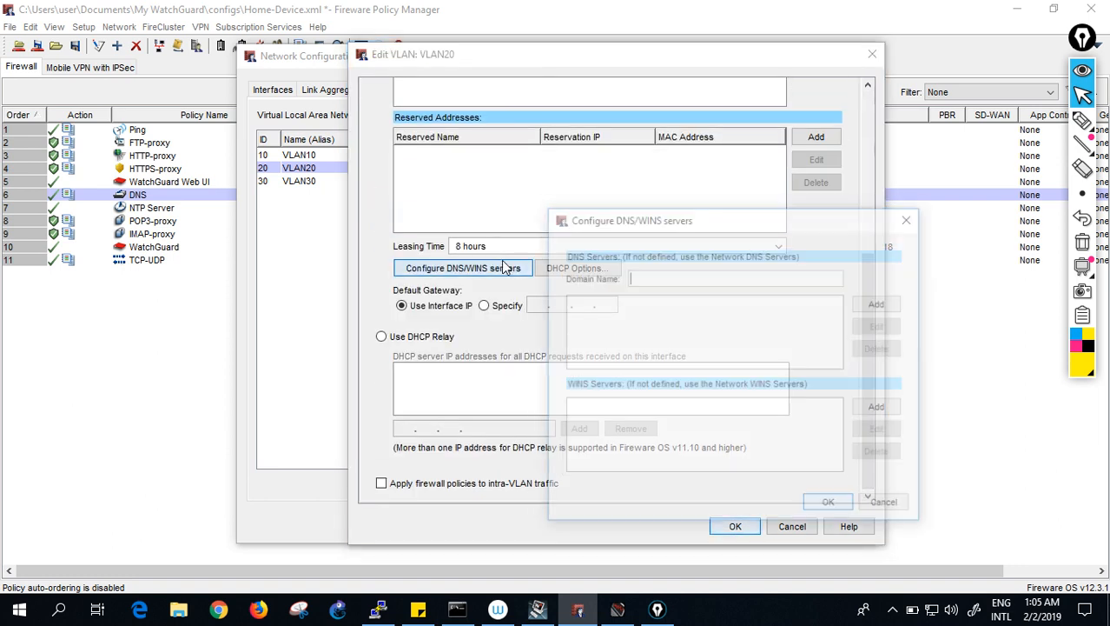
pyautogui.write('test.local')
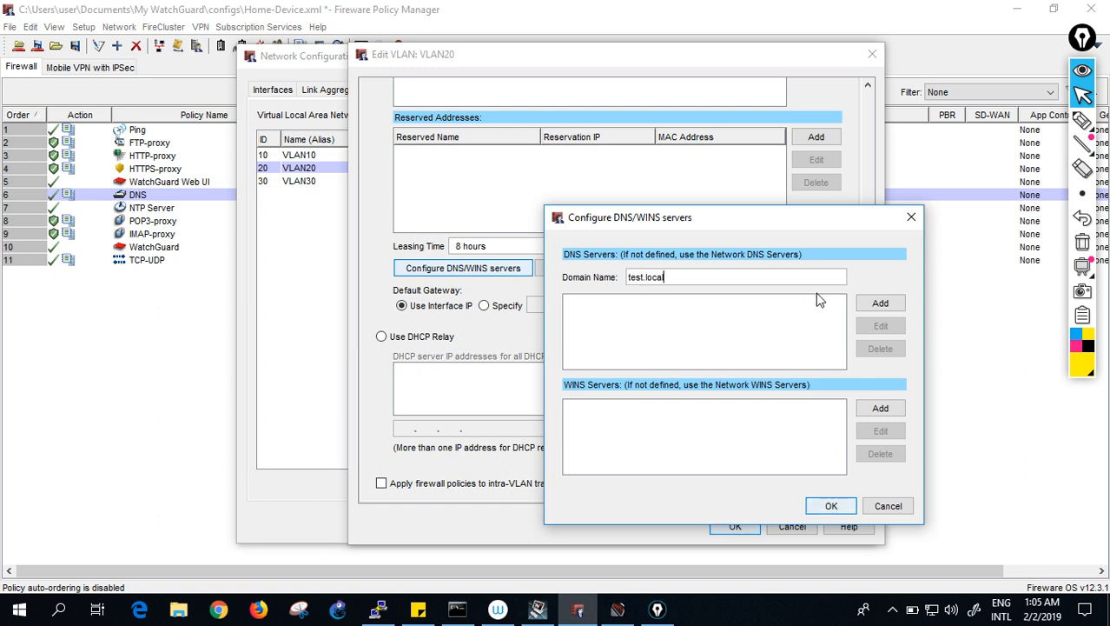
pyautogui.click(894, 301)
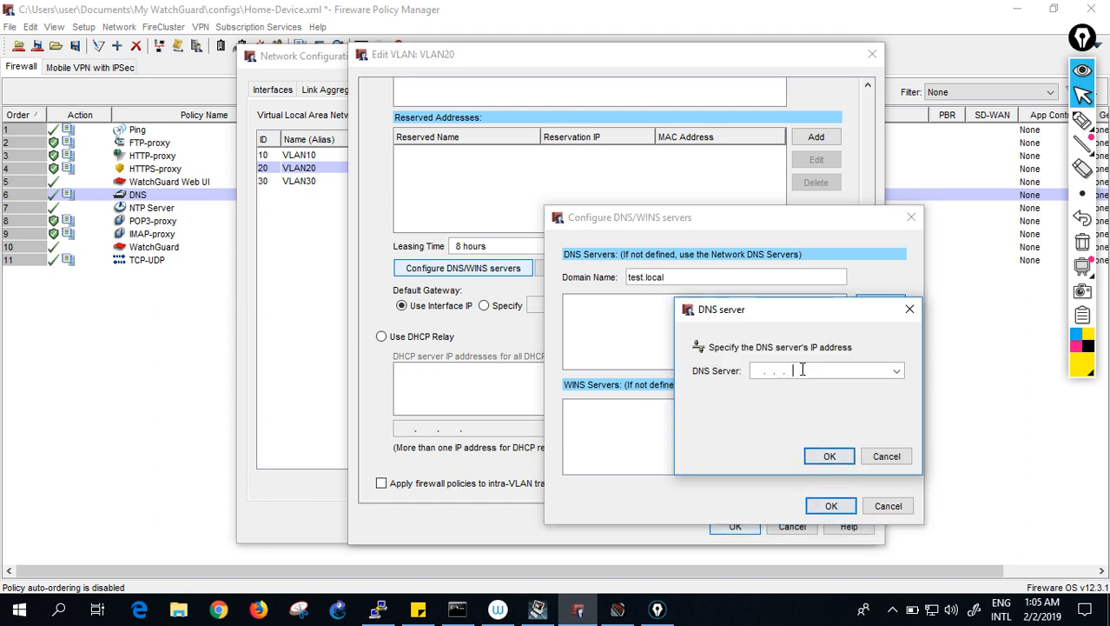
pyautogui.write('213.42.20.20')
pyautogui.click(810, 389)
pyautogui.click(829, 455)
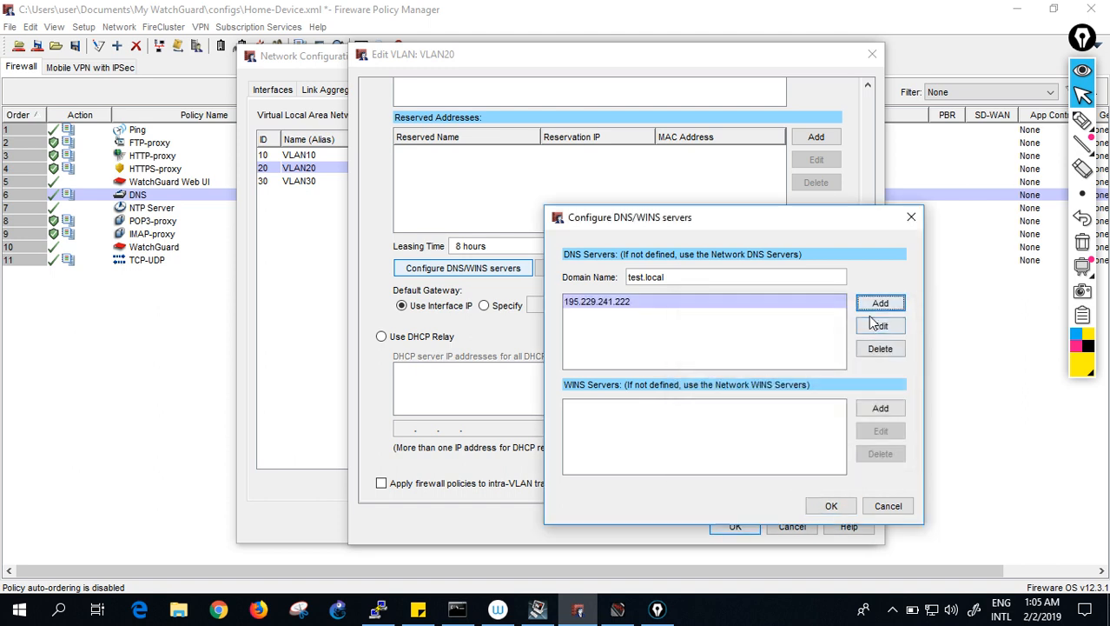
# - Add 213.42.20.20 as the second DNS server and save VLAN20's settings
pyautogui.click(880, 302)
pyautogui.write('195.229.241.222')
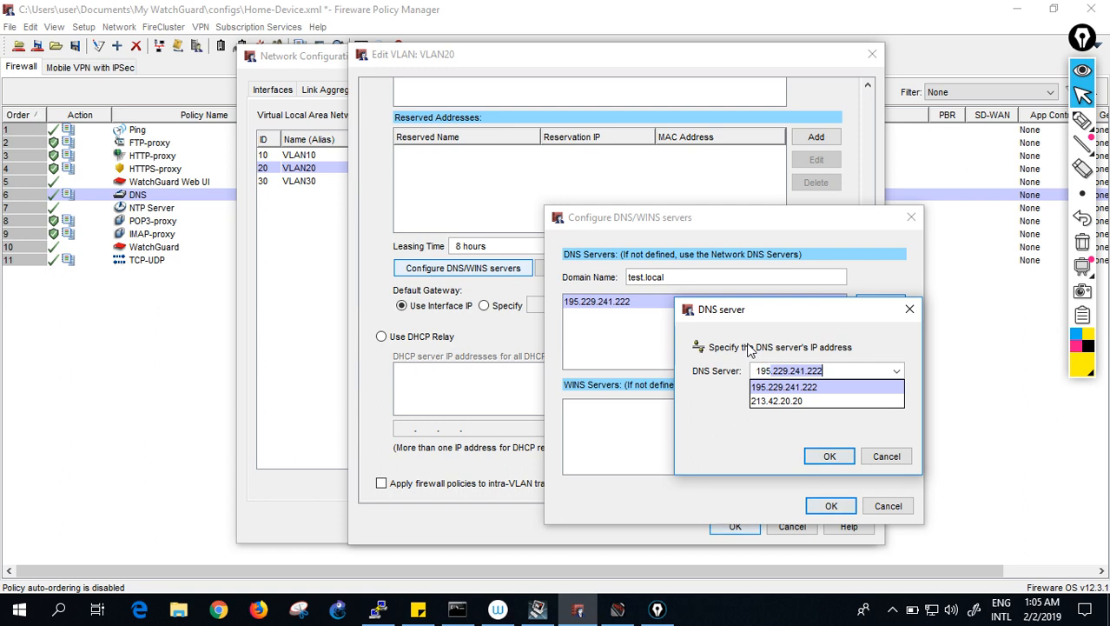
pyautogui.click(815, 389)
pyautogui.click(827, 457)
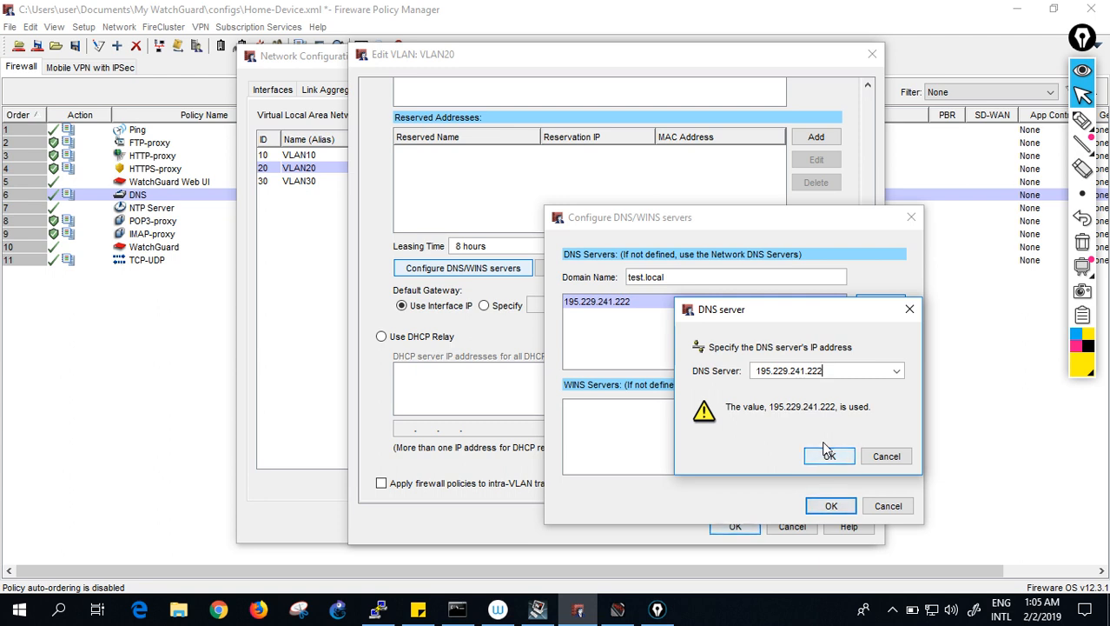
pyautogui.press('BackSpace')
pyautogui.press('BackSpace')
pyautogui.press('BackSpace')
pyautogui.press('BackSpace')
pyautogui.press('BackSpace')
pyautogui.press('BackSpace')
pyautogui.press('BackSpace')
pyautogui.press('BackSpace')
pyautogui.press('BackSpace')
pyautogui.press('BackSpace')
pyautogui.press('BackSpace')
pyautogui.press('BackSpace')
pyautogui.press('BackSpace')
pyautogui.press('BackSpace')
pyautogui.press('BackSpace')
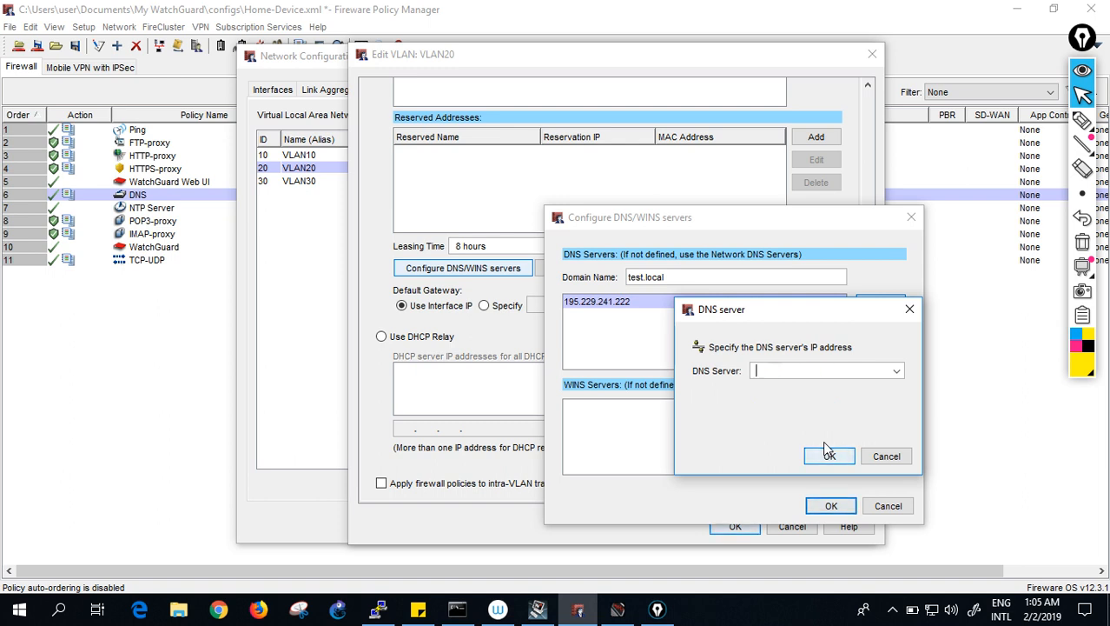
pyautogui.write('213.42.20.20')
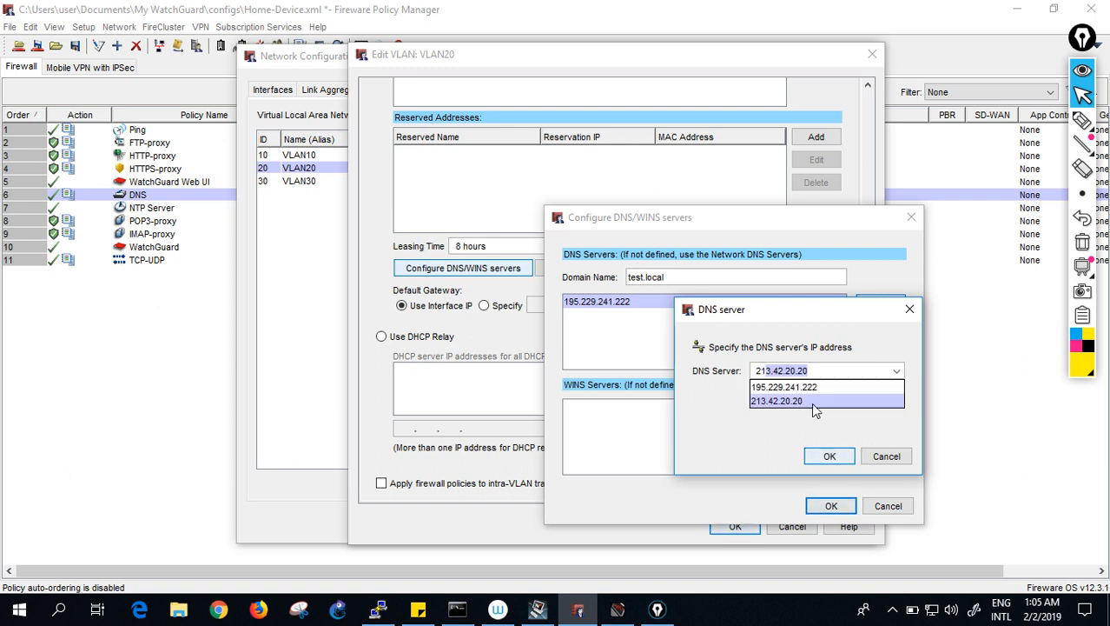
pyautogui.click(811, 402)
pyautogui.click(830, 457)
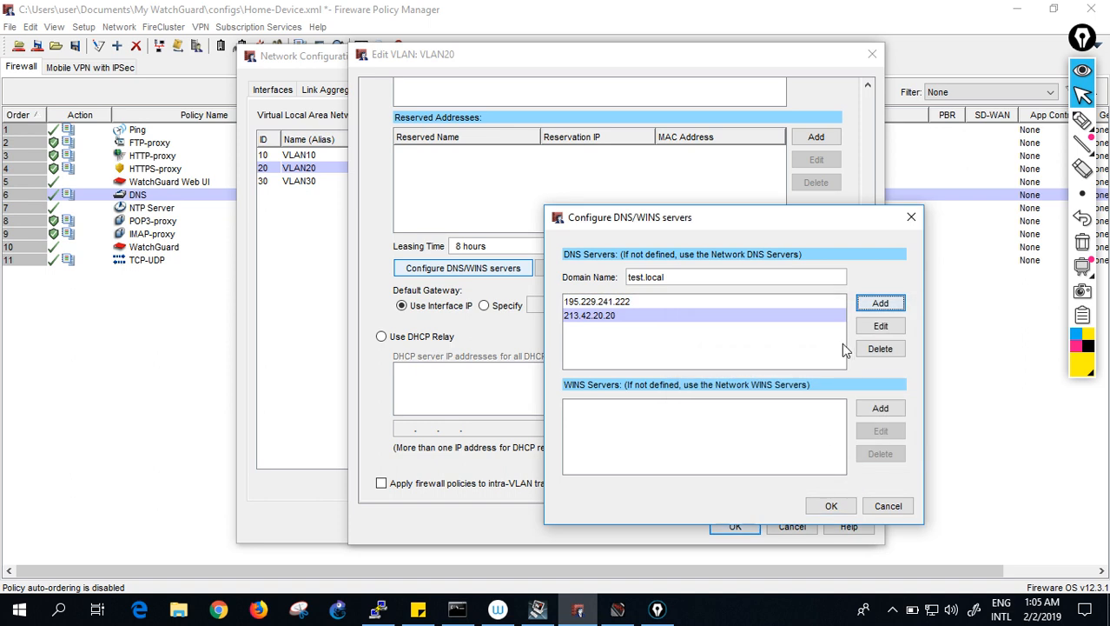
pyautogui.click(832, 505)
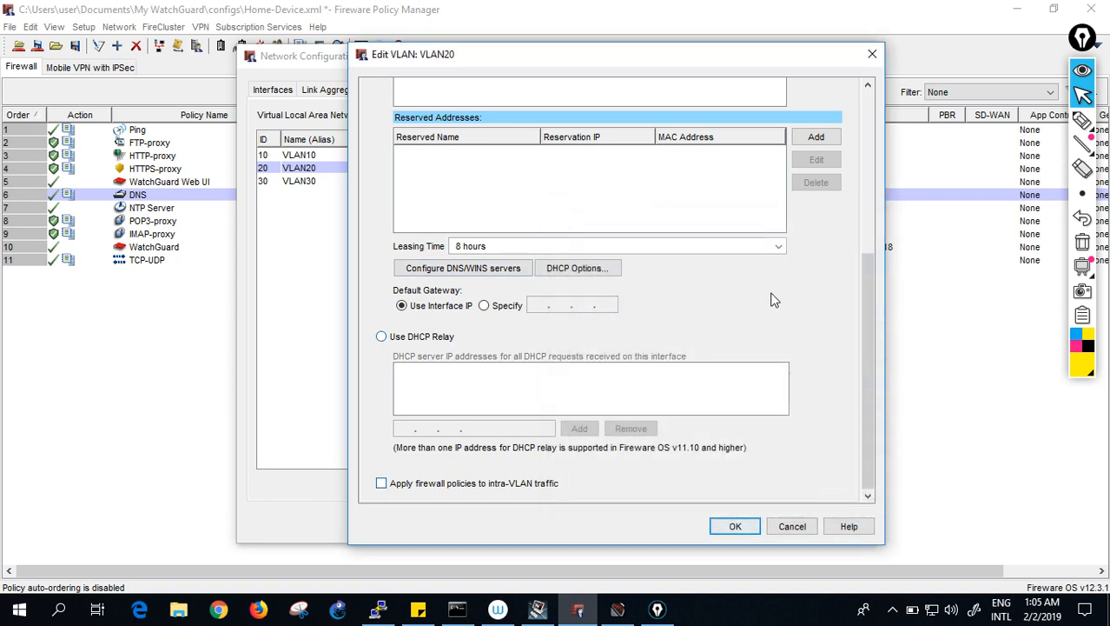
pyautogui.click(734, 532)
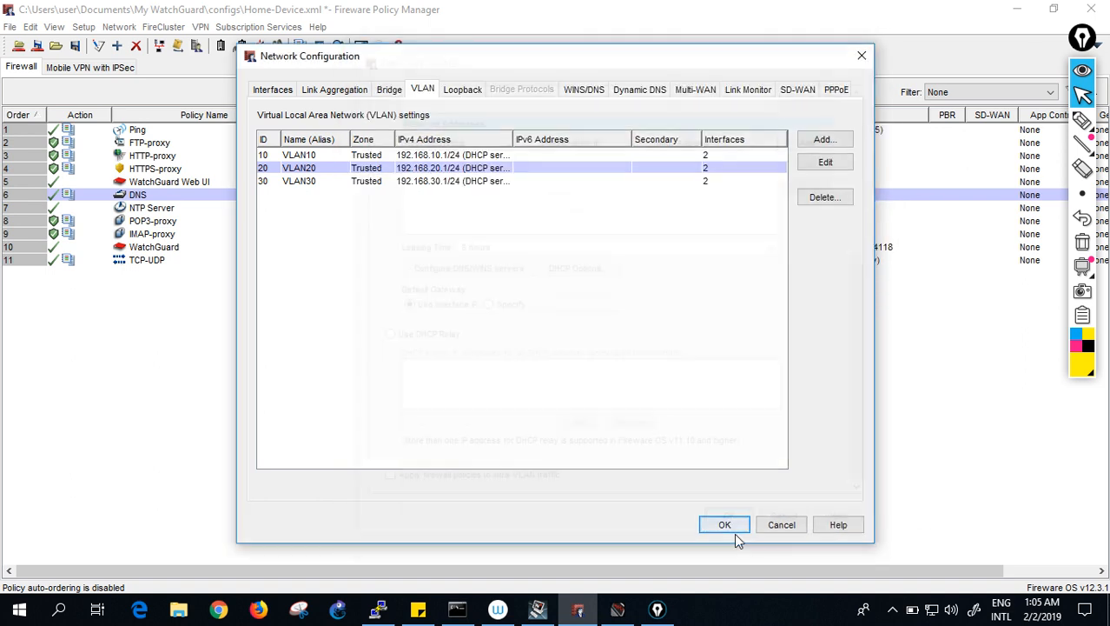
# - Edit VLAN30, set its DHCP domain to test.local, and add DNS server 213.42.20.20
pyautogui.click(726, 182)
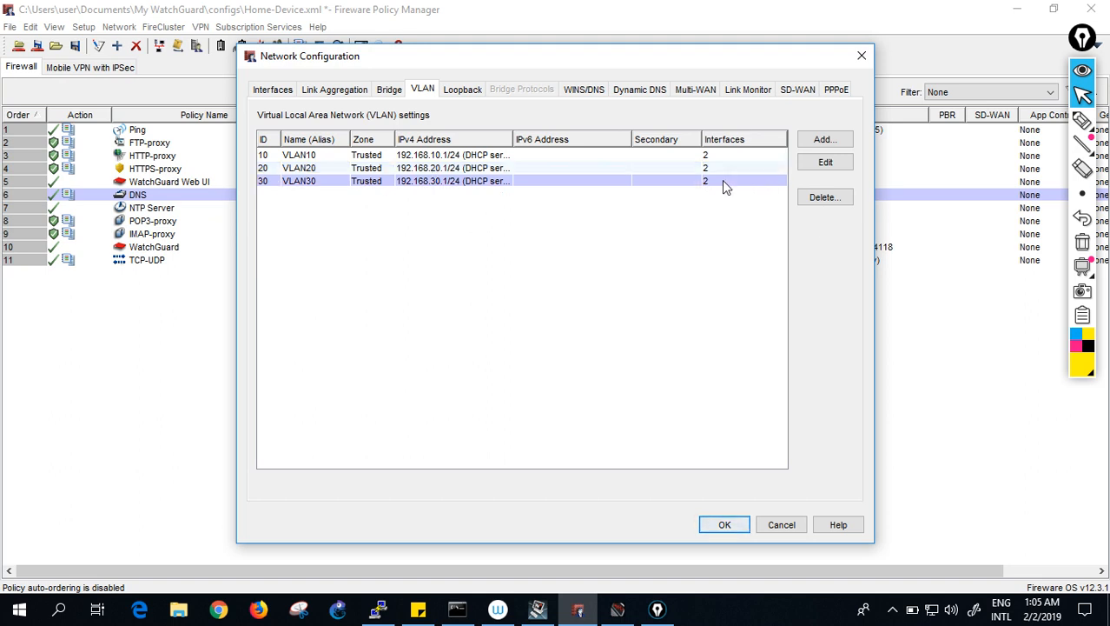
pyautogui.click(844, 162)
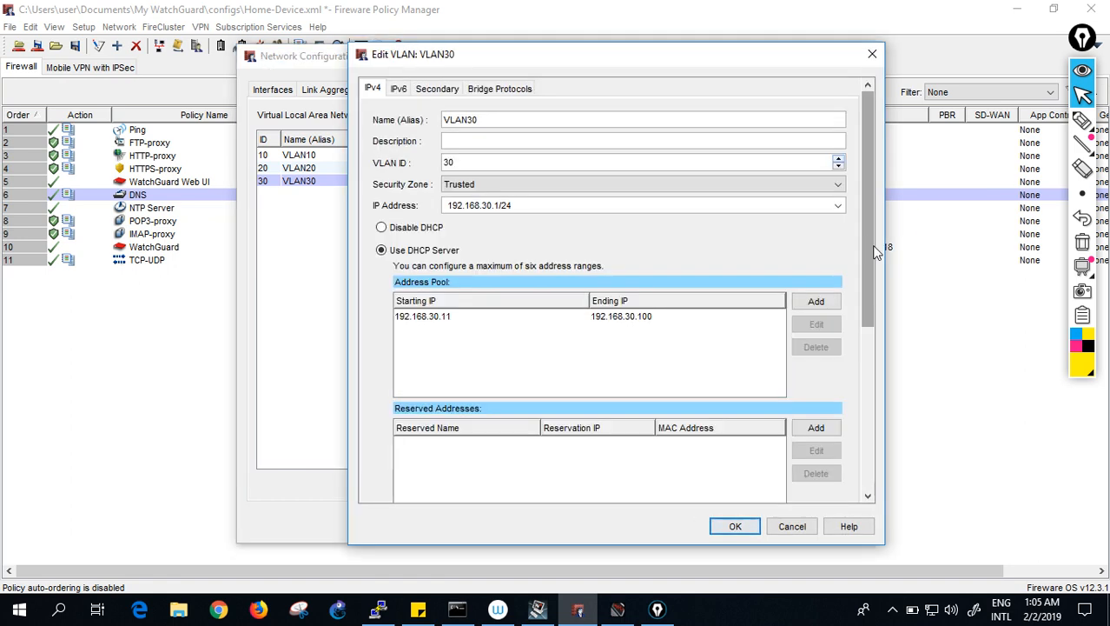
pyautogui.moveTo(864, 237); pyautogui.dragTo(880, 407)
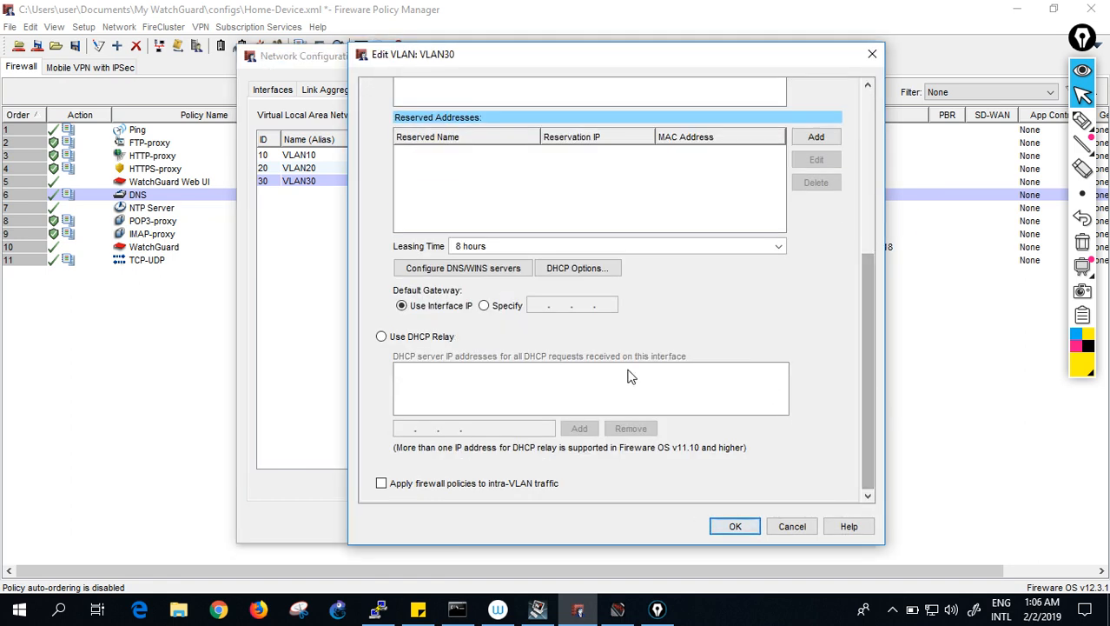
pyautogui.click(502, 271)
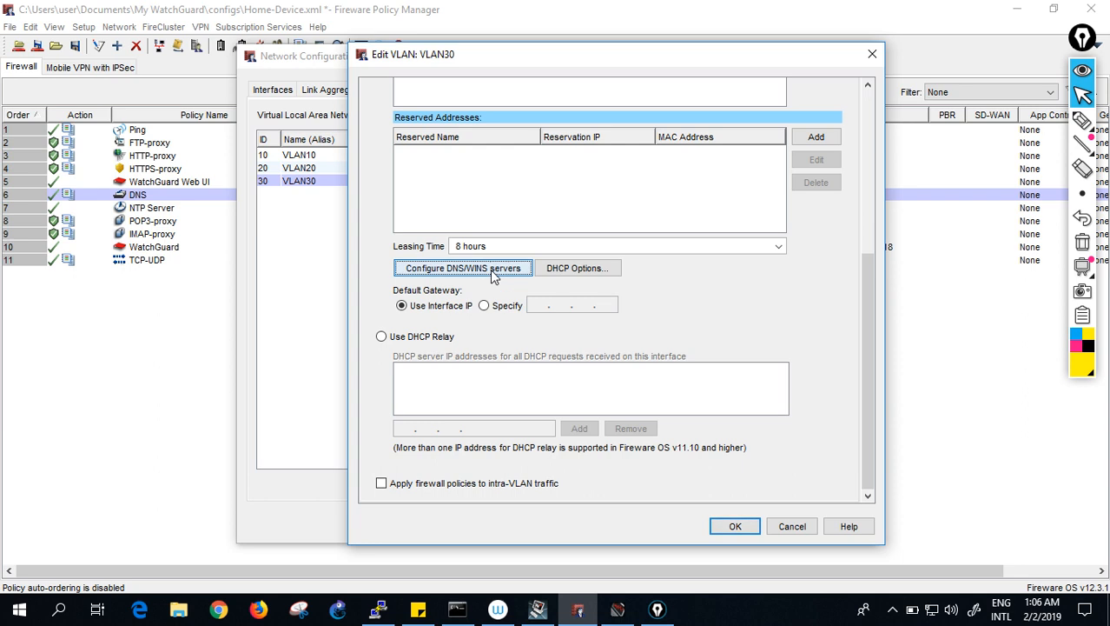
pyautogui.write('te')
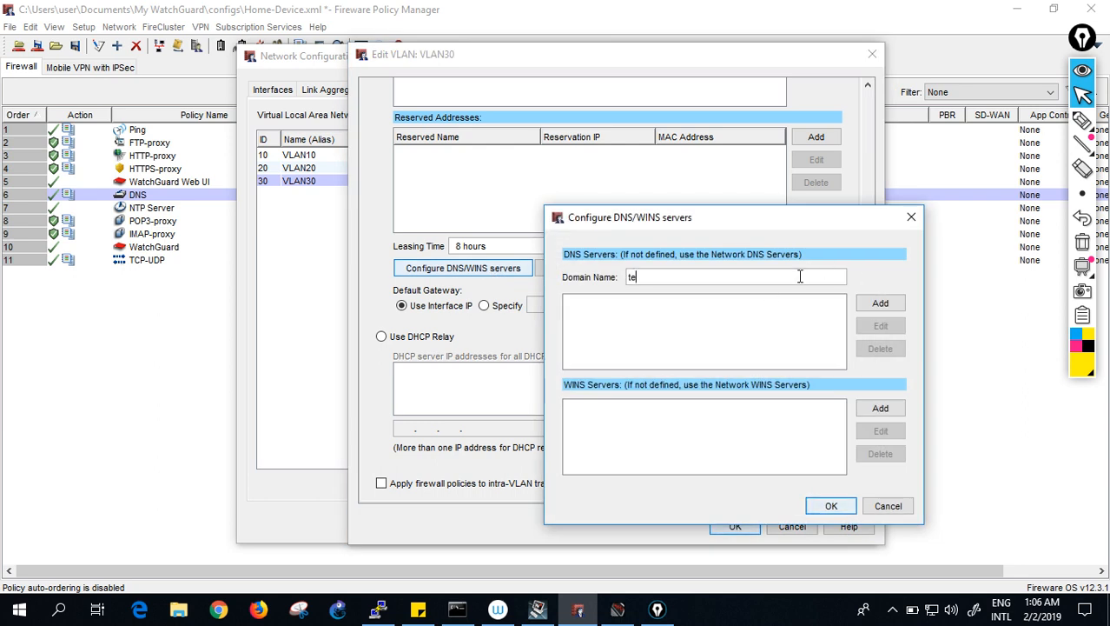
pyautogui.write('st.local')
pyautogui.click(880, 302)
pyautogui.write('213.42.20.20')
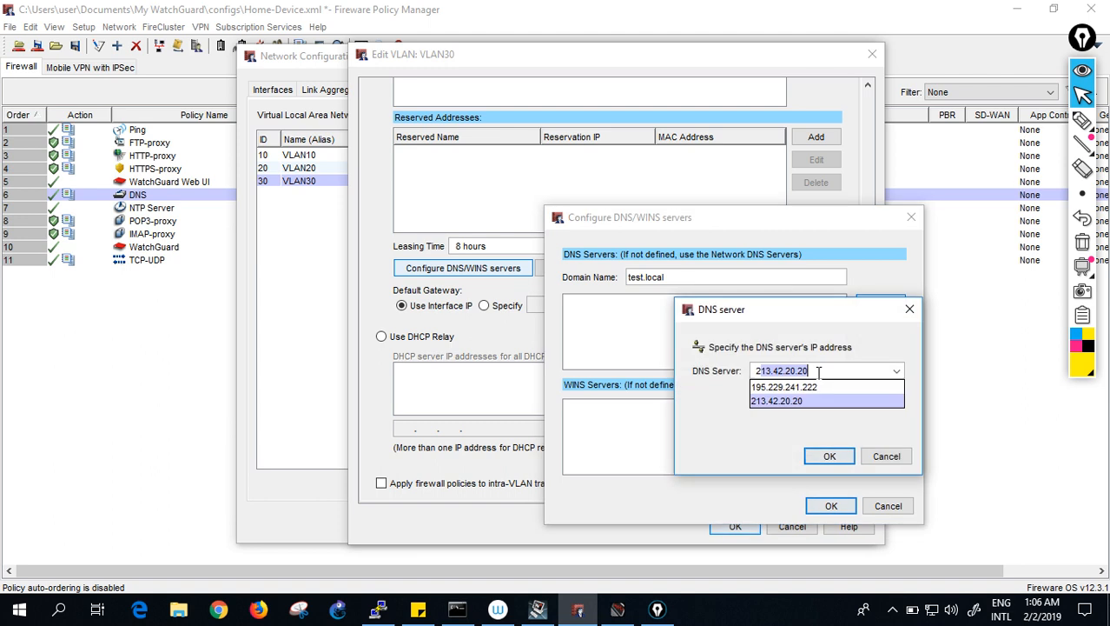
pyautogui.click(800, 400)
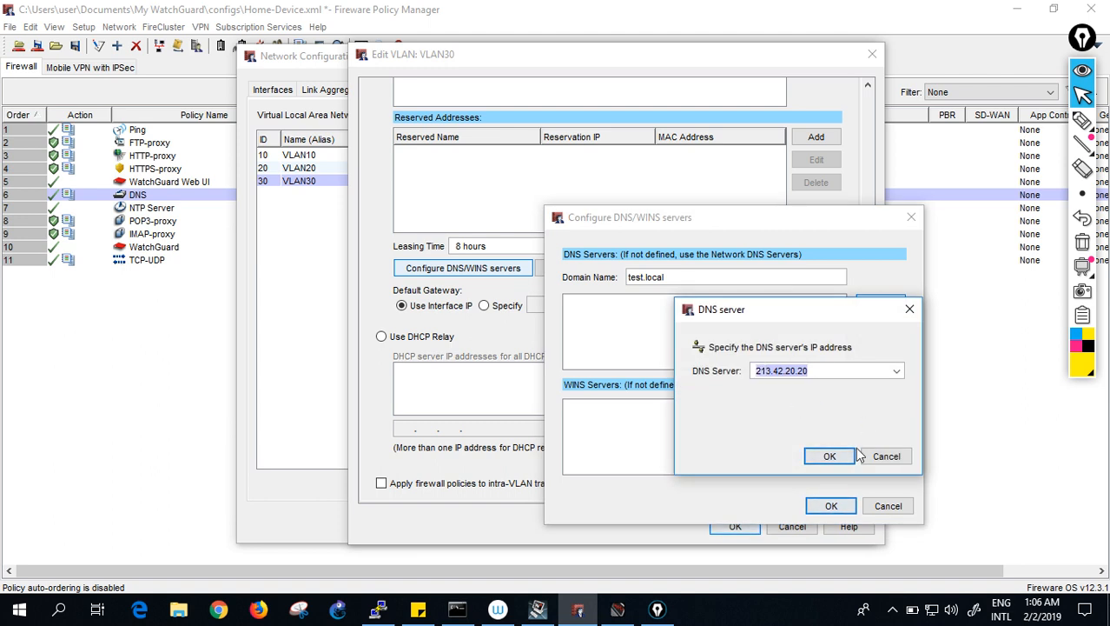
pyautogui.click(830, 456)
# - Add 195.229.241.222 as the second DNS server and save VLAN30's settings
pyautogui.click(879, 303)
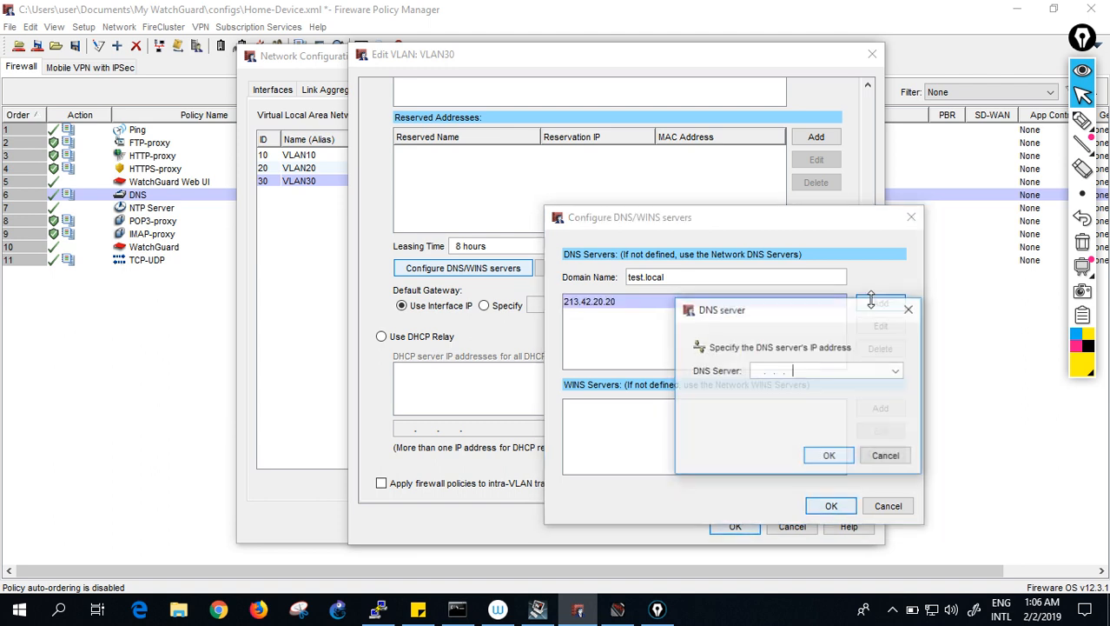
pyautogui.write('195.229.241.222')
pyautogui.click(805, 387)
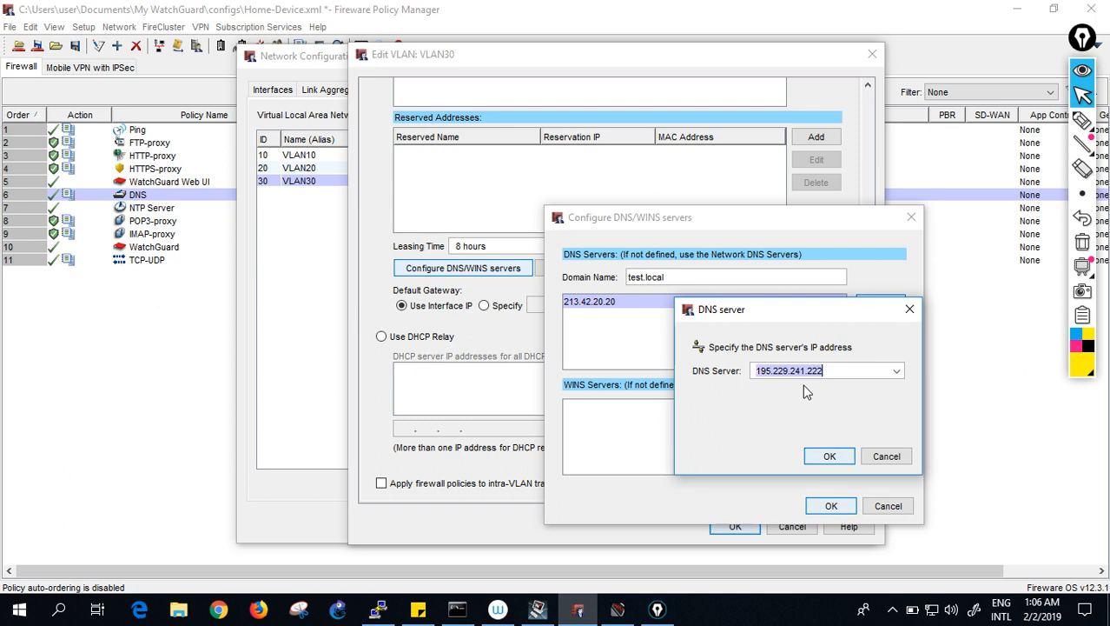
pyautogui.click(827, 455)
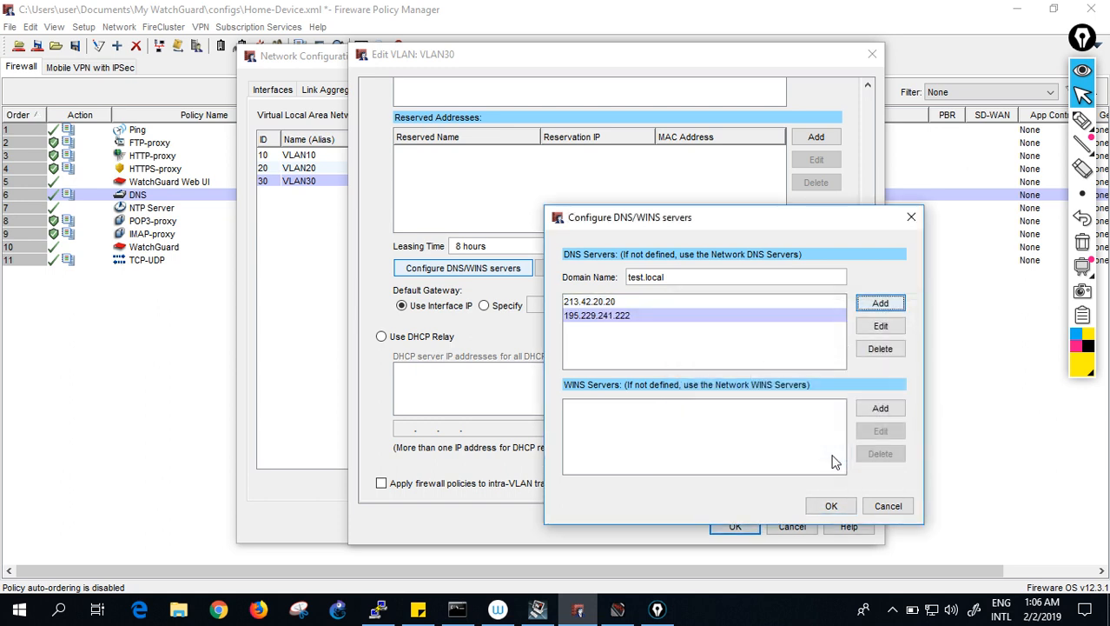
pyautogui.click(816, 507)
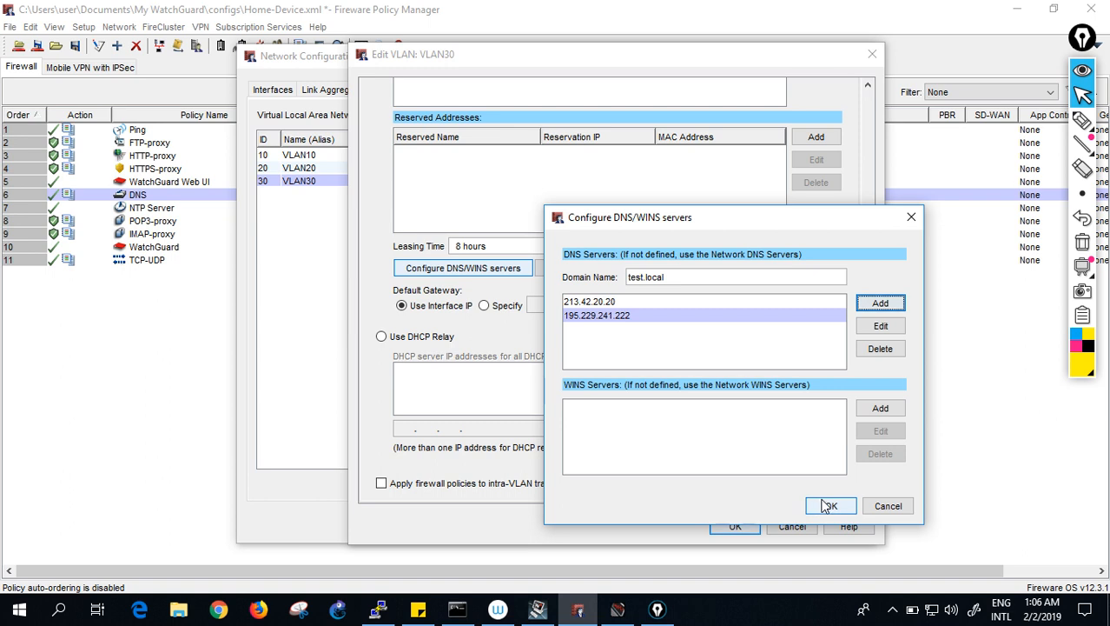
pyautogui.click(736, 525)
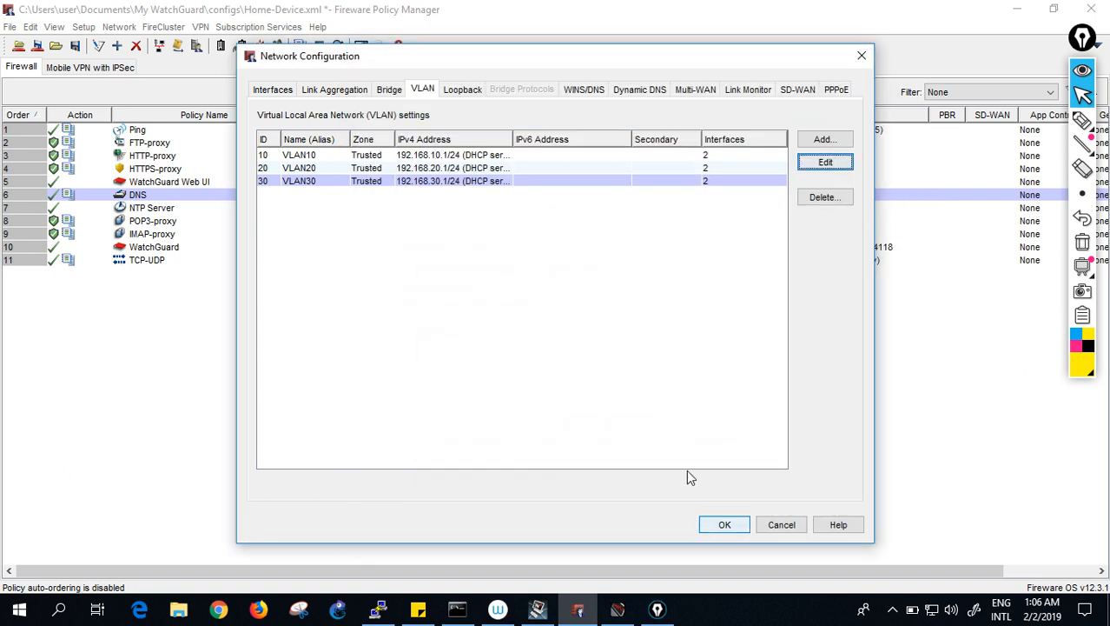
# - Apply network changes, save to the Firebox over Home-Device.xml, and return to PuTTY's switch prompt
pyautogui.click(724, 524)
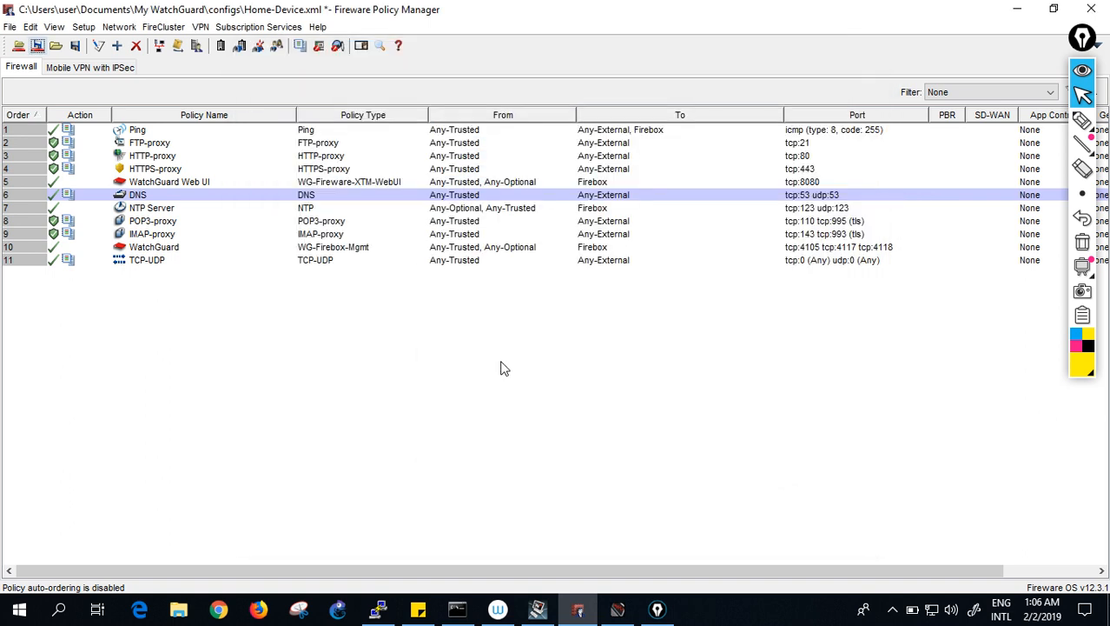
pyautogui.click(37, 46)
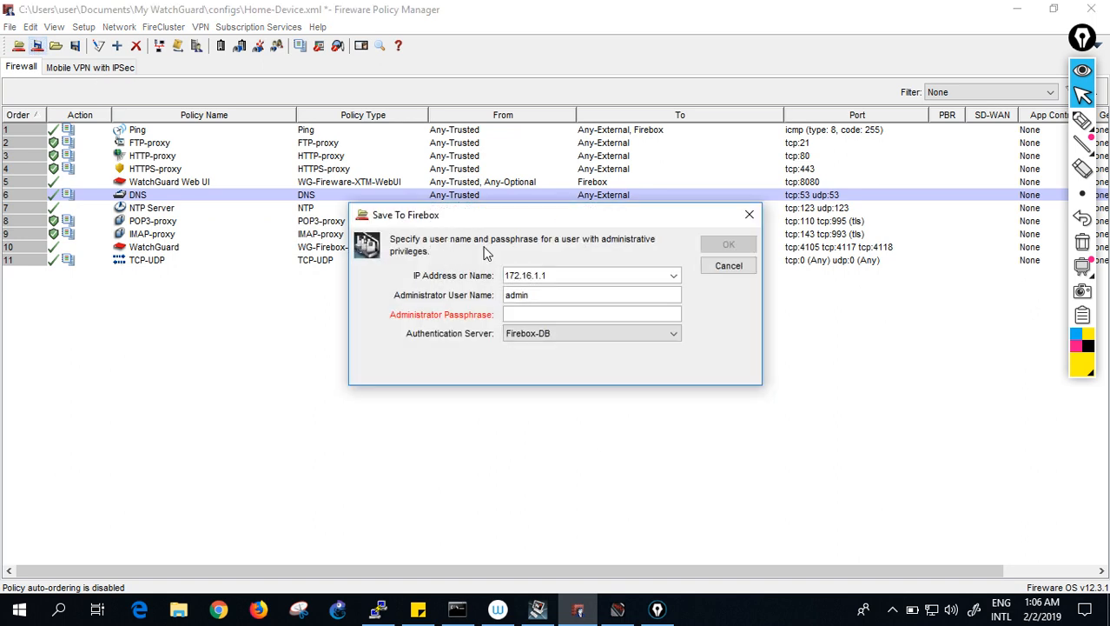
pyautogui.write('re')
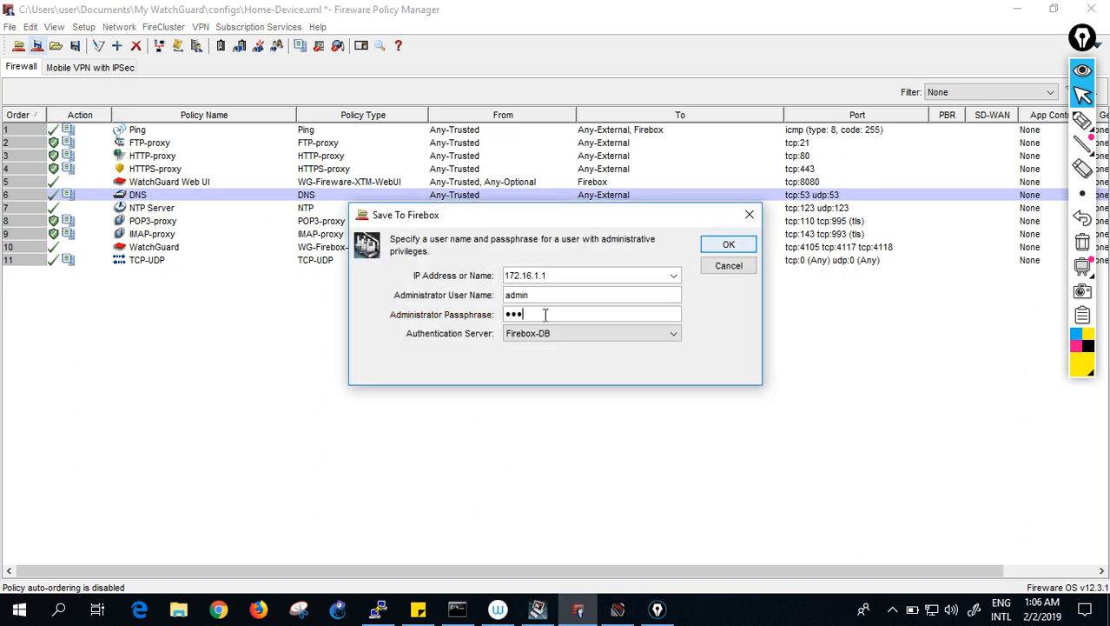
pyautogui.write('adwrit')
pyautogui.click(724, 246)
pyautogui.click(726, 247)
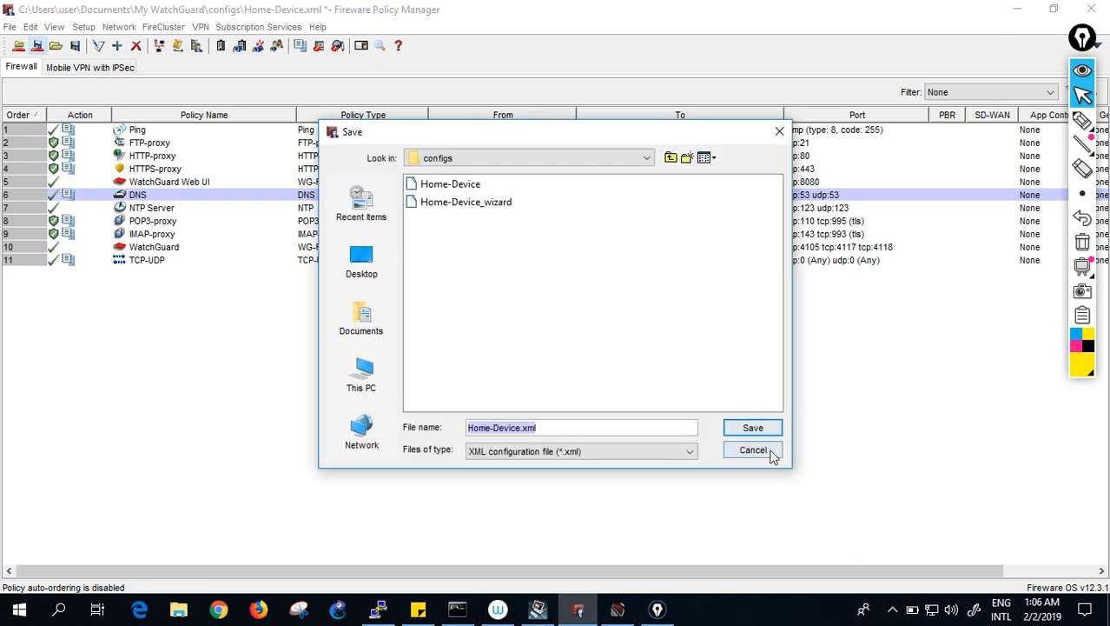
pyautogui.click(763, 425)
pyautogui.click(539, 324)
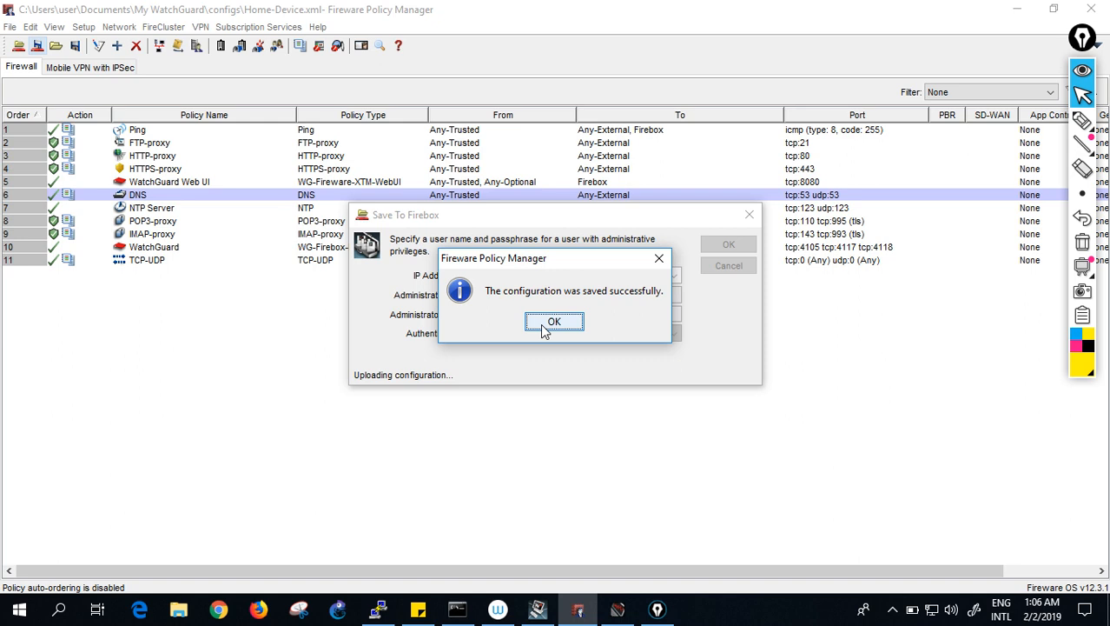
pyautogui.click(554, 322)
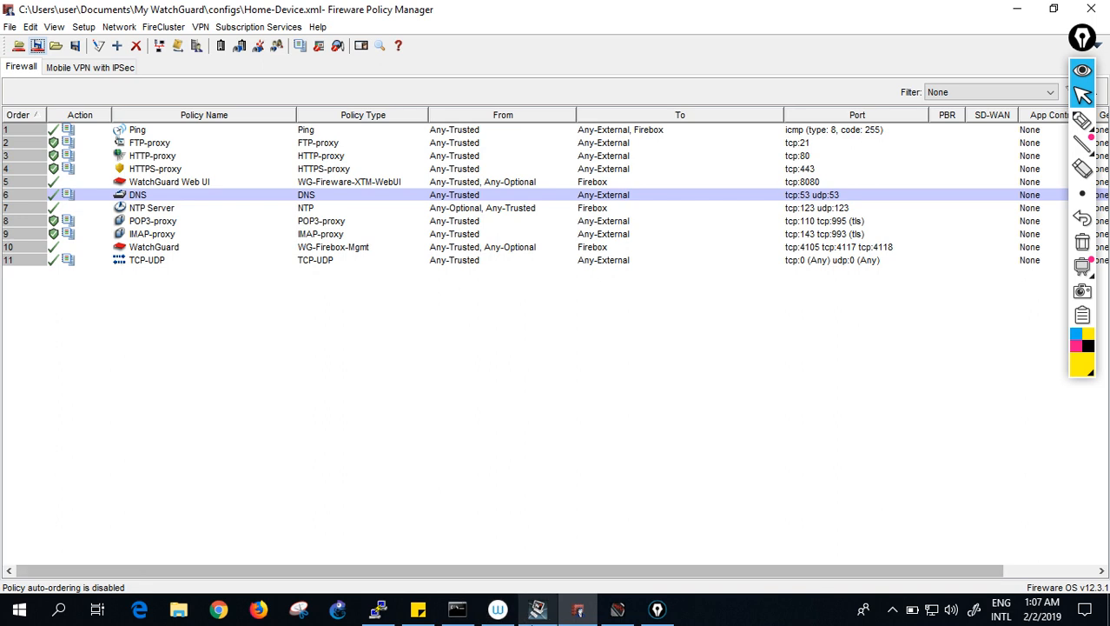
pyautogui.click(381, 609)
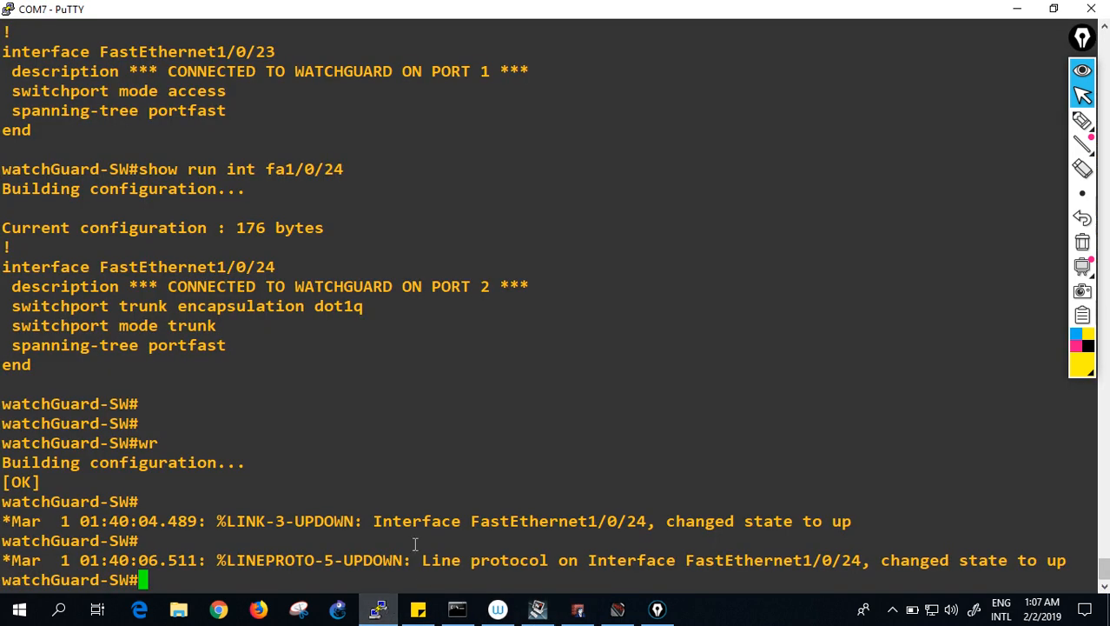
pyautogui.press('Return')
pyautogui.press('Return')
pyautogui.press('Return')
pyautogui.press('Return')
pyautogui.press('Return')
pyautogui.press('Return')
pyautogui.press('Return')
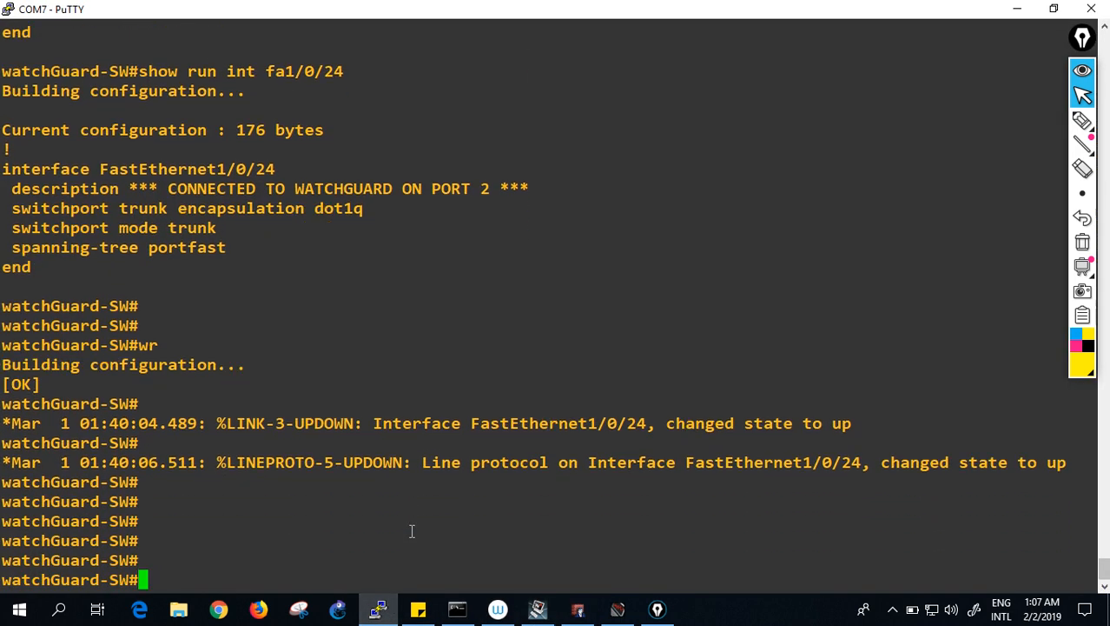
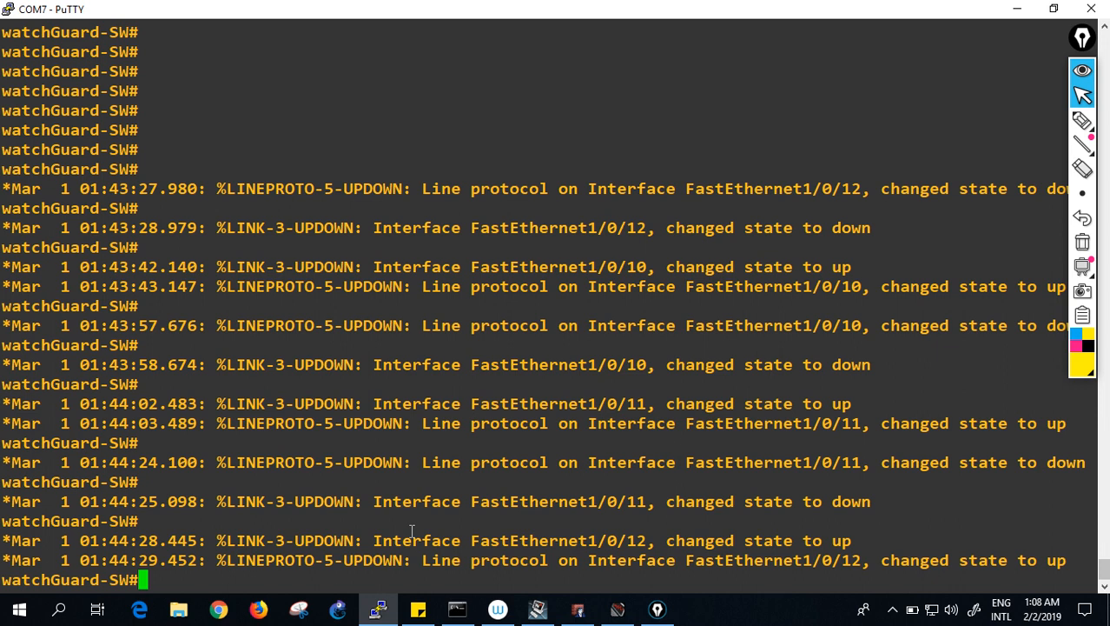
# - Run 'show ip route' on the switch to confirm default gateway 172.16.1.1, then return to Policy Manager
pyautogui.press('Return')
pyautogui.press('Return')
pyautogui.press('Return')
pyautogui.press('Return')
pyautogui.press('Return')
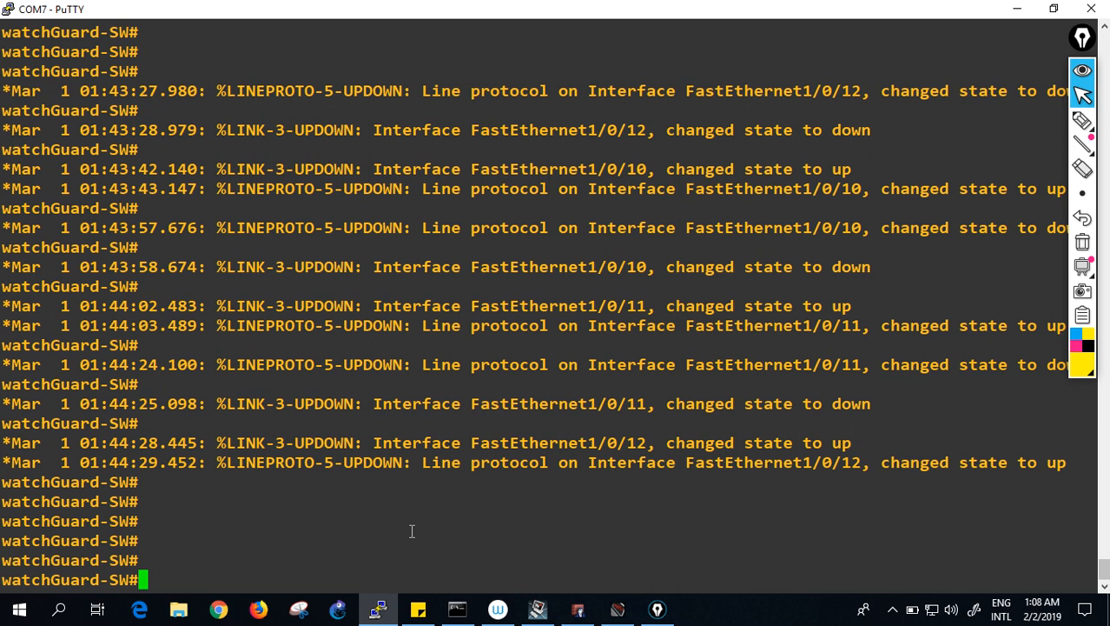
pyautogui.hotkey('alt', 'Tab')
pyautogui.hotkey('alt', 'Tab')
pyautogui.press('Return')
pyautogui.press('Return')
pyautogui.press('Return')
pyautogui.write('show')
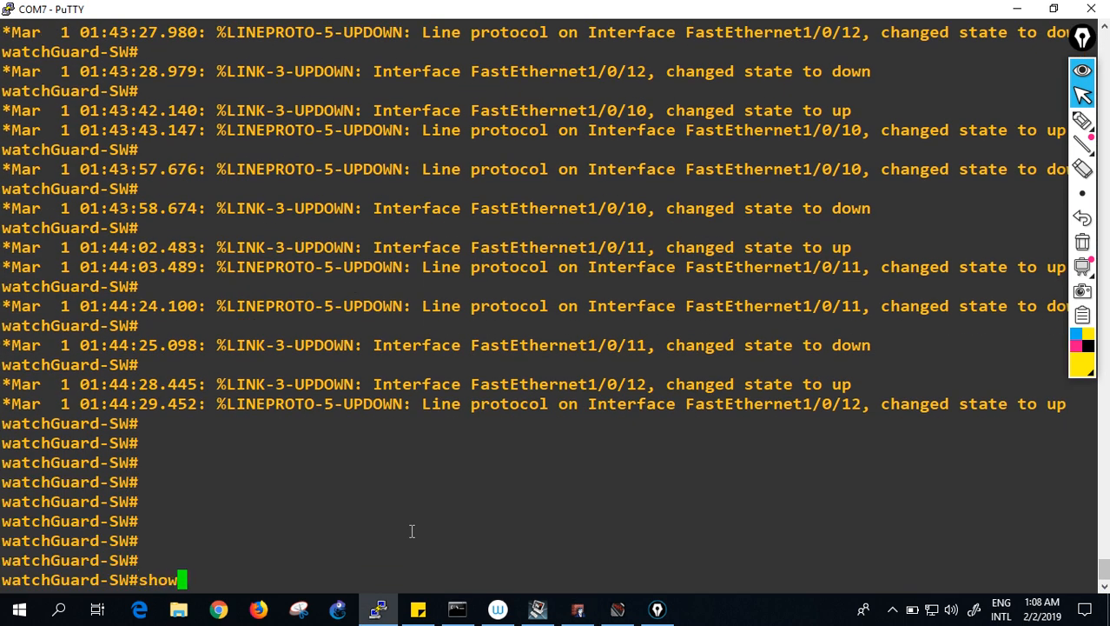
pyautogui.write(' ip ro')
pyautogui.press('Tab')
pyautogui.press('Return')
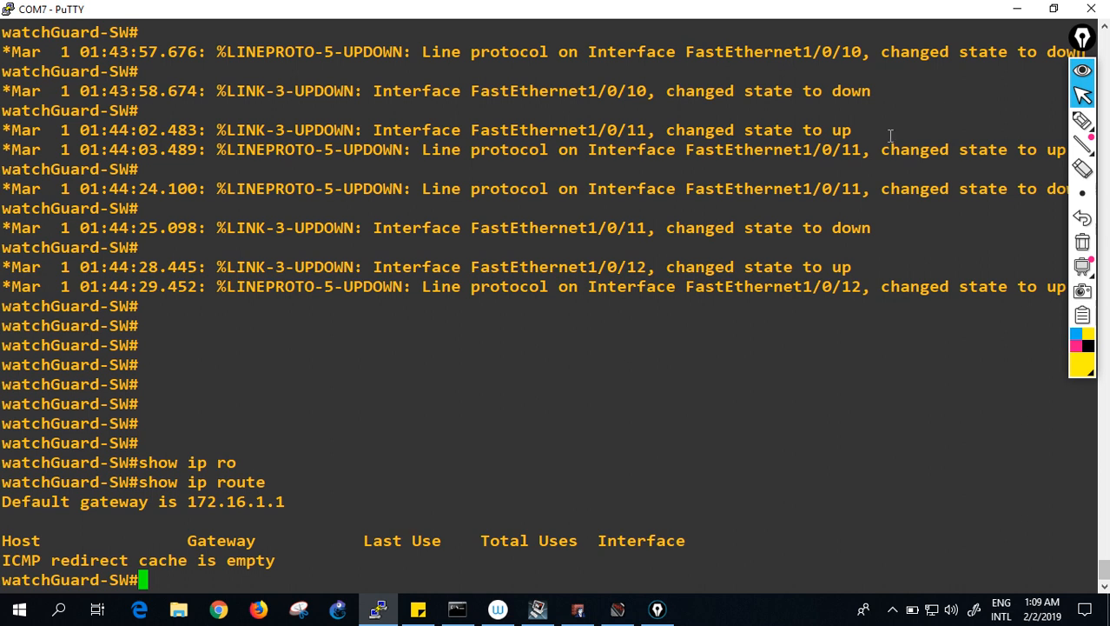
pyautogui.click(1017, 12)
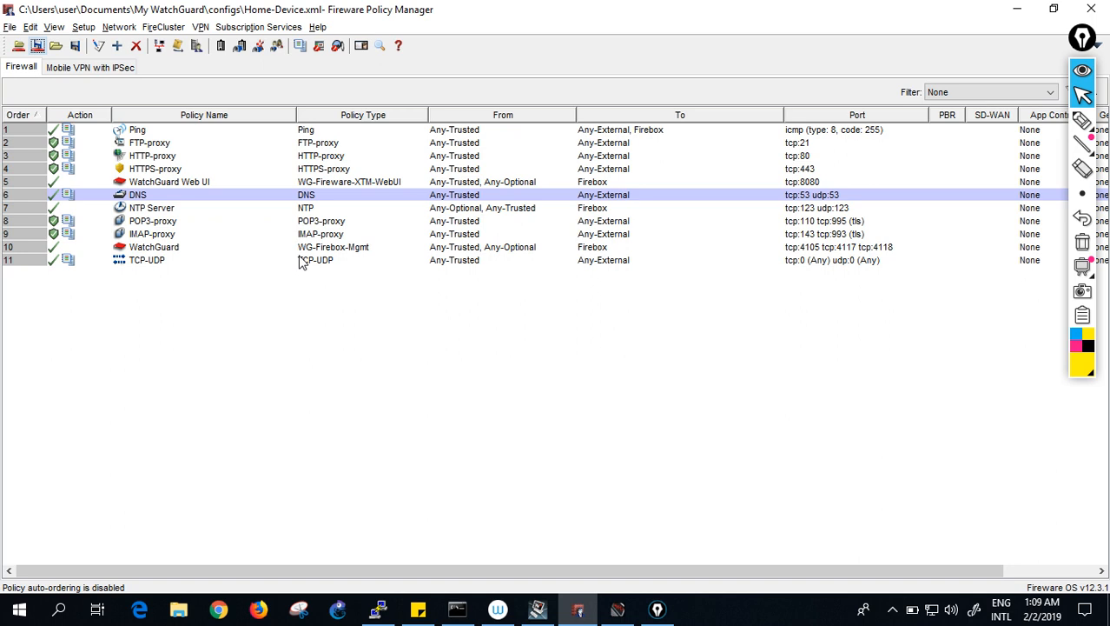
# - Select the TCP-UDP template under Packet Filters in the Add Policy dialog
pyautogui.click(133, 31)
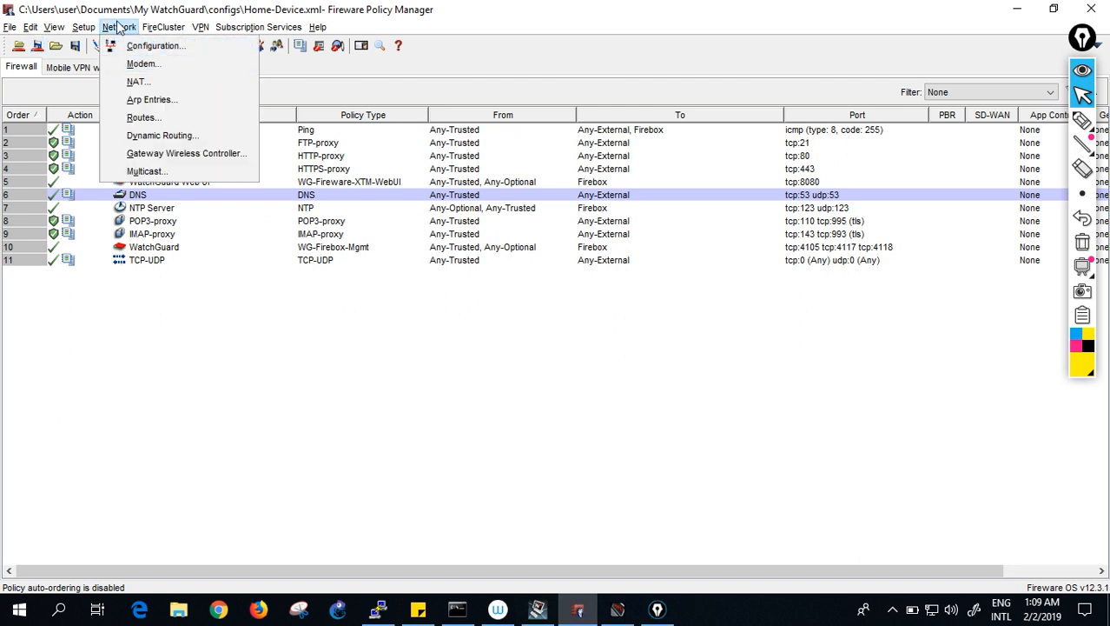
pyautogui.click(120, 28)
pyautogui.click(117, 45)
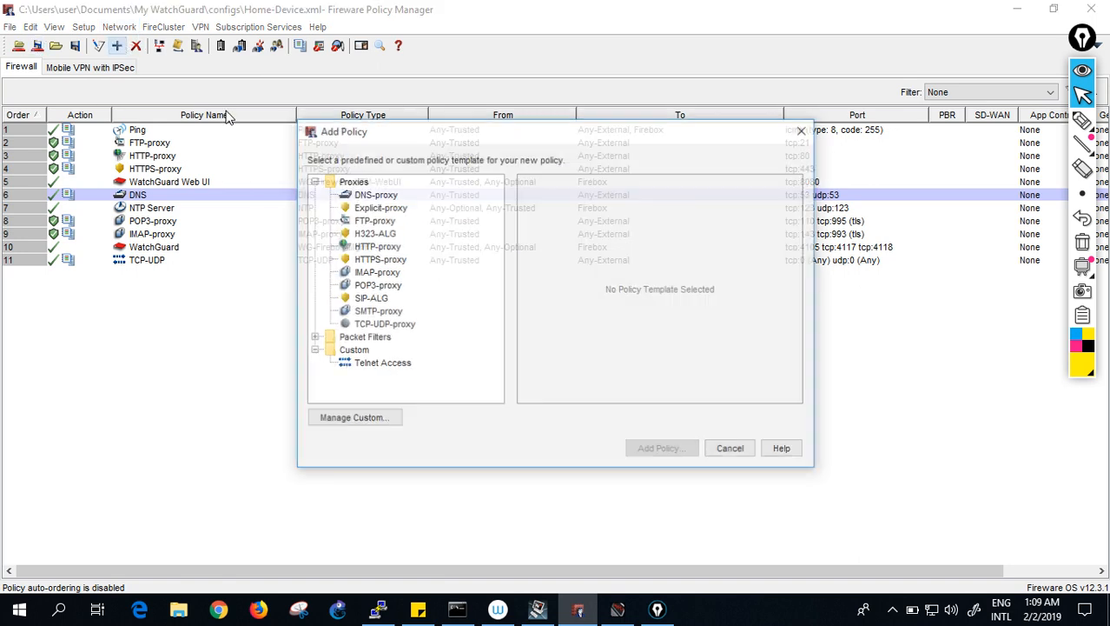
pyautogui.click(312, 338)
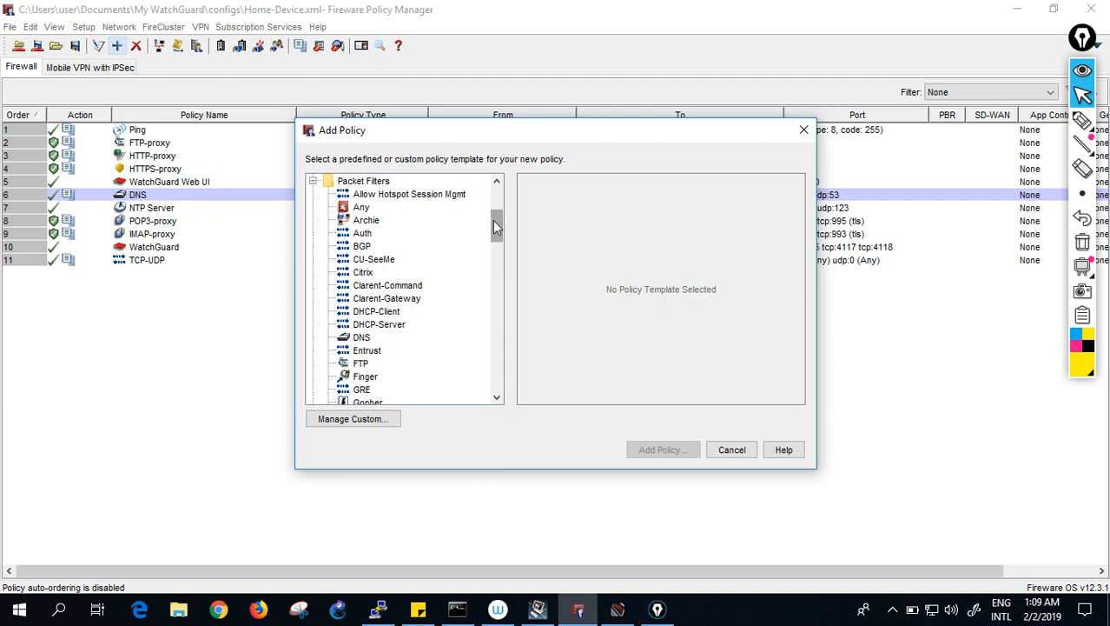
pyautogui.moveTo(500, 228); pyautogui.dragTo(496, 326)
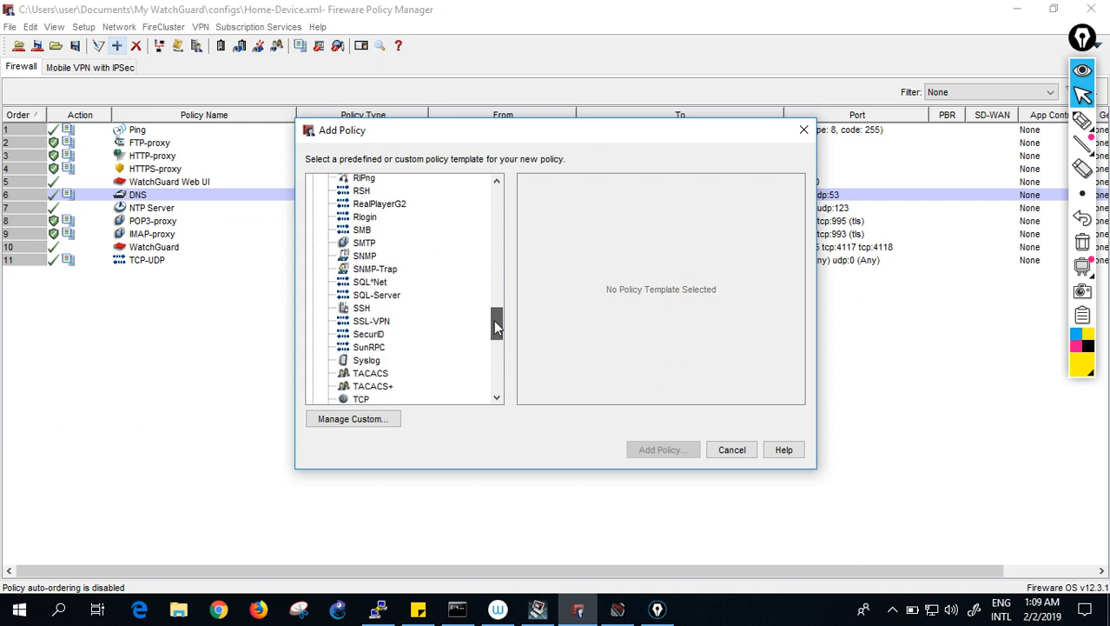
pyautogui.moveTo(494, 322); pyautogui.dragTo(493, 332)
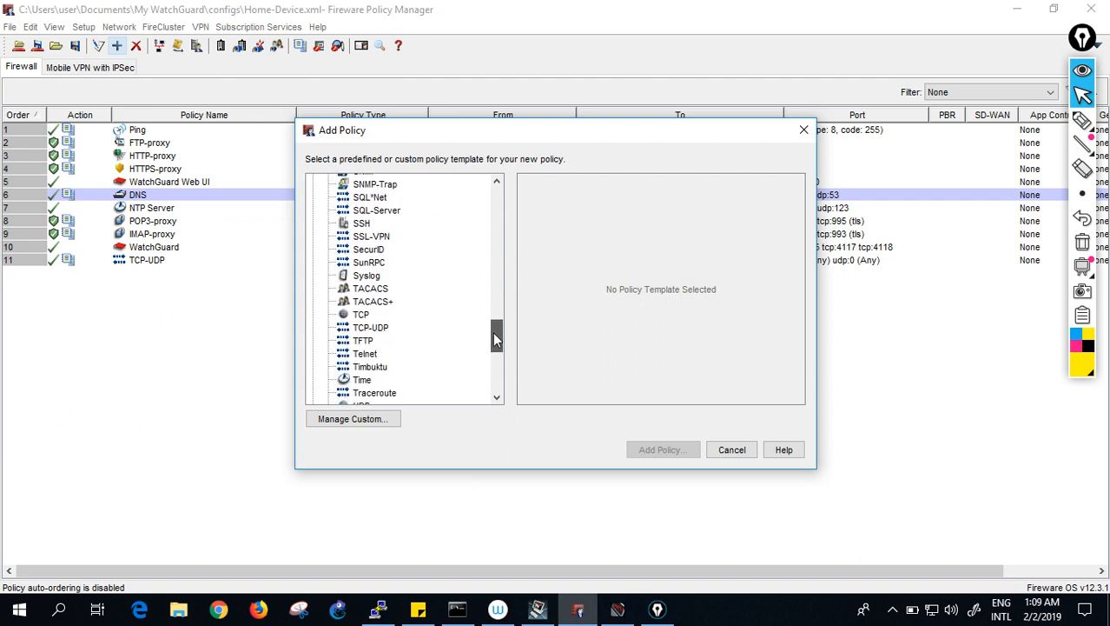
pyautogui.click(382, 327)
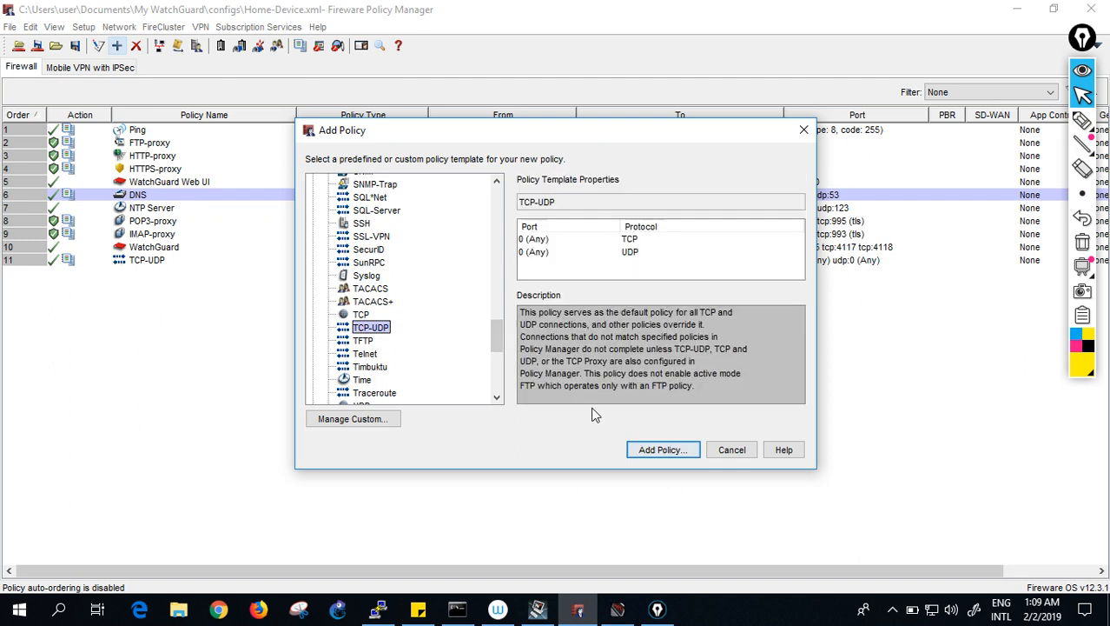
# - Create TCP-UDP.1 from Any-Trusted, replacing destination Any-External with VLAN30
pyautogui.click(657, 451)
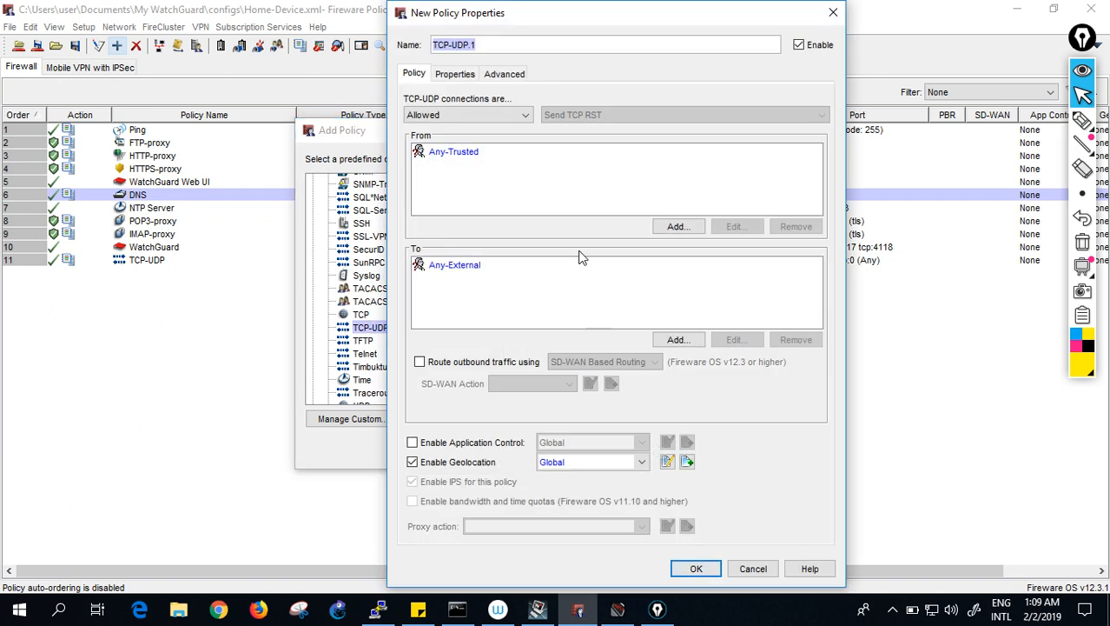
pyautogui.click(526, 269)
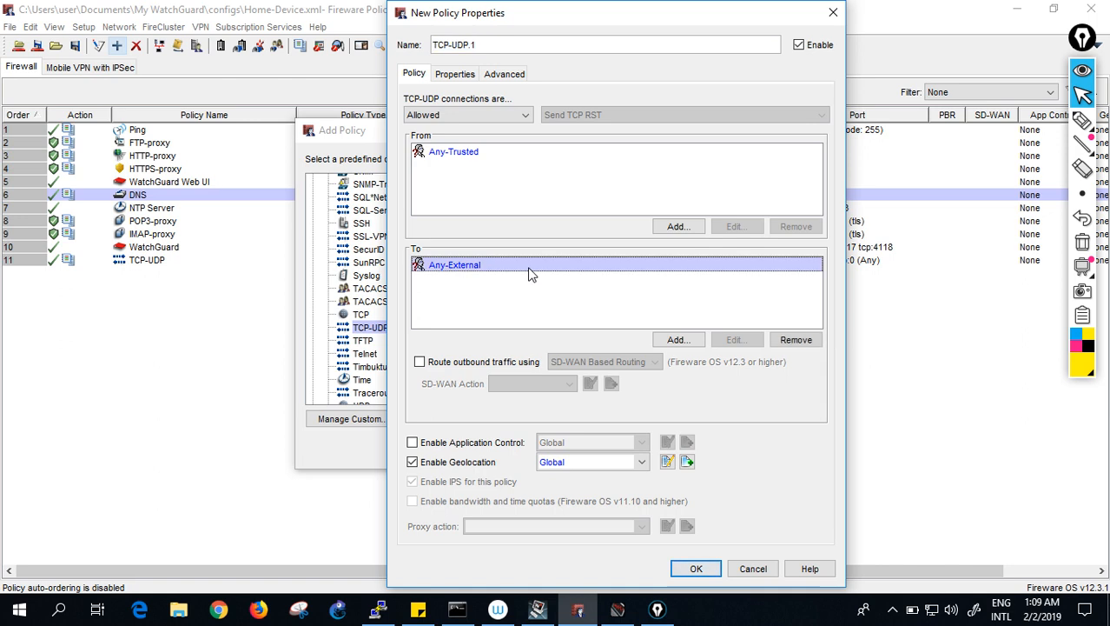
pyautogui.click(796, 340)
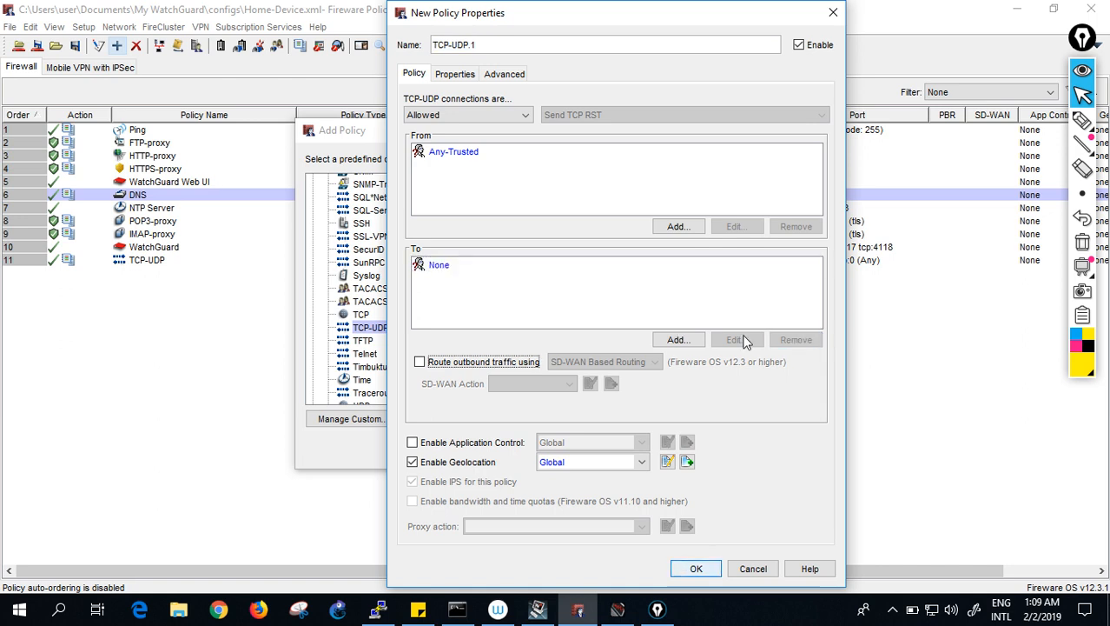
pyautogui.click(678, 339)
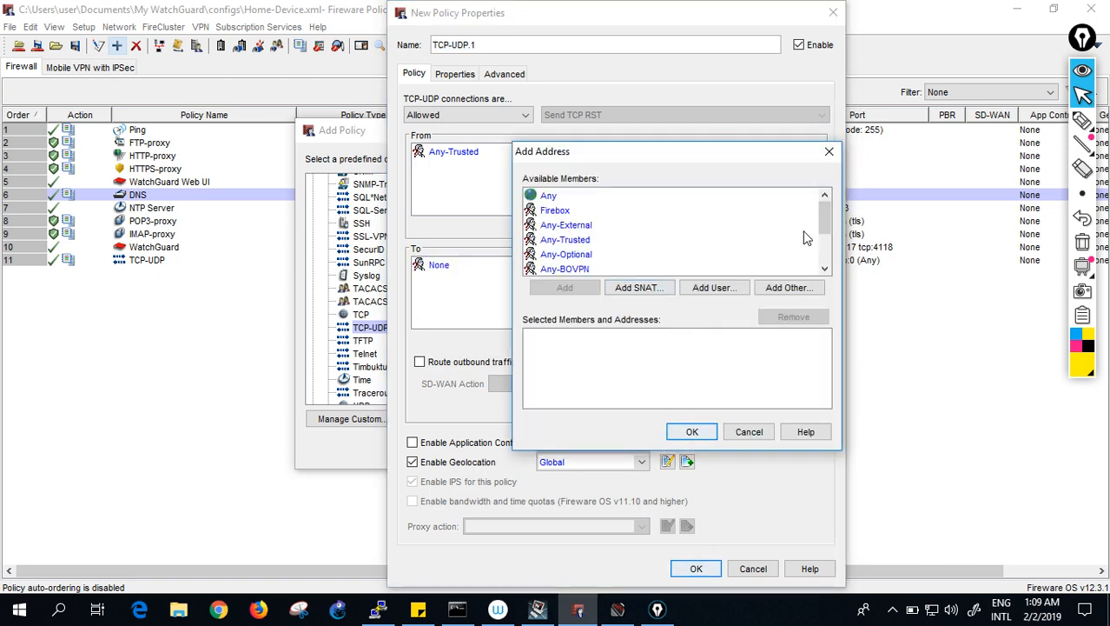
pyautogui.moveTo(828, 222); pyautogui.dragTo(833, 266)
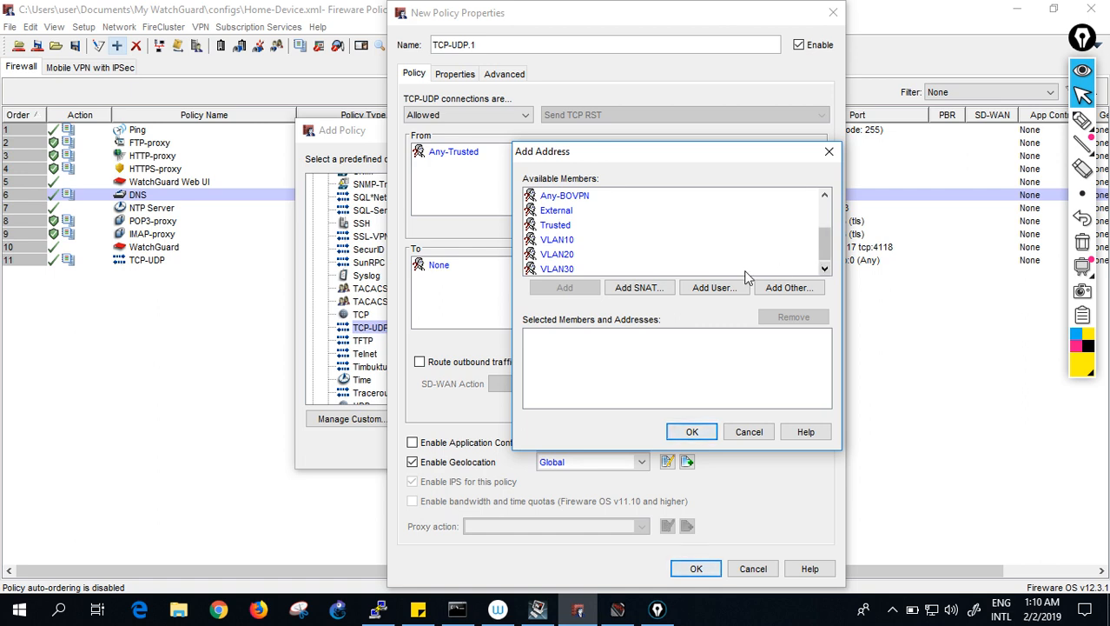
pyautogui.click(554, 269)
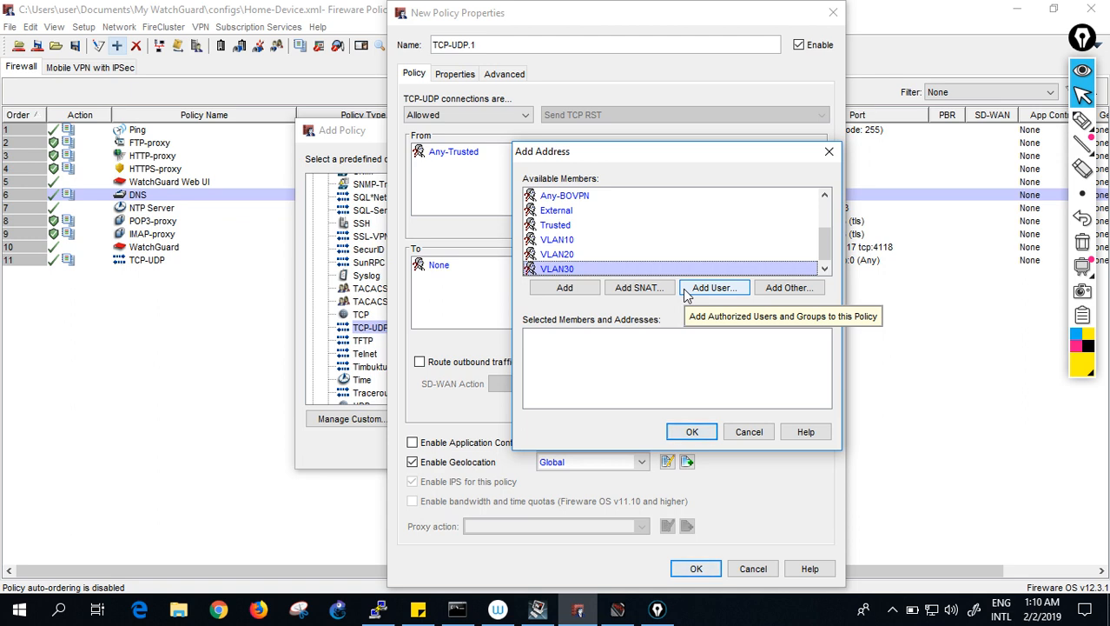
pyautogui.click(565, 288)
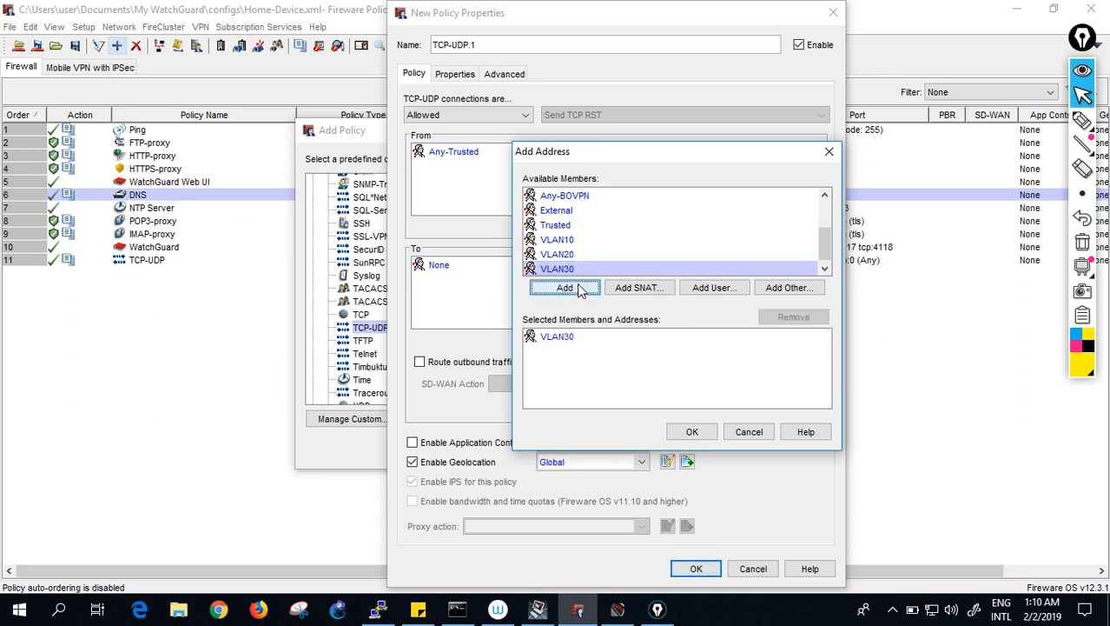
pyautogui.click(687, 432)
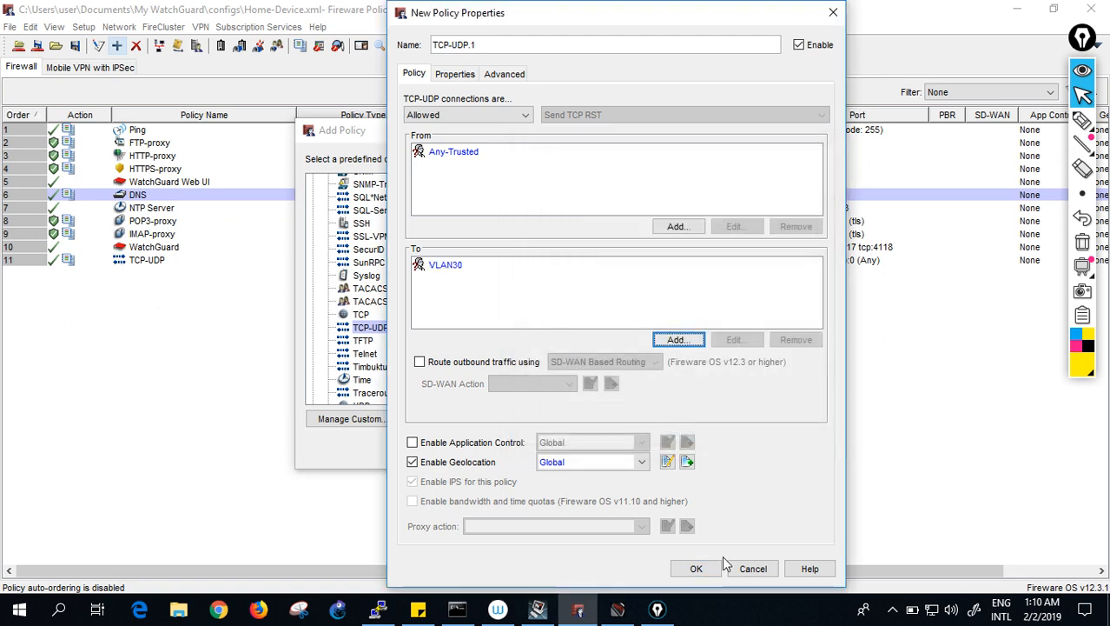
pyautogui.click(697, 567)
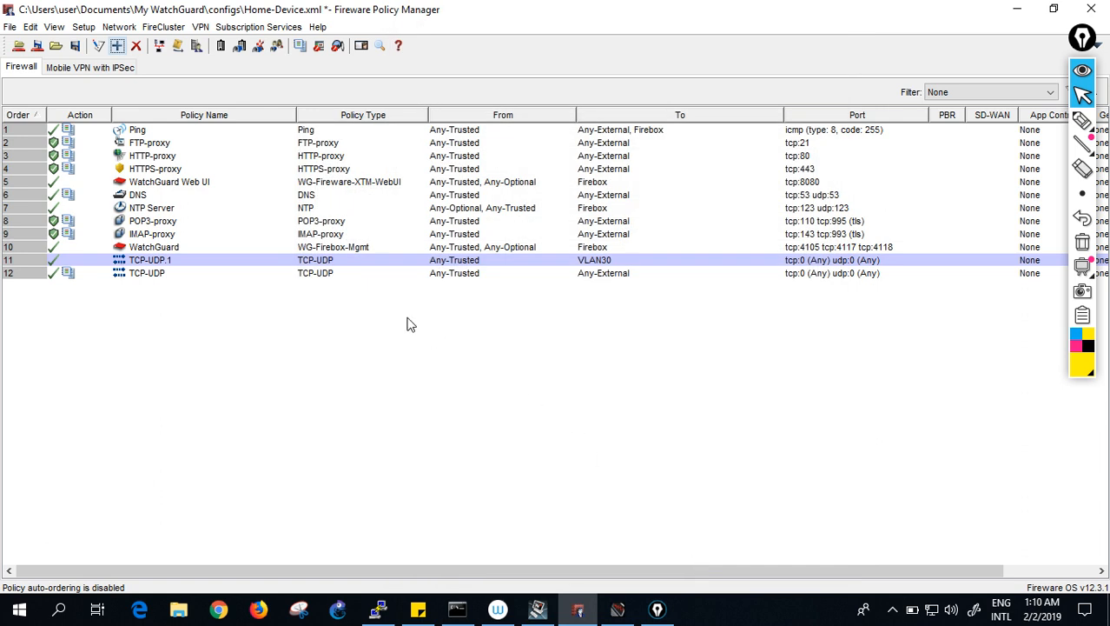
# - Save the configuration with TCP-UDP.1 to the Firebox using the admin passphrase, overwriting Home-Device.xml
pyautogui.click(39, 46)
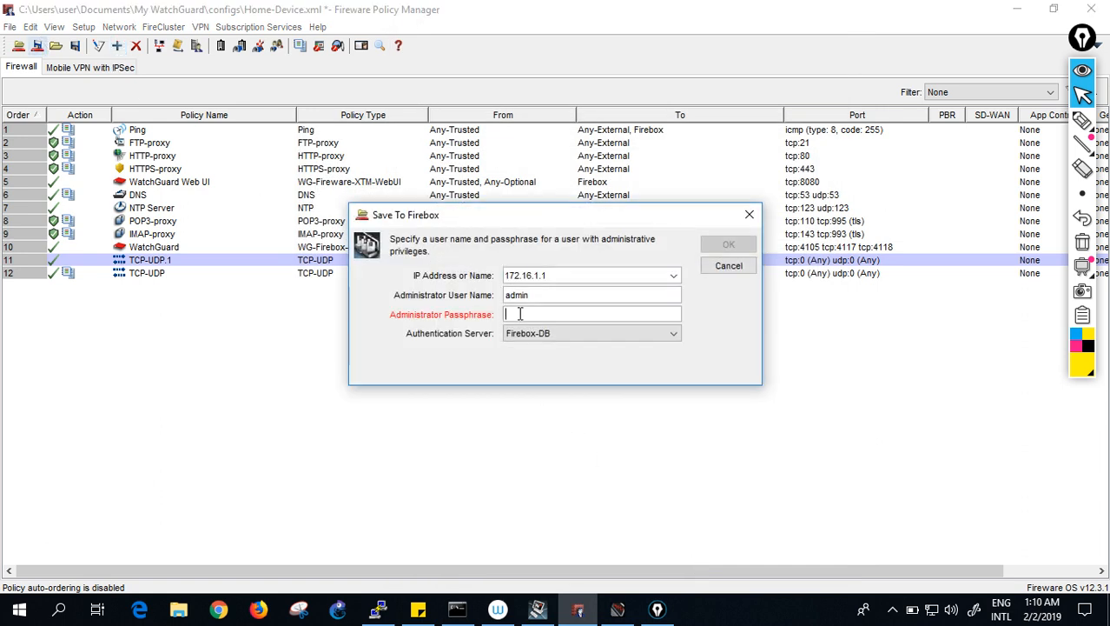
pyautogui.write('•••••••')
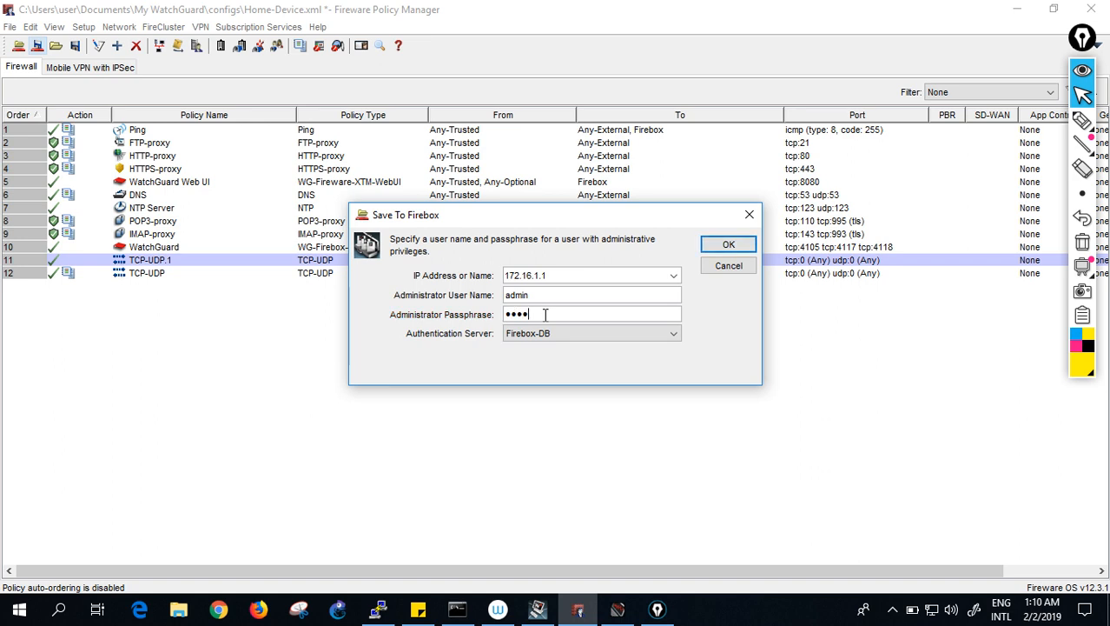
pyautogui.write('•••')
pyautogui.click(708, 244)
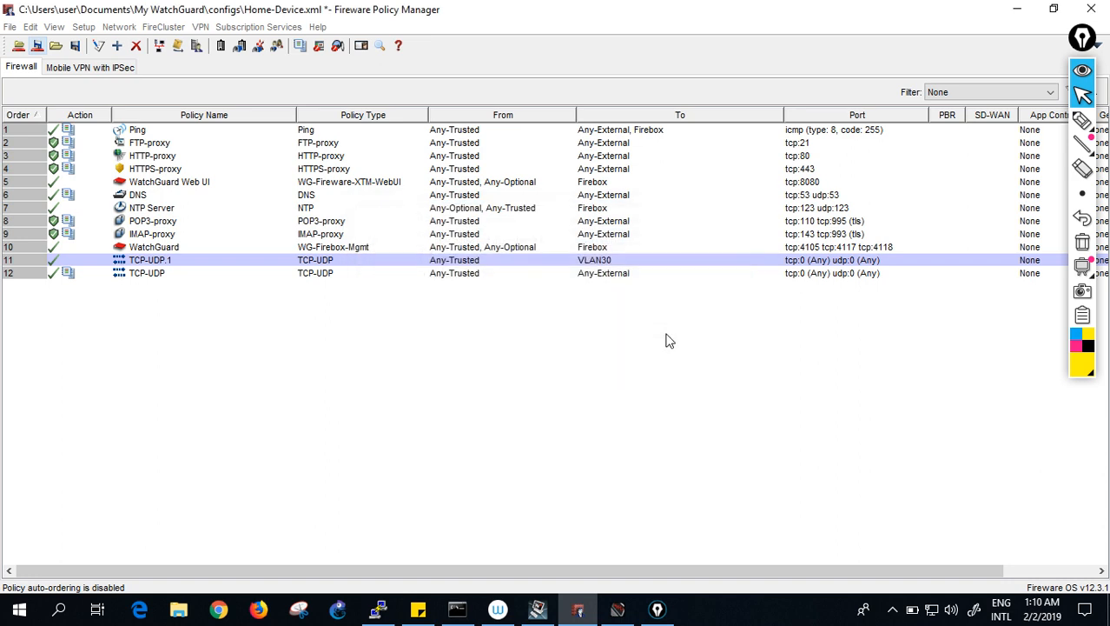
pyautogui.click(752, 427)
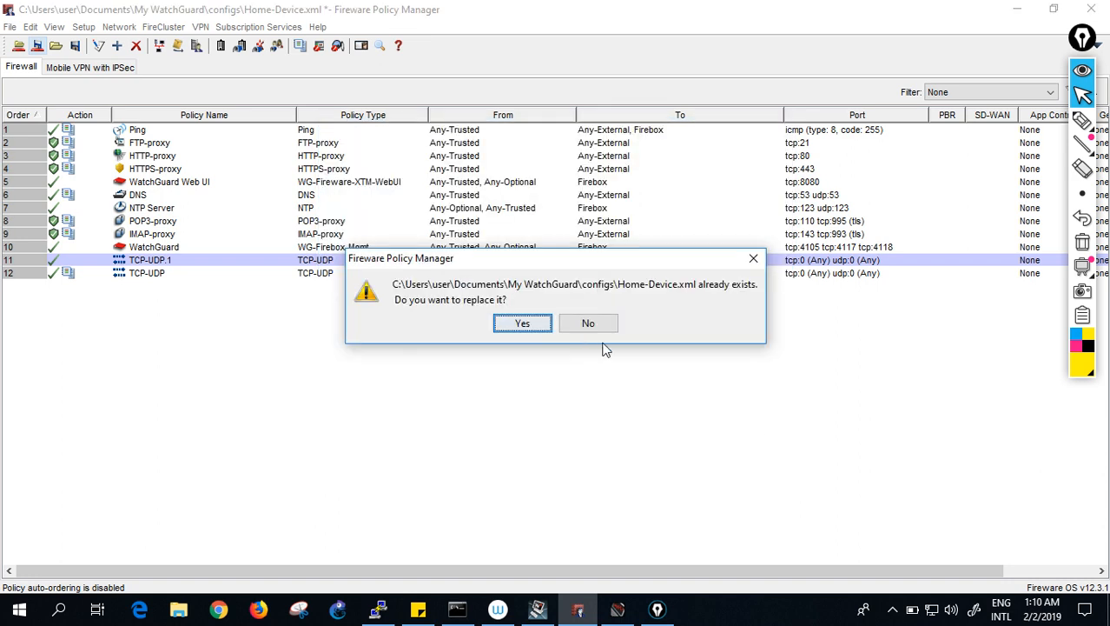
pyautogui.click(526, 323)
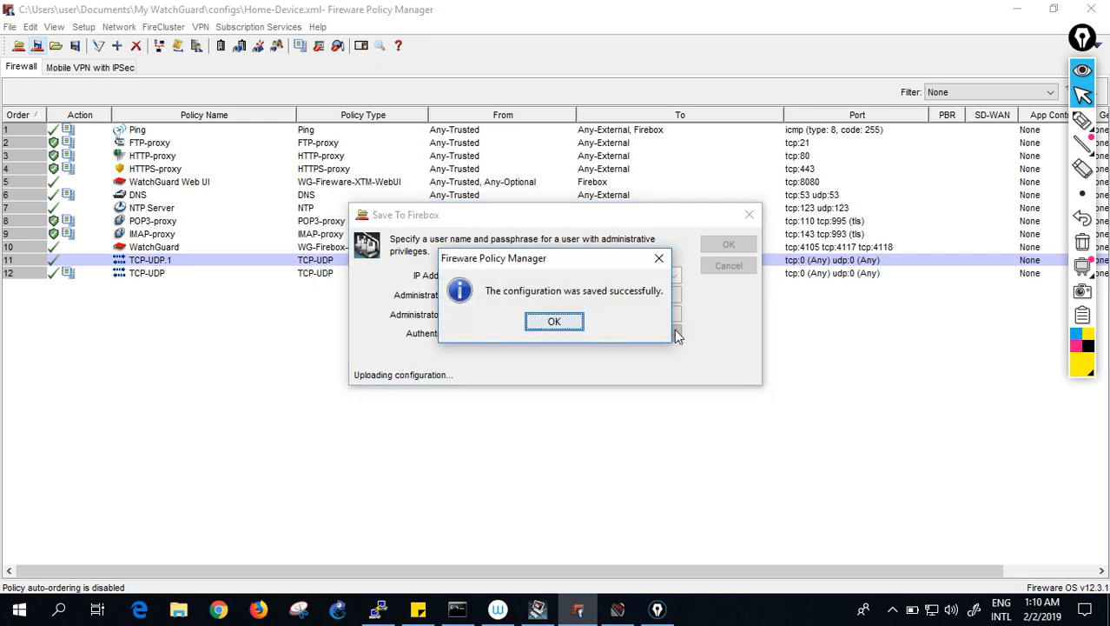
pyautogui.click(565, 323)
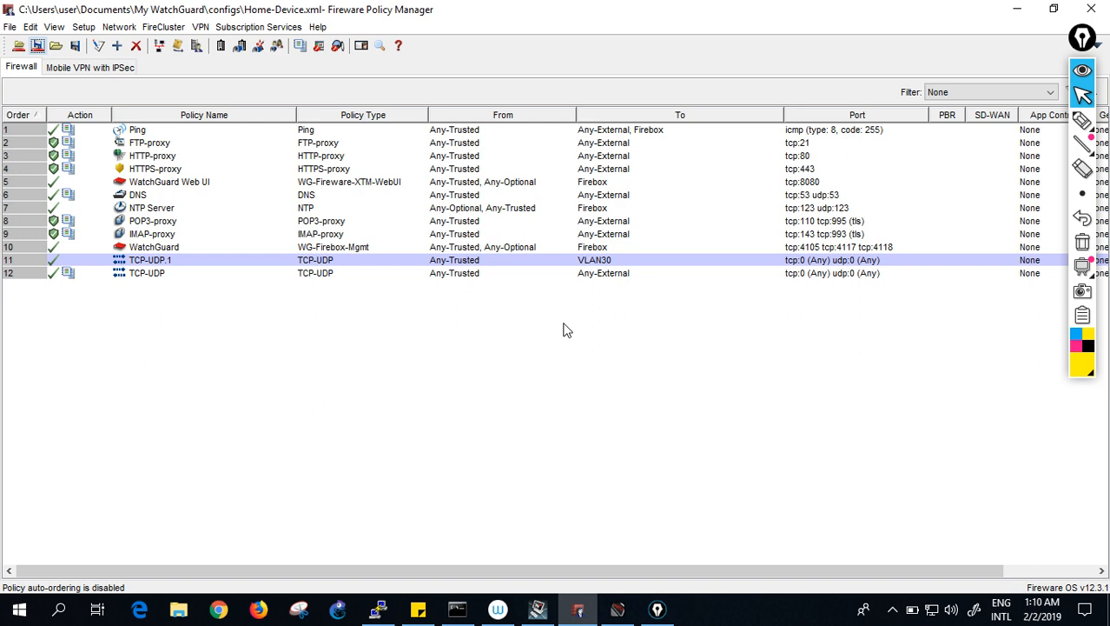
# - Start a new policy from the TCP-UDP packet filter template
pyautogui.click(117, 46)
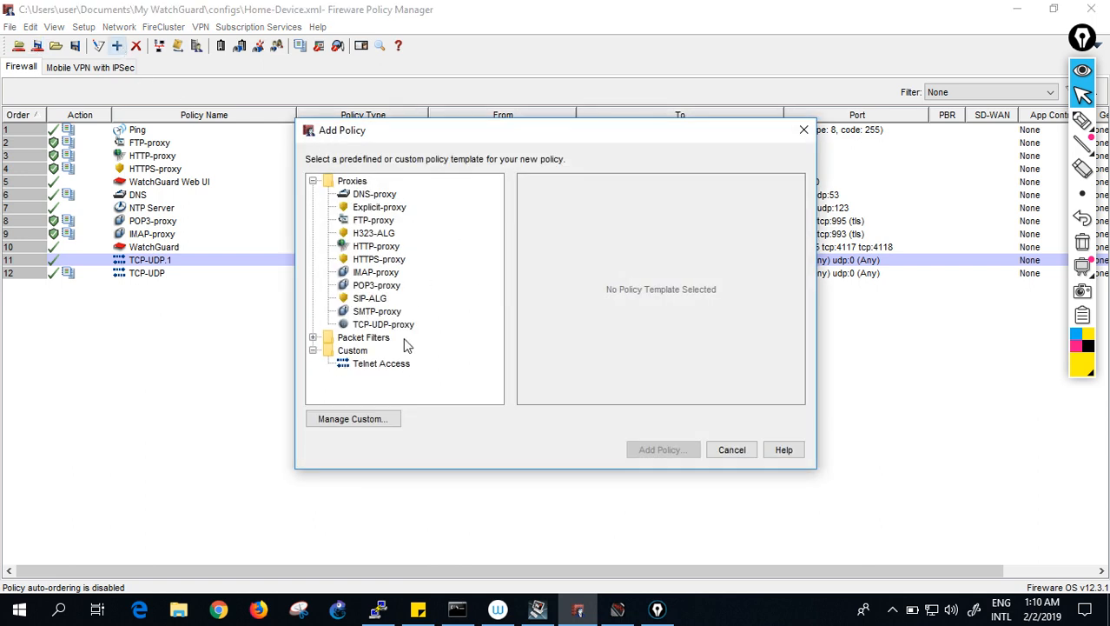
pyautogui.click(312, 337)
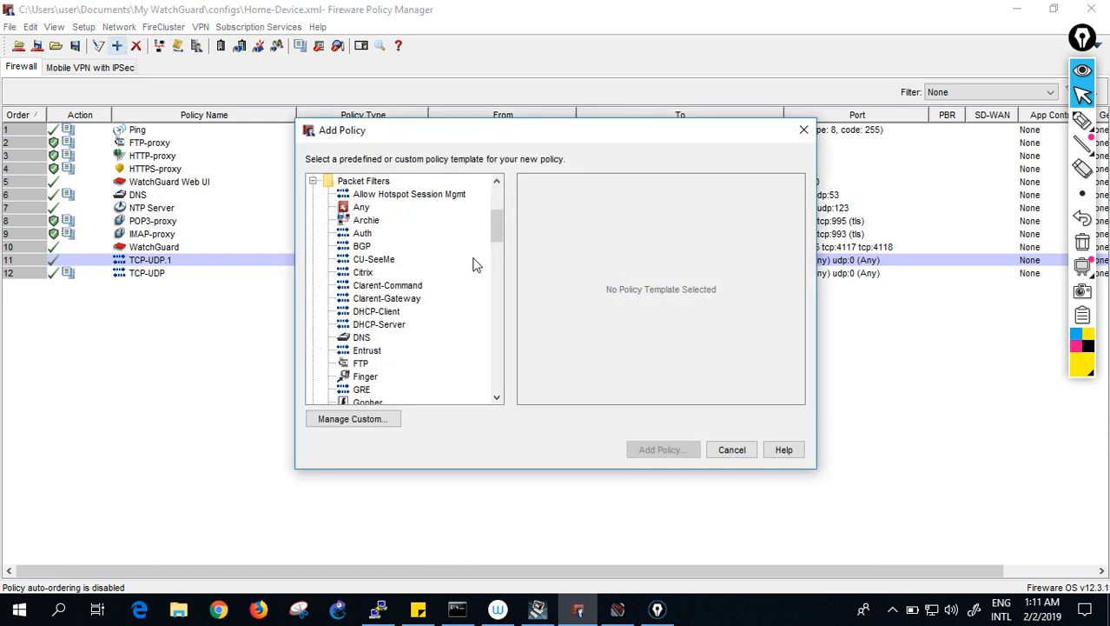
pyautogui.moveTo(499, 226); pyautogui.dragTo(506, 345)
pyautogui.click(383, 219)
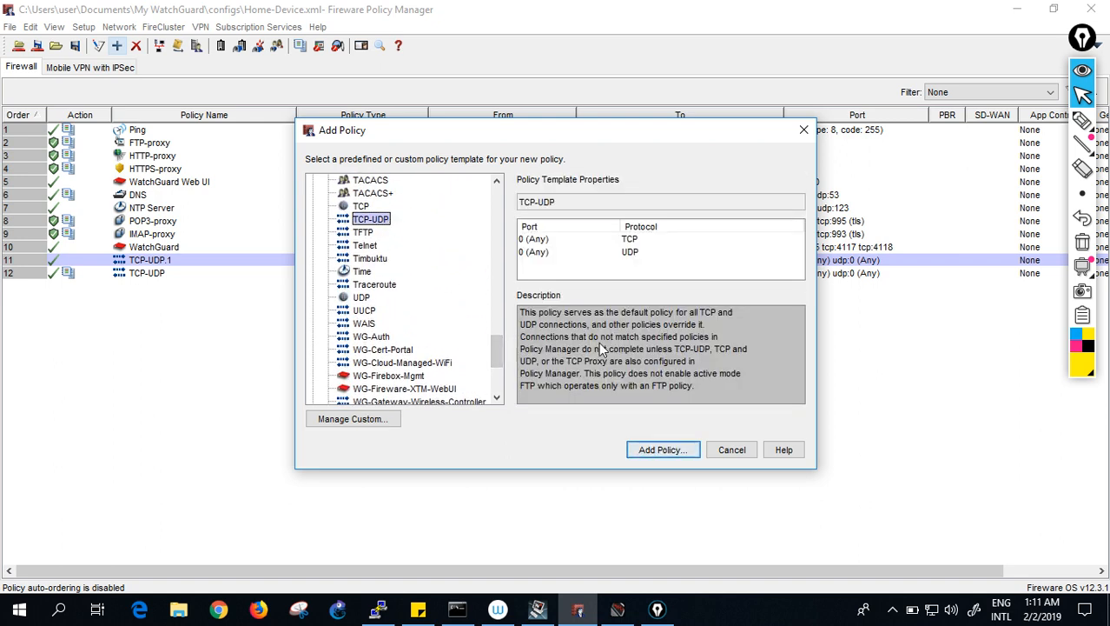
pyautogui.click(661, 449)
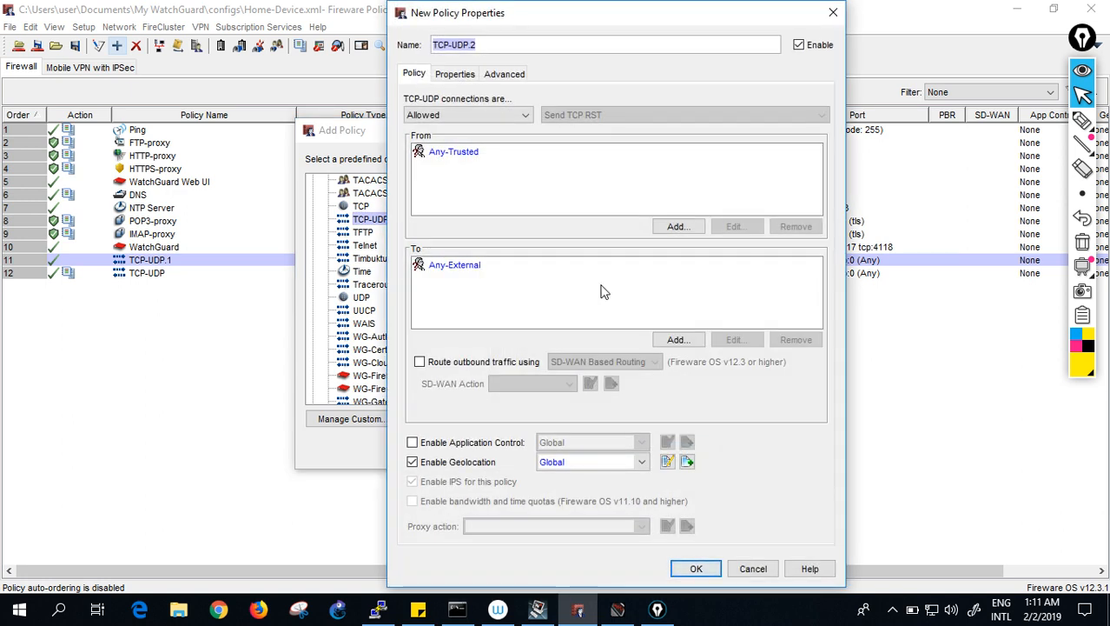
# - Keep the policy allowed, remove Any-Trusted from the source, and pick VLAN30
pyautogui.click(459, 153)
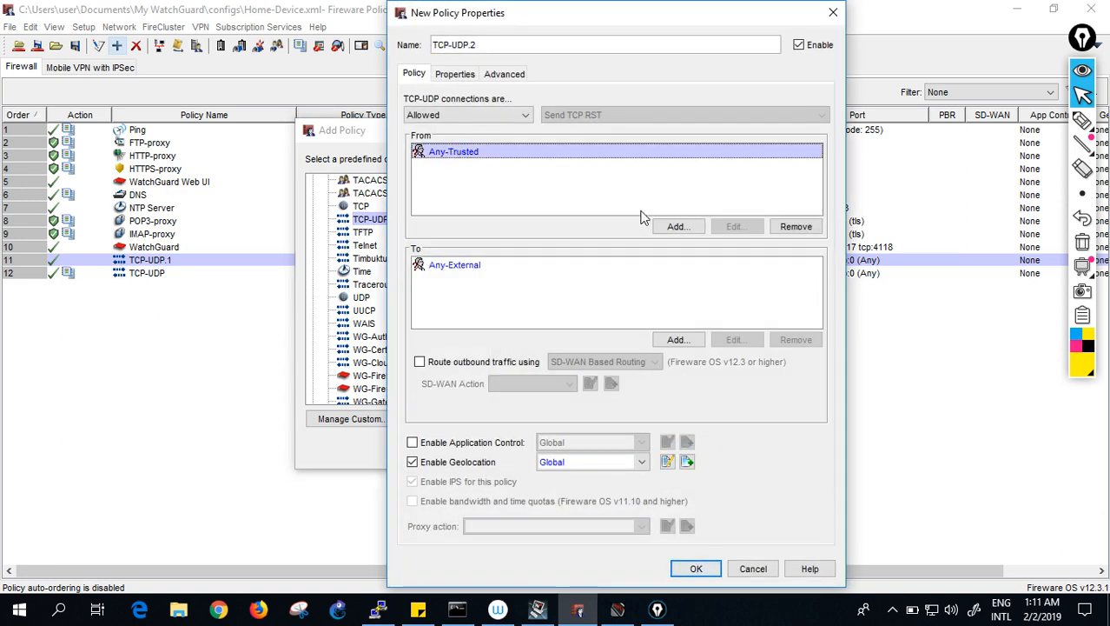
pyautogui.click(525, 115)
pyautogui.click(528, 116)
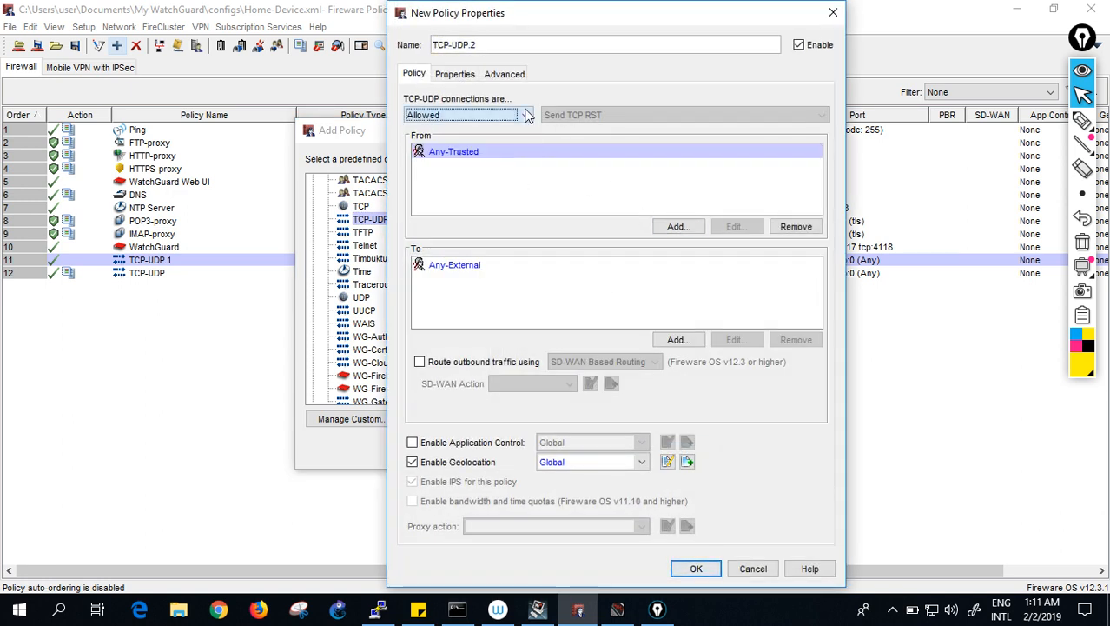
pyautogui.click(785, 228)
pyautogui.click(677, 226)
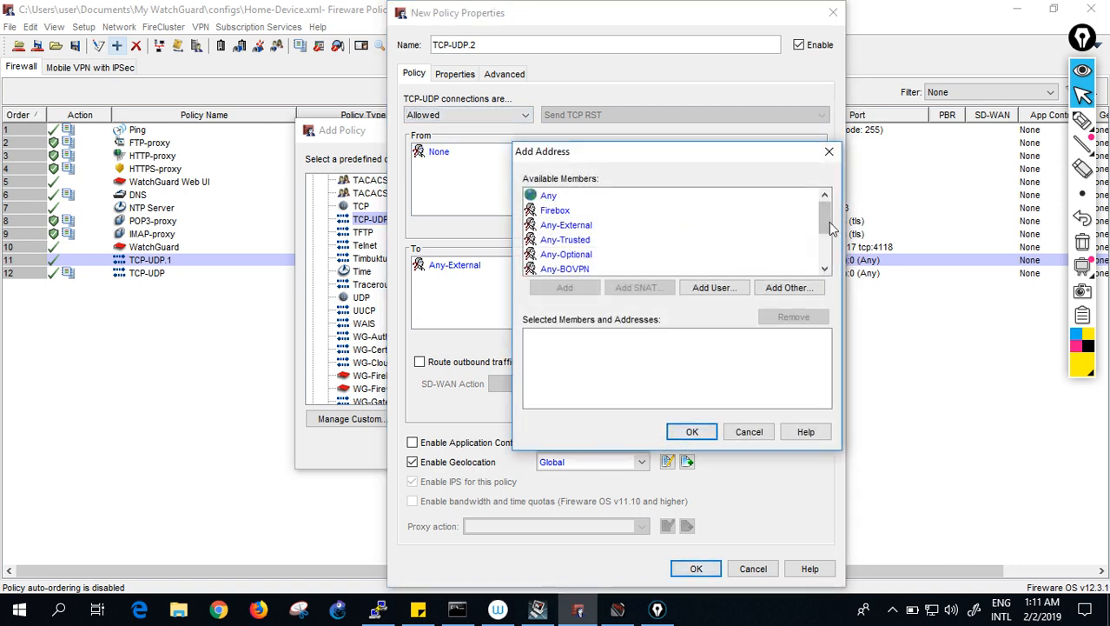
pyautogui.click(829, 262)
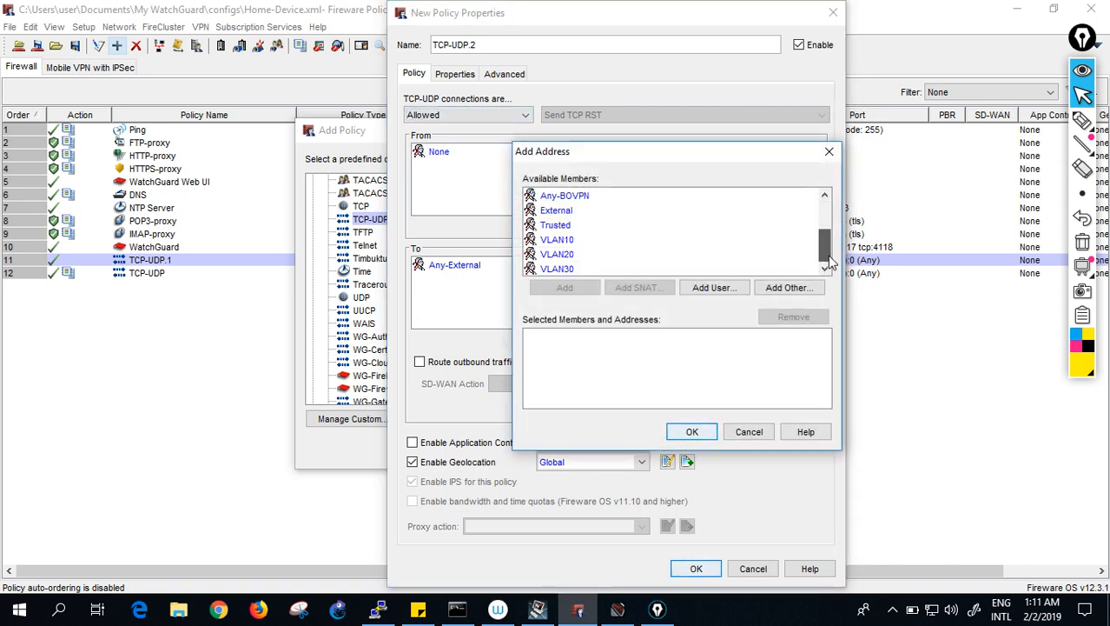
pyautogui.click(599, 268)
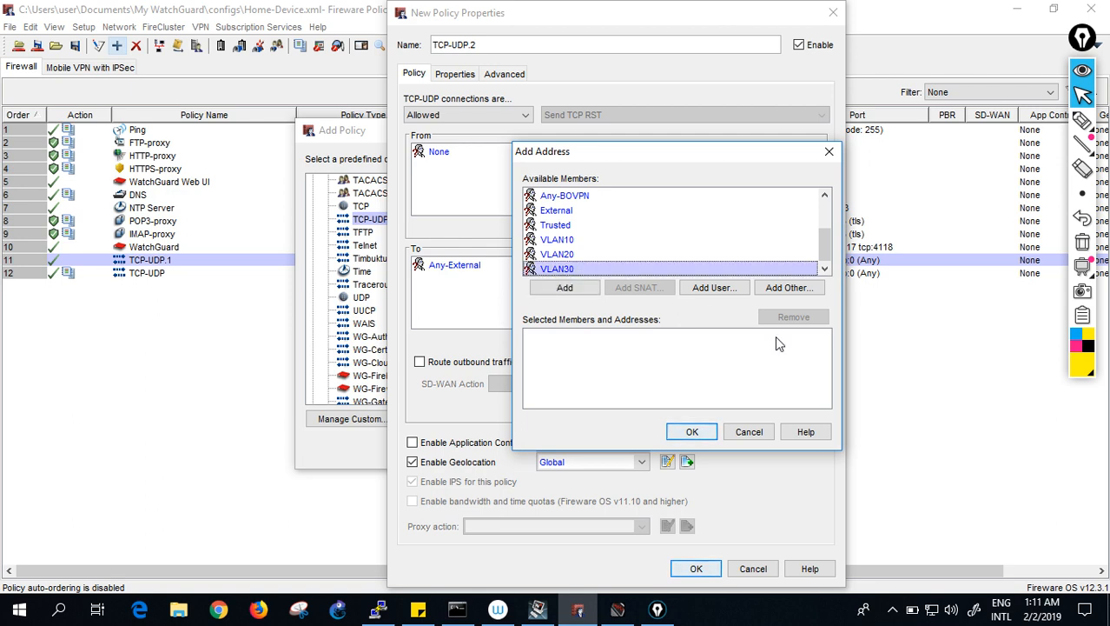
pyautogui.click(693, 432)
# - Replace destination Any-External with Any-Trusted
pyautogui.click(465, 266)
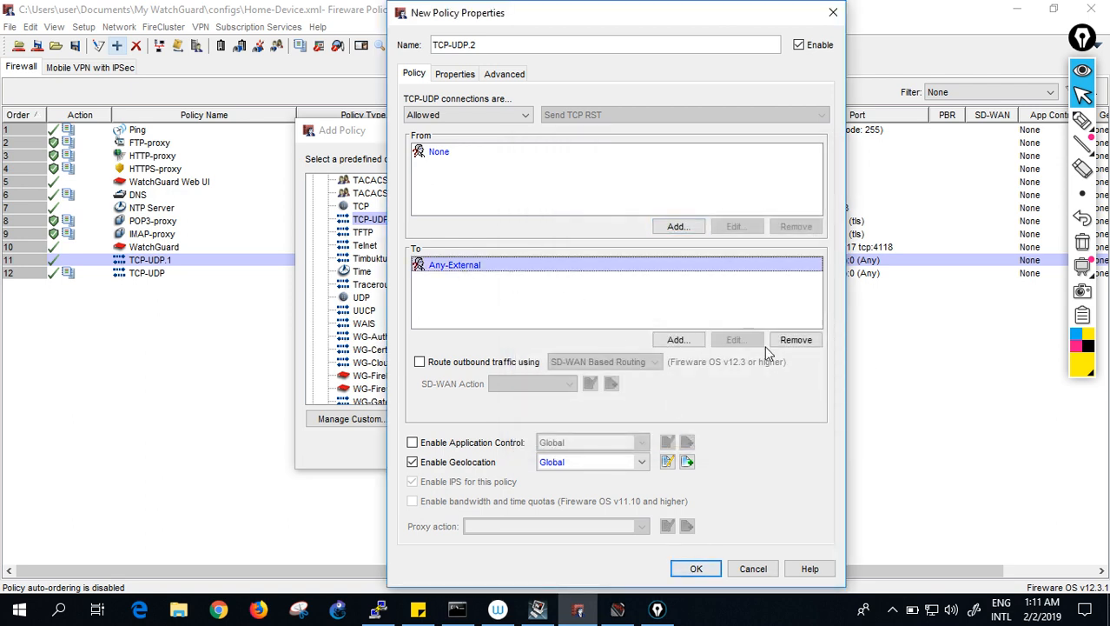
pyautogui.click(813, 341)
pyautogui.click(678, 339)
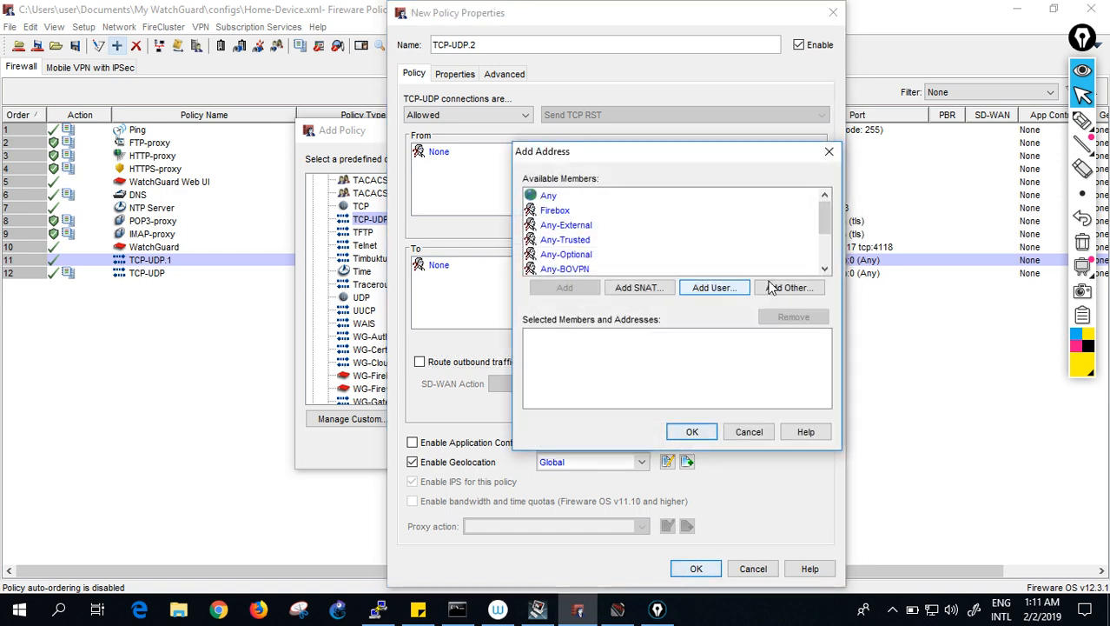
pyautogui.click(556, 241)
pyautogui.click(565, 288)
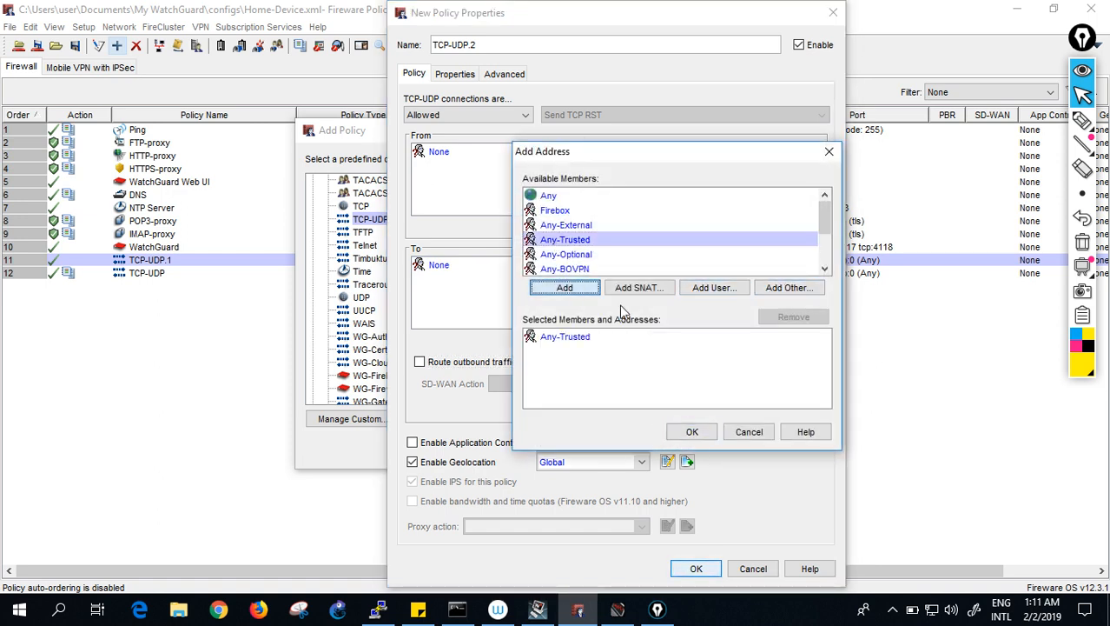
pyautogui.click(692, 432)
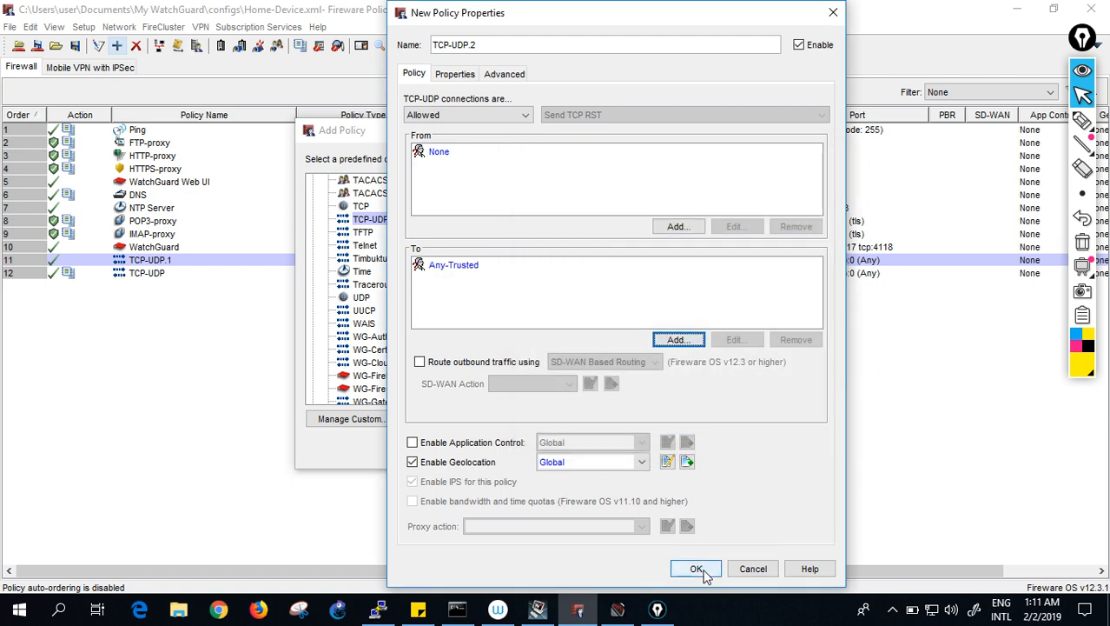
# - Fix the empty-source error by adding VLAN30 as the source, then finish TCP-UDP.2
pyautogui.click(700, 569)
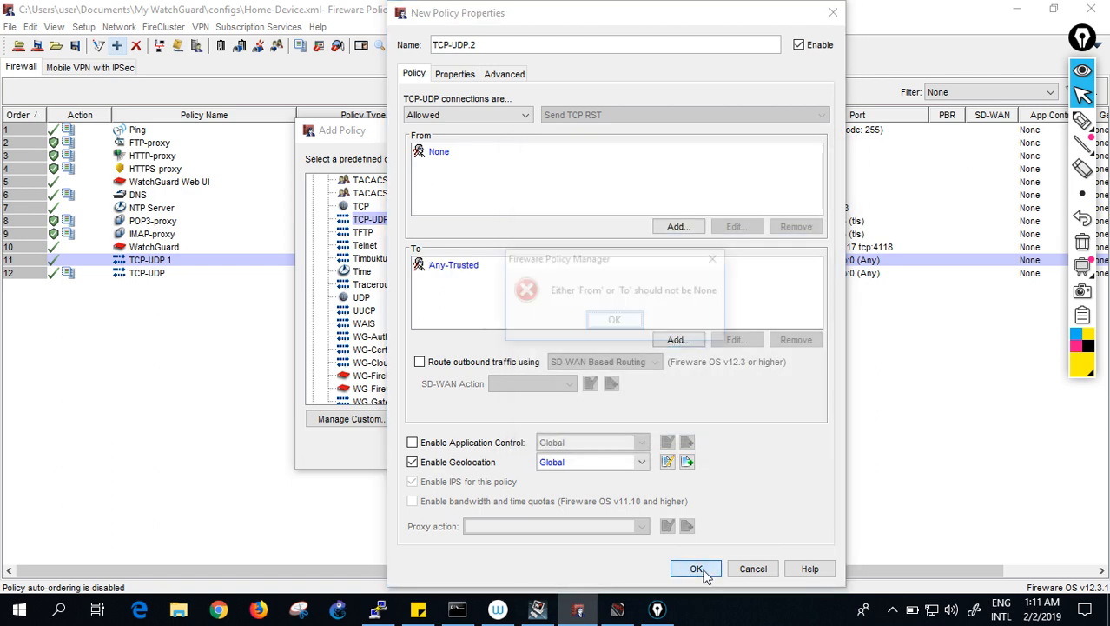
pyautogui.click(615, 322)
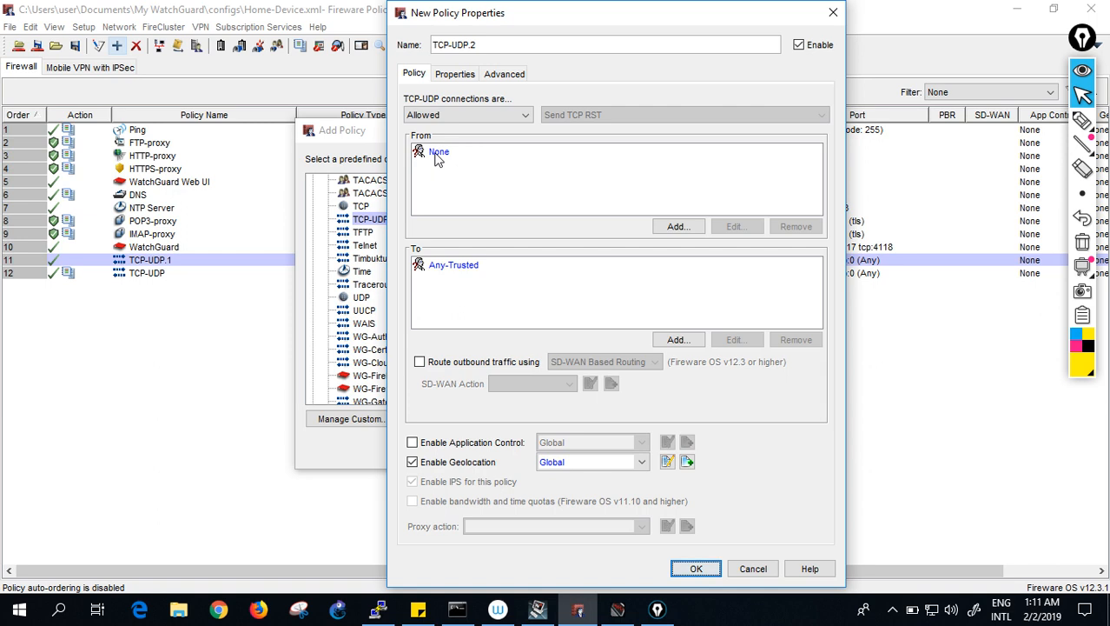
pyautogui.click(436, 154)
pyautogui.click(685, 228)
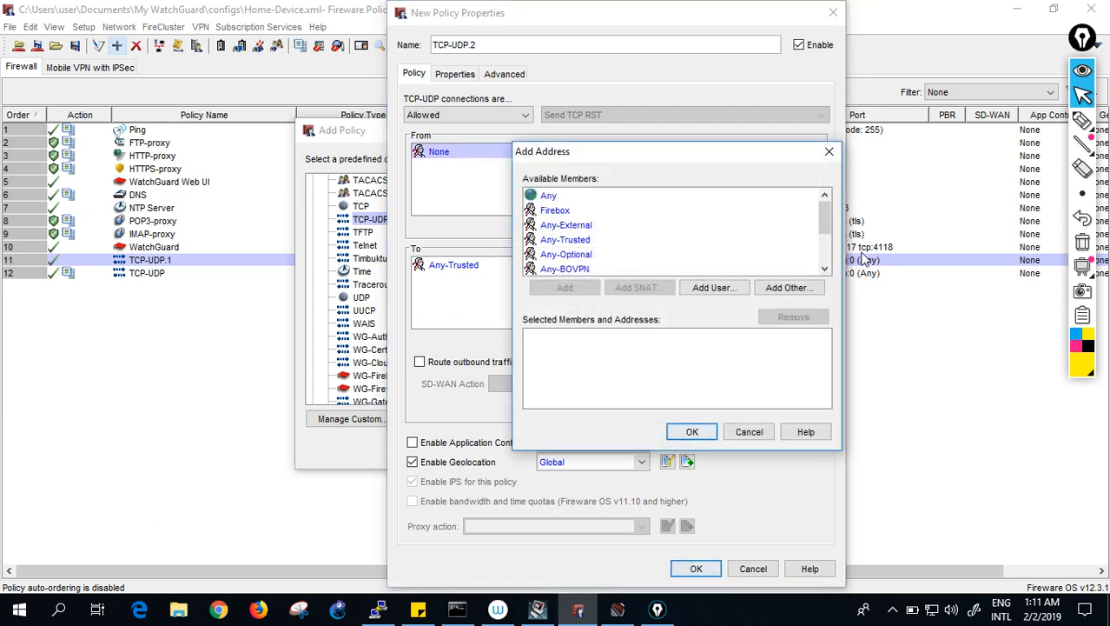
pyautogui.click(815, 210)
pyautogui.moveTo(825, 224); pyautogui.dragTo(824, 250)
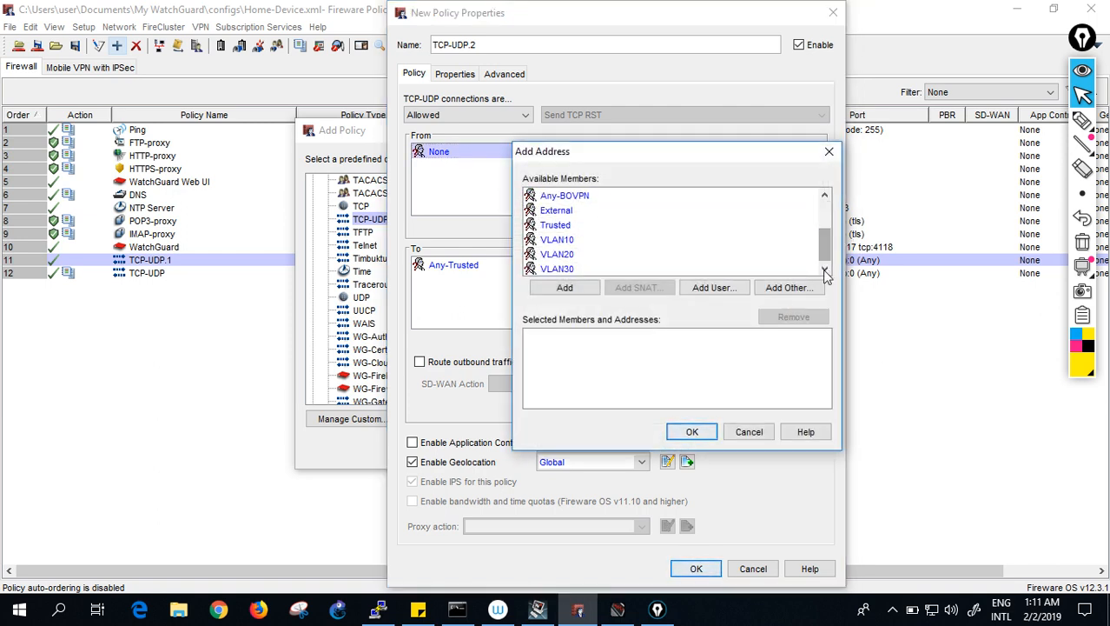
pyautogui.click(578, 270)
pyautogui.click(565, 288)
pyautogui.click(694, 432)
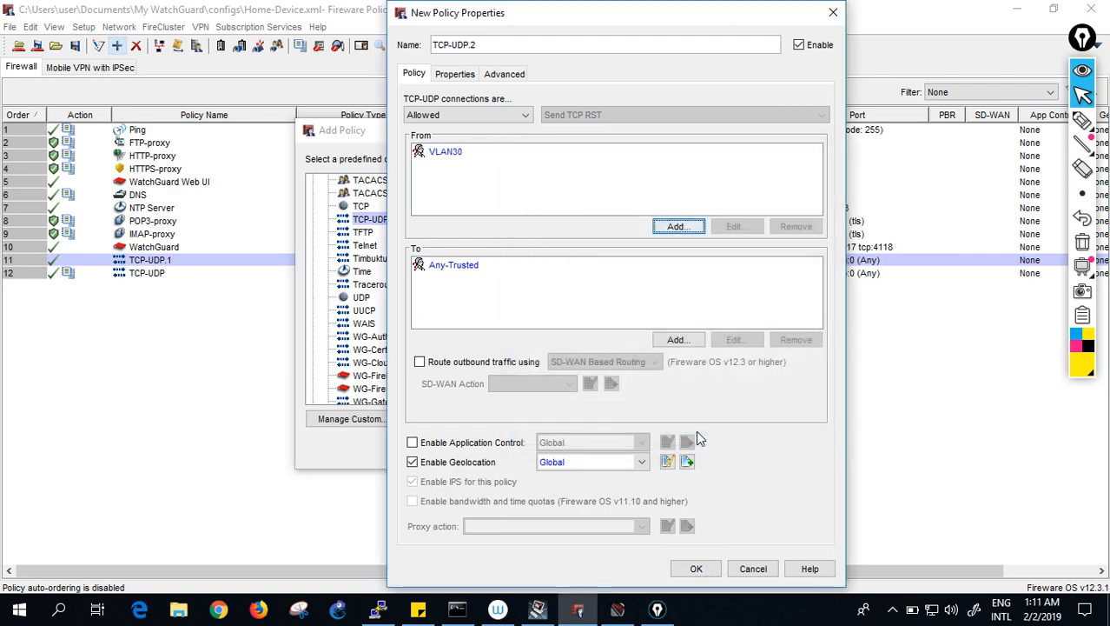
pyautogui.click(697, 570)
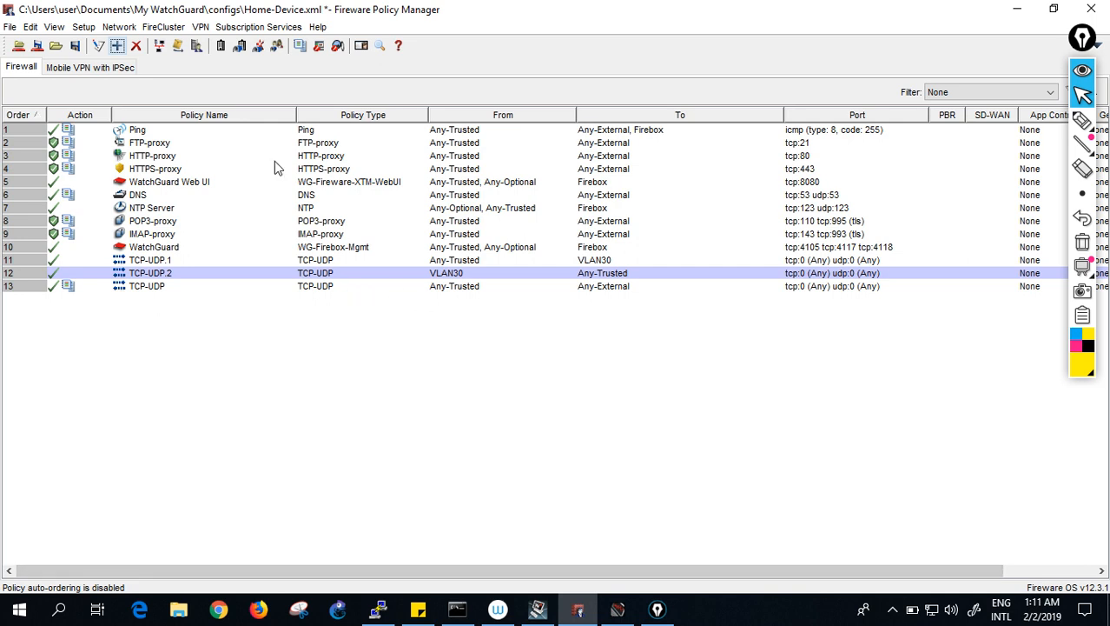
# - Save the configuration with TCP-UDP.2 to the Firebox using the admin passphrase, replacing Home-Device.xml
pyautogui.click(37, 45)
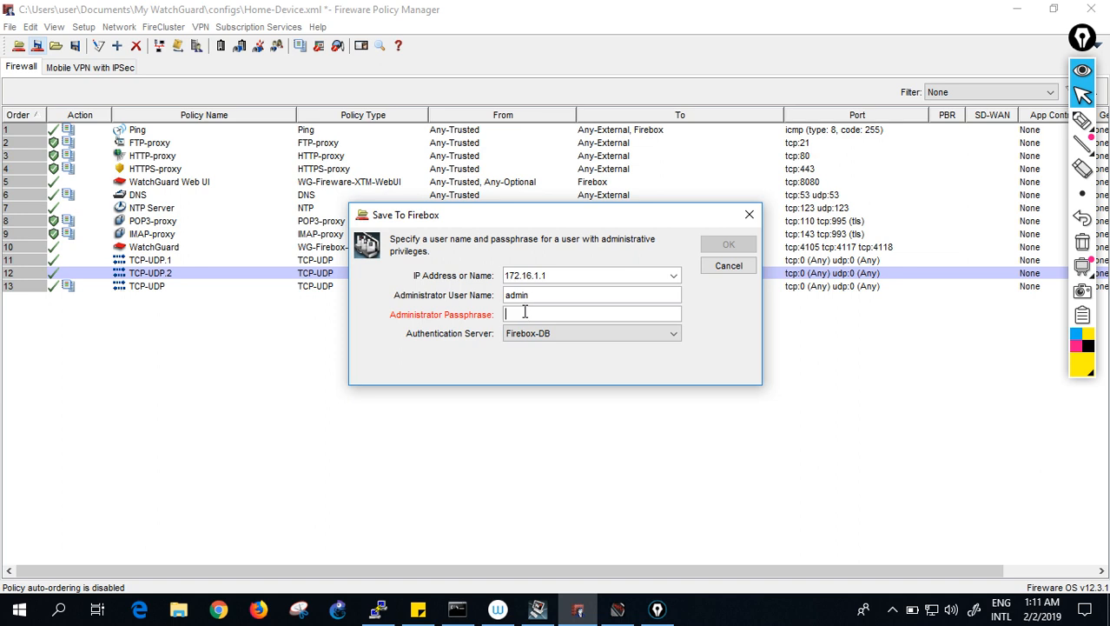
pyautogui.write('•••••••')
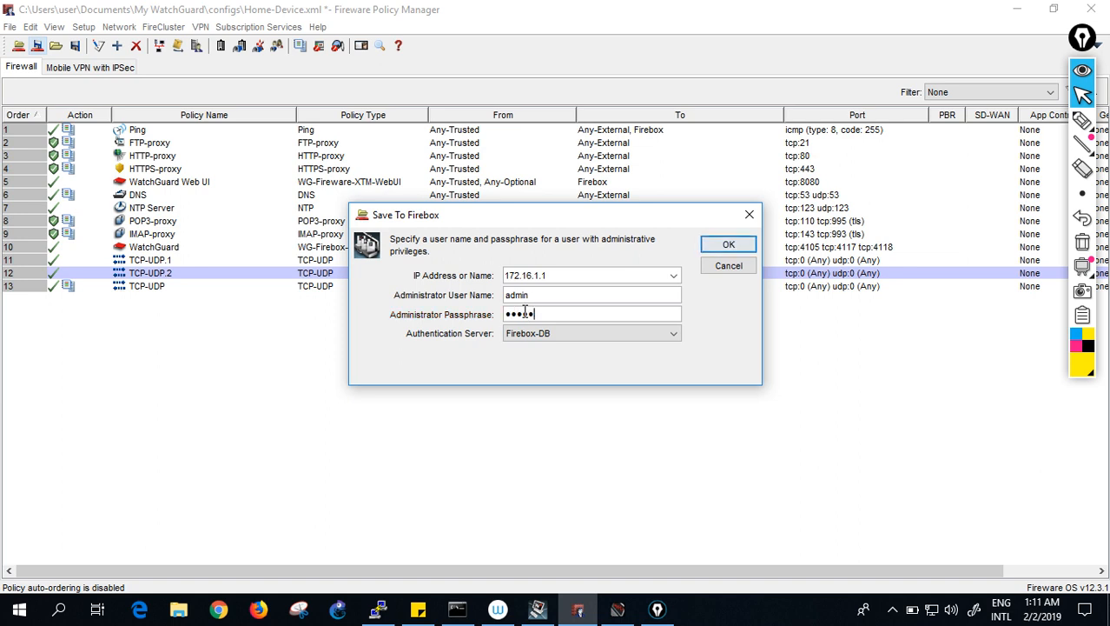
pyautogui.write('•••')
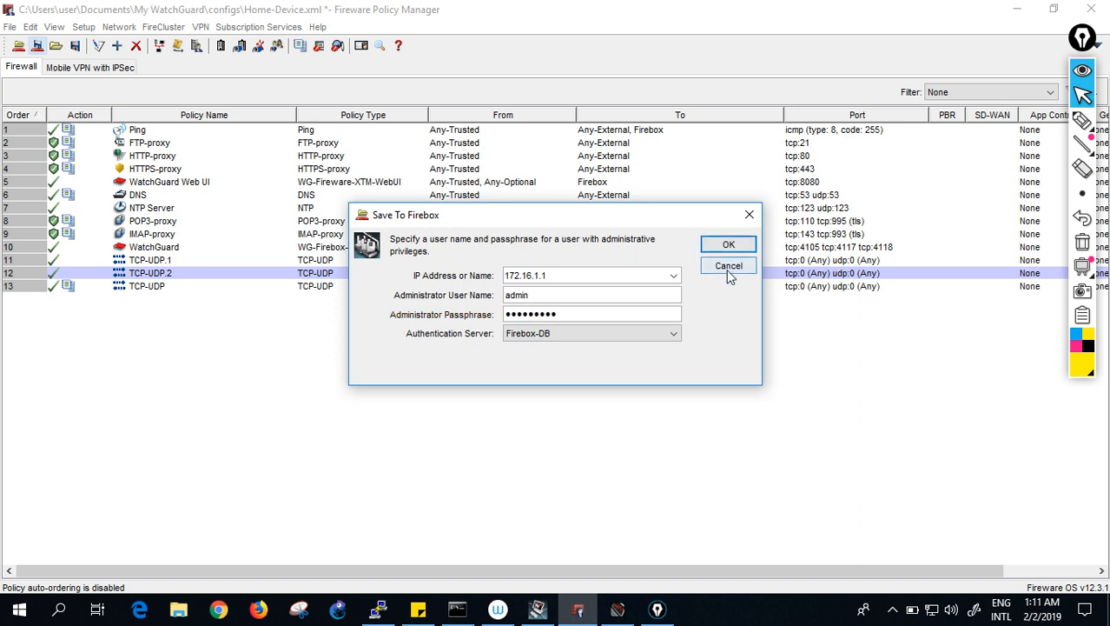
pyautogui.click(723, 249)
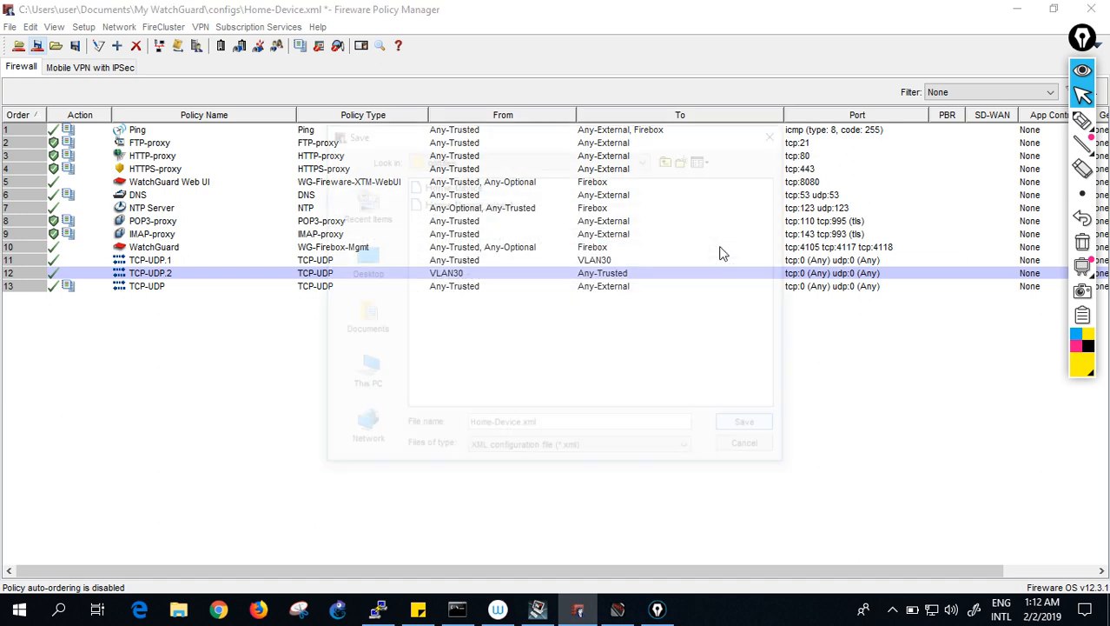
pyautogui.click(756, 429)
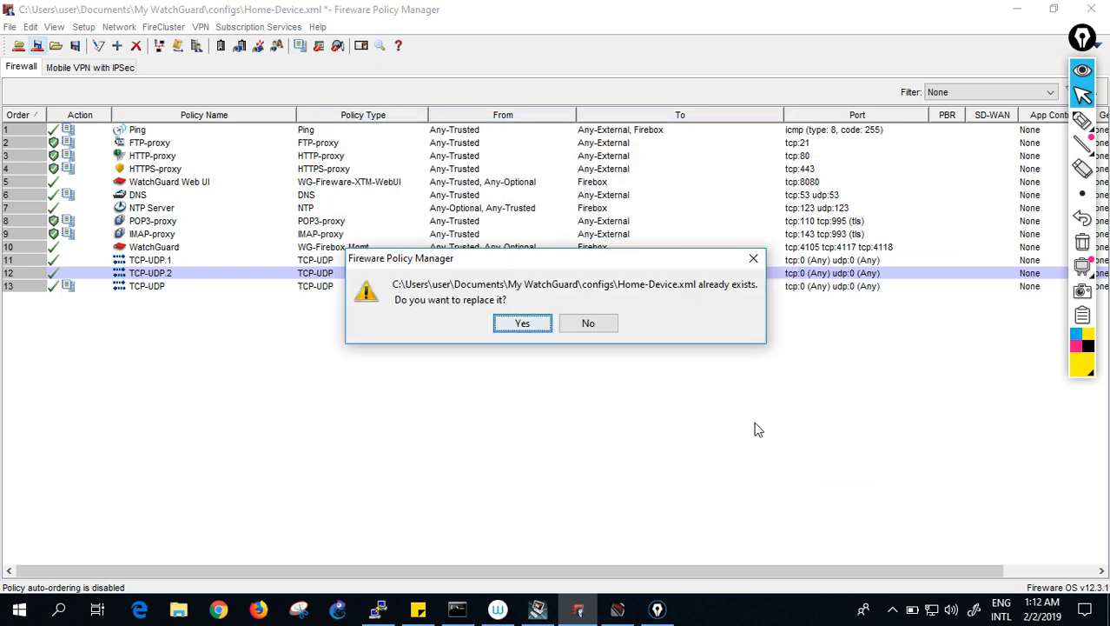
pyautogui.click(535, 331)
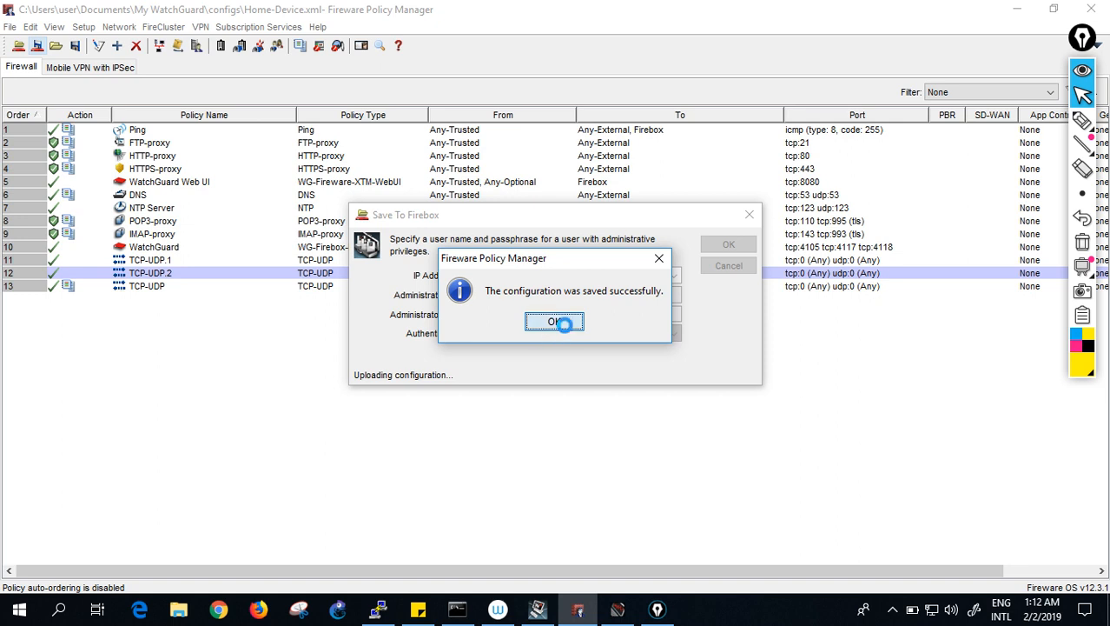
pyautogui.click(565, 330)
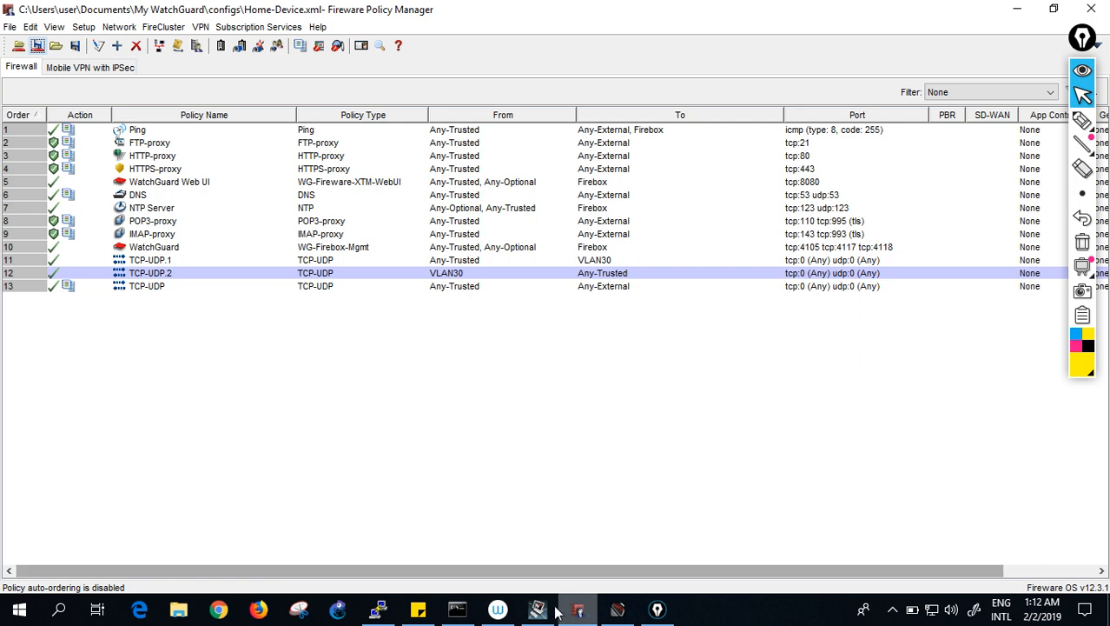
pyautogui.click(456, 611)
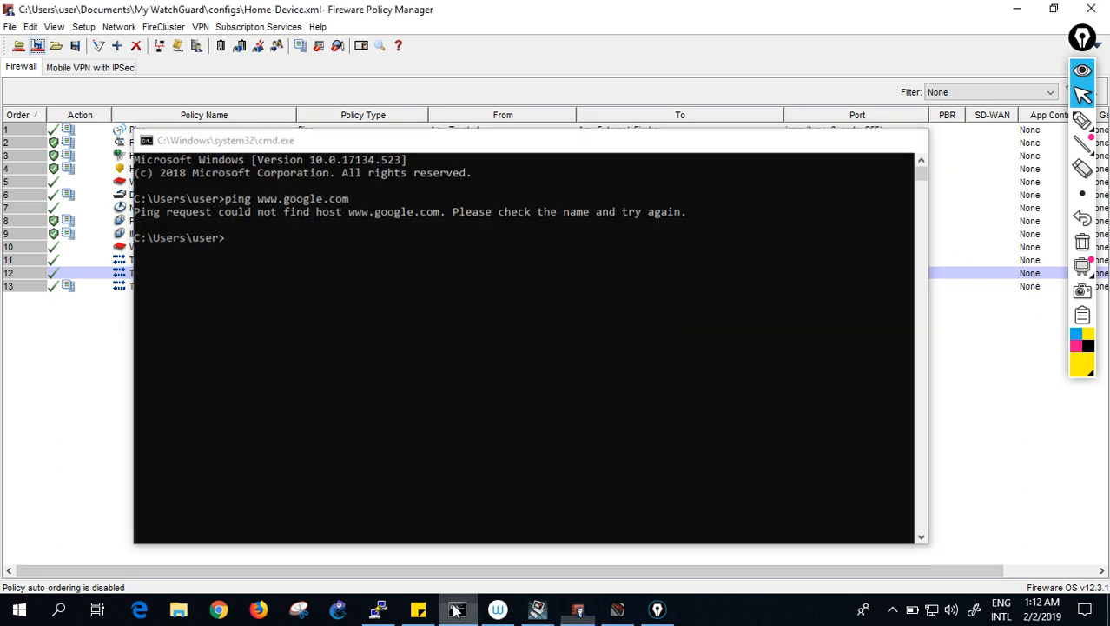
pyautogui.click(454, 609)
pyautogui.click(380, 611)
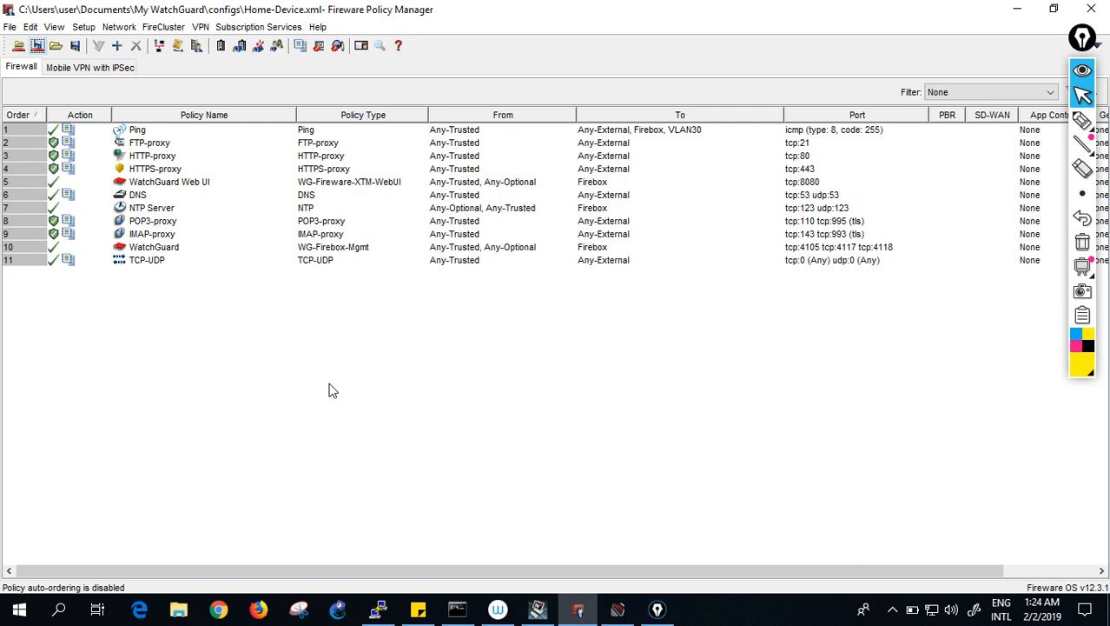
# - Start a new policy from the Ping packet filter template
pyautogui.click(116, 46)
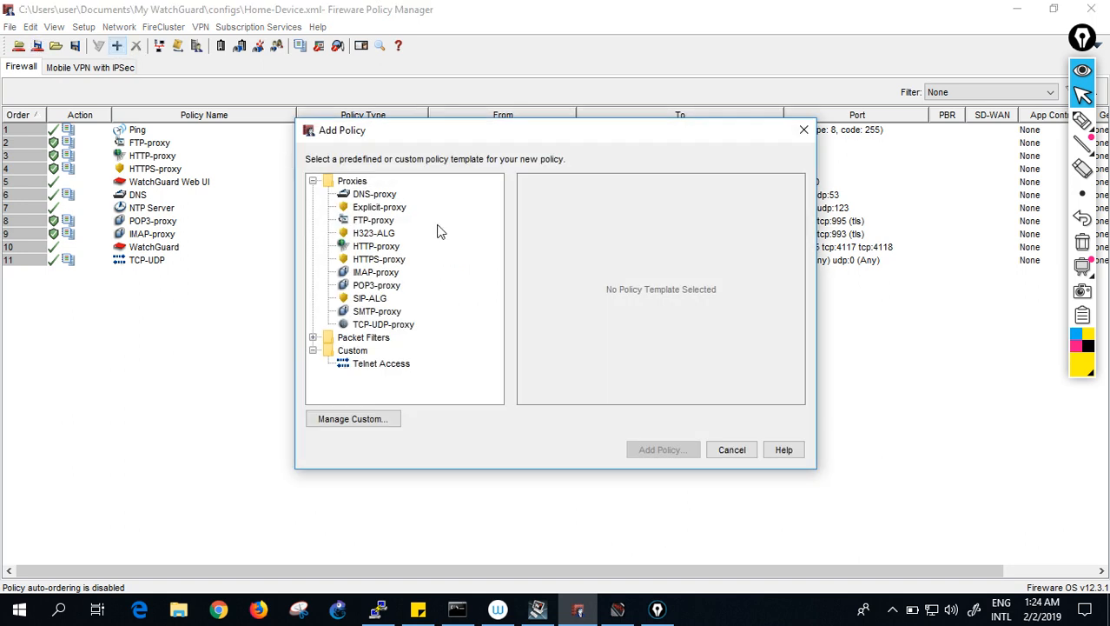
pyautogui.click(317, 336)
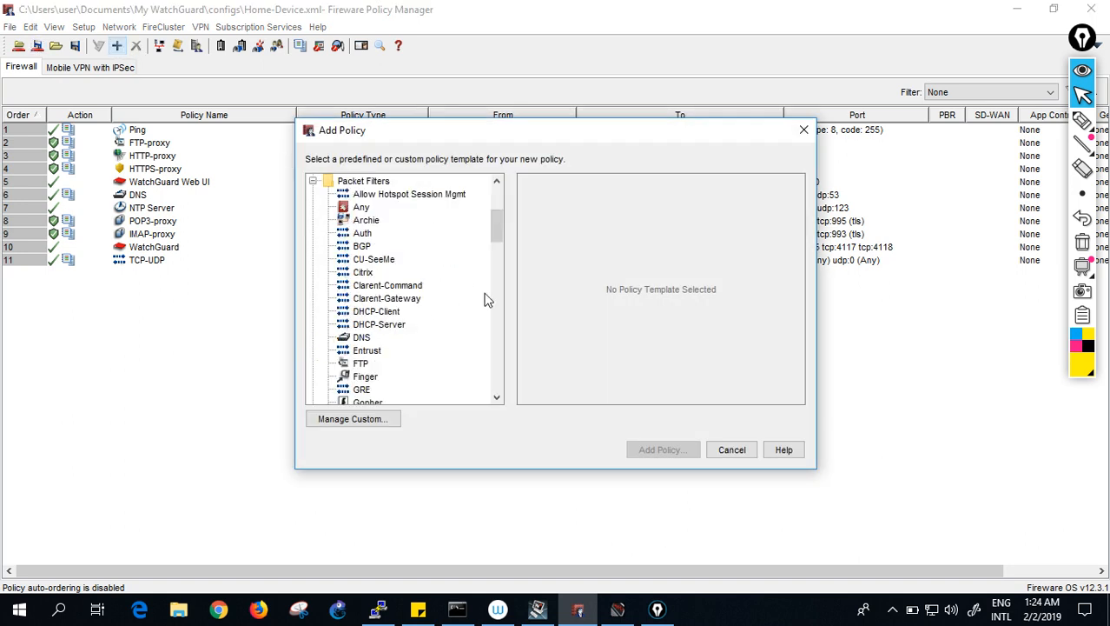
pyautogui.moveTo(498, 224); pyautogui.dragTo(506, 289)
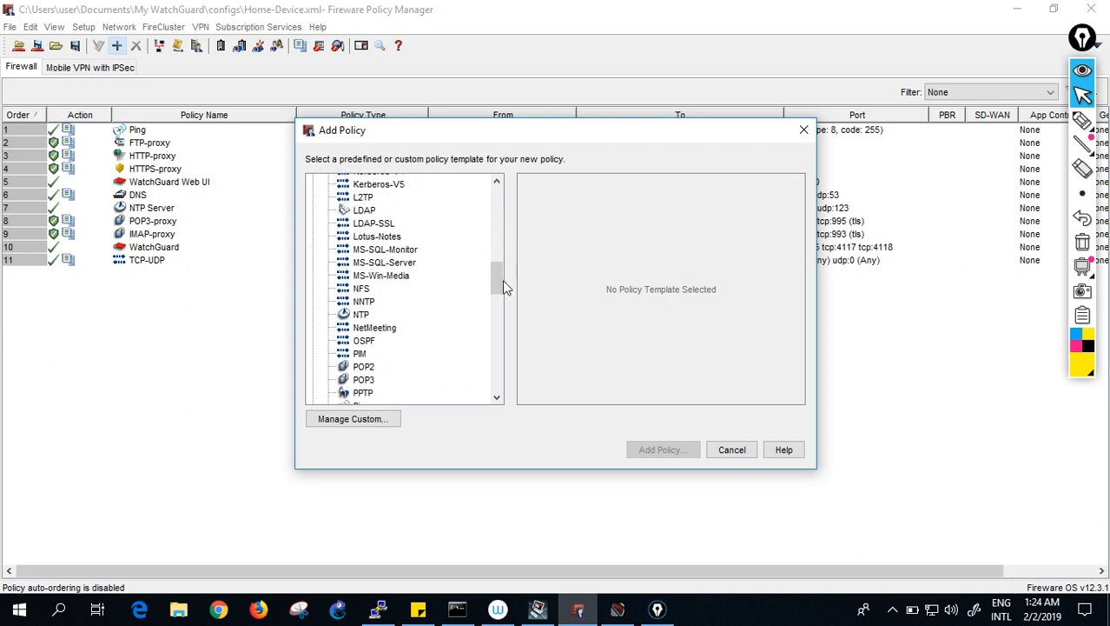
pyautogui.scroll(-2, 500, 283)
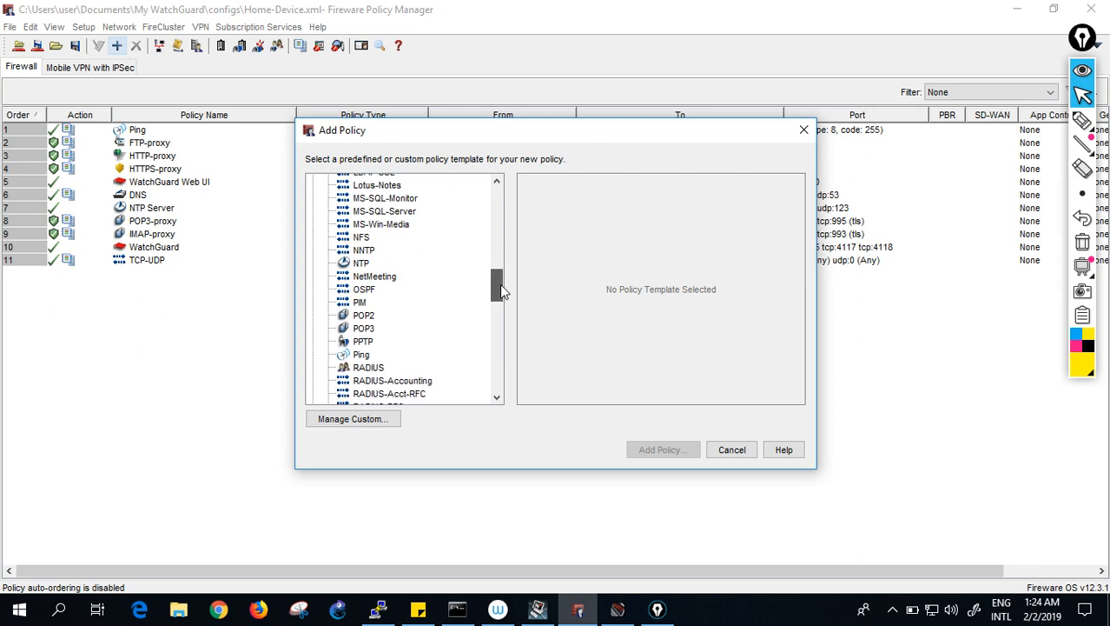
pyautogui.click(359, 356)
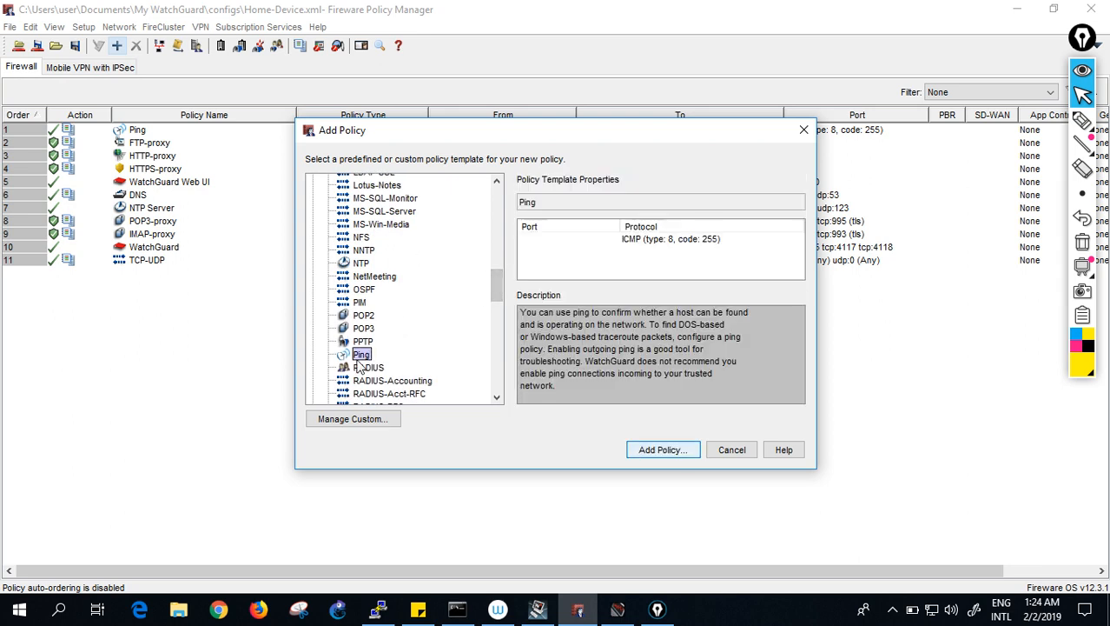
pyautogui.click(657, 450)
# - Replace the source Any-Trusted with VLAN30
pyautogui.click(452, 153)
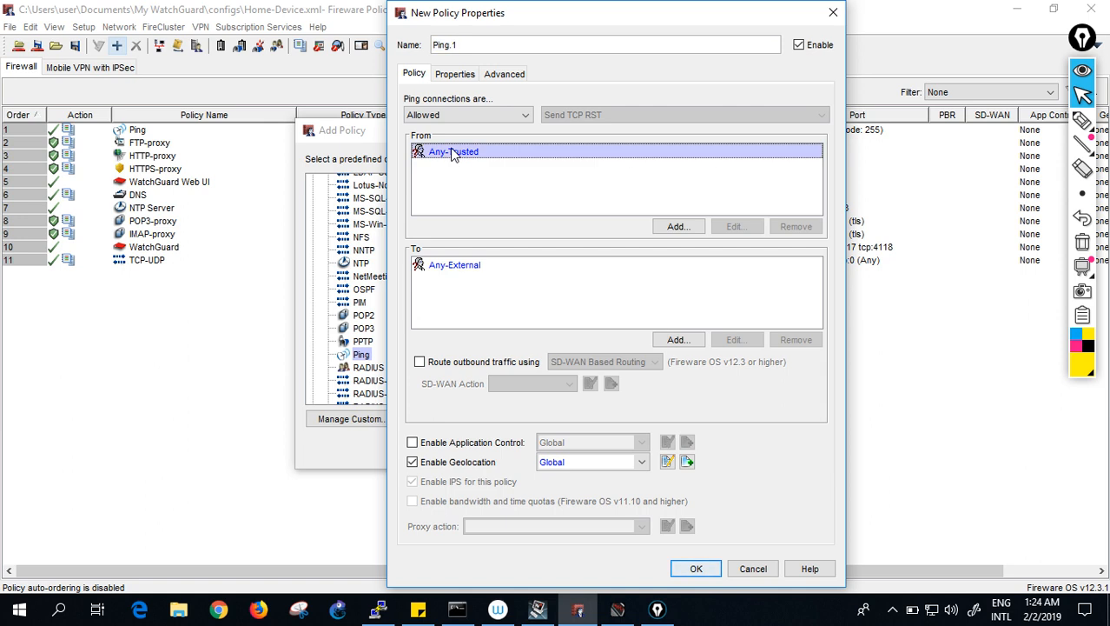
pyautogui.click(795, 226)
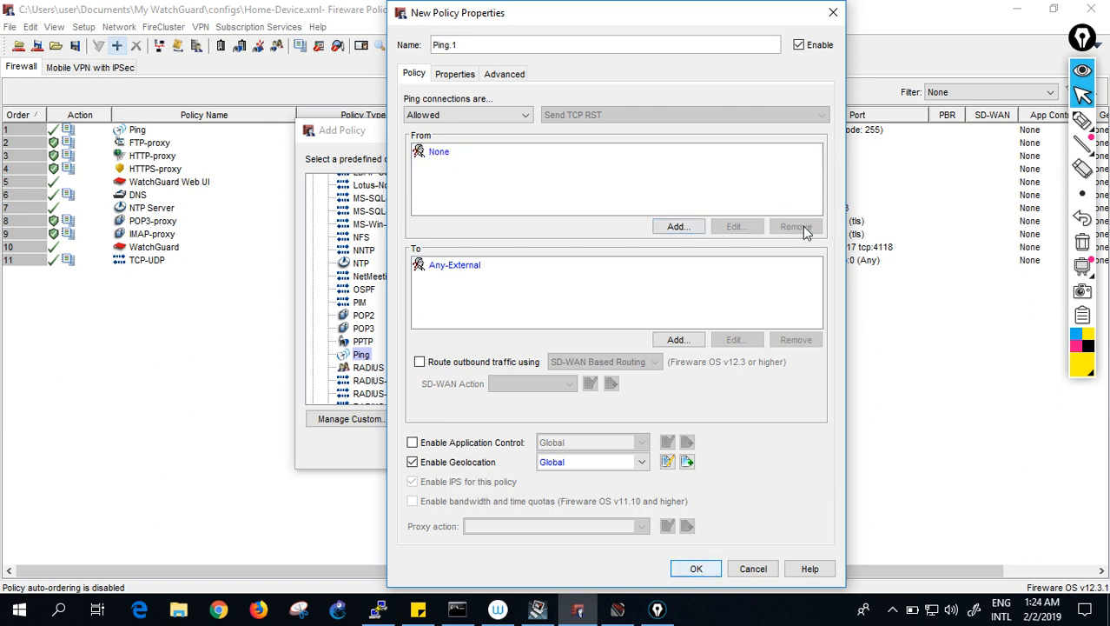
pyautogui.click(674, 224)
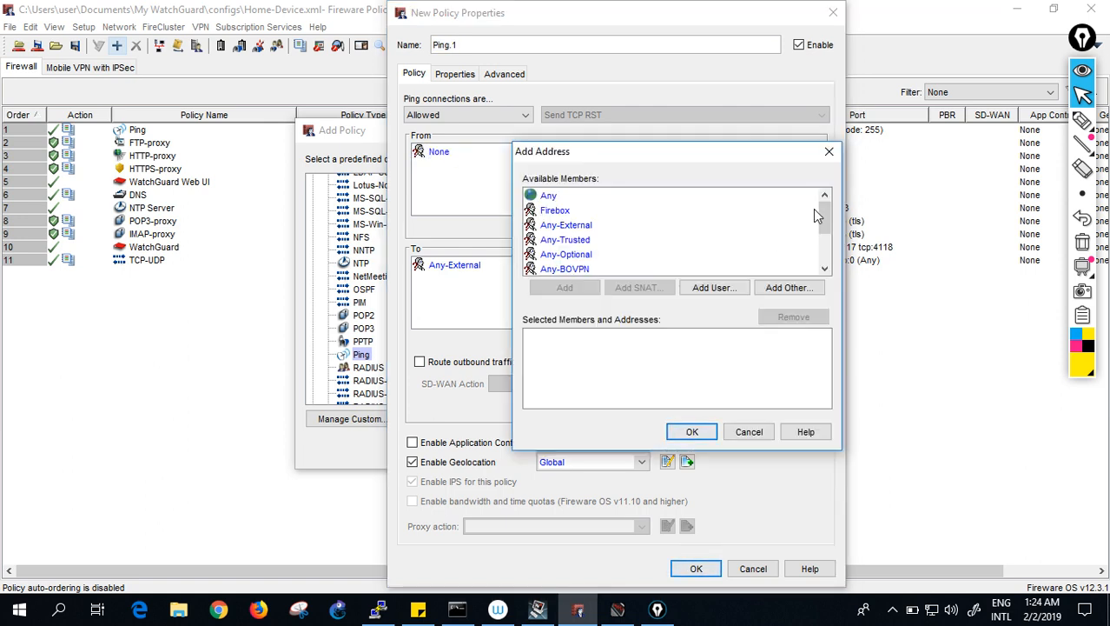
pyautogui.moveTo(823, 218); pyautogui.dragTo(823, 246)
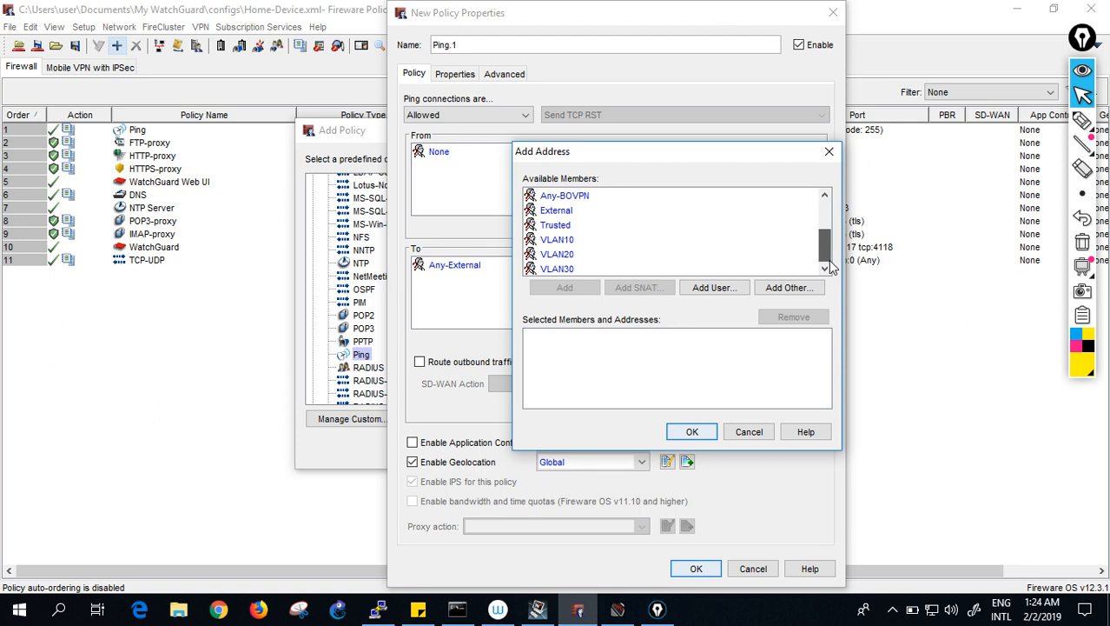
pyautogui.click(571, 270)
pyautogui.click(565, 289)
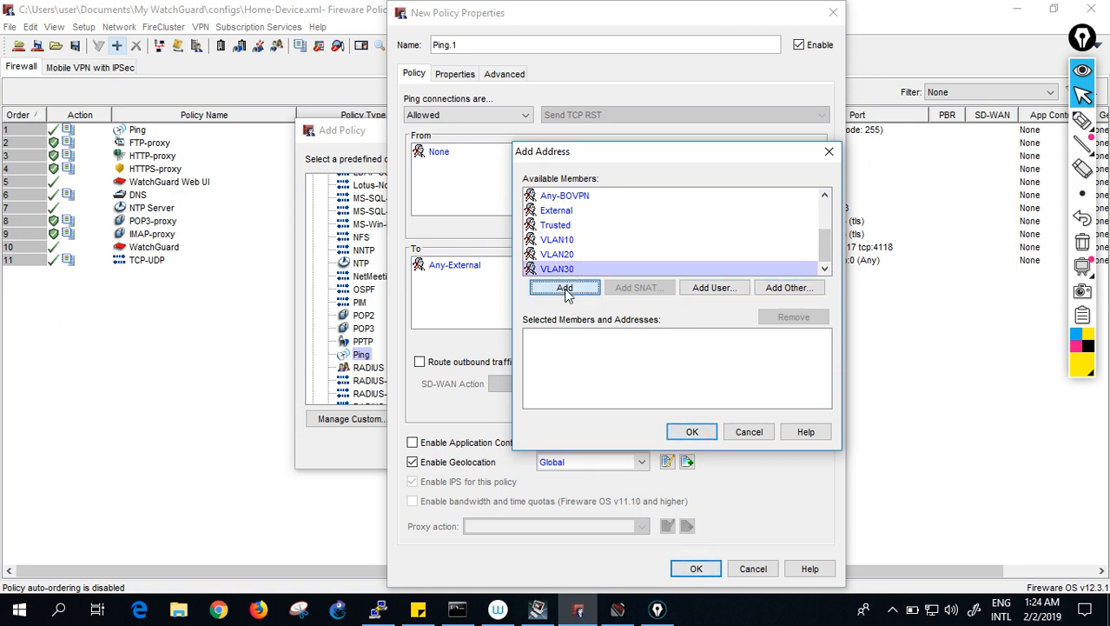
pyautogui.click(693, 432)
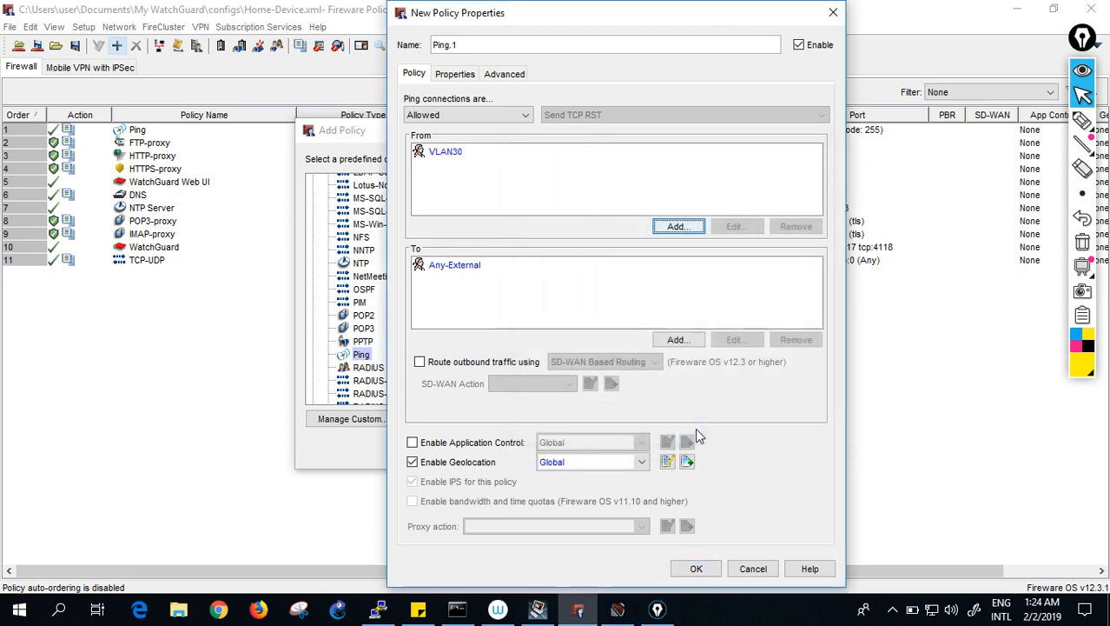
# - Replace destination Any-External with Any-Trusted and finish the Ping.1 policy
pyautogui.click(460, 266)
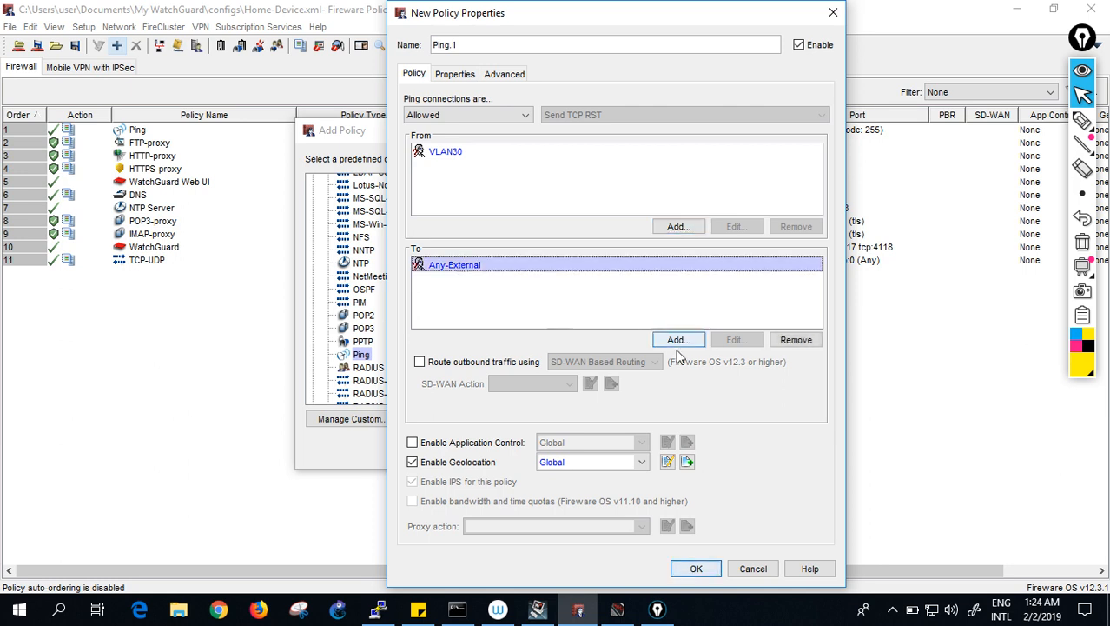
pyautogui.click(794, 340)
pyautogui.click(684, 340)
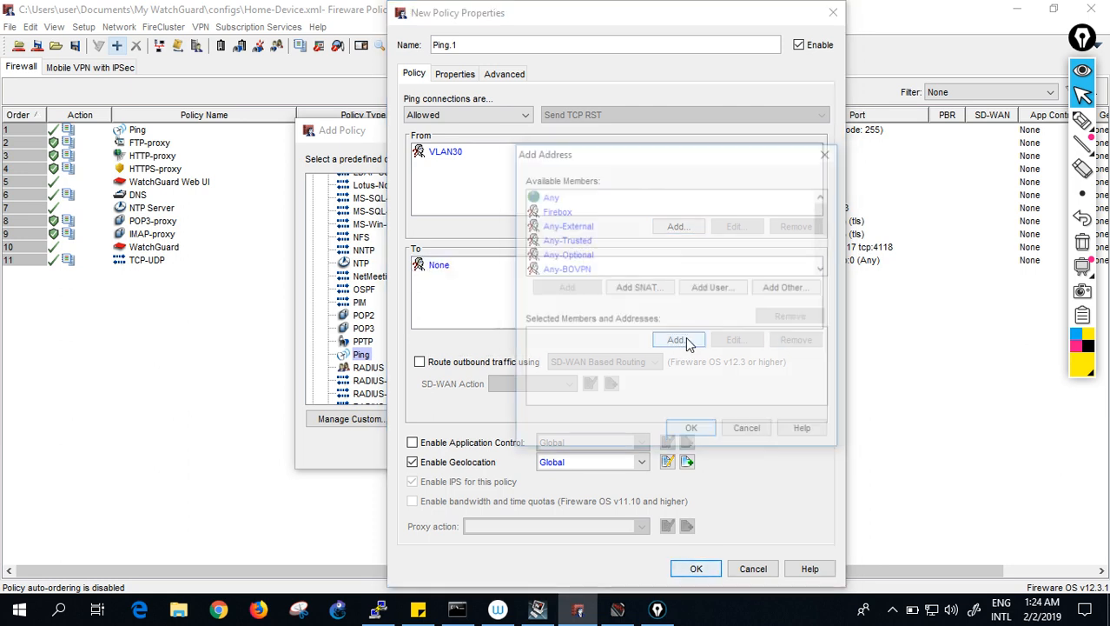
pyautogui.click(571, 242)
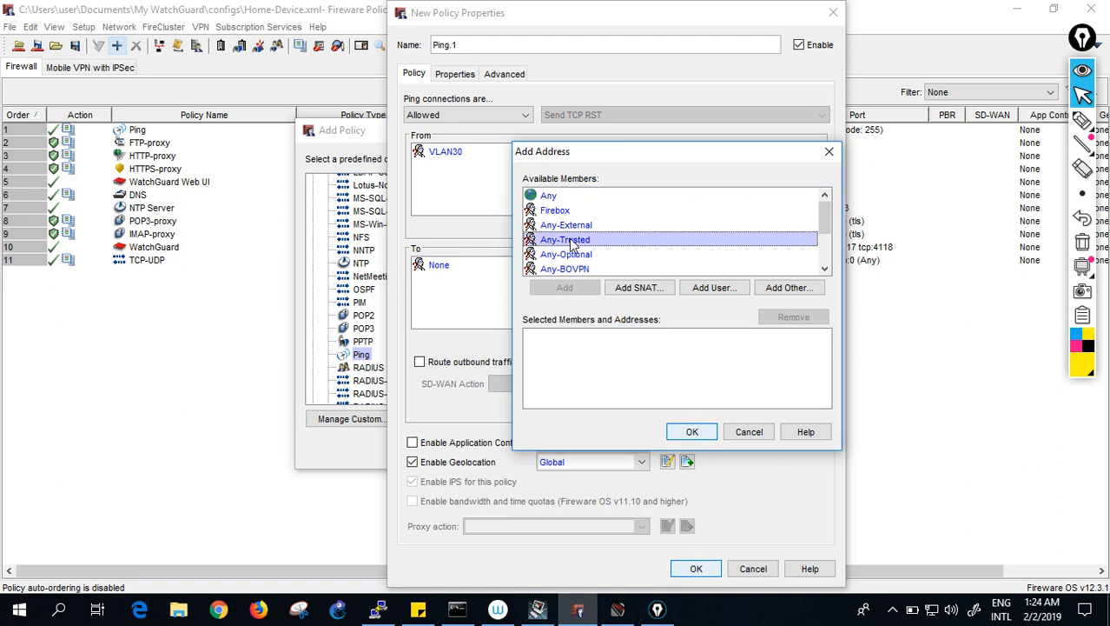
pyautogui.click(565, 288)
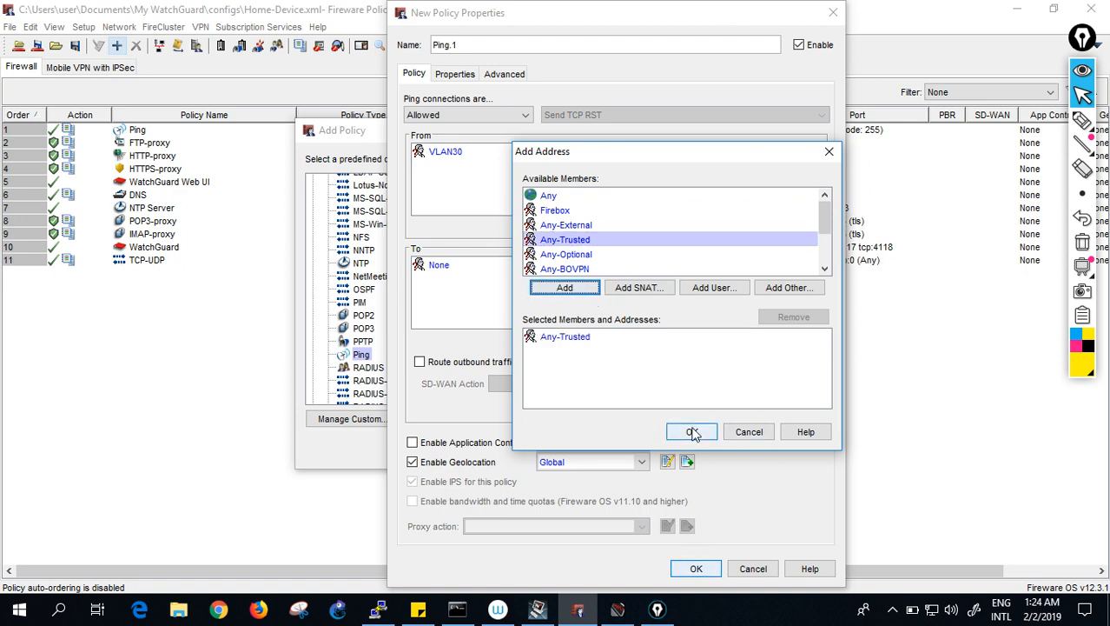
pyautogui.click(692, 432)
pyautogui.click(697, 570)
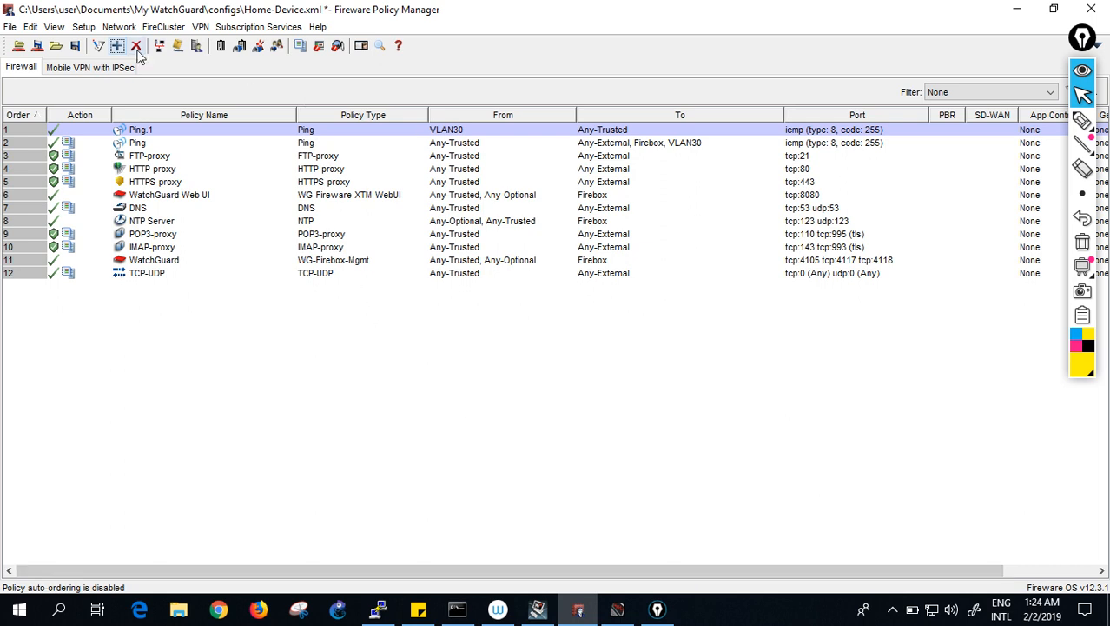
# - Save the configuration with Ping.1 to the Firebox at 172.16.1.1 using the admin passphrase, replacing Home-Device.xml
pyautogui.click(38, 48)
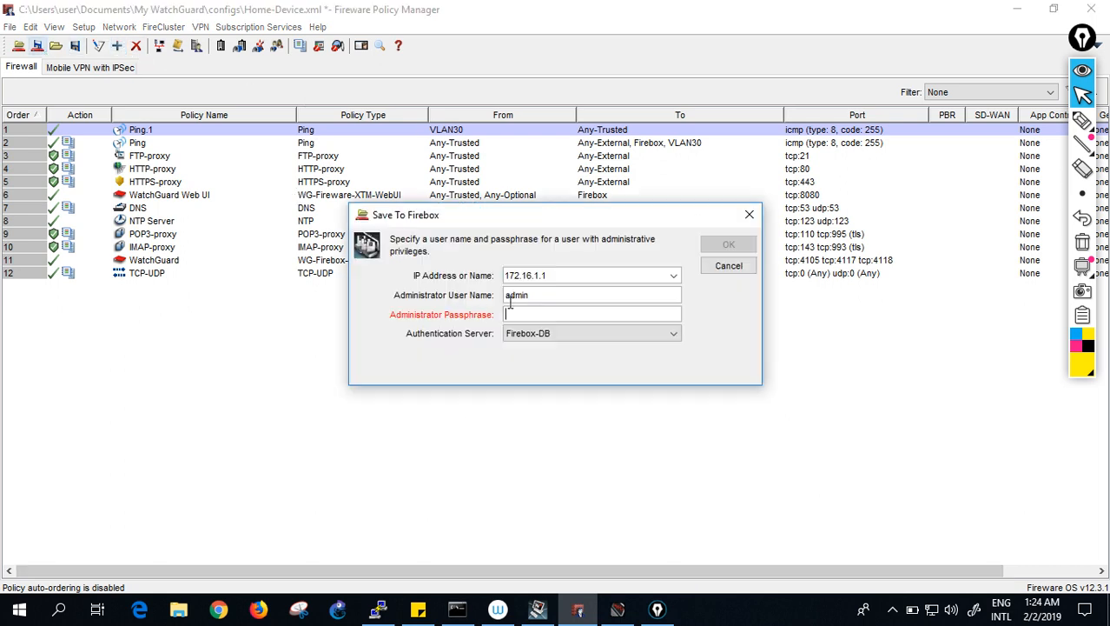
pyautogui.write('••••••••••')
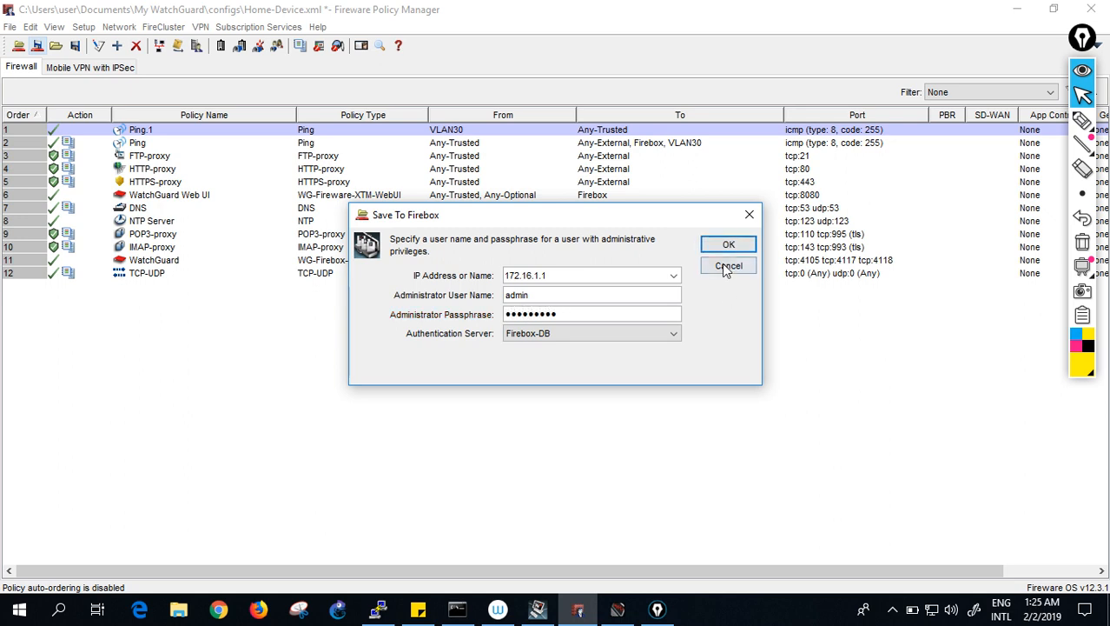
pyautogui.click(726, 244)
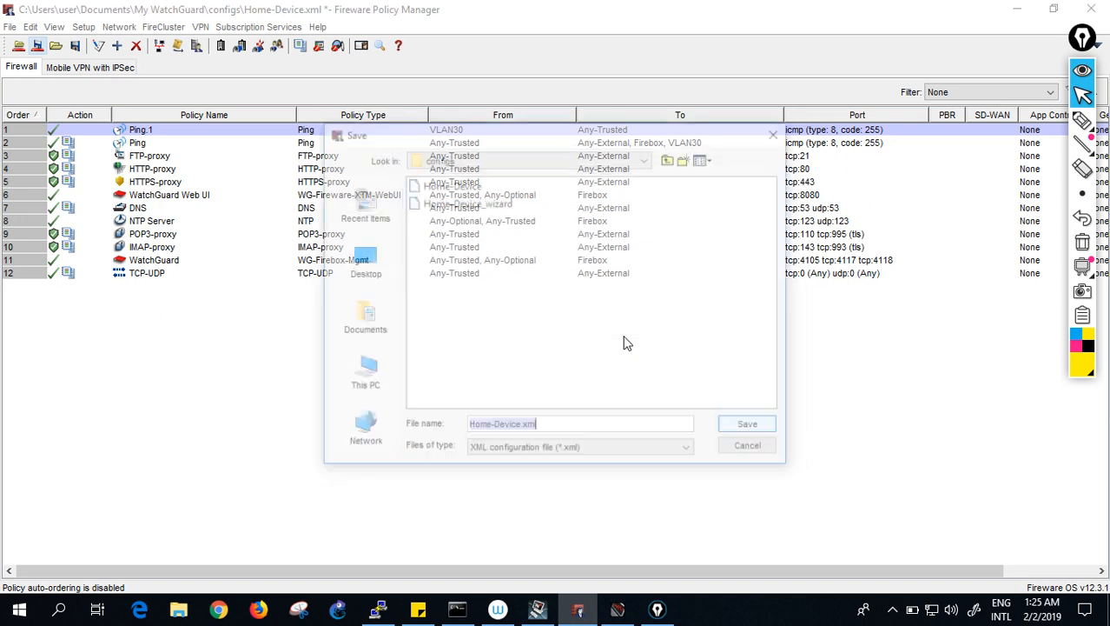
pyautogui.click(749, 425)
pyautogui.click(526, 326)
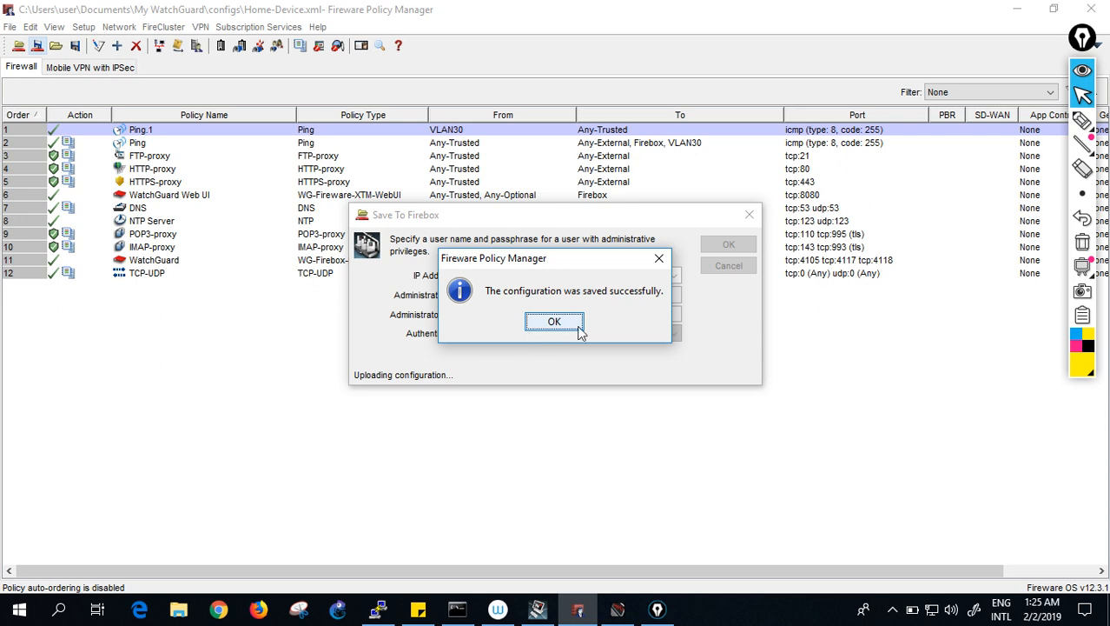
pyautogui.click(569, 320)
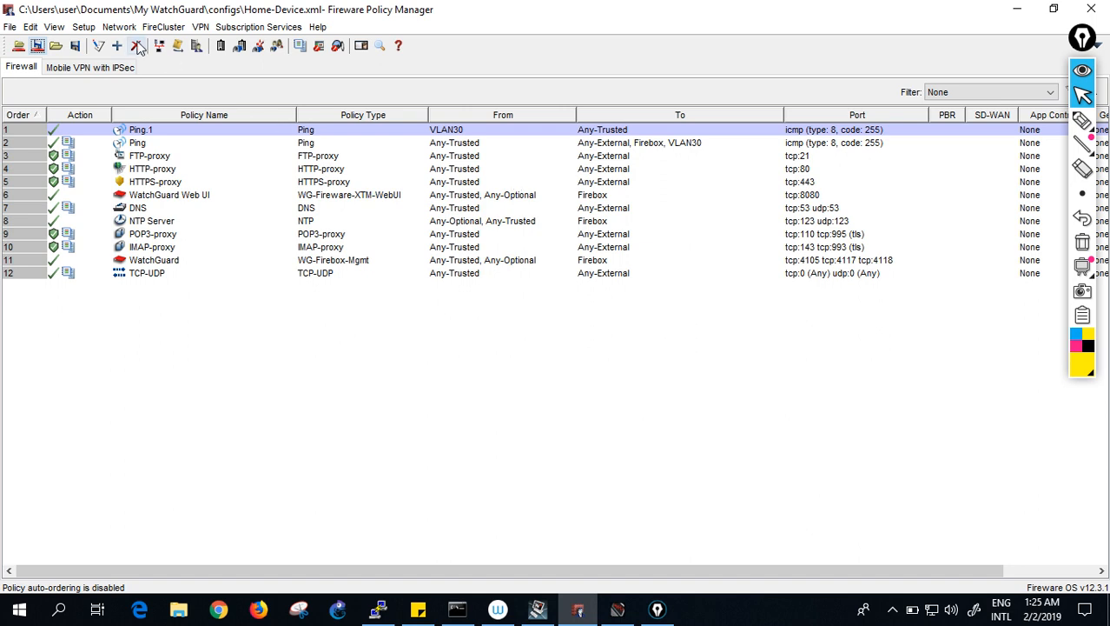
# - Start a new policy from the Telnet packet filter template
pyautogui.click(117, 45)
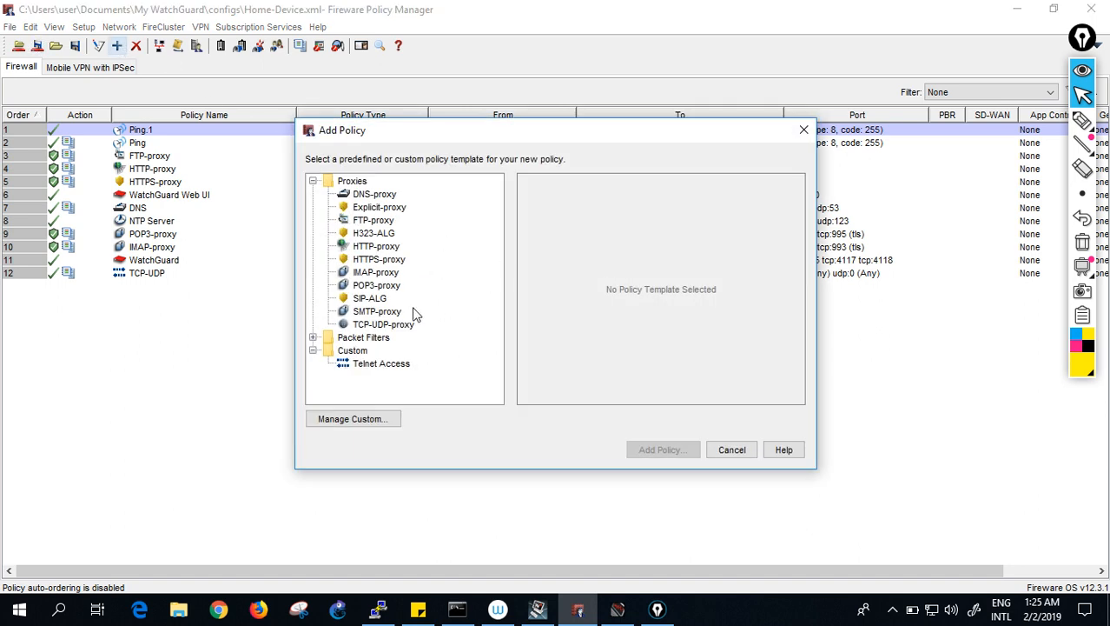
pyautogui.click(313, 337)
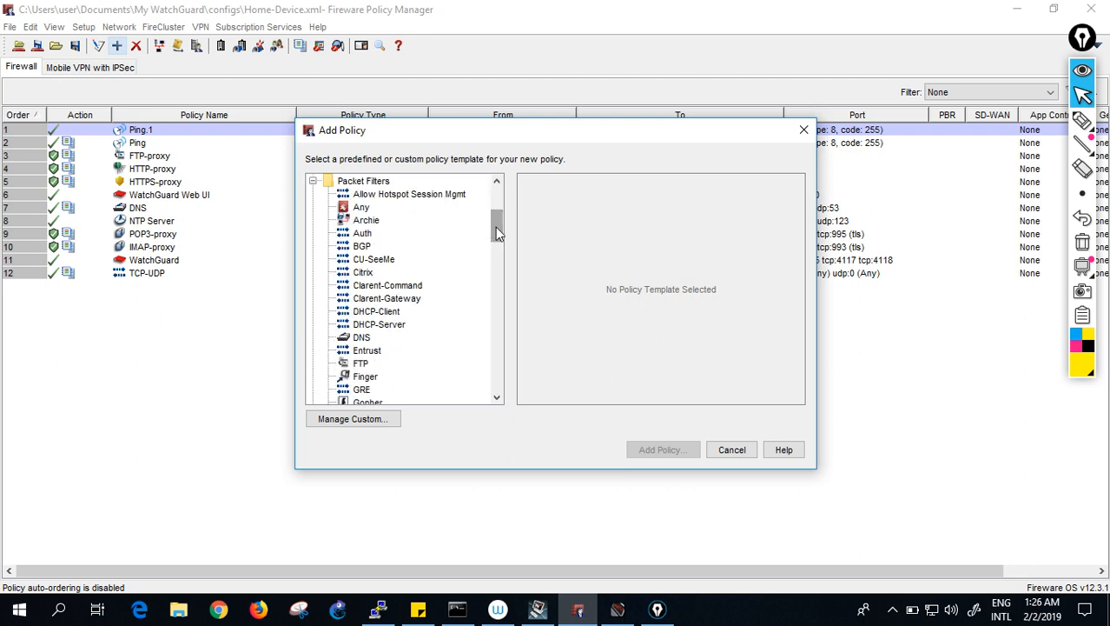
pyautogui.click(501, 310)
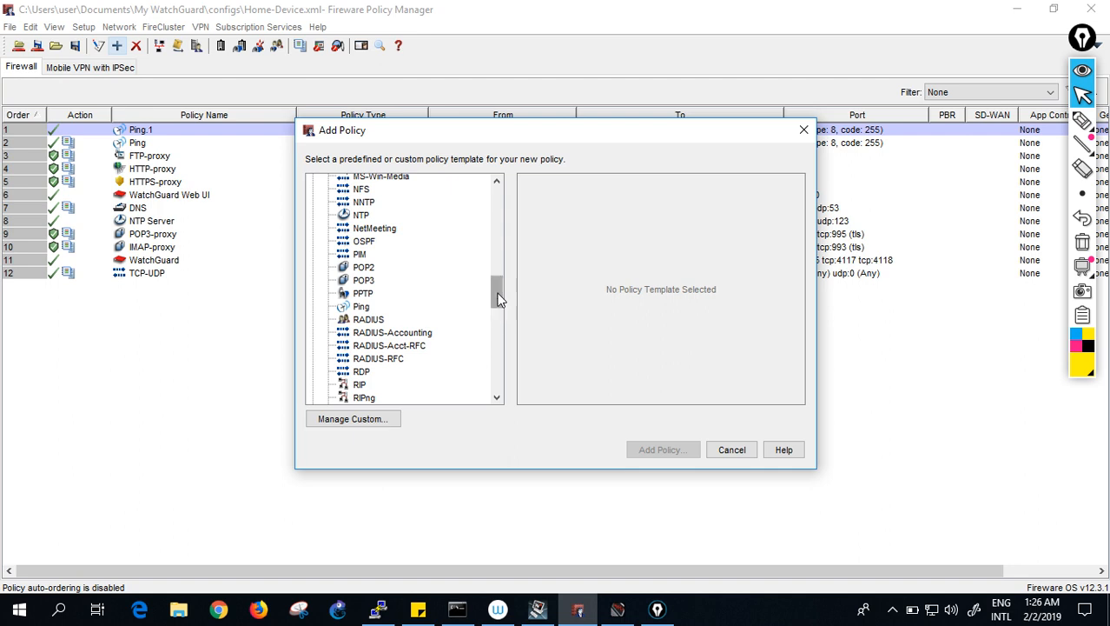
pyautogui.click(499, 329)
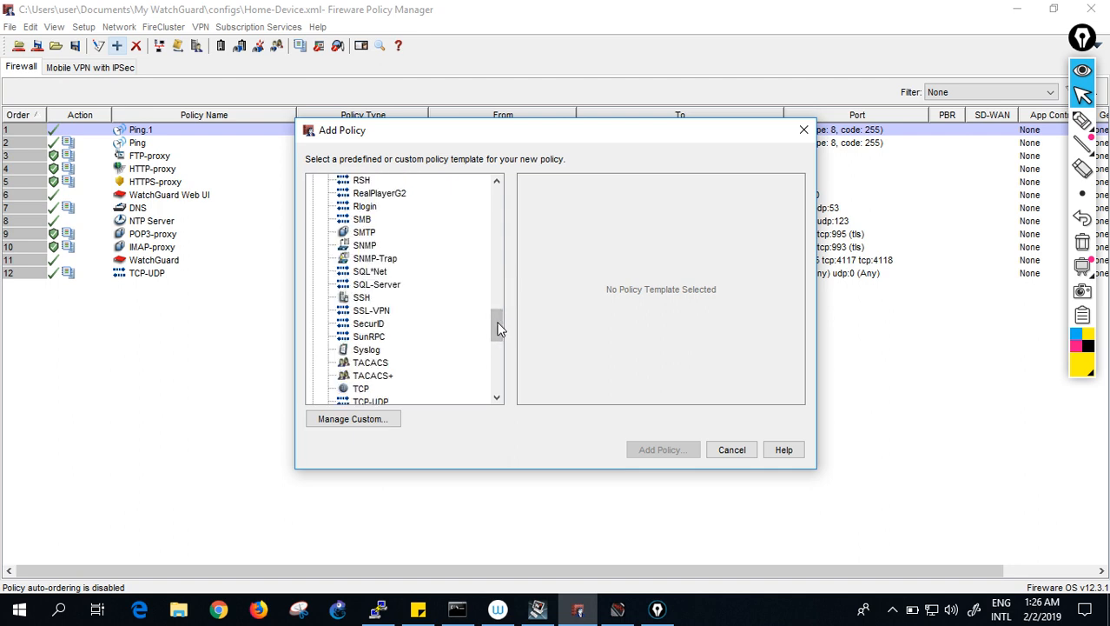
pyautogui.click(497, 343)
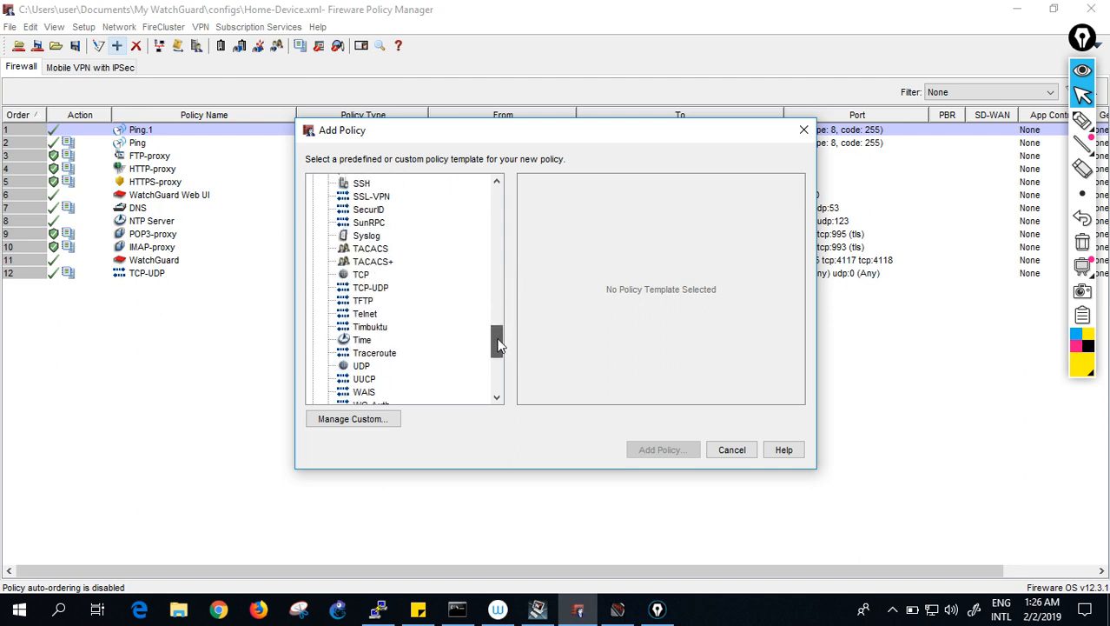
pyautogui.click(366, 314)
pyautogui.click(664, 449)
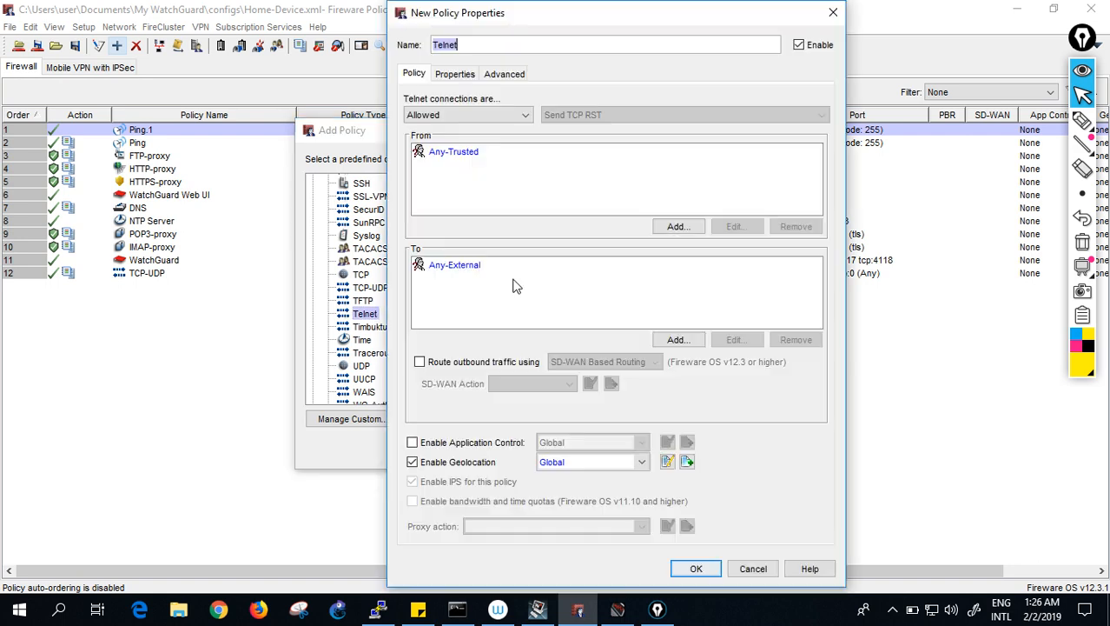
# - Replace the Telnet policy's source Any-Trusted with VLAN30
pyautogui.click(452, 153)
pyautogui.click(796, 230)
pyautogui.click(678, 227)
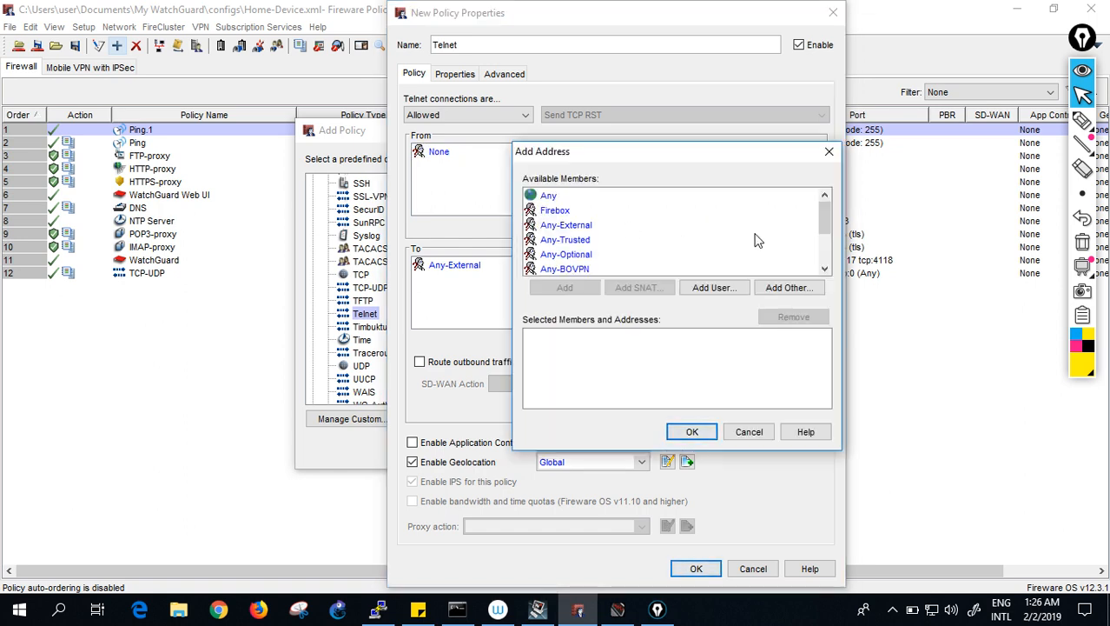
pyautogui.moveTo(825, 222); pyautogui.dragTo(826, 252)
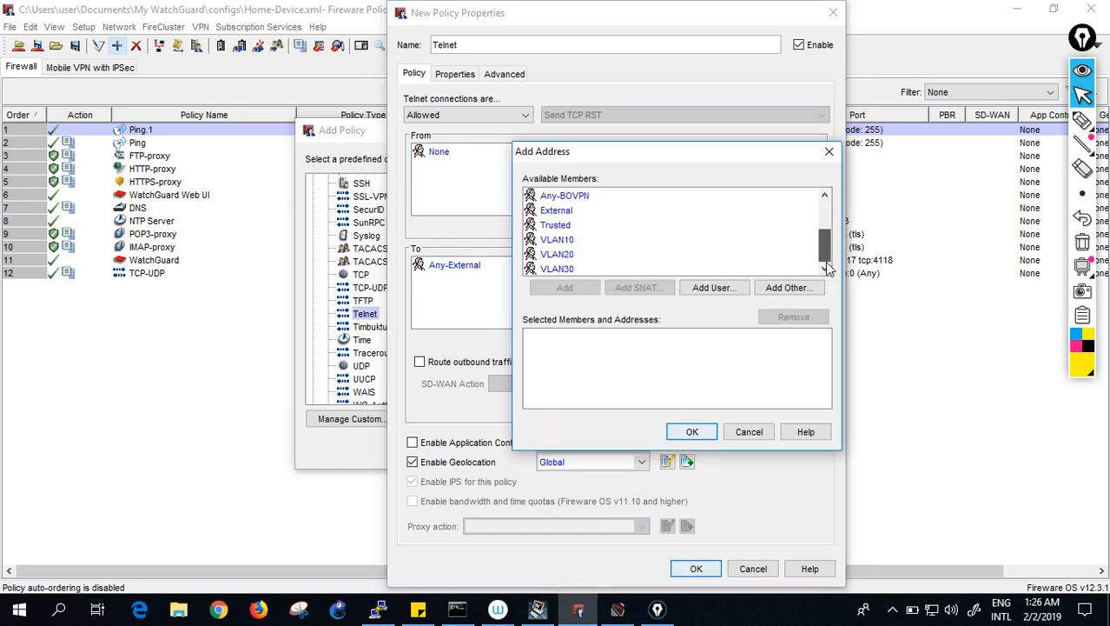
pyautogui.click(596, 269)
pyautogui.click(565, 288)
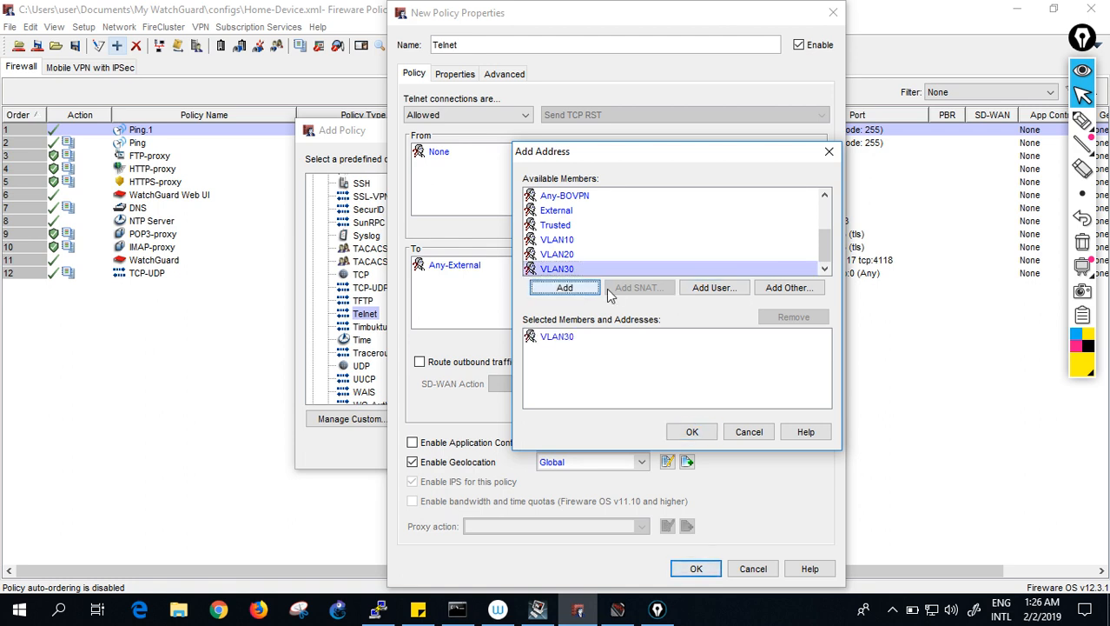
pyautogui.click(693, 432)
# - Make Any-Trusted the only destination, removing Any-External
pyautogui.click(453, 265)
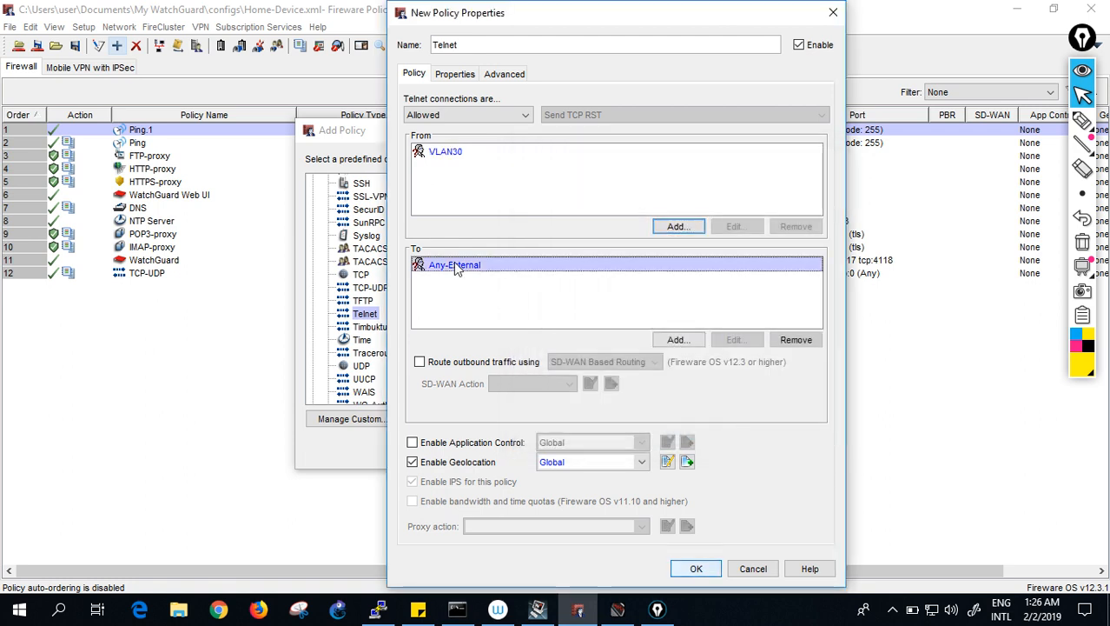
pyautogui.click(682, 340)
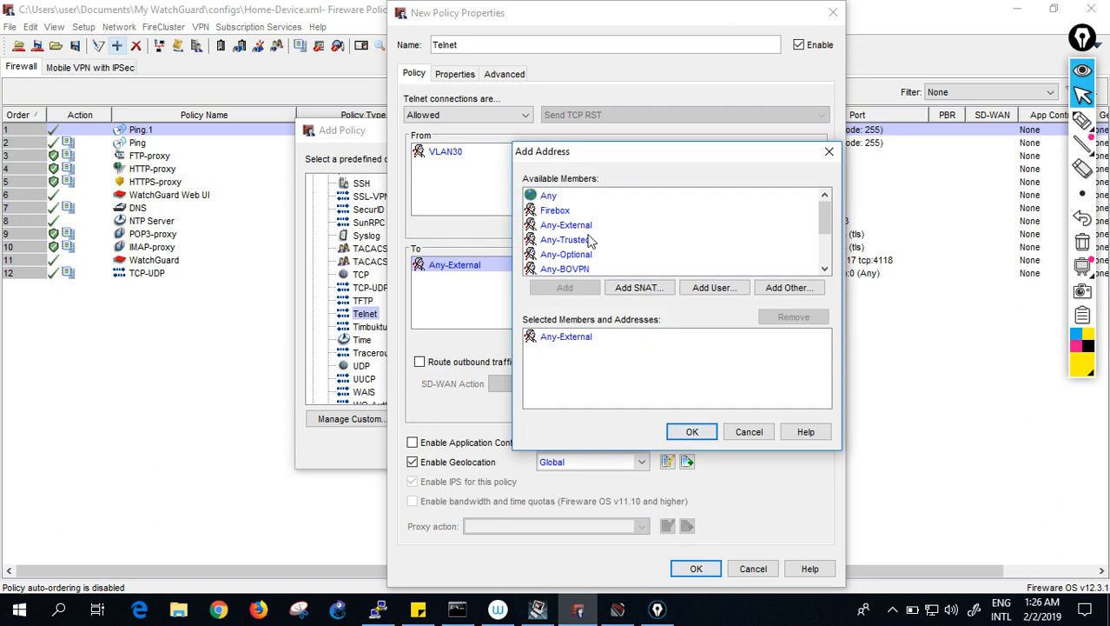
pyautogui.click(576, 239)
pyautogui.click(564, 288)
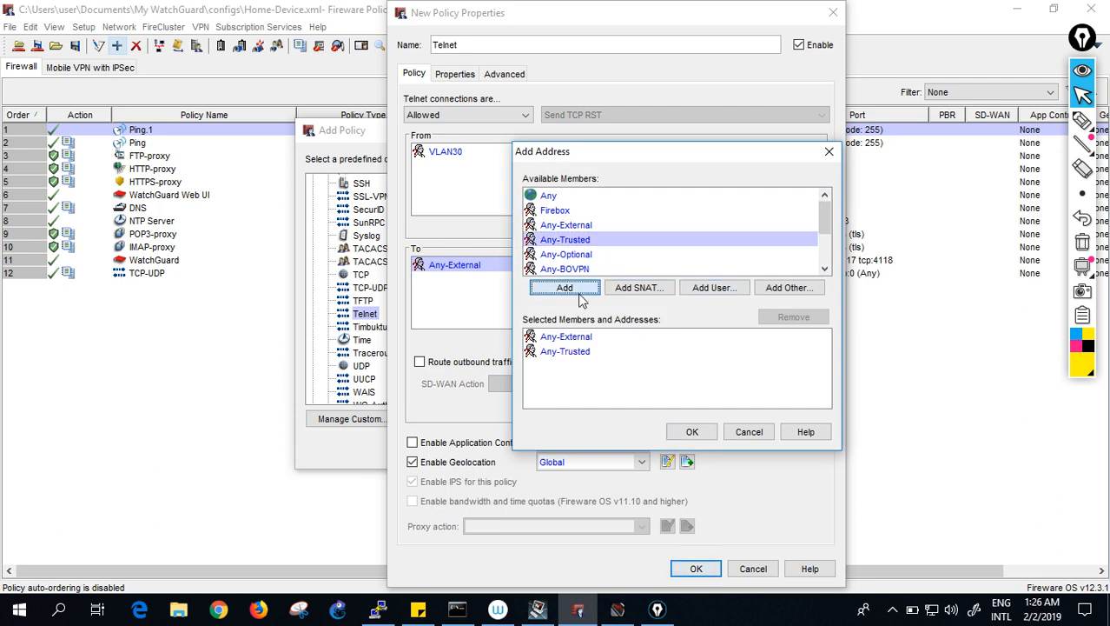
pyautogui.click(575, 337)
pyautogui.click(803, 317)
pyautogui.click(693, 432)
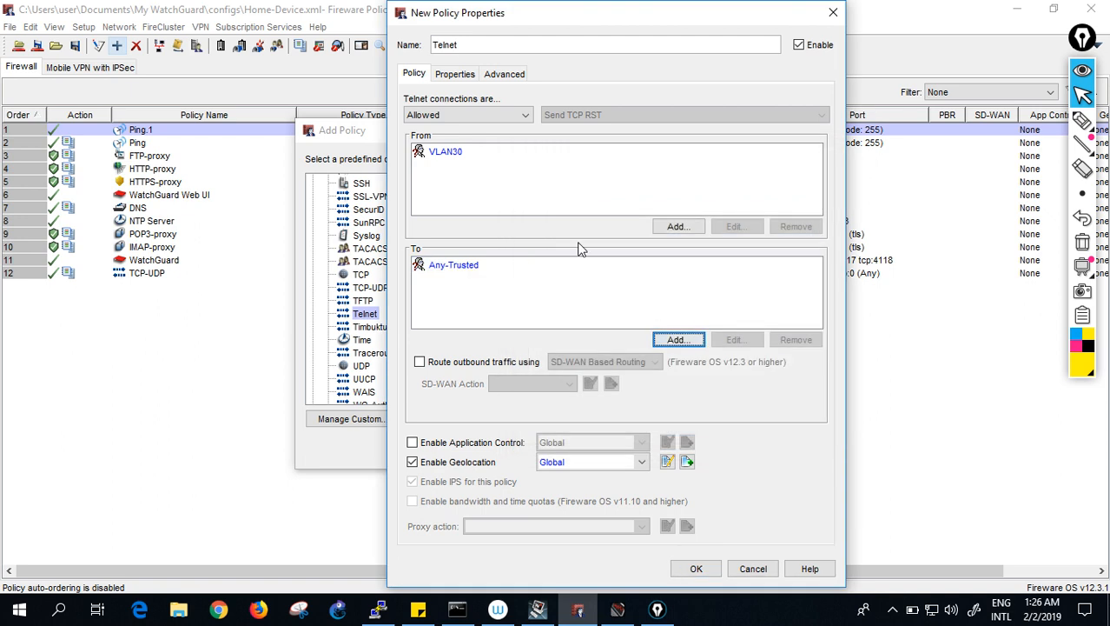
# - Enable 'Send a log message' for allowed packets and finish the Telnet policy
pyautogui.click(453, 75)
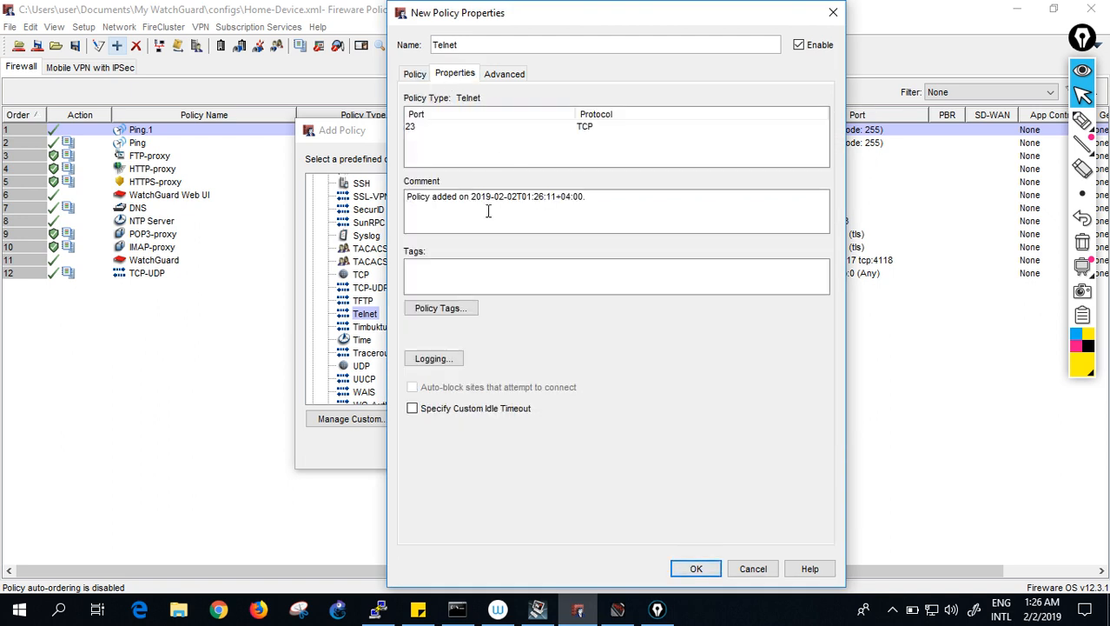
pyautogui.click(448, 359)
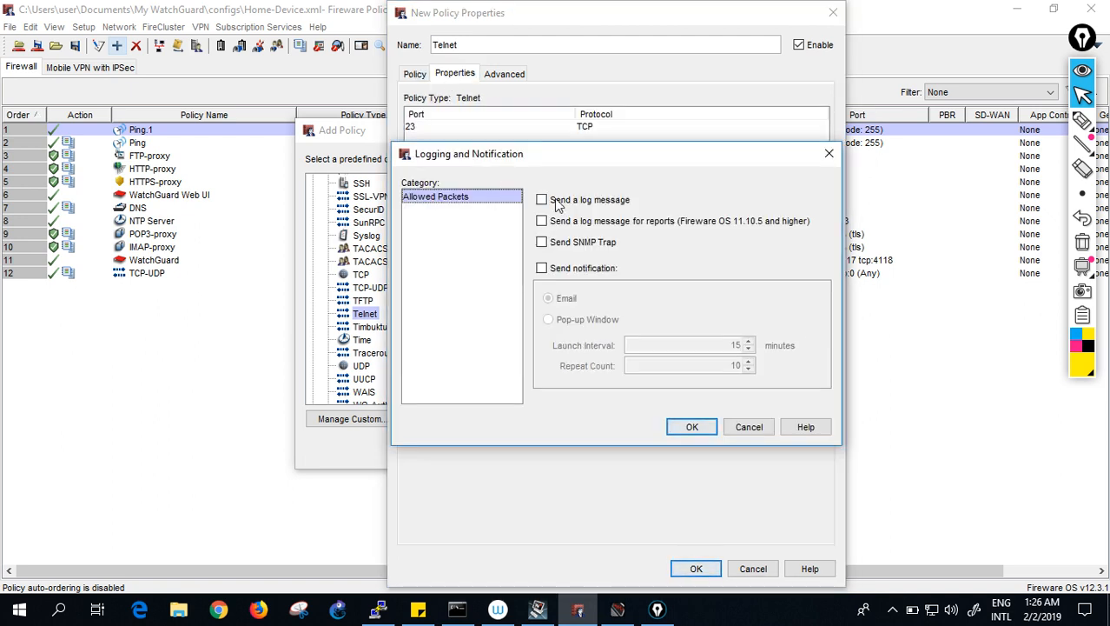
pyautogui.click(542, 201)
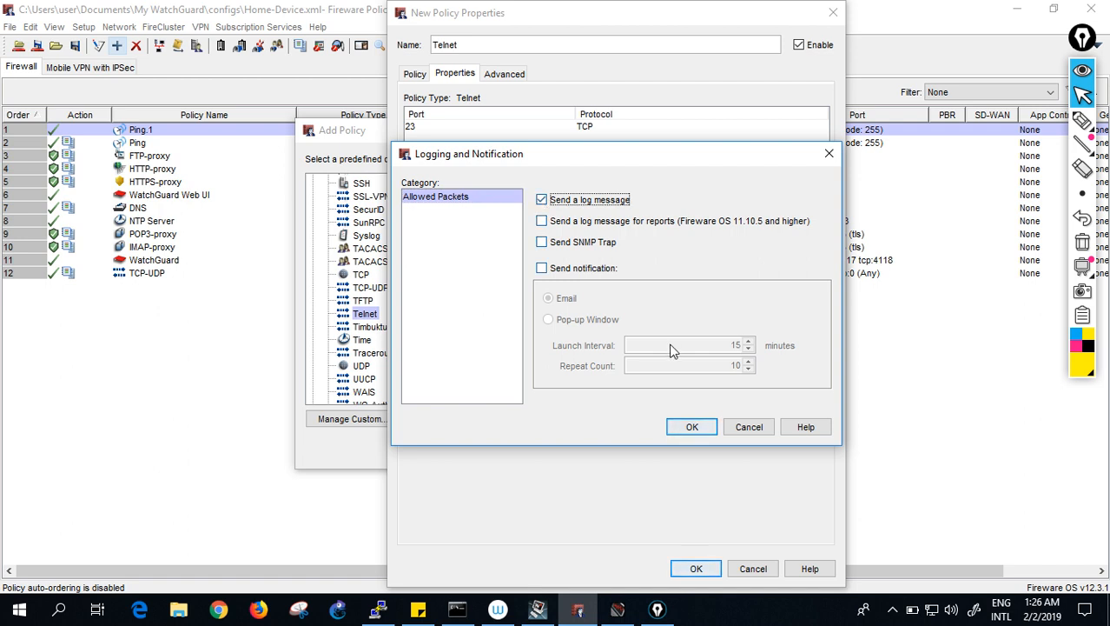
pyautogui.click(688, 427)
pyautogui.click(697, 568)
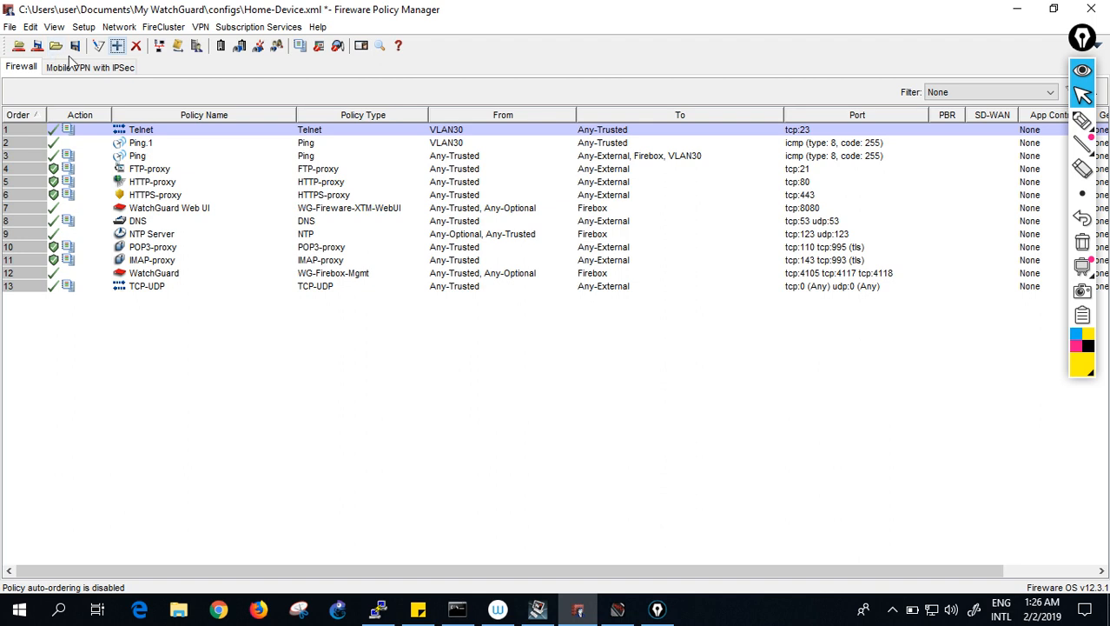
# - Save the configuration to the Firebox with the admin passphrase, replacing Home-Device.xml, then return to PuTTY
pyautogui.click(38, 45)
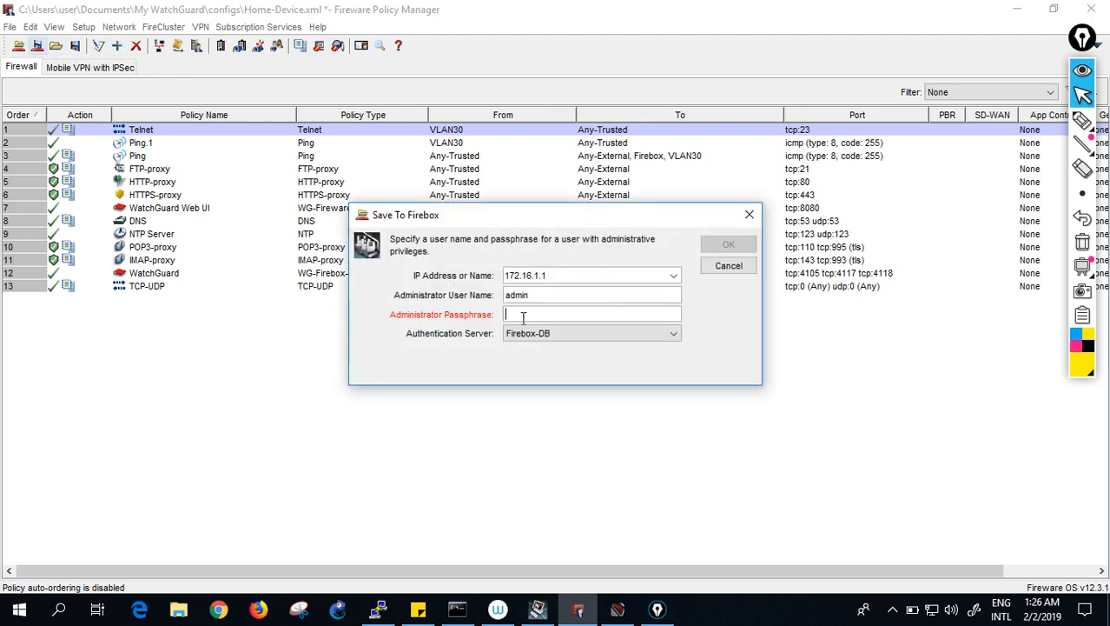
pyautogui.write('readwrite')
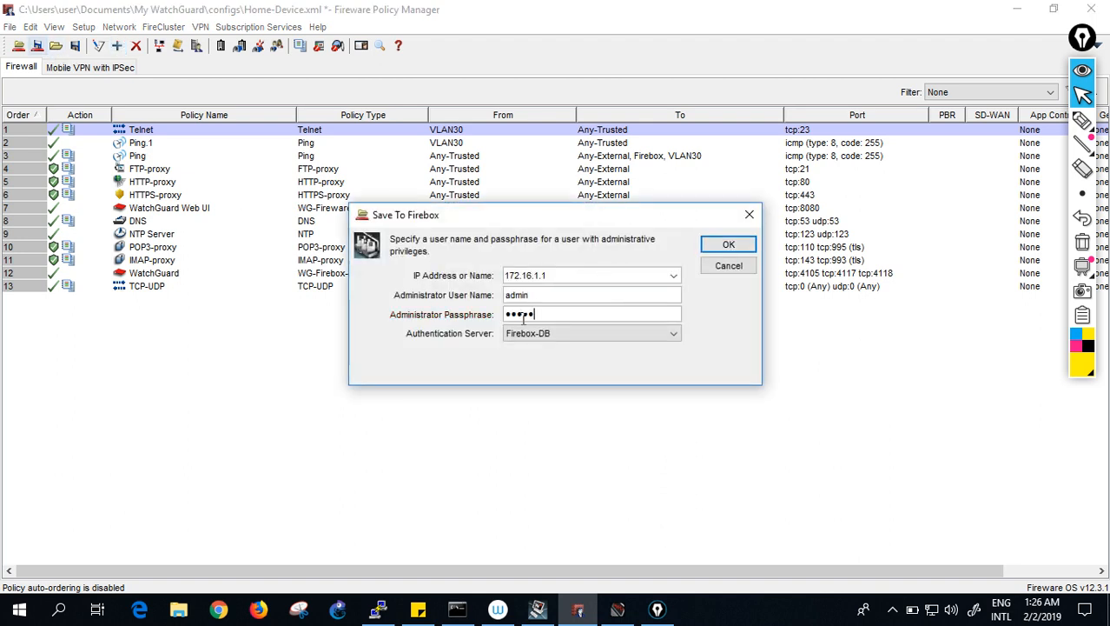
pyautogui.write('ite')
pyautogui.click(715, 248)
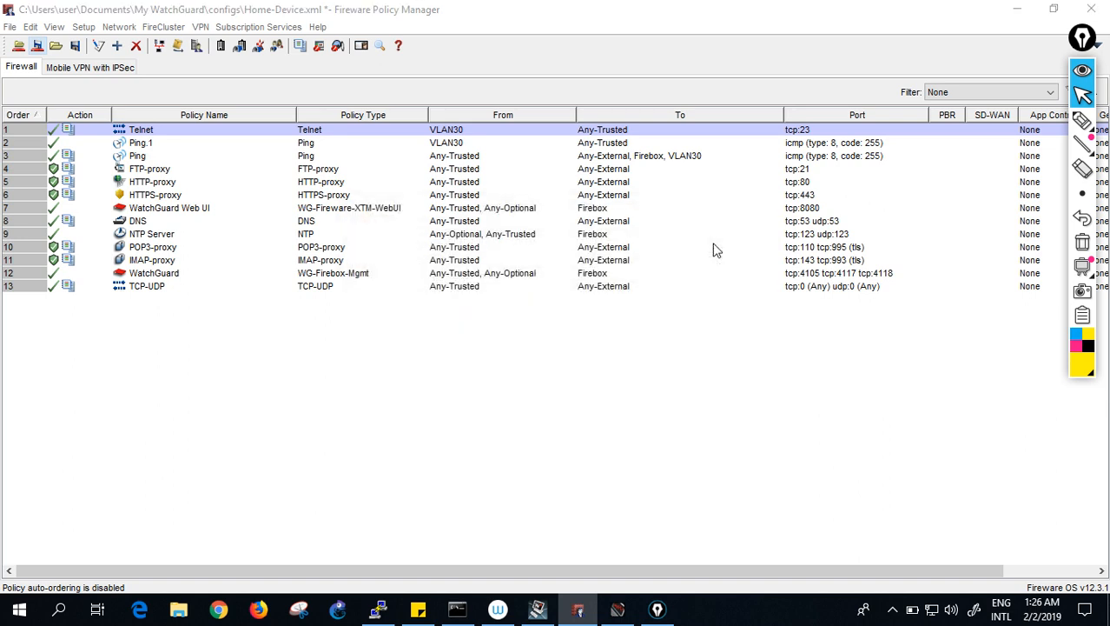
pyautogui.click(754, 429)
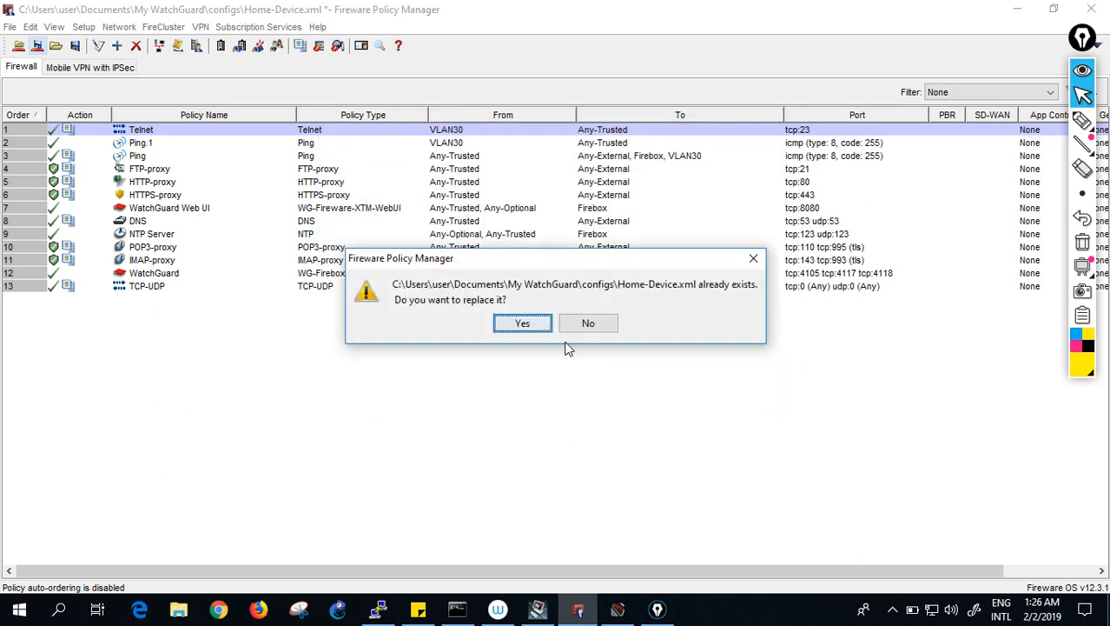
pyautogui.click(527, 322)
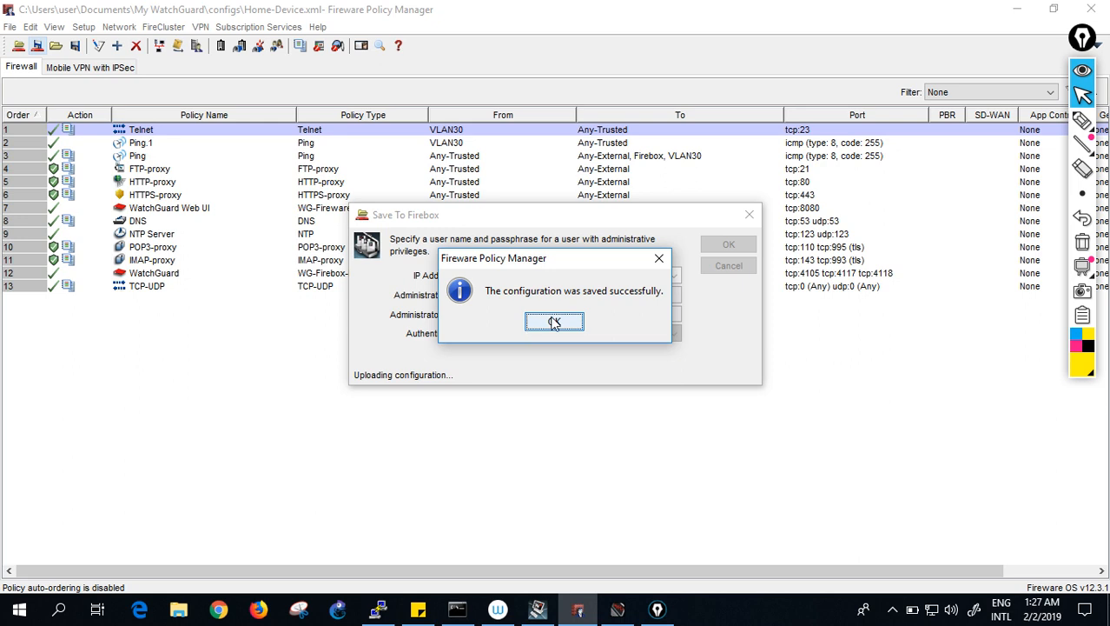
pyautogui.click(554, 322)
pyautogui.click(382, 610)
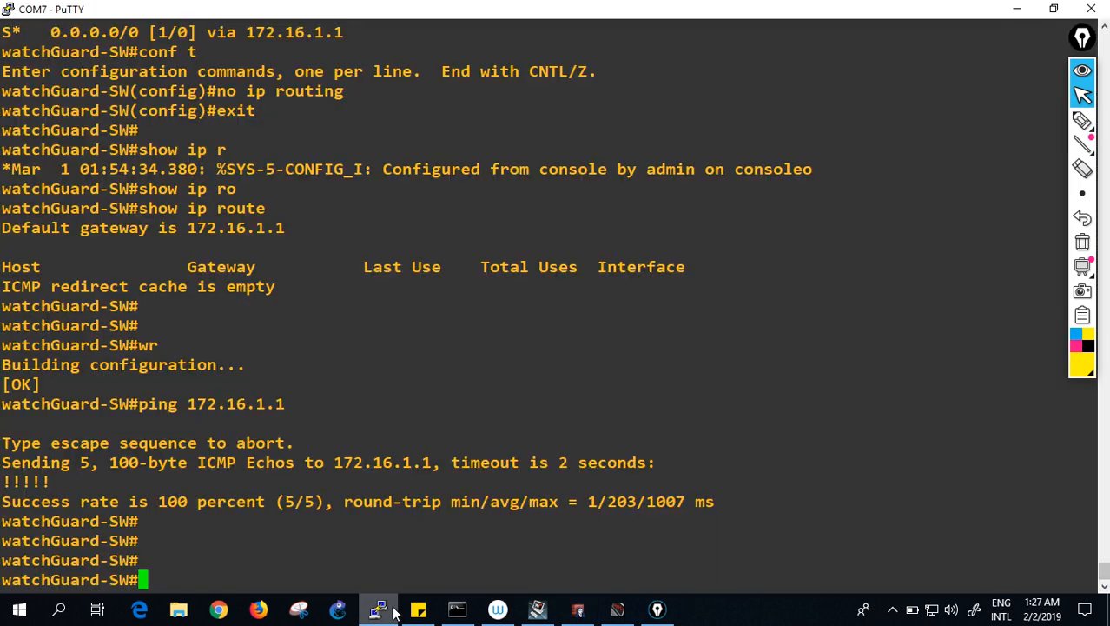
# - Run who on the switch and check the 192.168.30.11 session address
pyautogui.write('who')
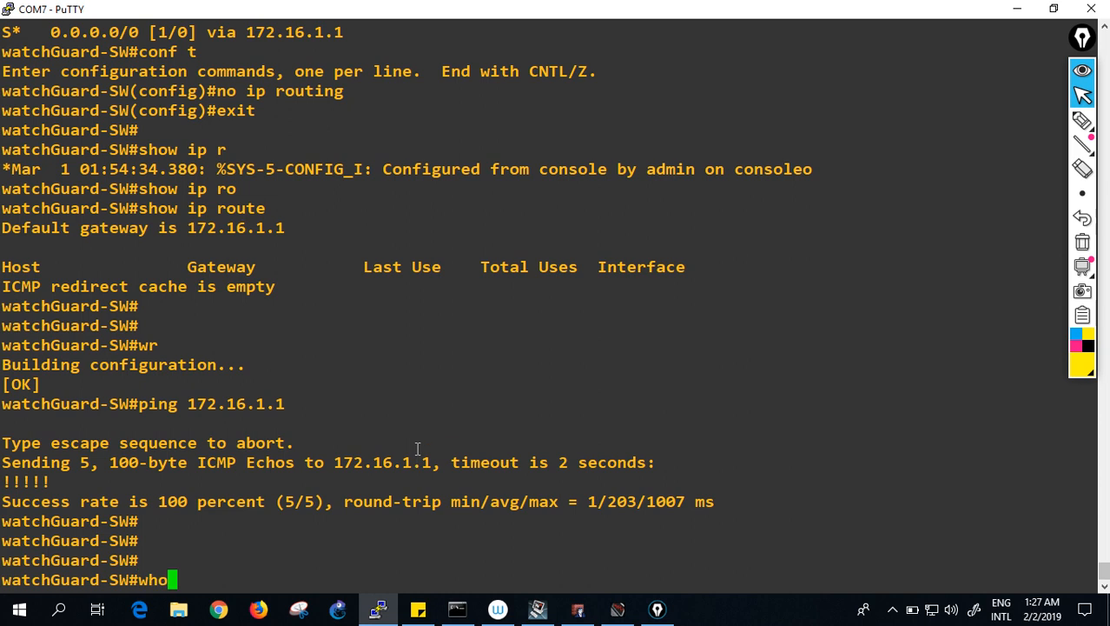
pyautogui.press('Return')
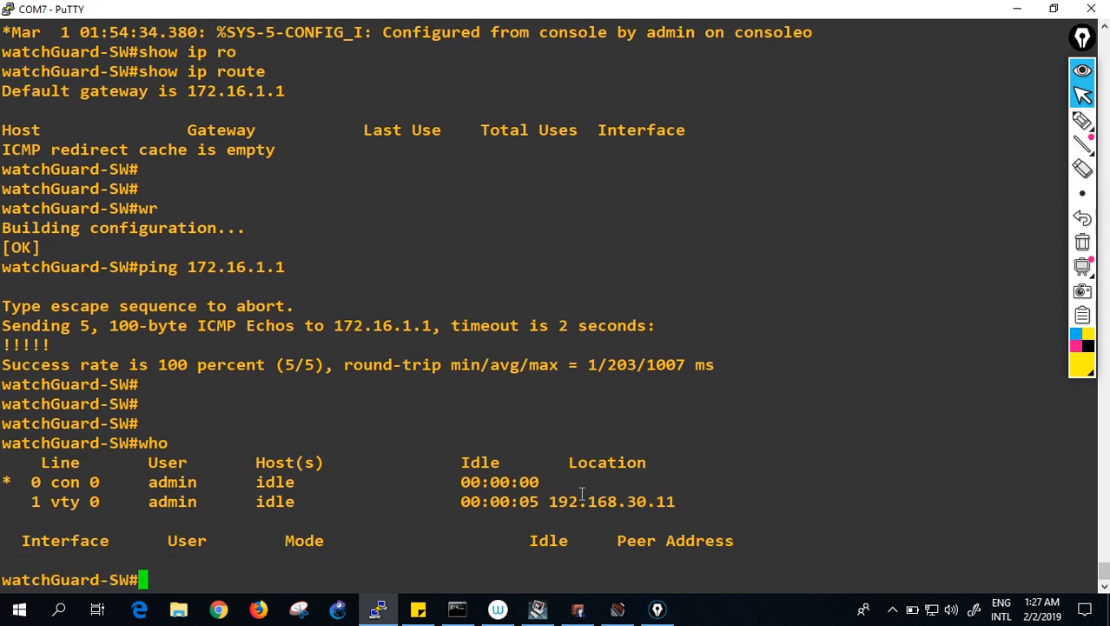
pyautogui.moveTo(544, 501); pyautogui.dragTo(704, 507)
pyautogui.click(705, 506)
pyautogui.press('Return')
pyautogui.press('Return')
pyautogui.press('Return')
pyautogui.press('Return')
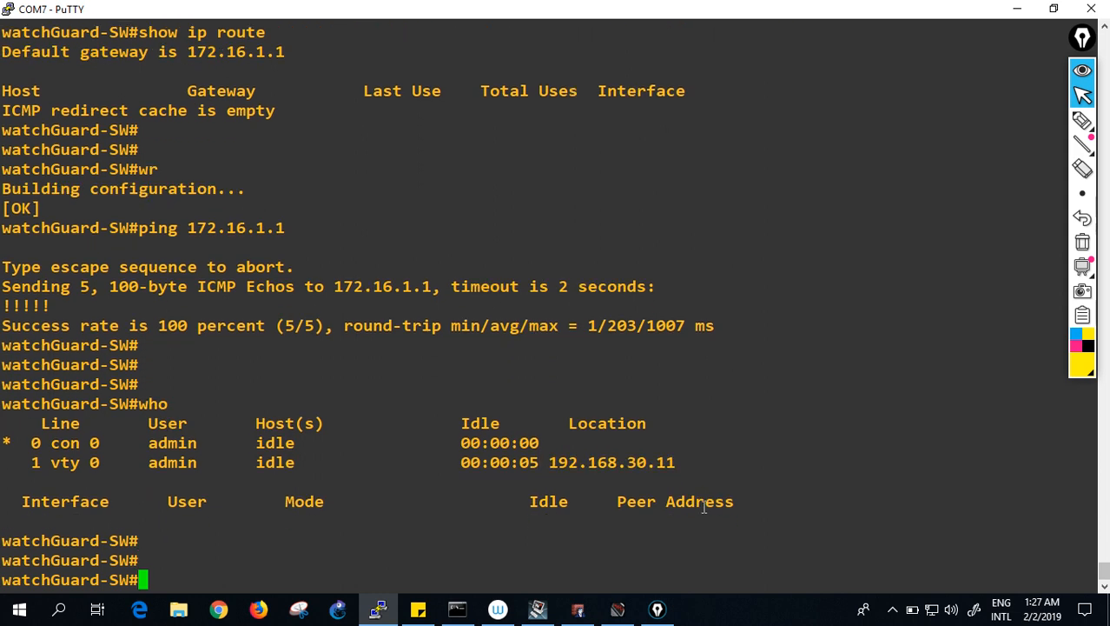
# - Save the switch configuration with wr and return to Fireware Policy Manager
pyautogui.write('wr')
pyautogui.press('Return')
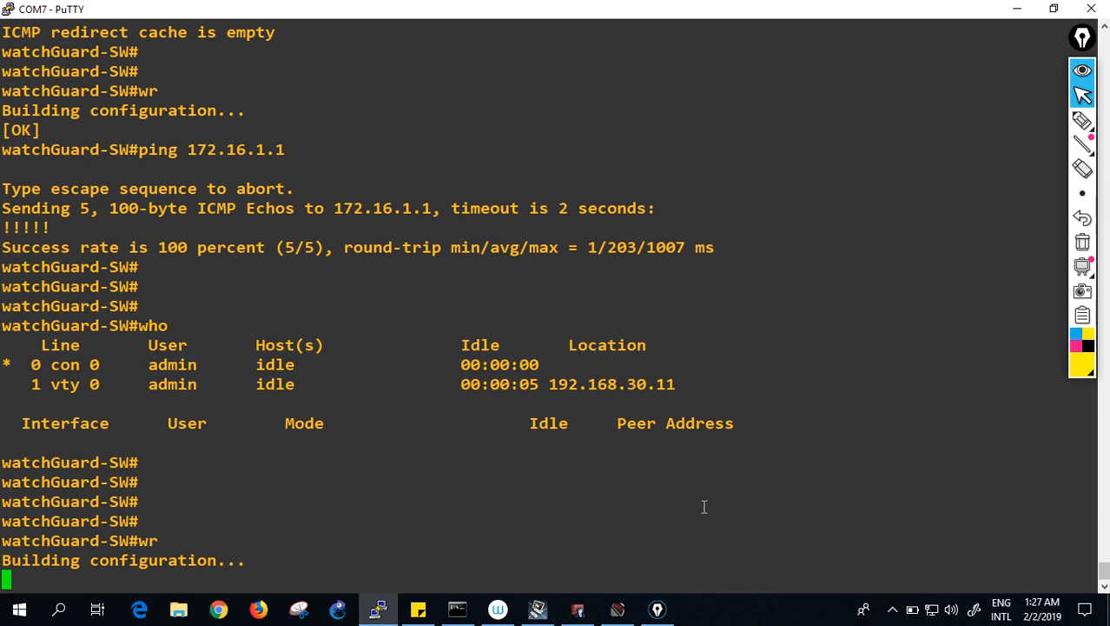
pyautogui.hotkey('alt', 'Tab')
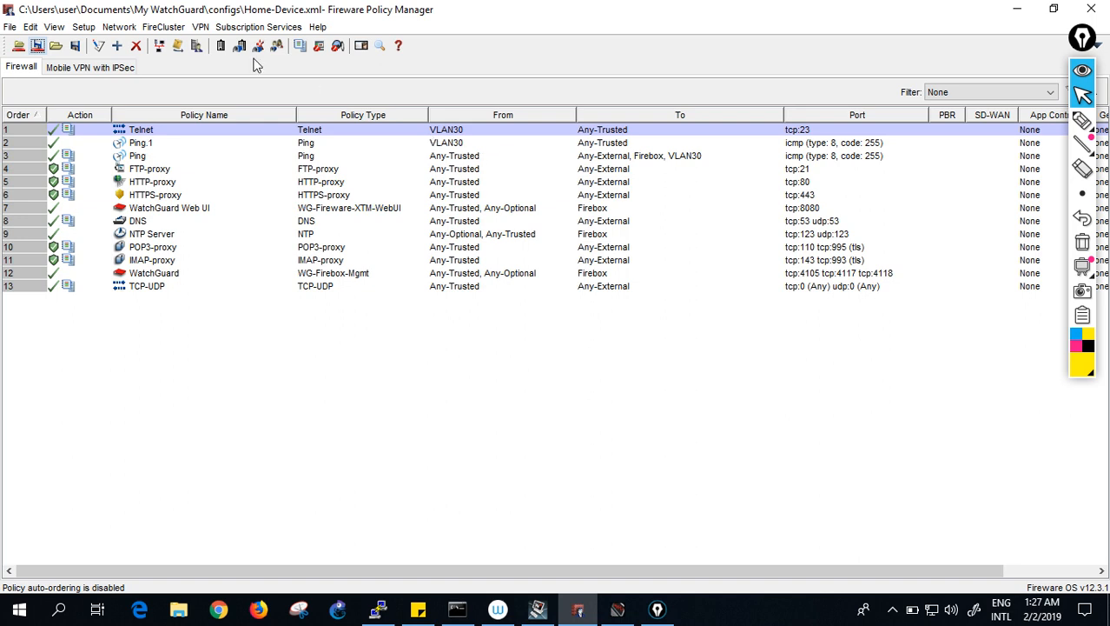
# - Delete the Telnet policy and create a new policy from the Packet Filters TCP-UDP template
pyautogui.click(136, 45)
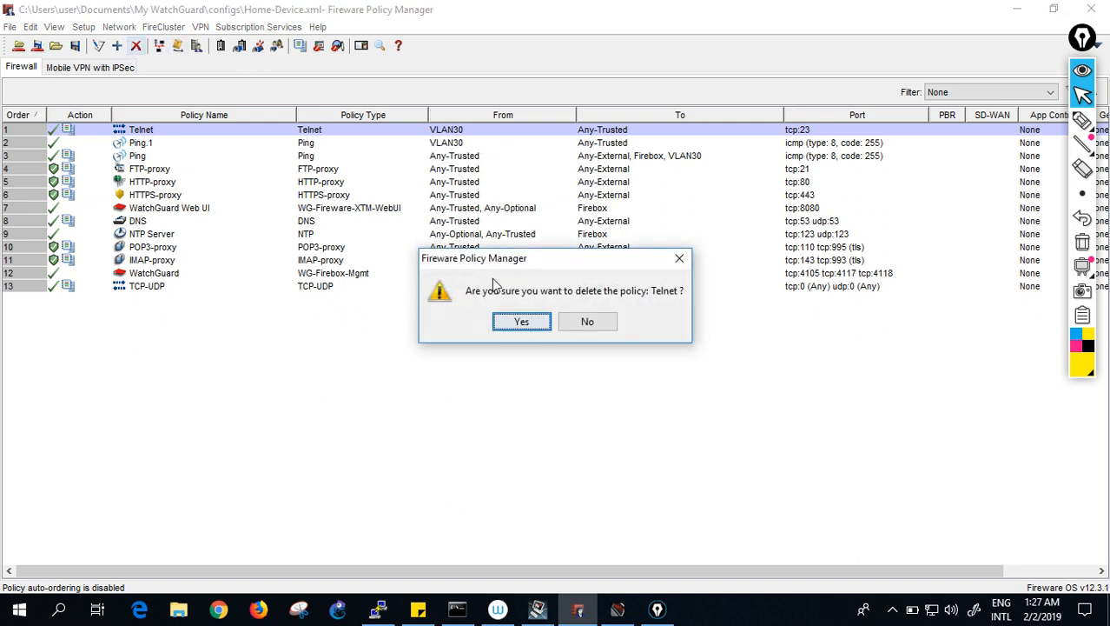
pyautogui.click(517, 320)
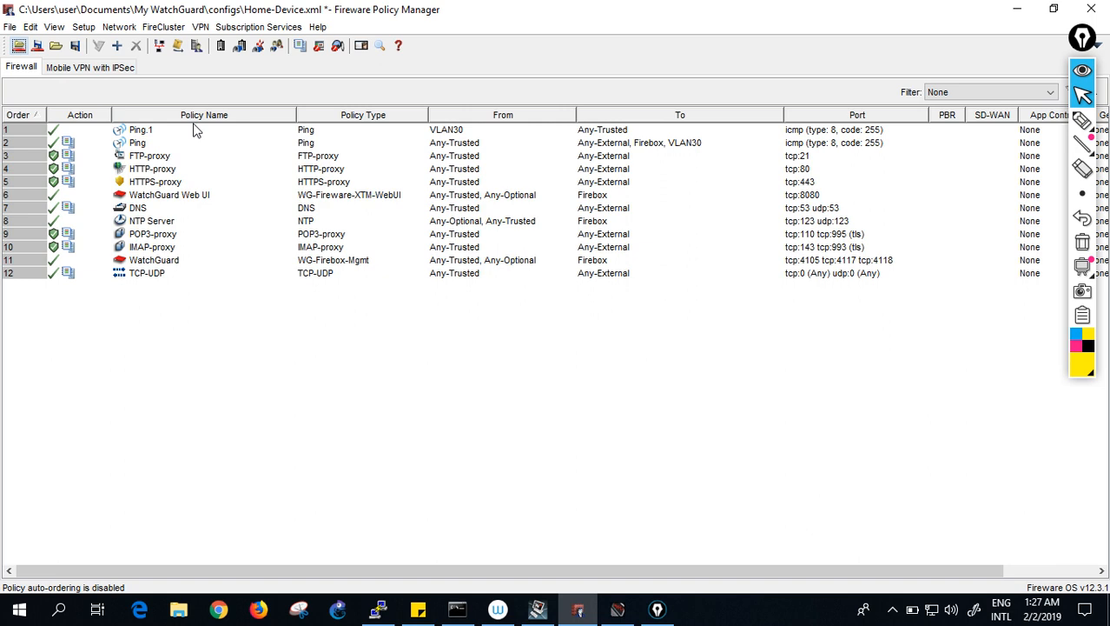
pyautogui.click(116, 45)
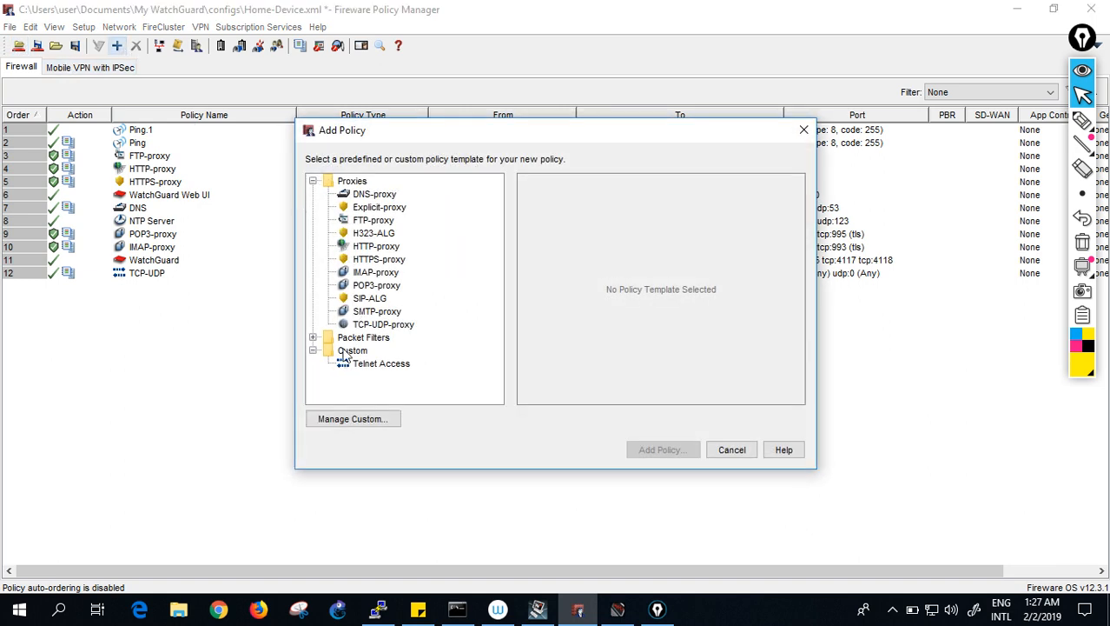
pyautogui.click(315, 339)
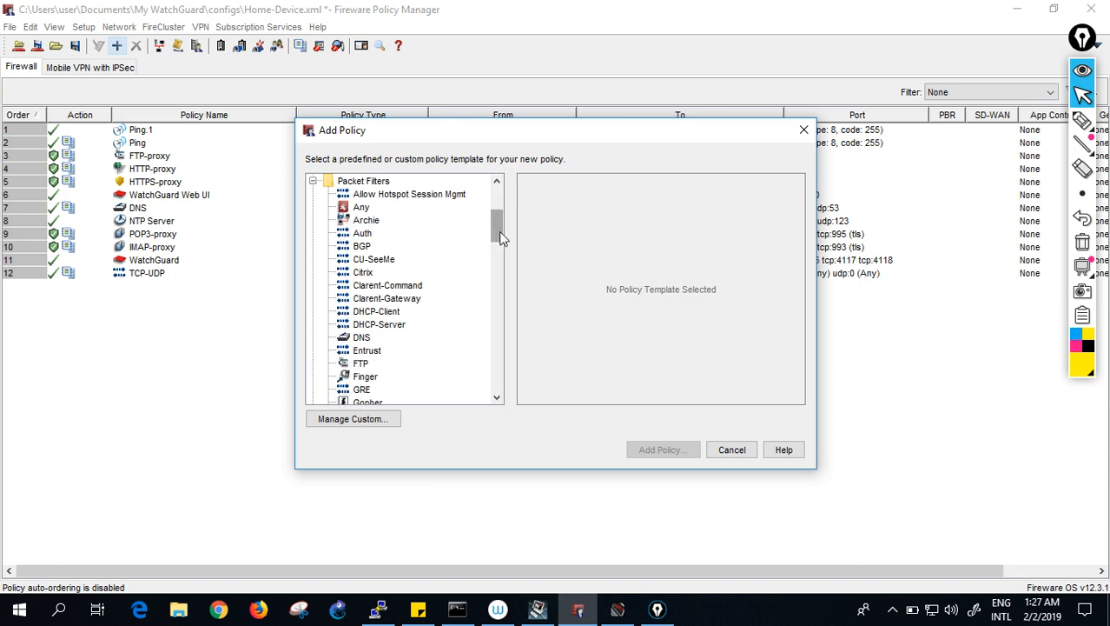
pyautogui.moveTo(495, 234); pyautogui.dragTo(501, 367)
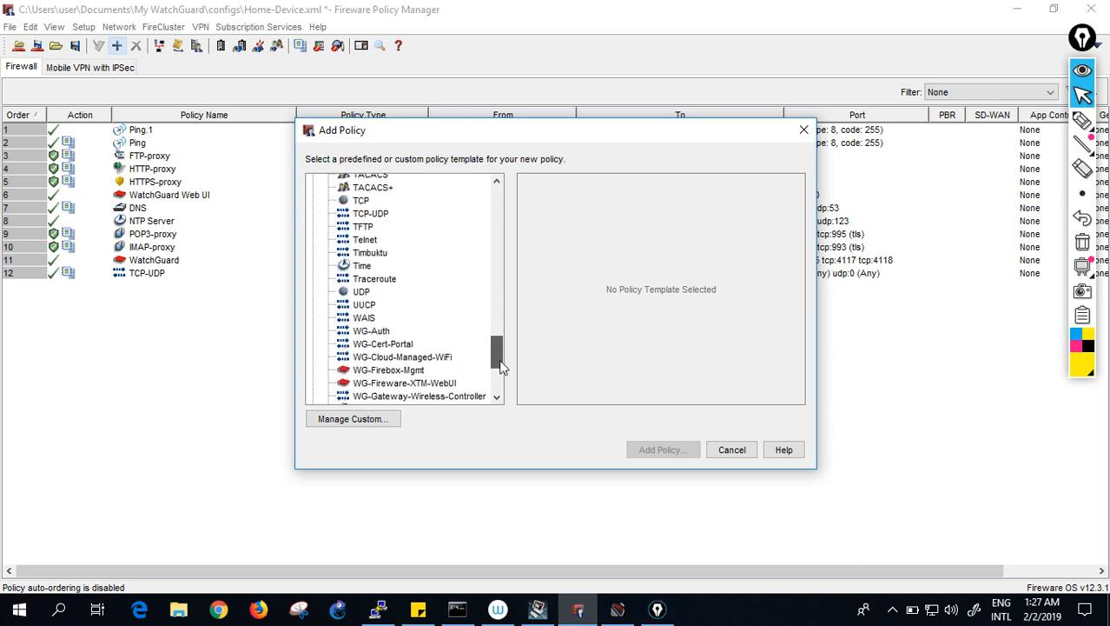
pyautogui.click(371, 213)
pyautogui.click(662, 448)
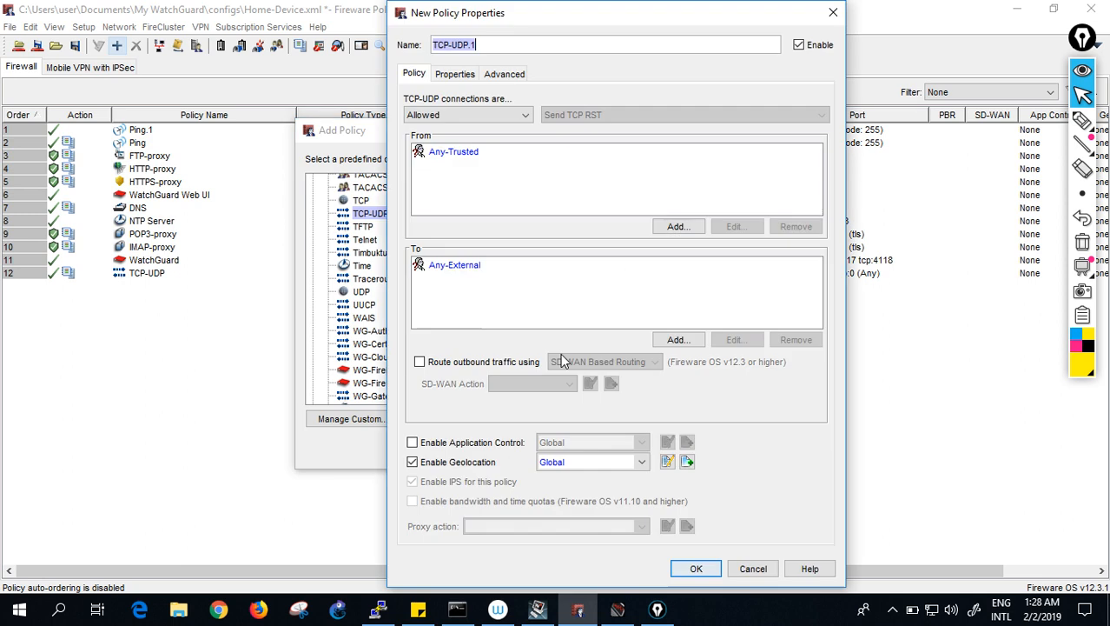
# - Replace the policy source Any-Trusted with VLAN30
pyautogui.click(465, 154)
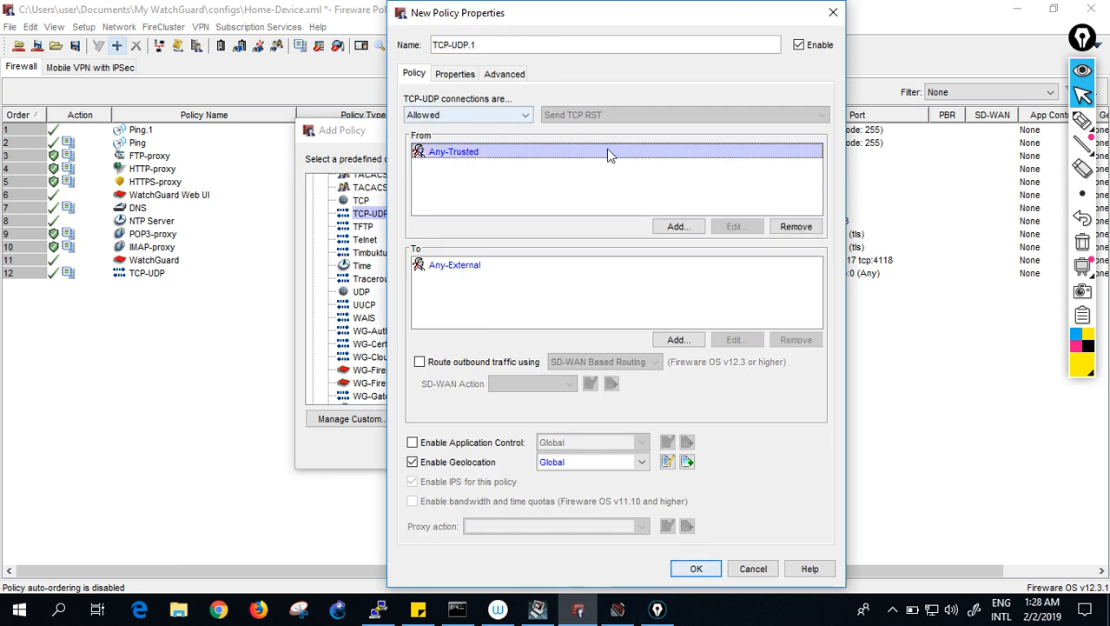
pyautogui.click(795, 226)
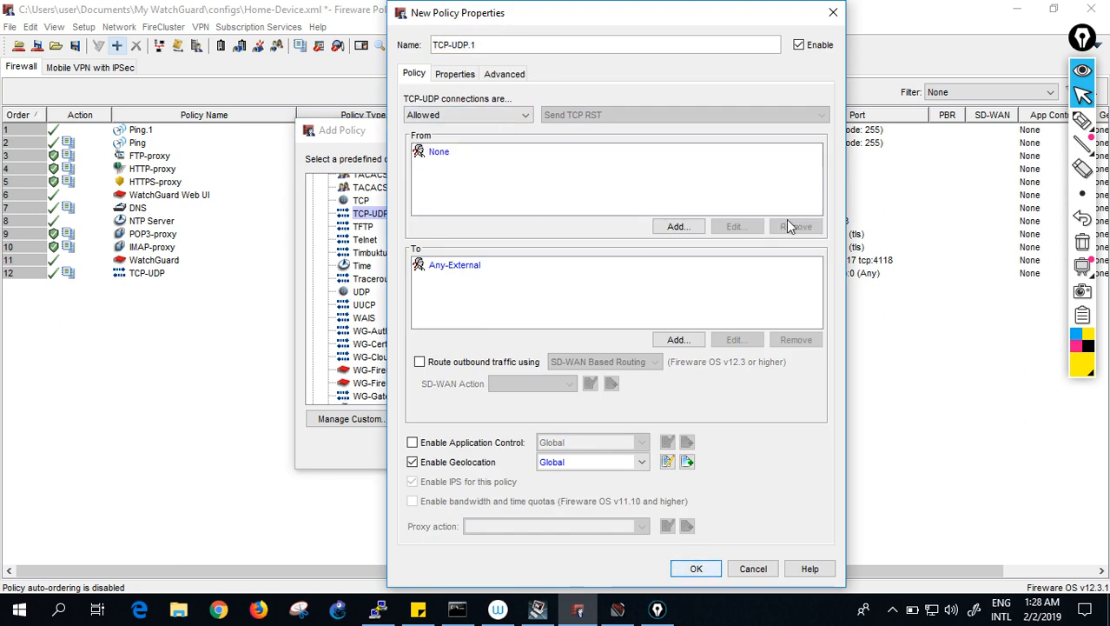
pyautogui.click(676, 226)
pyautogui.scroll(-2, 825, 221)
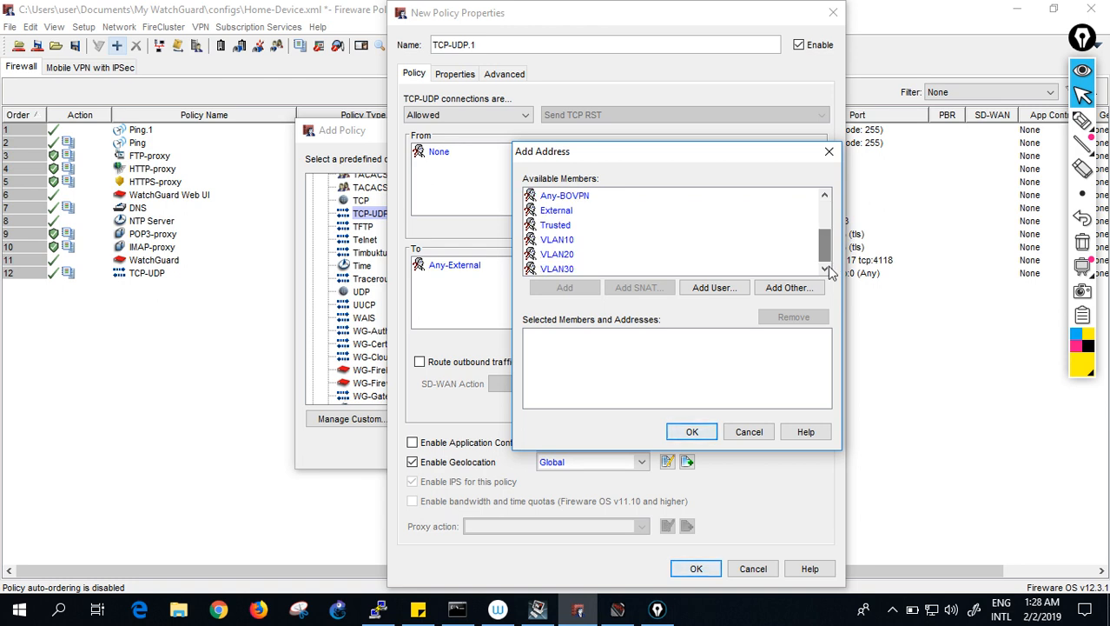
pyautogui.doubleClick(562, 268)
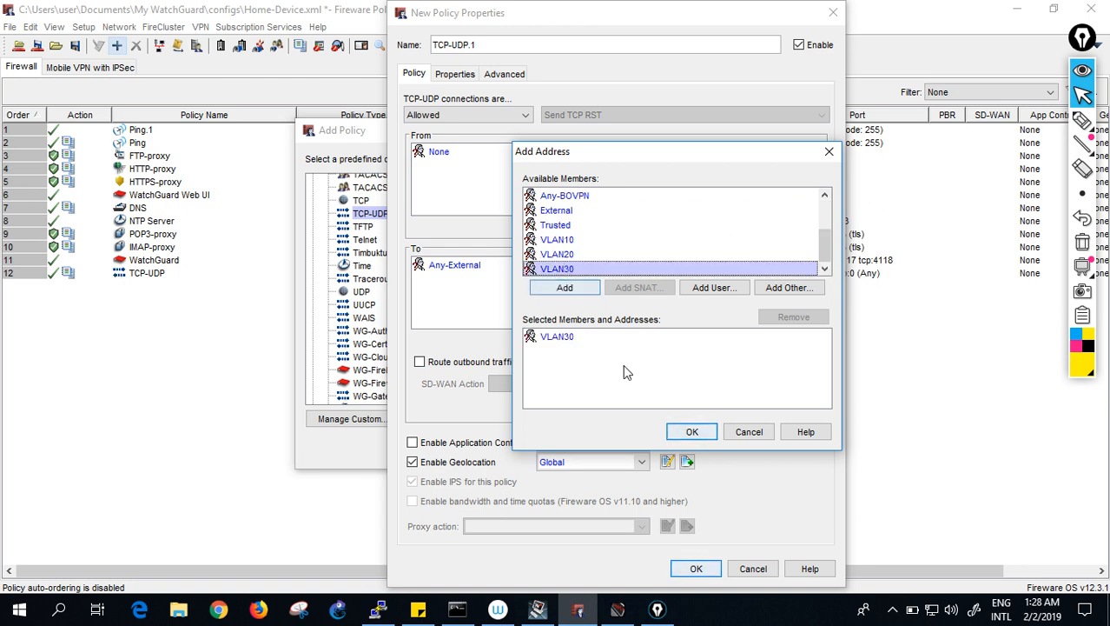
pyautogui.click(693, 431)
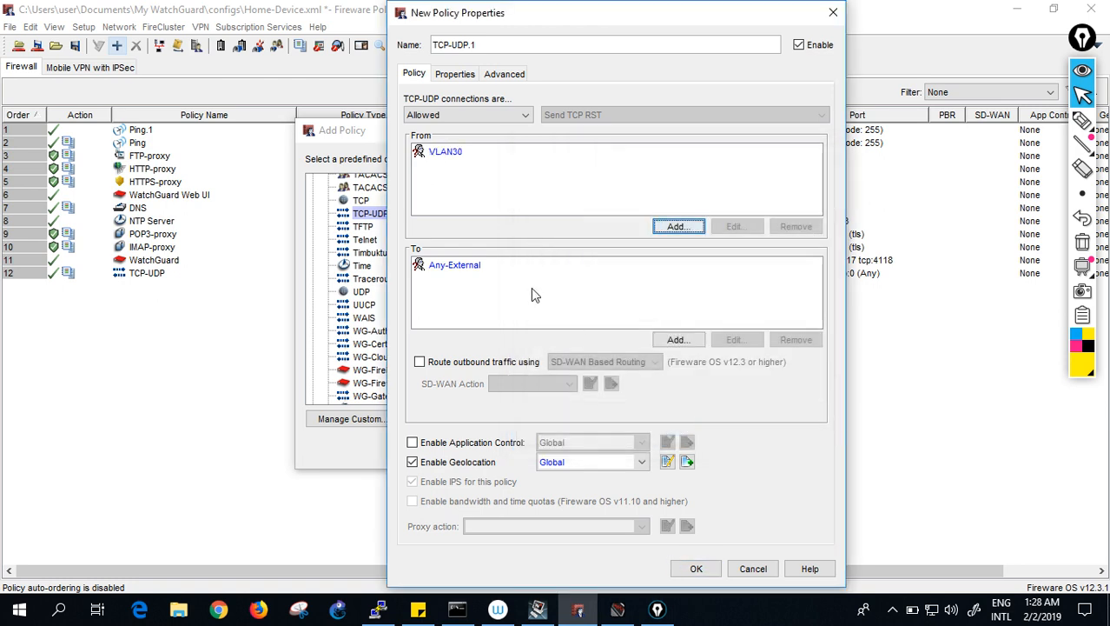
# - Replace the destination Any-External with Any-Trusted and finish creating TCP-UDP.1
pyautogui.click(457, 266)
pyautogui.click(796, 340)
pyautogui.click(693, 340)
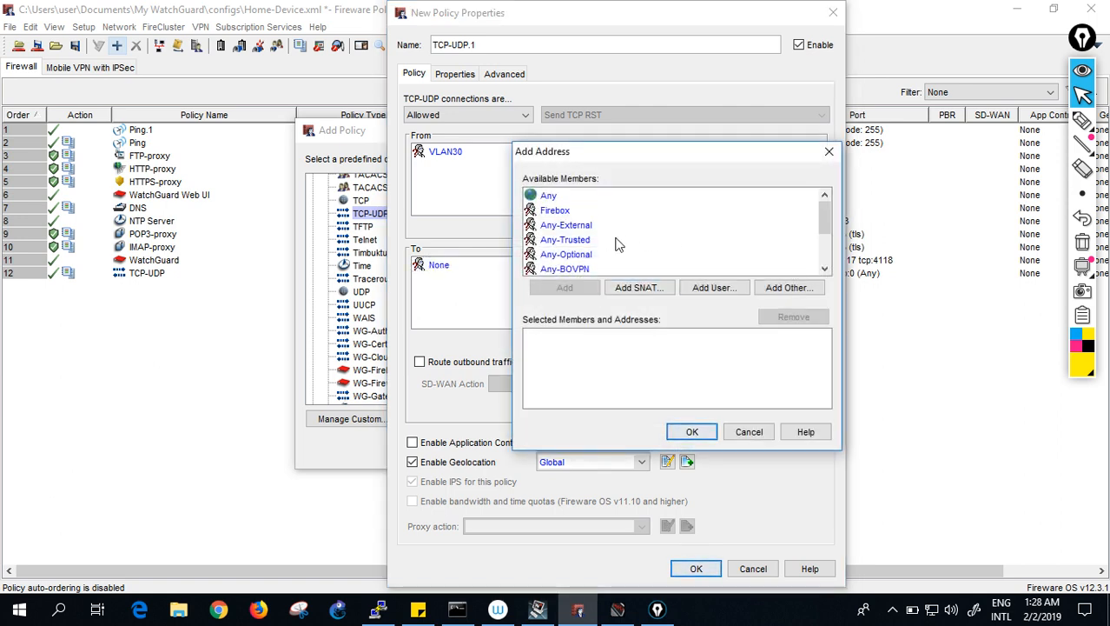
pyautogui.click(582, 242)
pyautogui.click(565, 286)
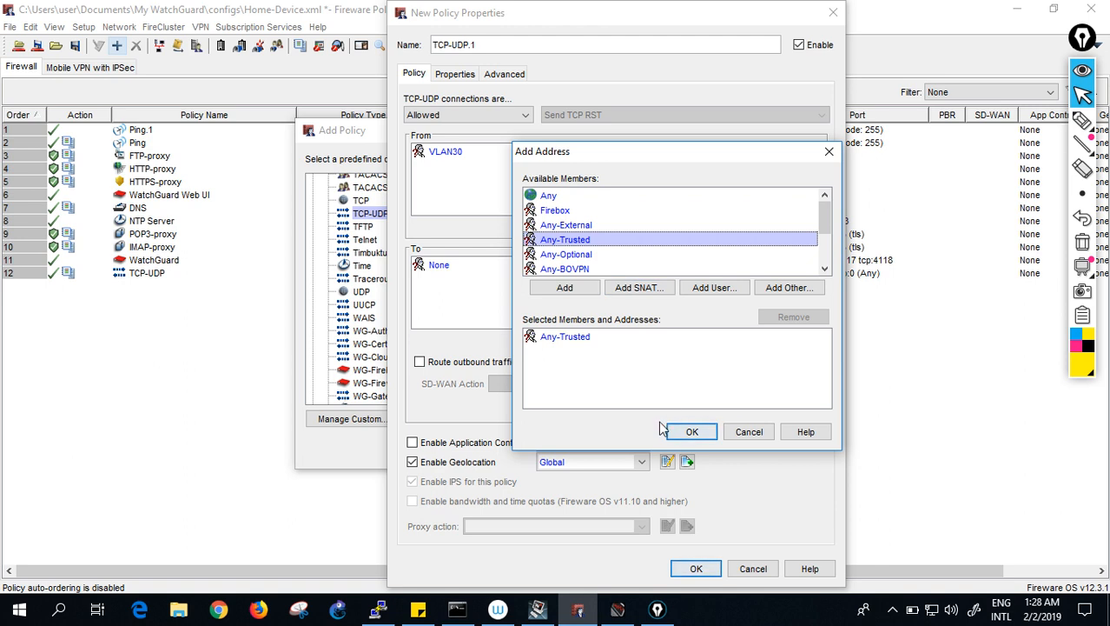
pyautogui.click(693, 431)
pyautogui.click(696, 568)
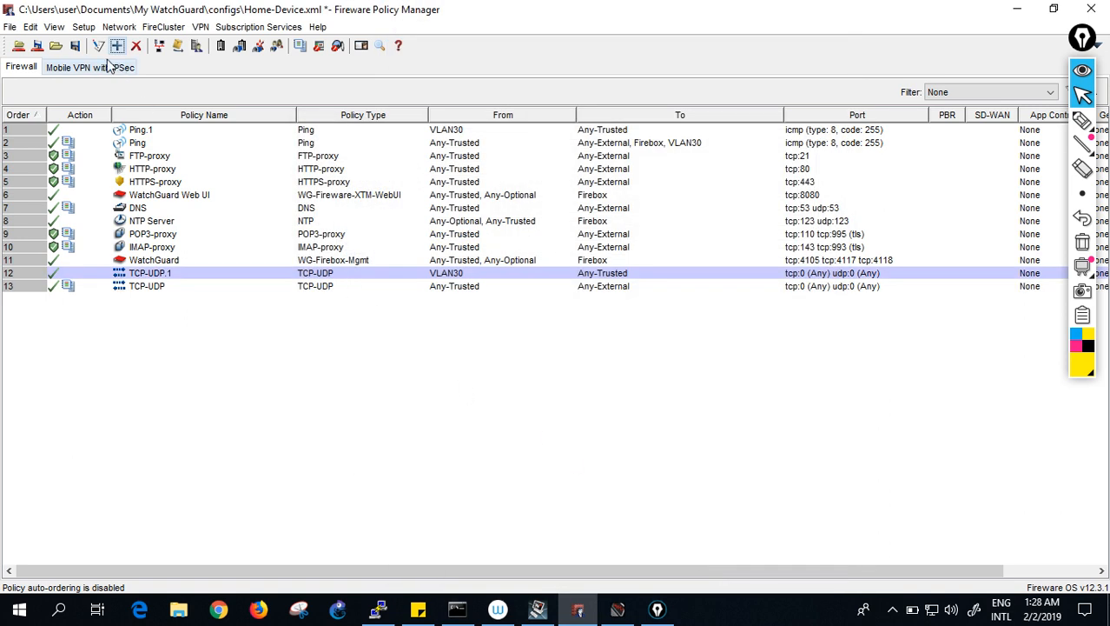
# - Save the TCP-UDP.1 configuration to the Firebox and Home-Device.xml, then return to PuTTY
pyautogui.click(37, 45)
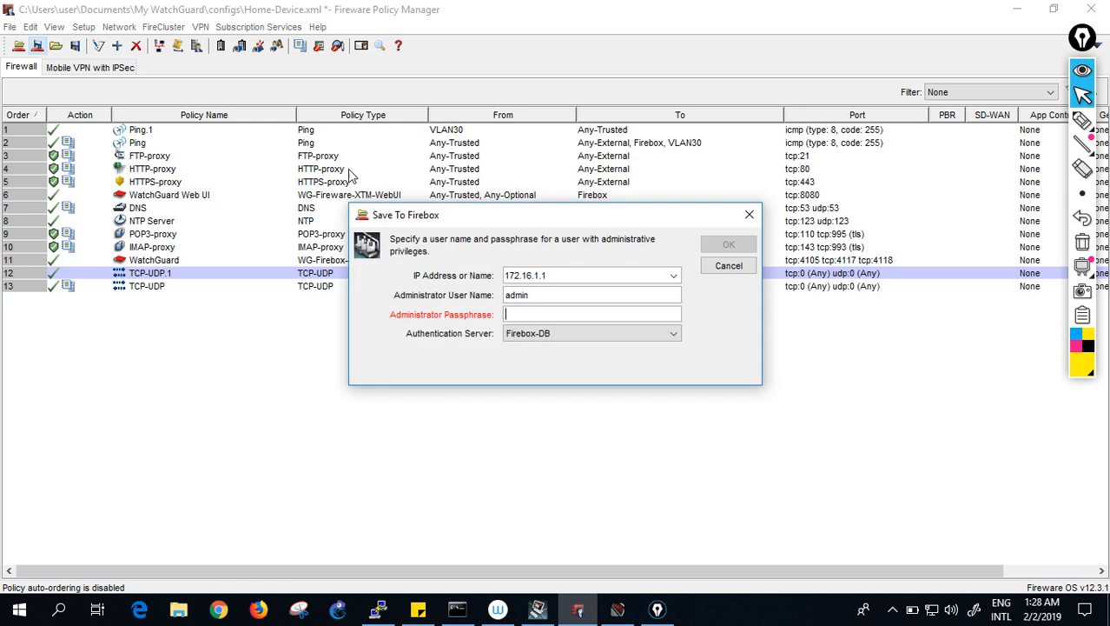
pyautogui.write('********')
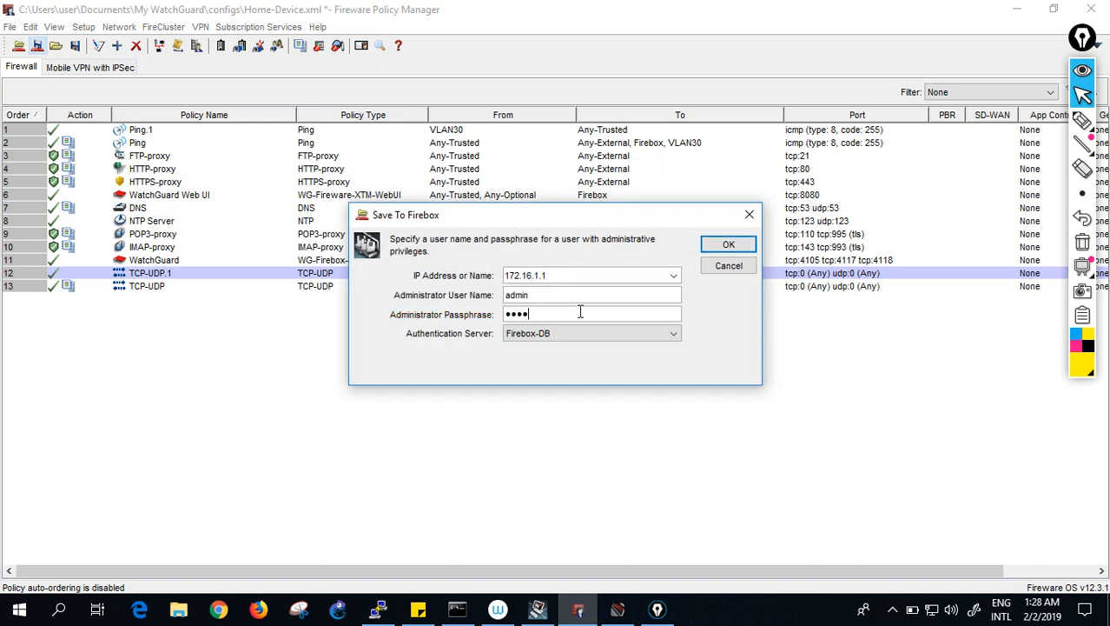
pyautogui.write('**')
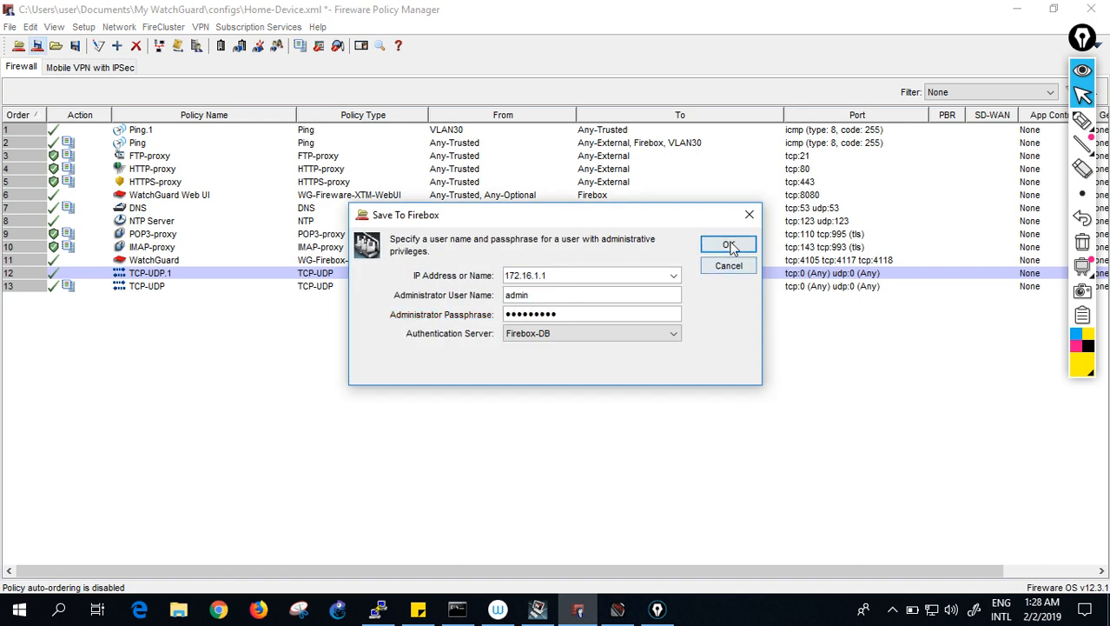
pyautogui.click(728, 244)
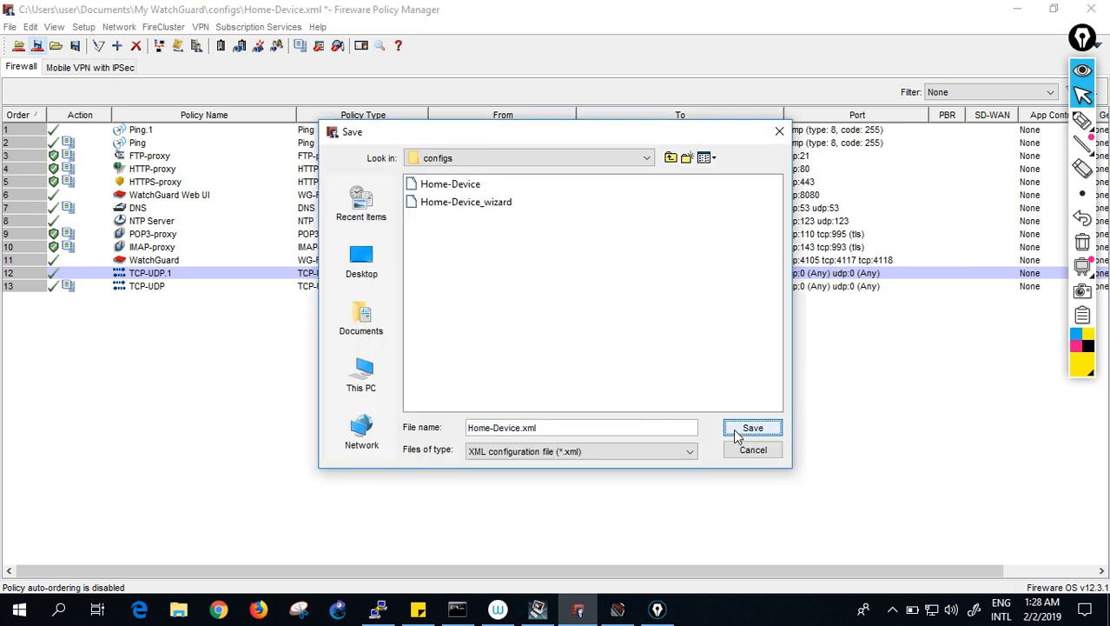
pyautogui.click(739, 430)
pyautogui.click(526, 327)
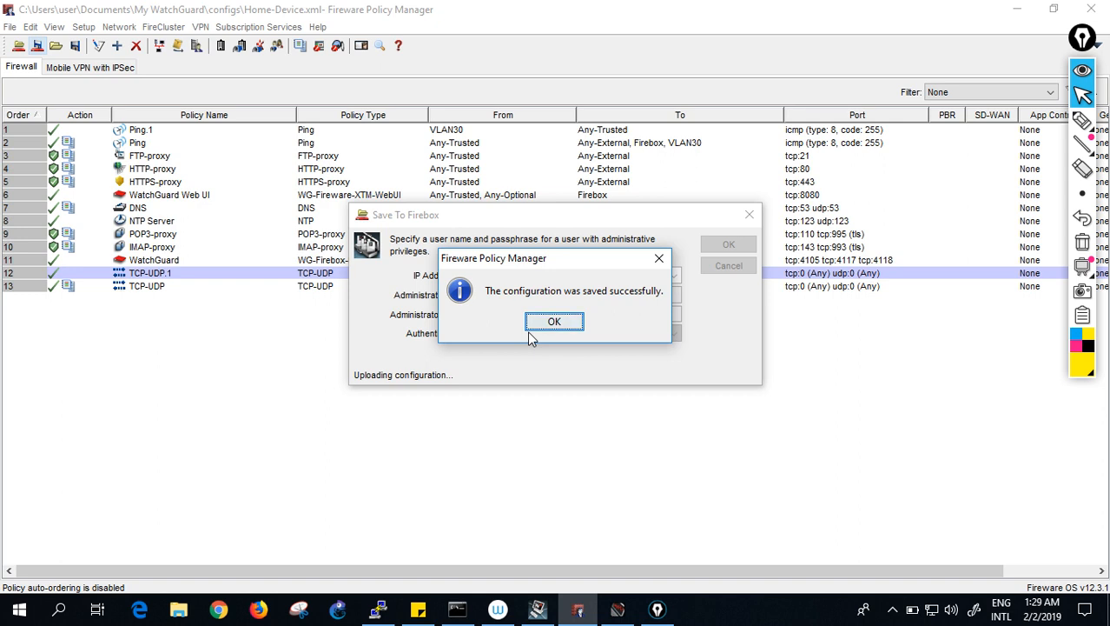
pyautogui.click(555, 321)
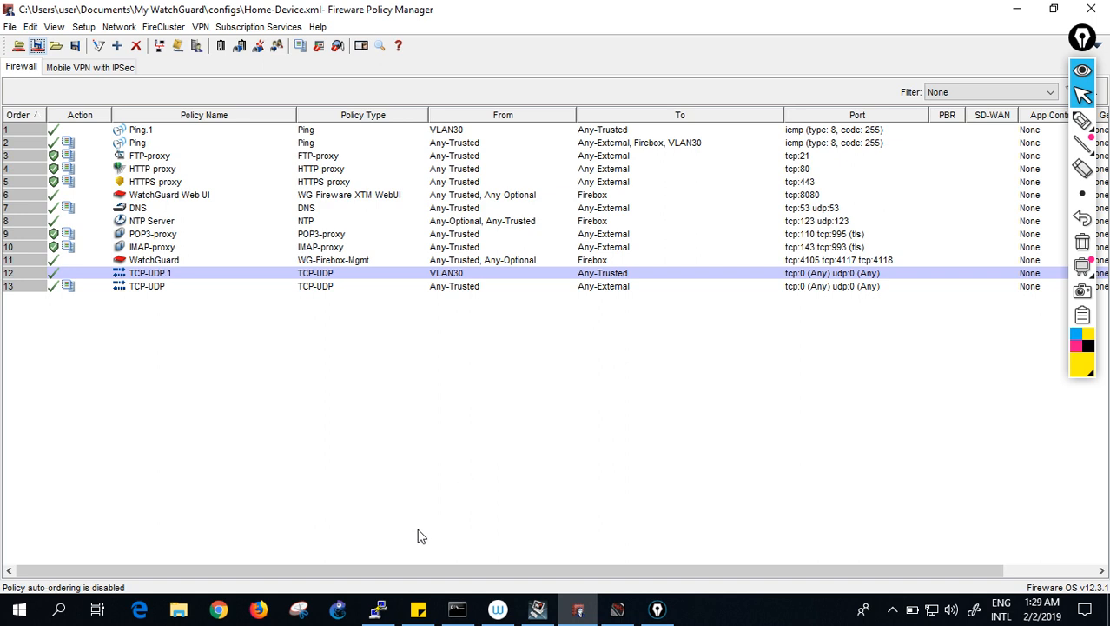
pyautogui.click(378, 608)
# - Save the switch config with wr, rerun who showing two 192.168.30.11 vty sessions, return to Policy Manager
pyautogui.write('wr')
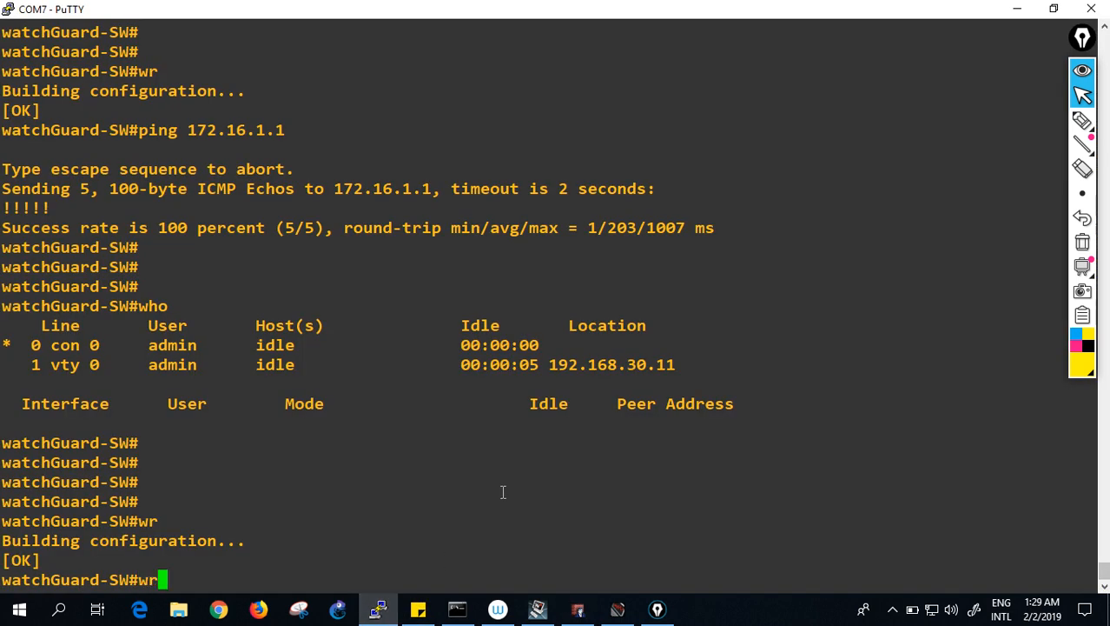
pyautogui.press('Return')
pyautogui.press('Up')
pyautogui.press('Up')
pyautogui.press('Up')
pyautogui.press('Down')
pyautogui.press('Return')
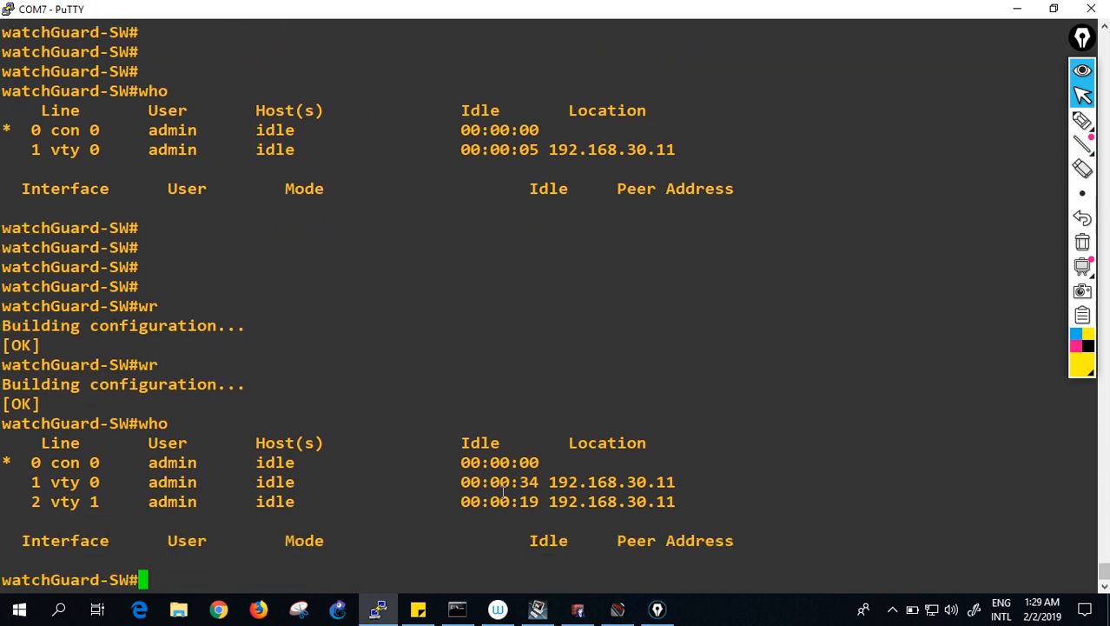
pyautogui.moveTo(32, 481); pyautogui.dragTo(37, 501)
pyautogui.hotkey('alt', 'Tab')
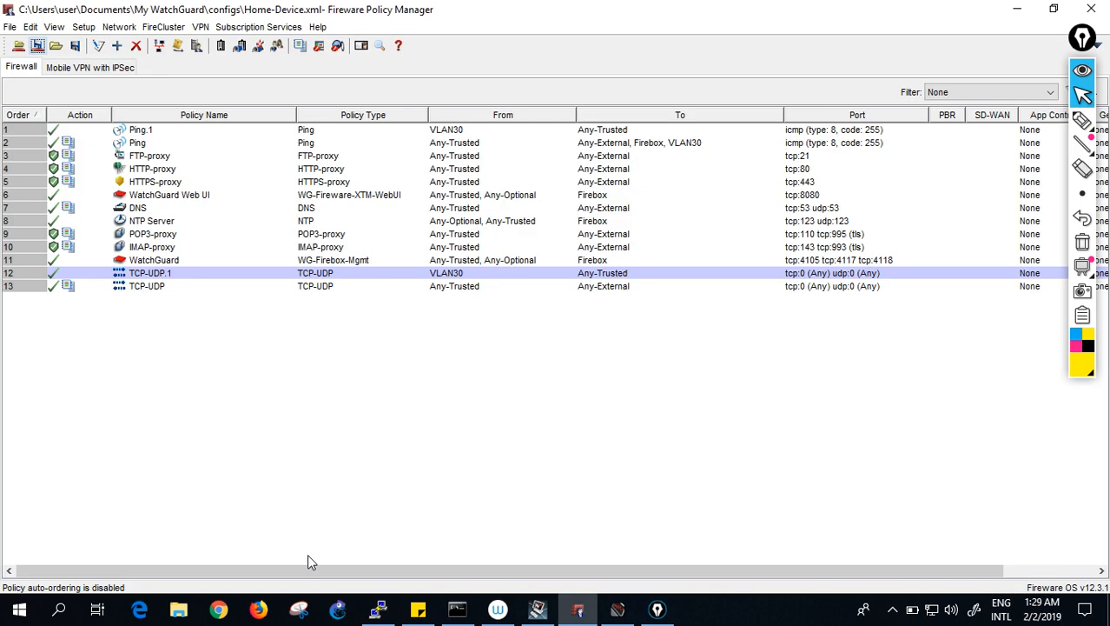